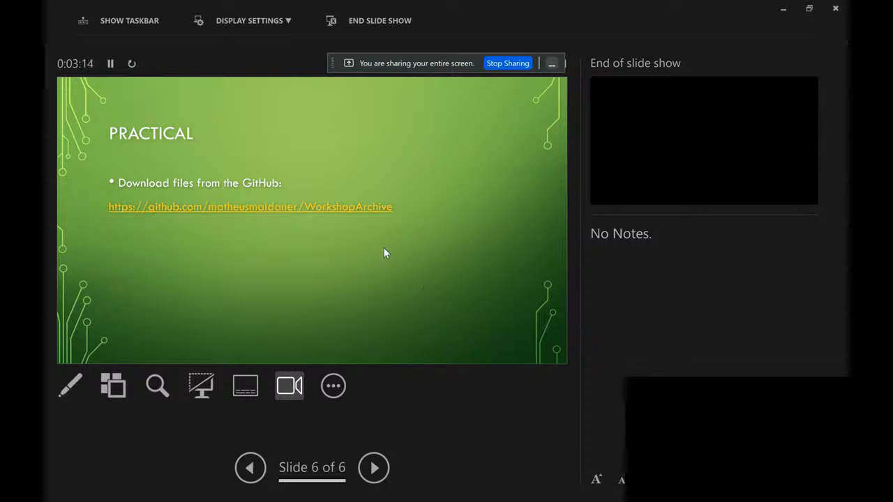
# Step: Close the presentation and open the Workshops/Excel folder of the WorkshopArchive GitHub repository linked on the Practical slide
pyautogui.click(338, 207)
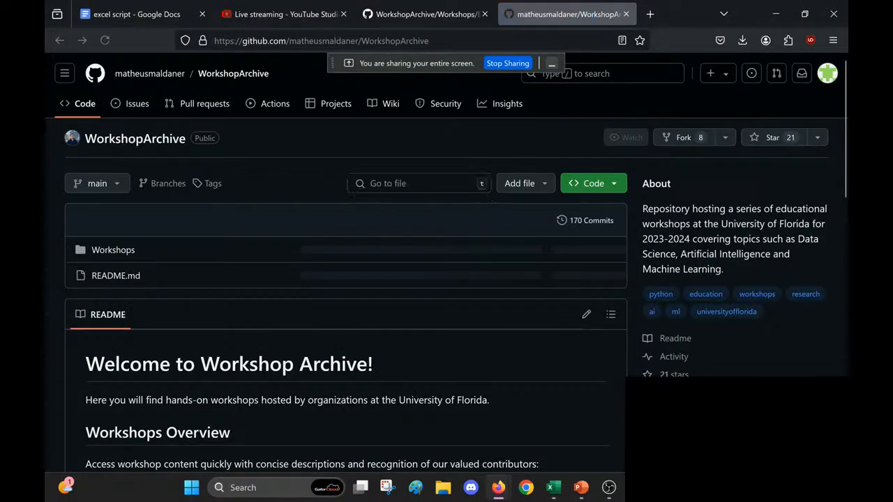
pyautogui.moveTo(577, 493)
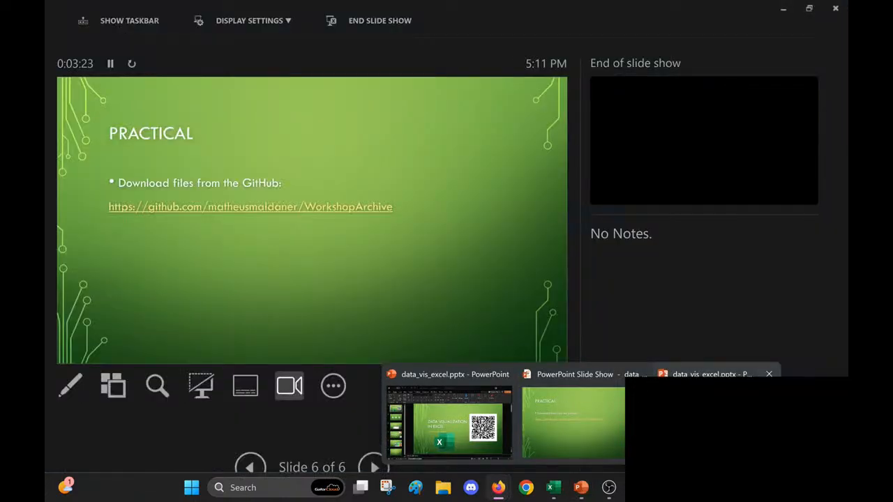
pyautogui.click(705, 412)
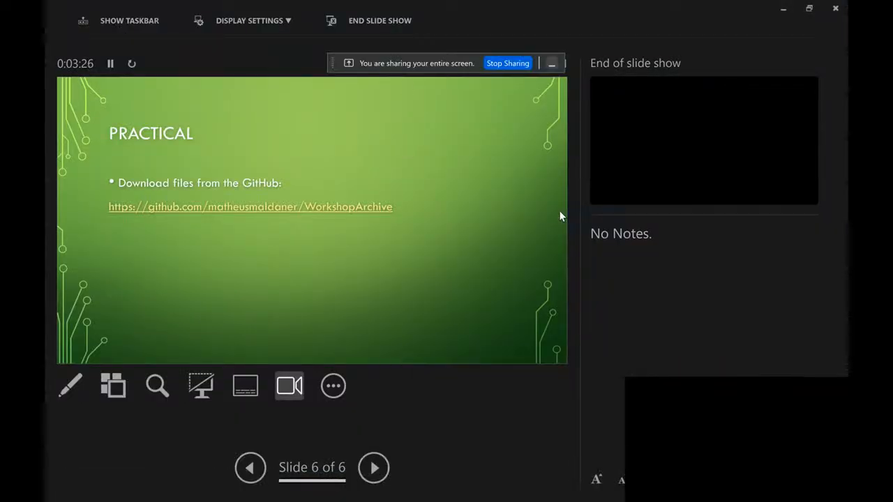
pyautogui.click(842, 10)
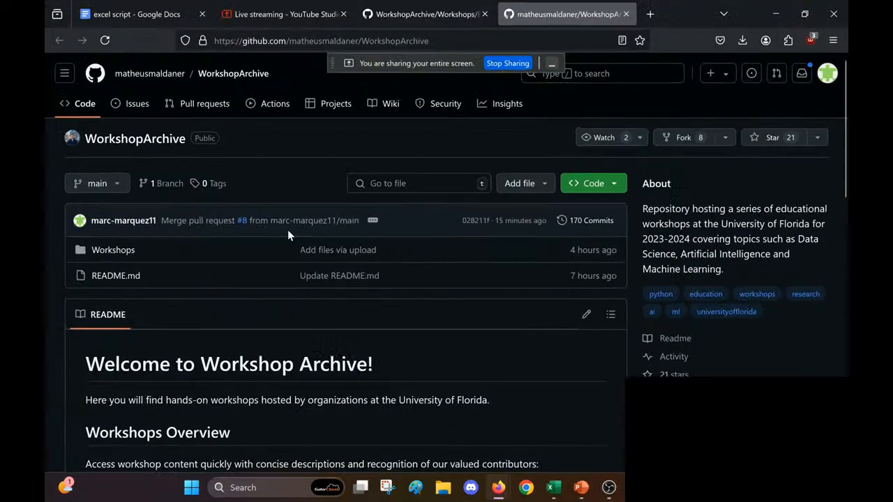
pyautogui.click(117, 255)
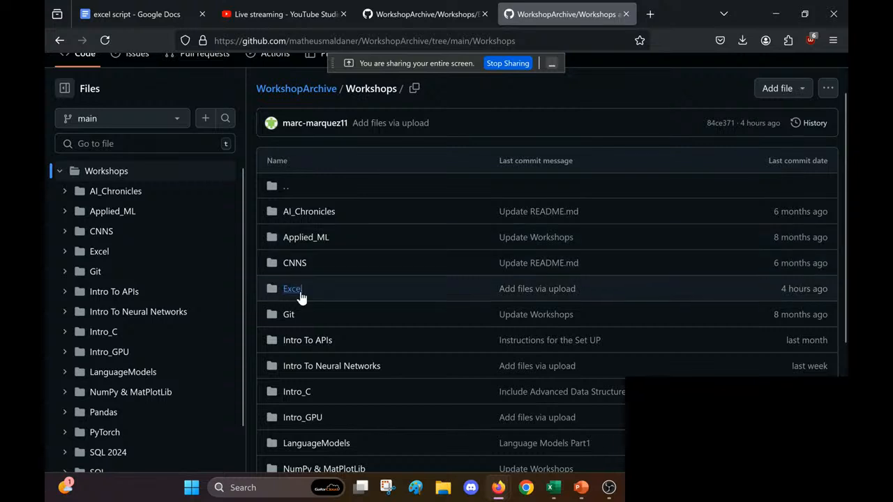
pyautogui.click(300, 292)
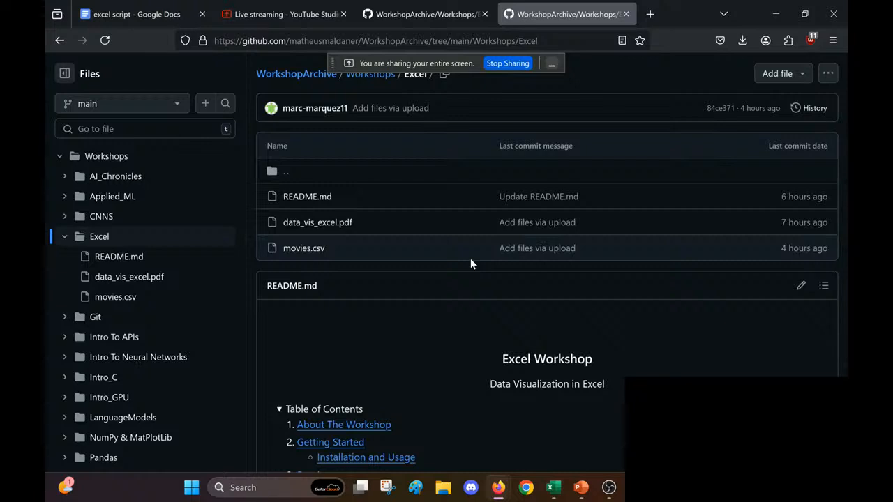
# Step: Close the open movies_dashboard.xlsx workbook and start Excel with a new blank workbook
pyautogui.click(555, 490)
pyautogui.rightClick(555, 492)
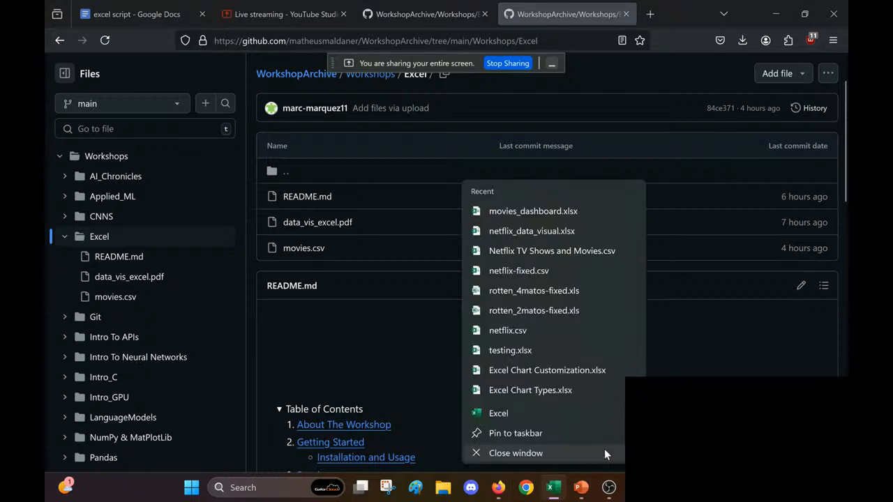
pyautogui.click(604, 450)
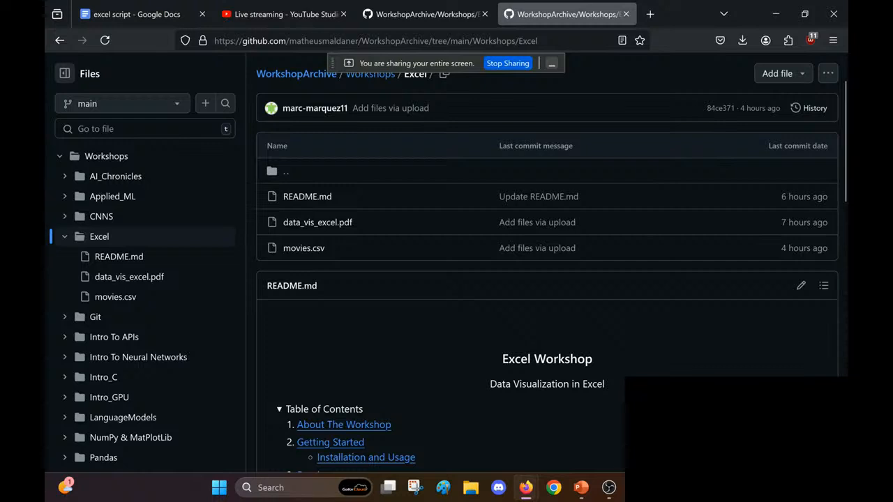
pyautogui.press('super')
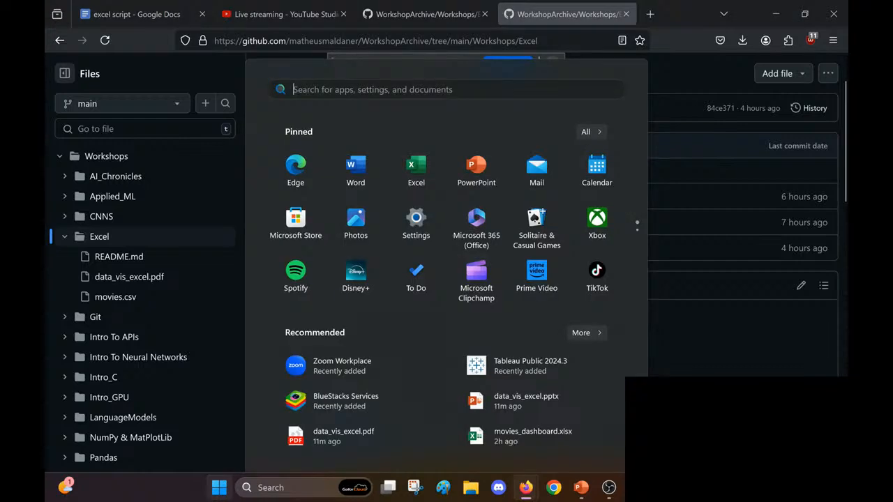
pyautogui.click(415, 170)
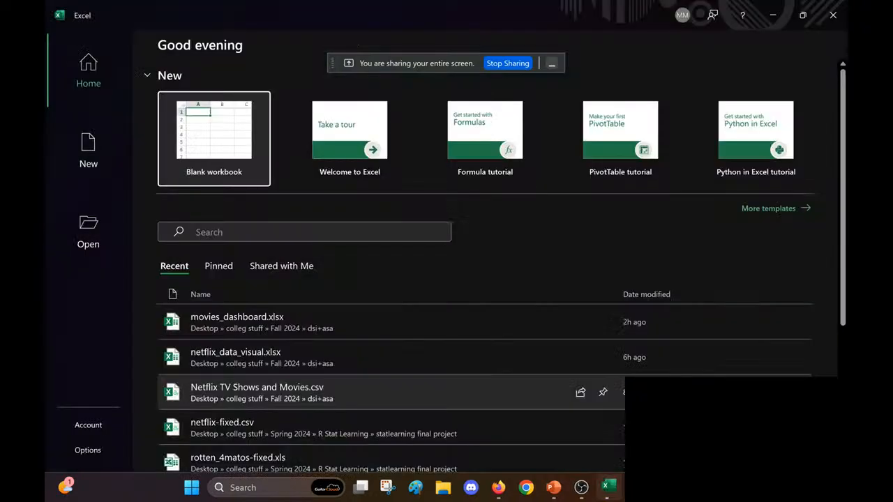
pyautogui.click(231, 153)
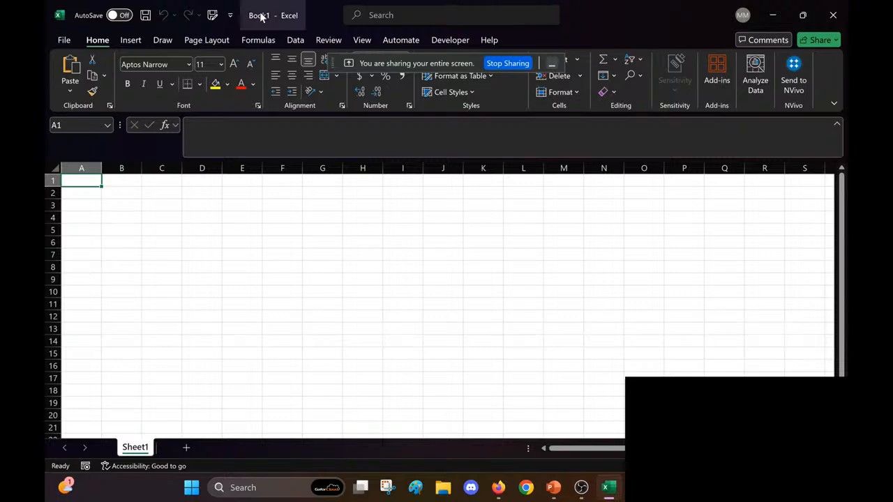
# Step: Import movies.csv from the archive(3) folder in Downloads as Text/CSV data and open it for transformation in the Power Query Editor
pyautogui.click(295, 40)
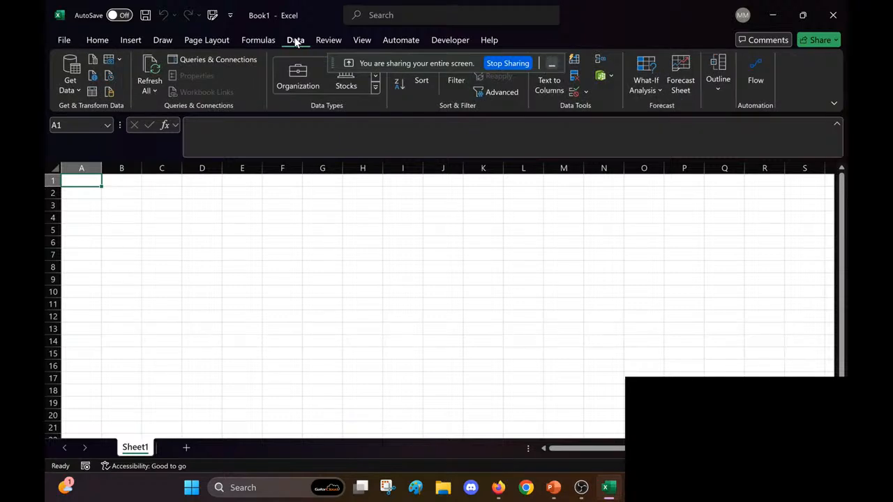
pyautogui.click(70, 79)
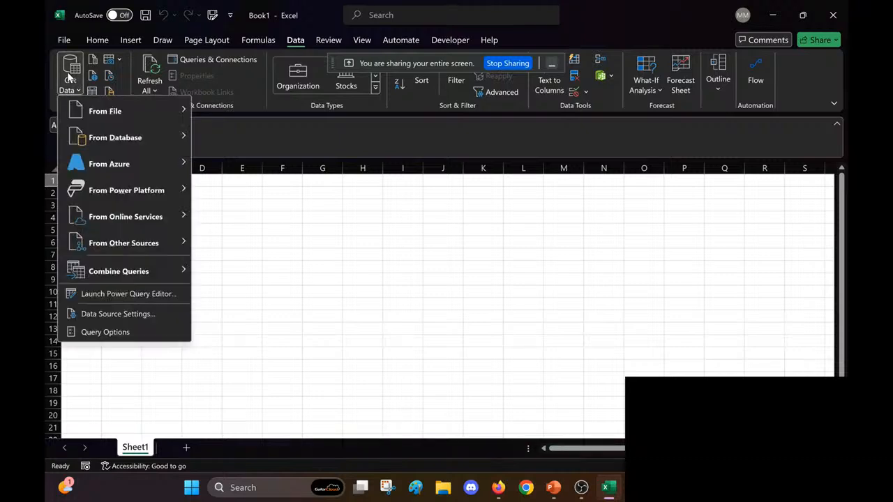
pyautogui.moveTo(157, 113)
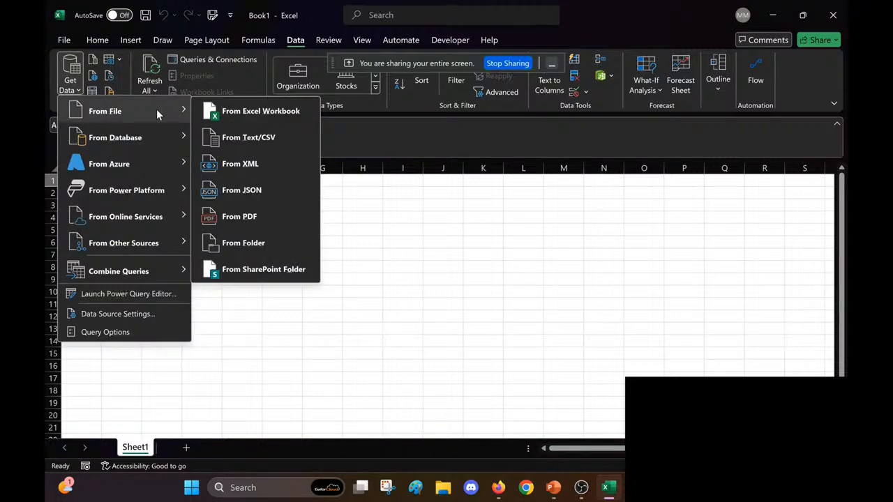
pyautogui.click(293, 140)
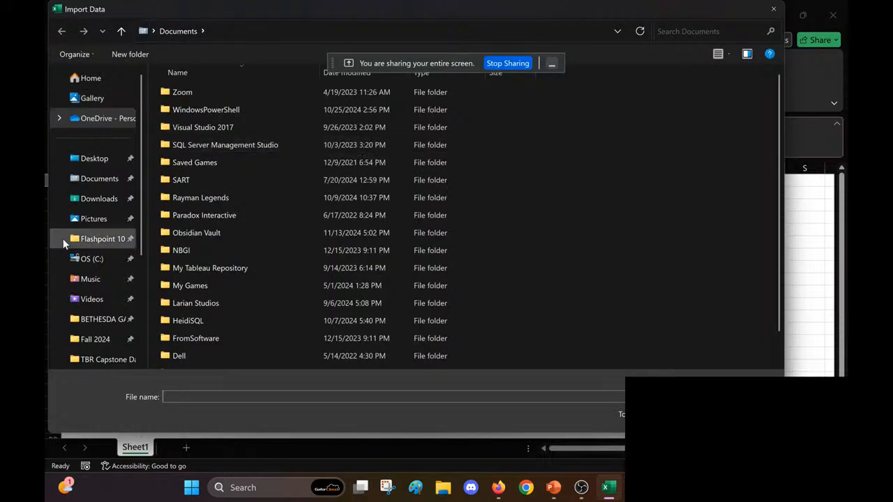
pyautogui.click(92, 206)
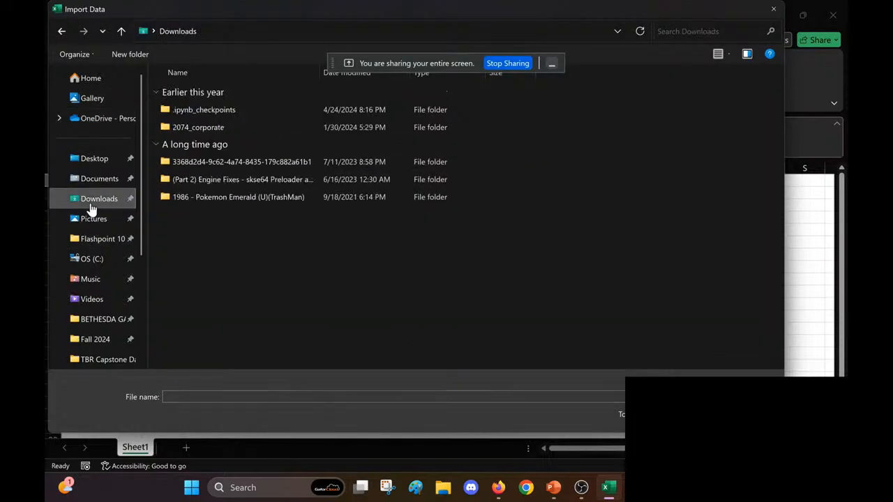
pyautogui.doubleClick(194, 111)
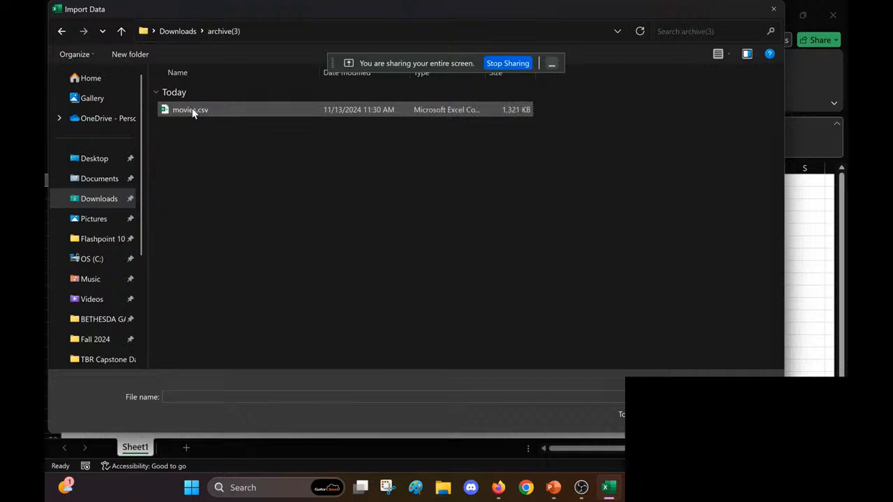
pyautogui.doubleClick(234, 109)
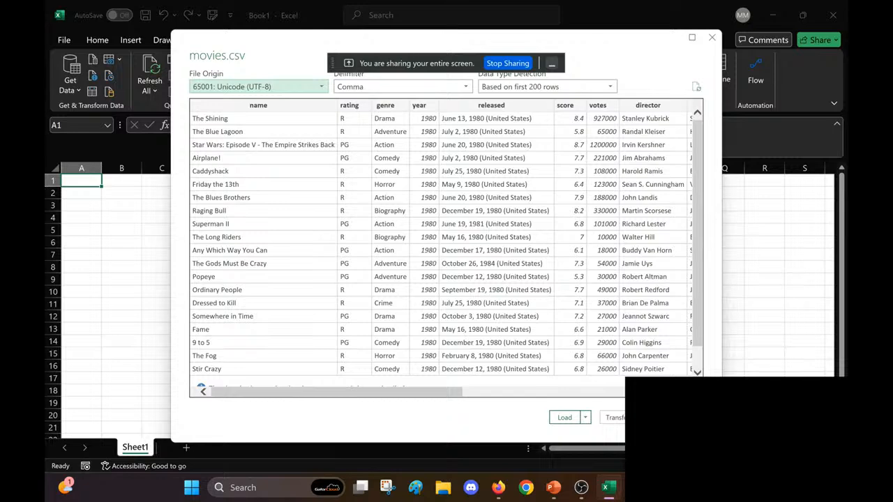
pyautogui.click(631, 418)
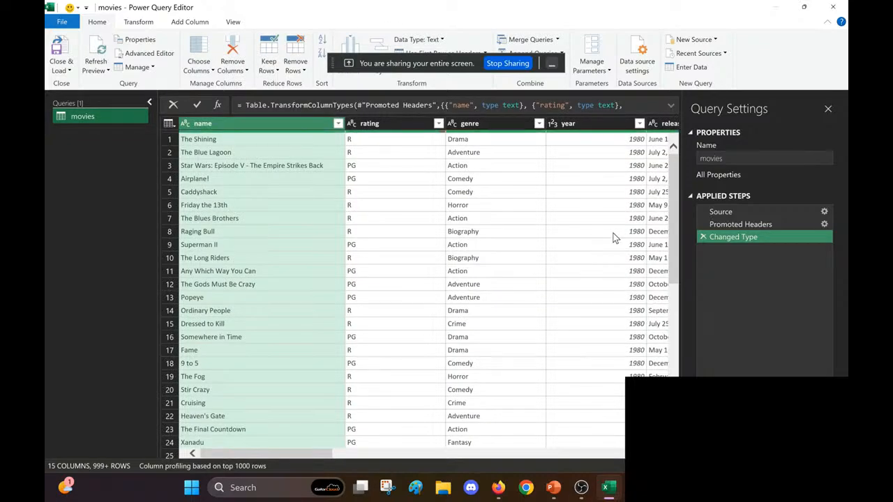
# Step: Review the movies query's columns, load it into the workbook as a table and close the Queries & Connections pane
pyautogui.hscroll(8, 614, 238)
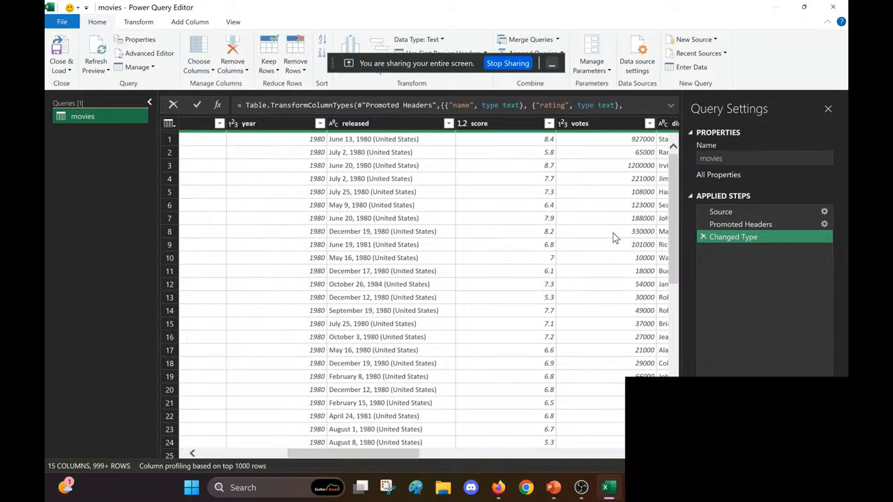
pyautogui.hscroll(6, 614, 238)
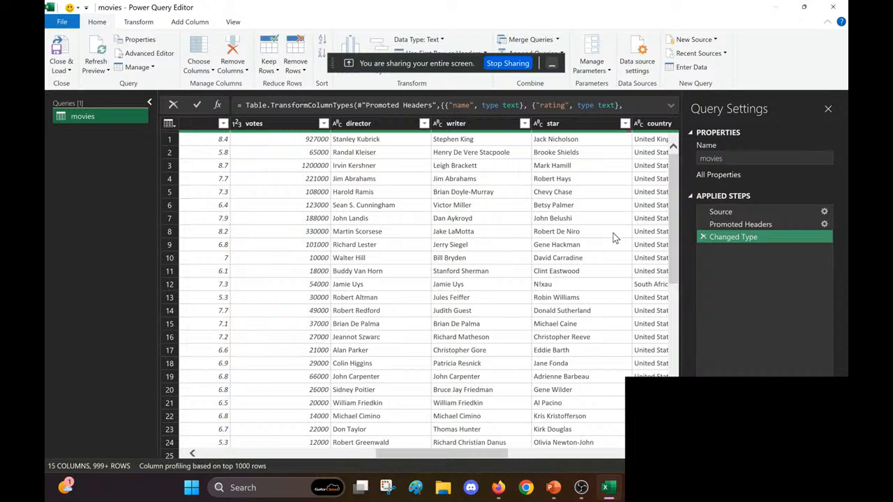
pyautogui.hscroll(5, 614, 238)
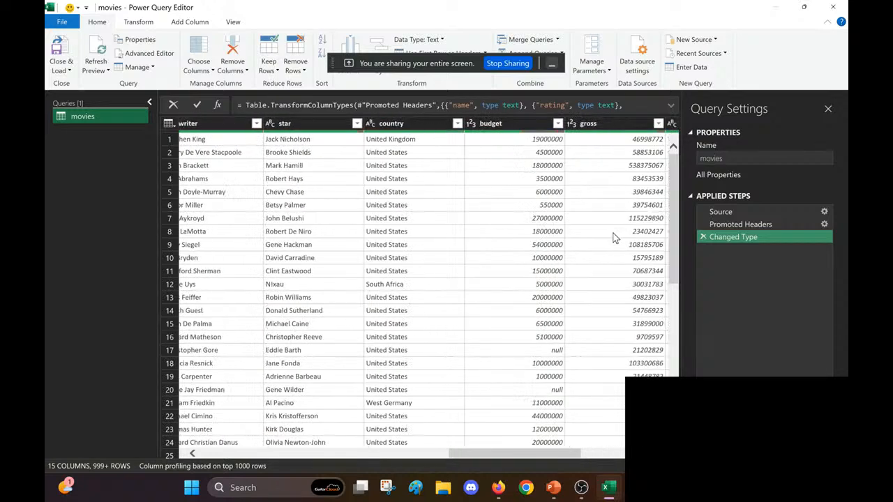
pyautogui.hscroll(2, 614, 238)
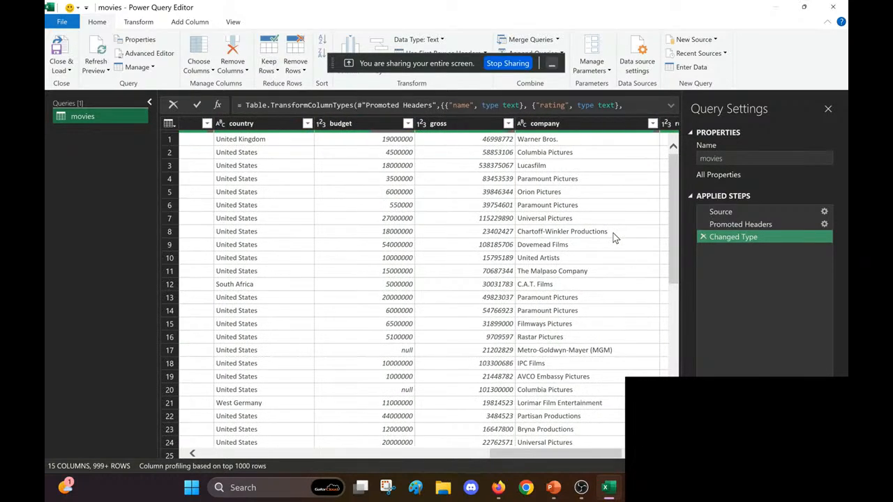
pyautogui.hscroll(-3, 614, 238)
pyautogui.hscroll(-8, 347, 287)
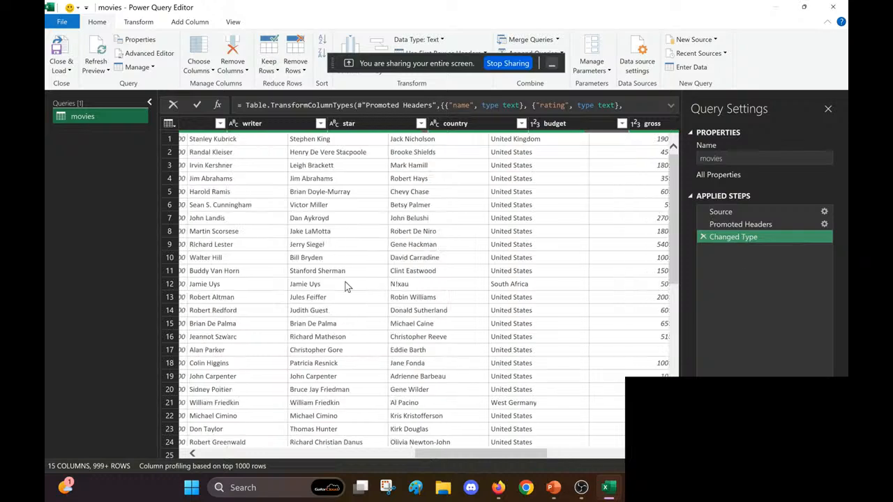
pyautogui.click(60, 50)
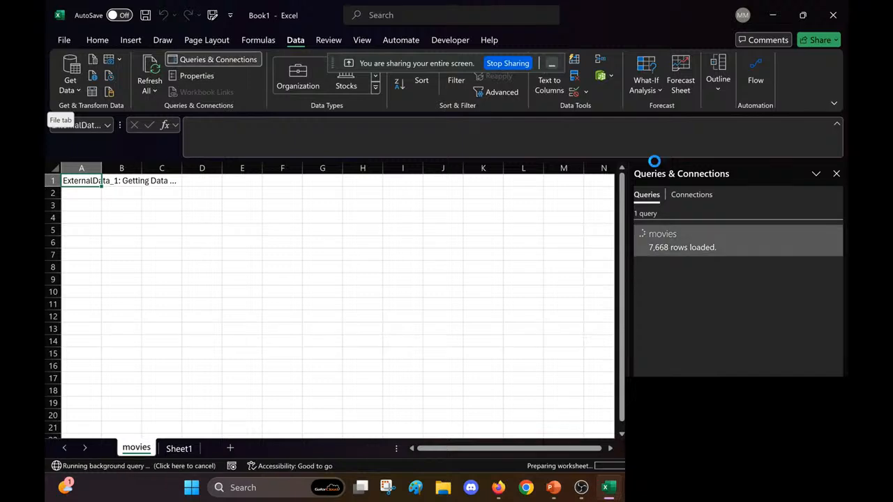
pyautogui.click(837, 174)
pyautogui.click(305, 218)
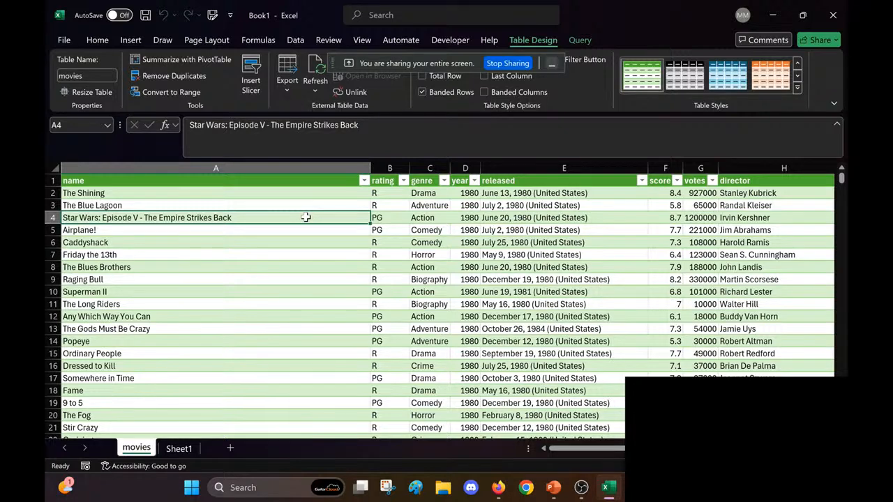
pyautogui.click(553, 255)
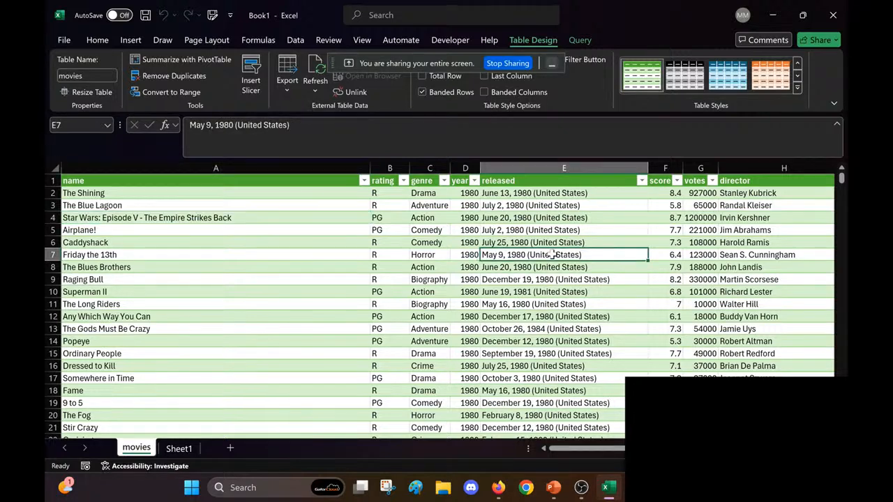
# Step: Save the workbook locally in the Documents folder under the name data_visualization_workshop
pyautogui.hotkey('ctrl', 's')
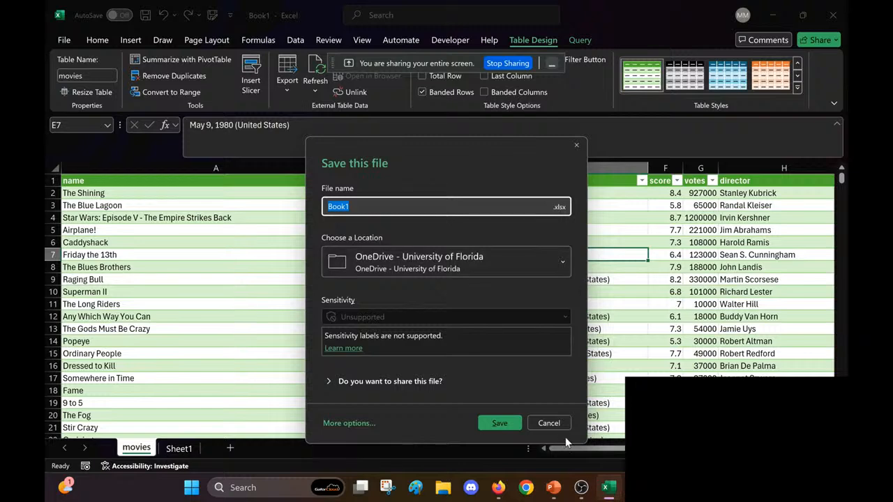
pyautogui.click(547, 423)
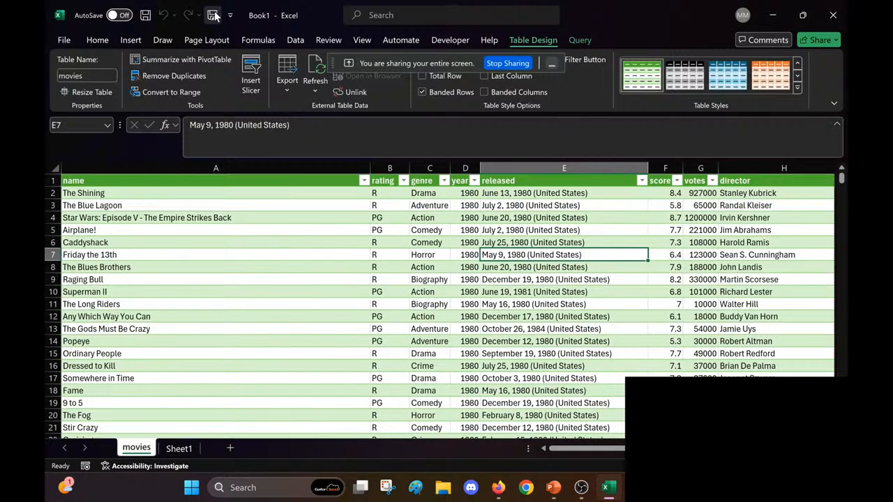
pyautogui.click(213, 16)
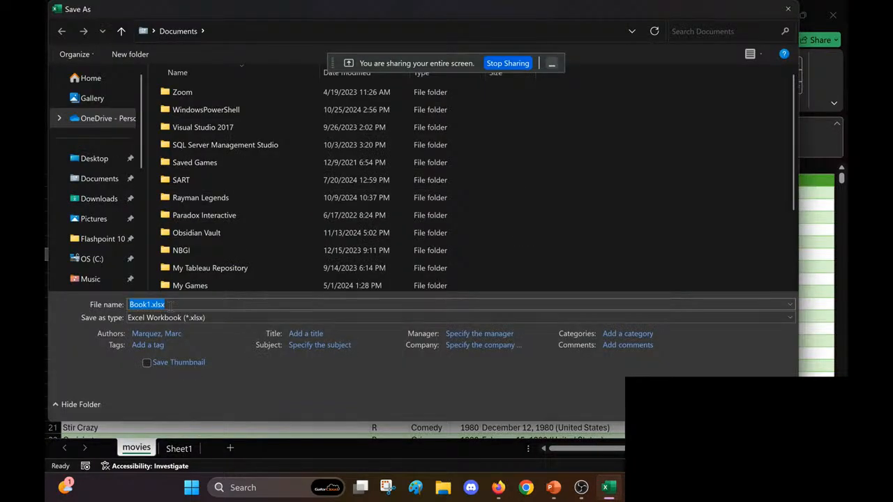
pyautogui.click(152, 305)
pyautogui.press('BackSpace')
pyautogui.press('BackSpace')
pyautogui.press('BackSpace')
pyautogui.press('BackSpace')
pyautogui.press('BackSpace')
pyautogui.write('data_visualization_workshop')
pyautogui.press('Return')
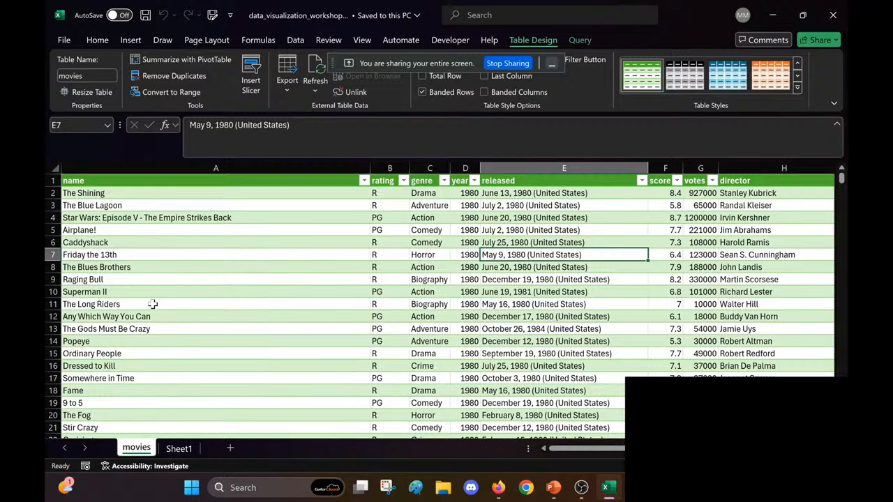
# Step: Look across all columns of the movies table, from name to runtime, to decide which ones are needed
pyautogui.hscroll(1, 152, 304)
pyautogui.click(339, 258)
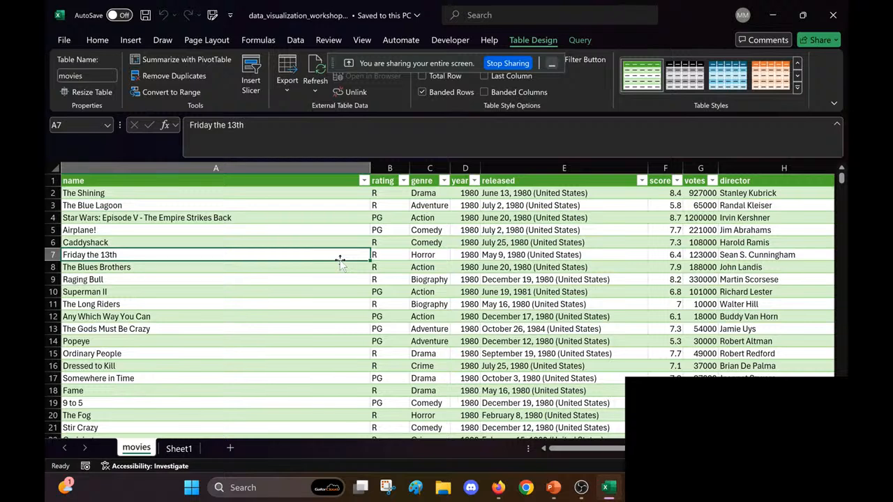
pyautogui.hscroll(1, 340, 258)
pyautogui.click(300, 232)
pyautogui.hscroll(1, 404, 244)
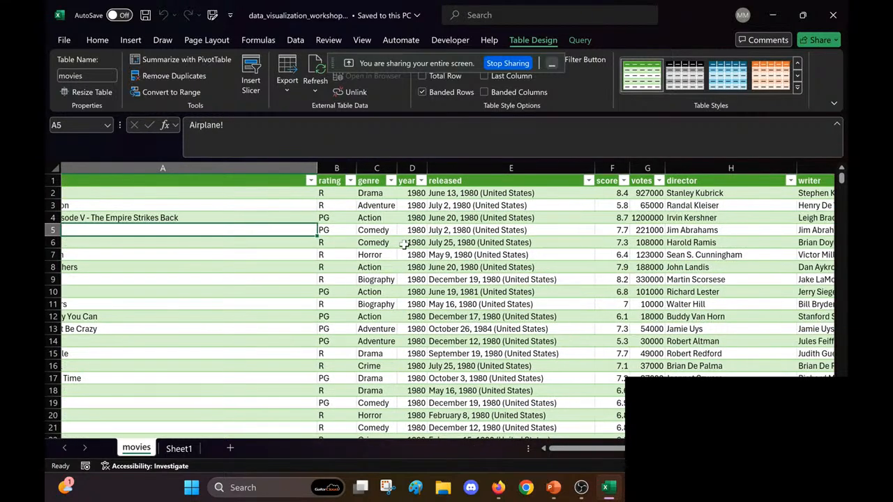
pyautogui.hscroll(1, 376, 224)
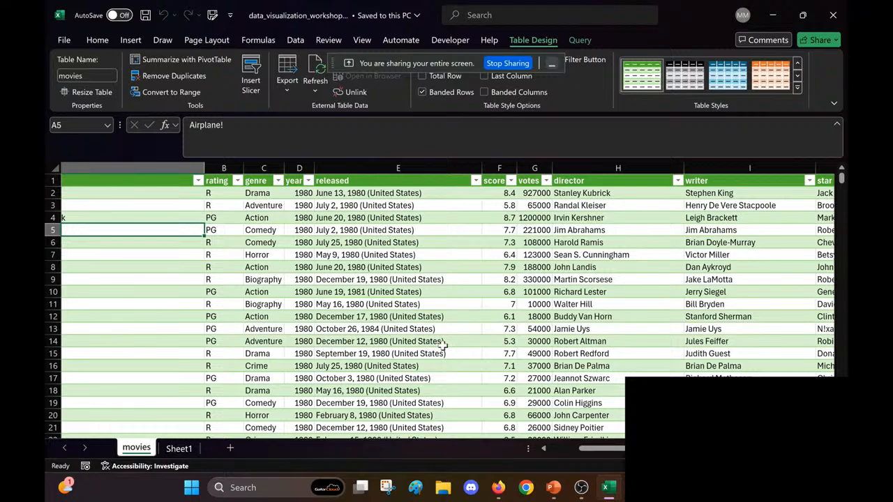
pyautogui.hscroll(1, 444, 344)
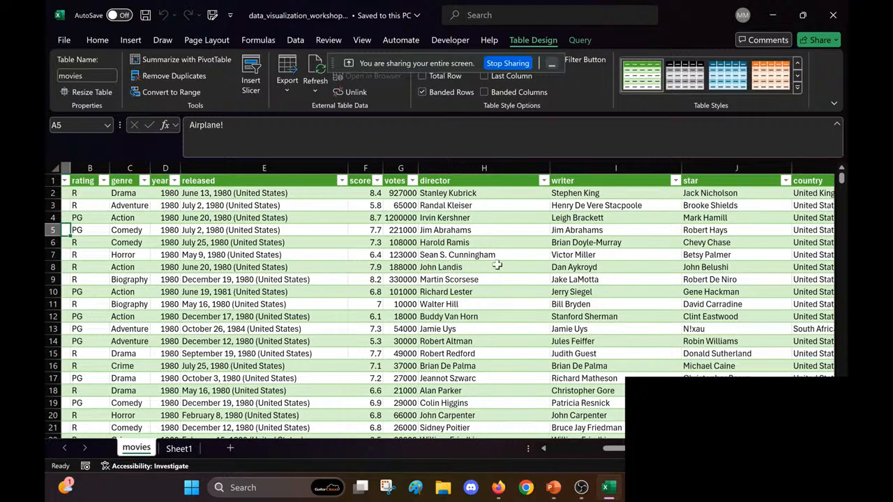
pyautogui.hscroll(1, 497, 266)
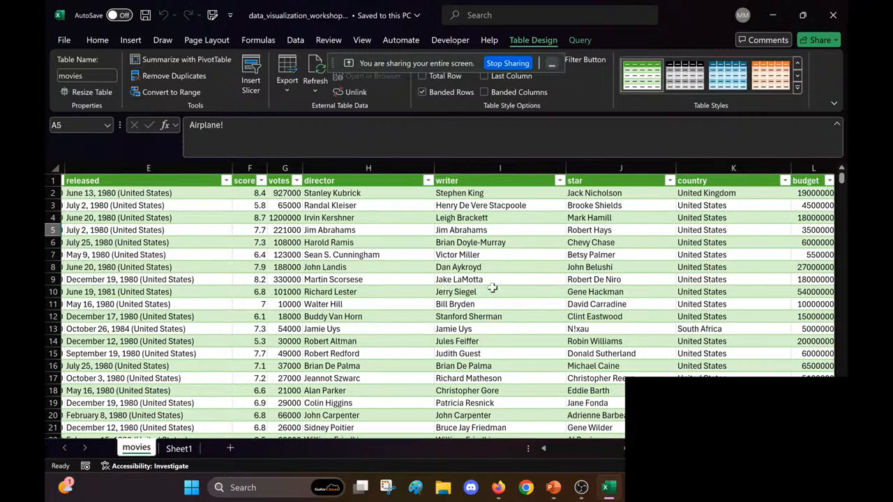
pyautogui.hscroll(1, 492, 287)
pyautogui.hscroll(2, 435, 273)
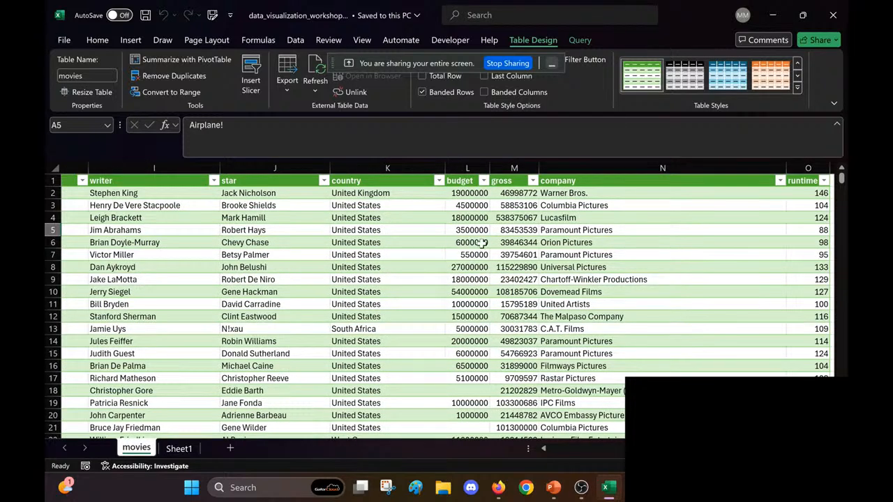
pyautogui.hscroll(1, 489, 243)
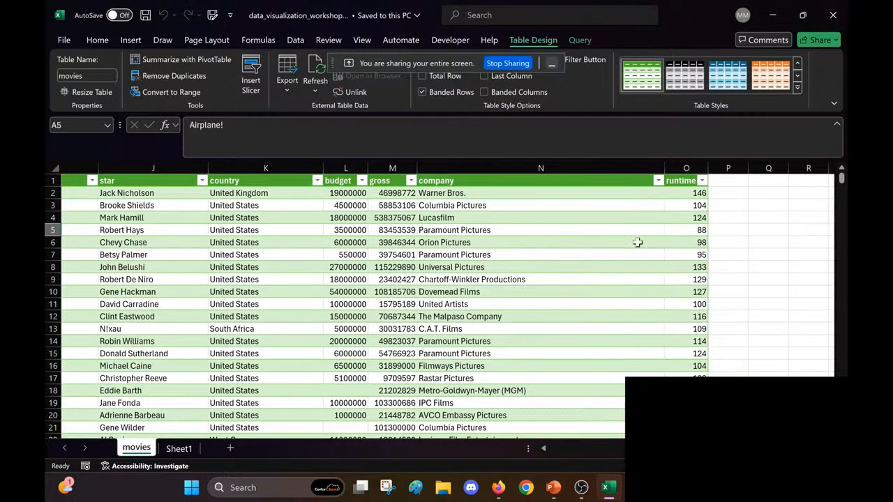
pyautogui.click(471, 266)
pyautogui.hscroll(-1, 472, 265)
pyautogui.hscroll(-4, 472, 266)
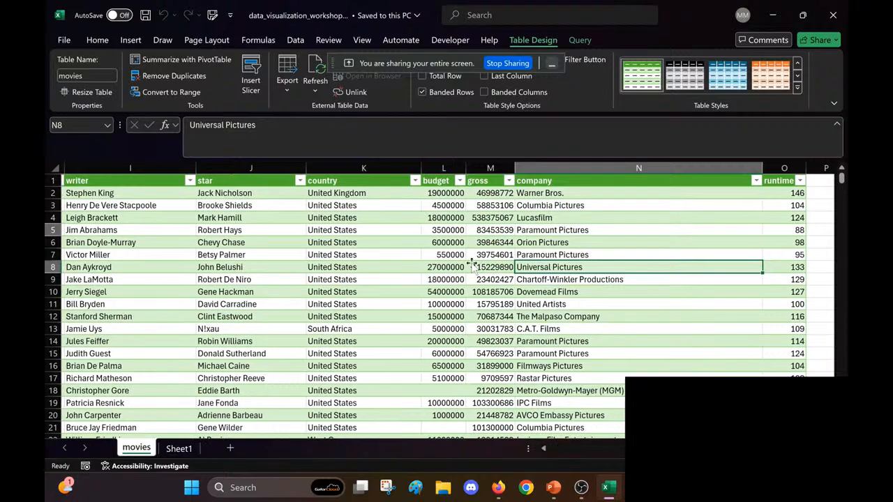
pyautogui.hscroll(-2, 472, 264)
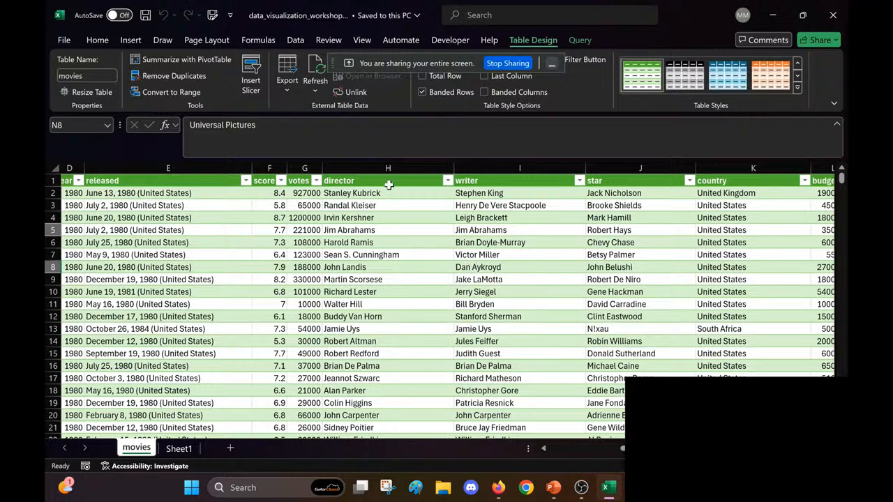
# Step: Delete the director, writer and star columns entirely from the movies table
pyautogui.hscroll(1, 467, 266)
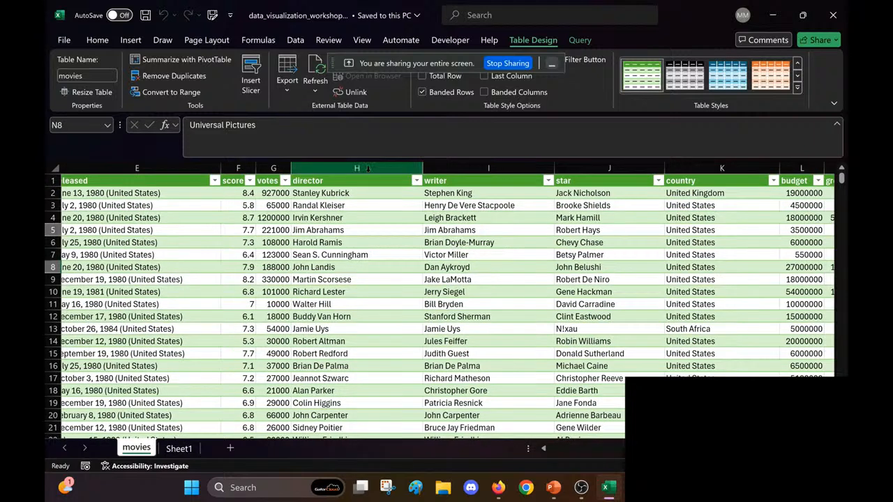
pyautogui.moveTo(368, 168); pyautogui.dragTo(600, 182)
pyautogui.press('Delete')
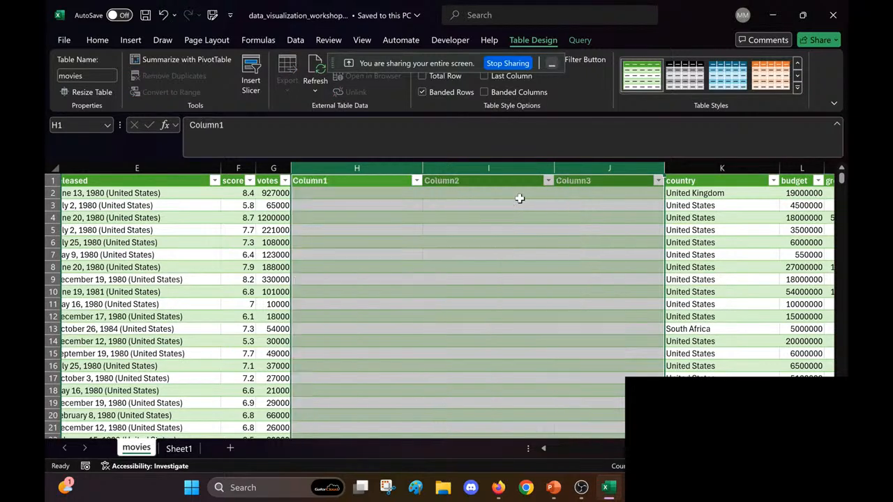
pyautogui.rightClick(501, 174)
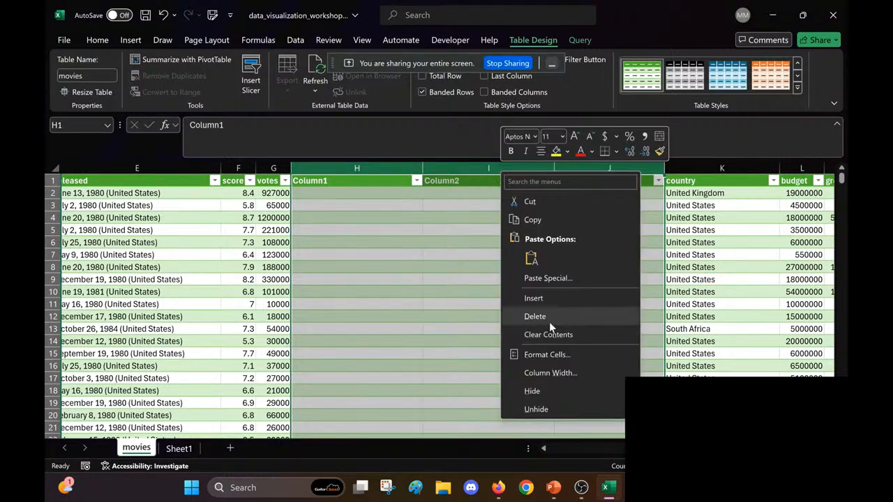
pyautogui.click(534, 316)
pyautogui.click(578, 316)
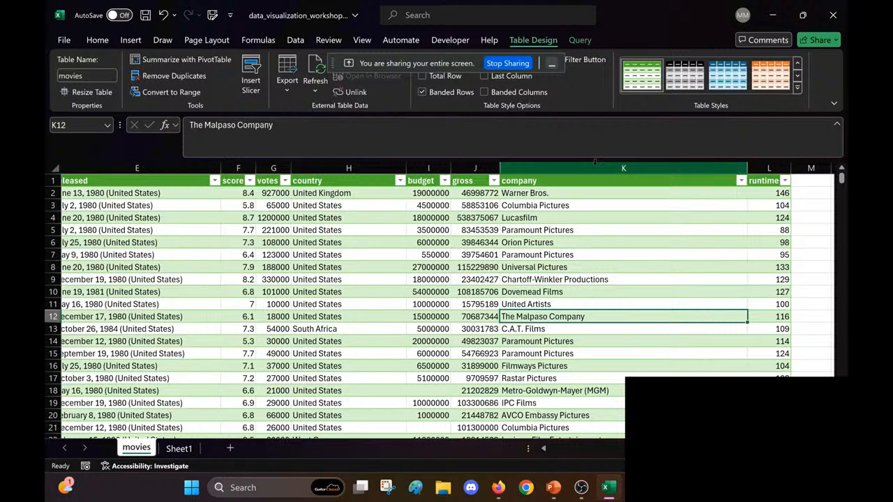
# Step: Delete the company column from the movies table
pyautogui.click(595, 166)
pyautogui.rightClick(596, 167)
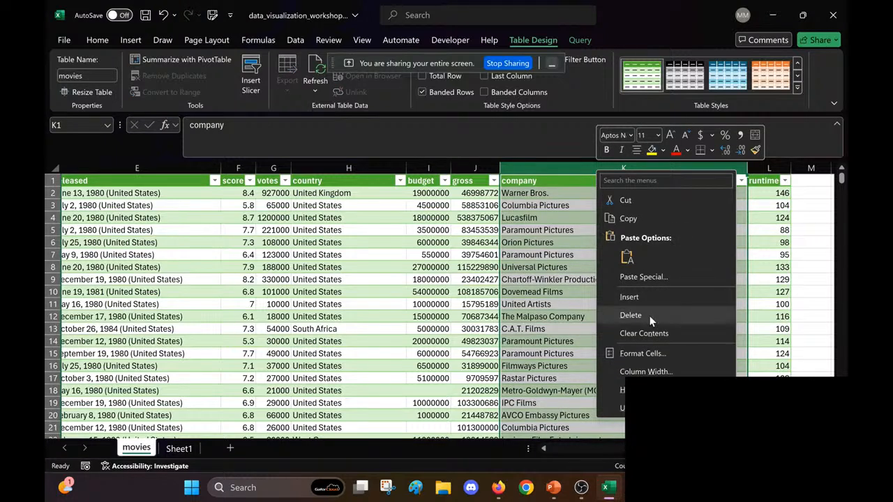
pyautogui.click(649, 315)
pyautogui.click(419, 267)
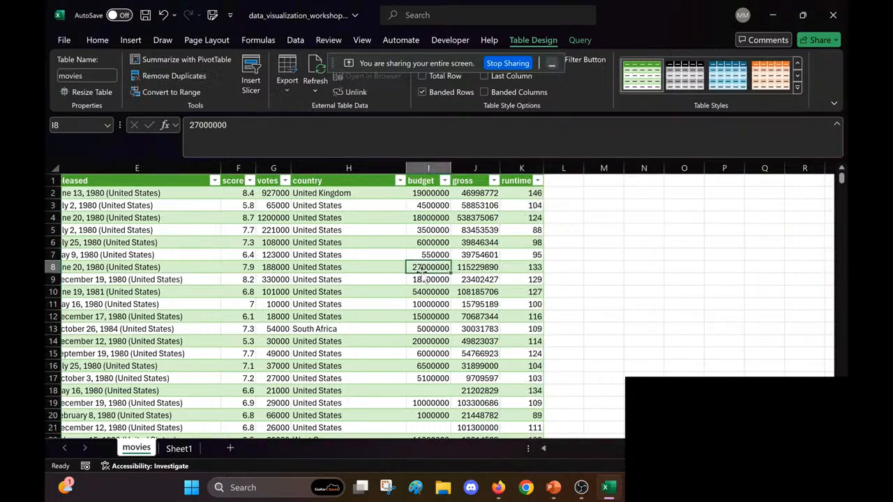
# Step: Review the remaining columns of the movies table from name to runtime
pyautogui.hscroll(-4, 422, 272)
pyautogui.hscroll(-3, 421, 273)
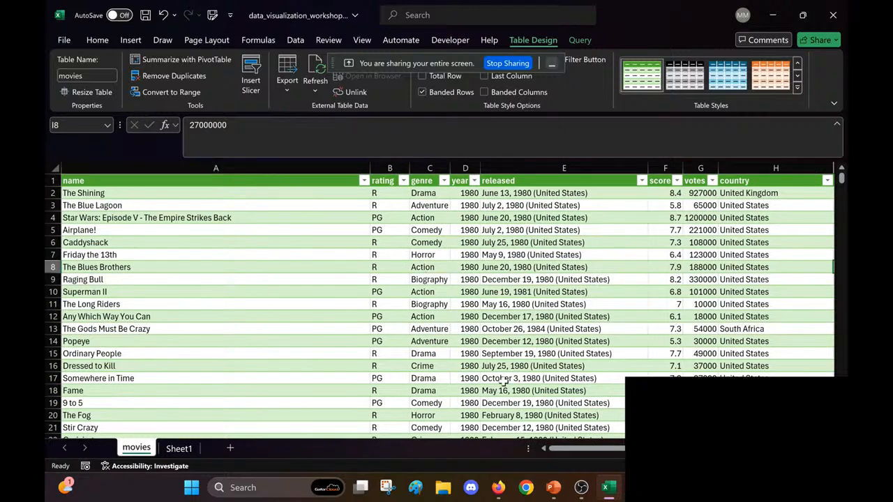
pyautogui.scroll(-2, 503, 383)
pyautogui.scroll(2, 531, 370)
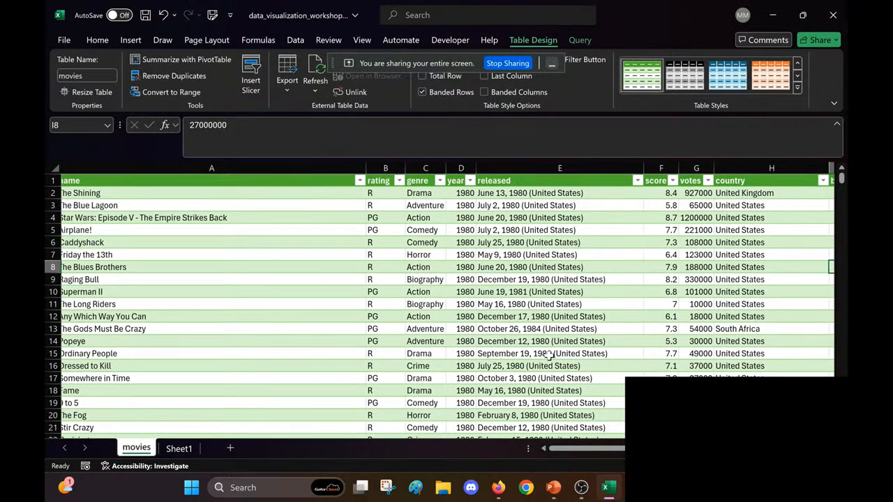
pyautogui.hscroll(3, 550, 356)
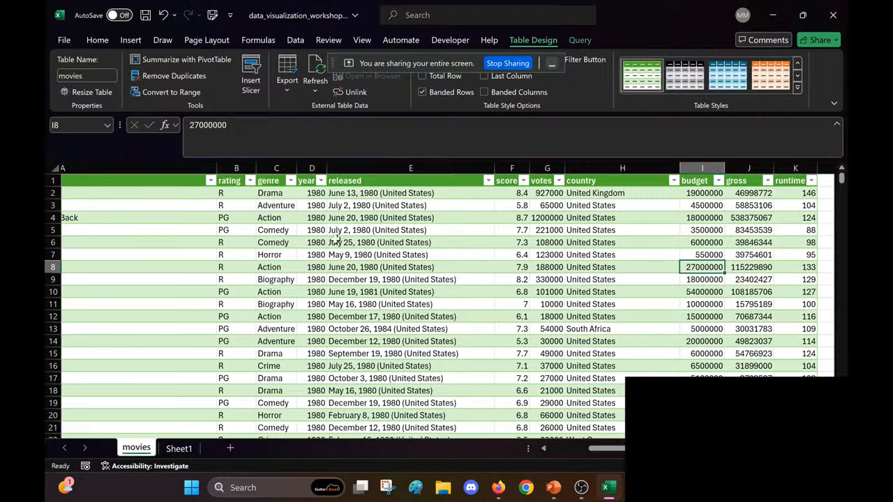
pyautogui.hscroll(1, 335, 238)
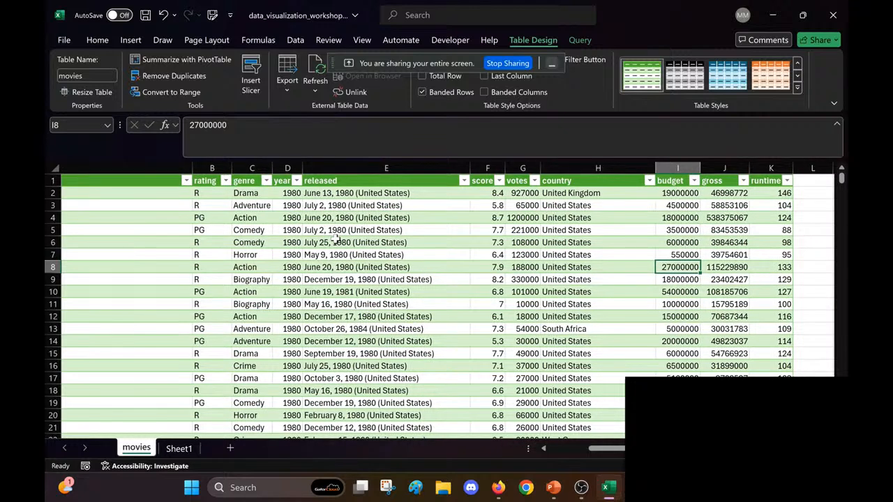
# Step: Examine the budget column for missing values, checking the cells in rows 18, 21 and 26 to 28, and return to the table's start
pyautogui.scroll(-4, 336, 240)
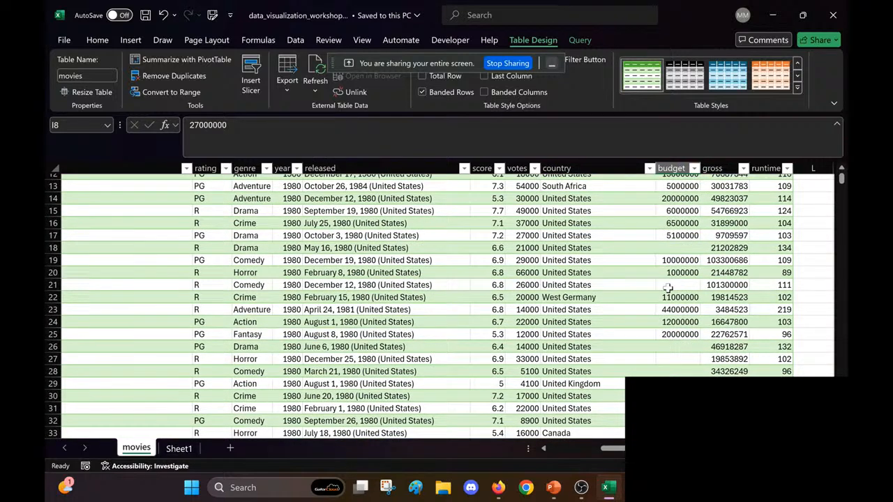
pyautogui.click(668, 288)
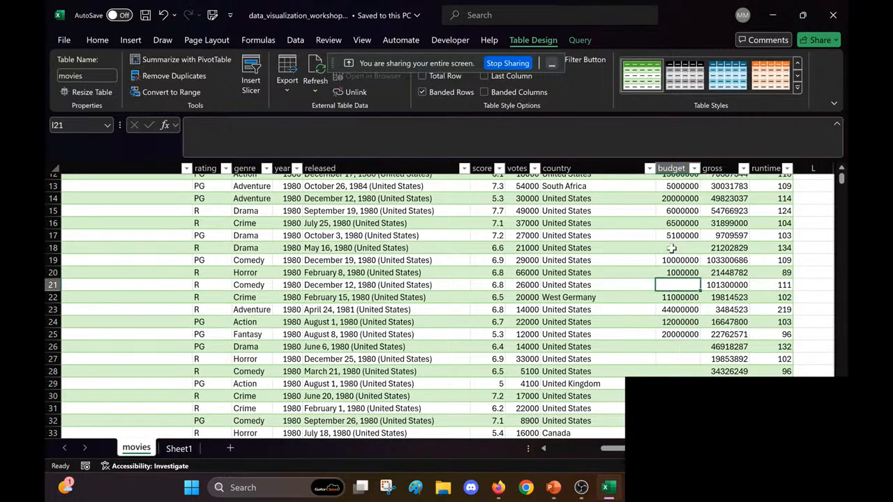
pyautogui.click(671, 247)
pyautogui.click(681, 347)
pyautogui.click(676, 359)
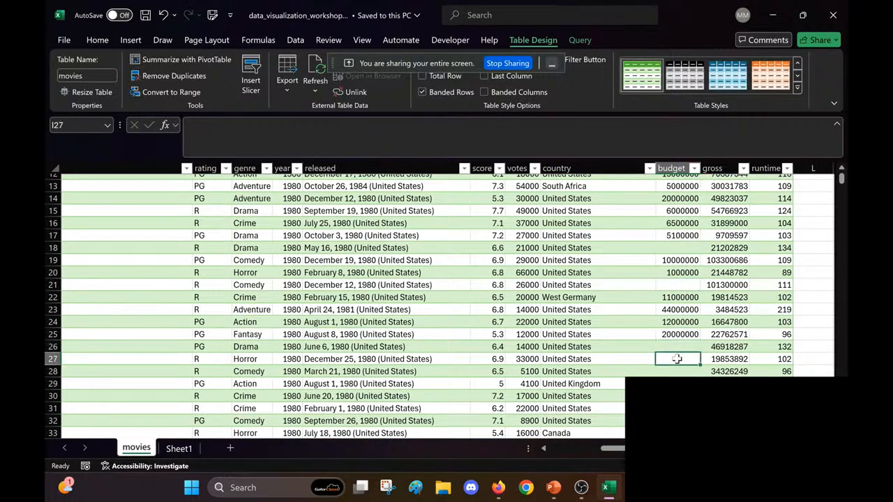
pyautogui.click(675, 374)
pyautogui.click(613, 322)
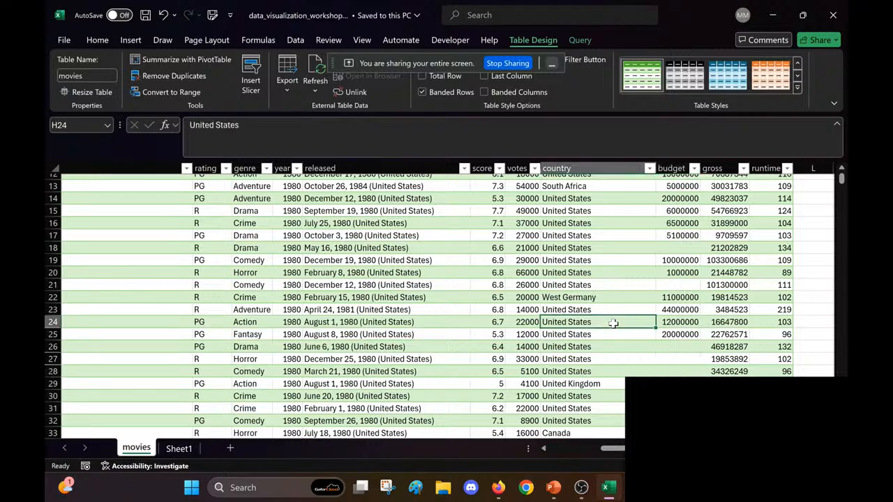
pyautogui.scroll(1, 613, 324)
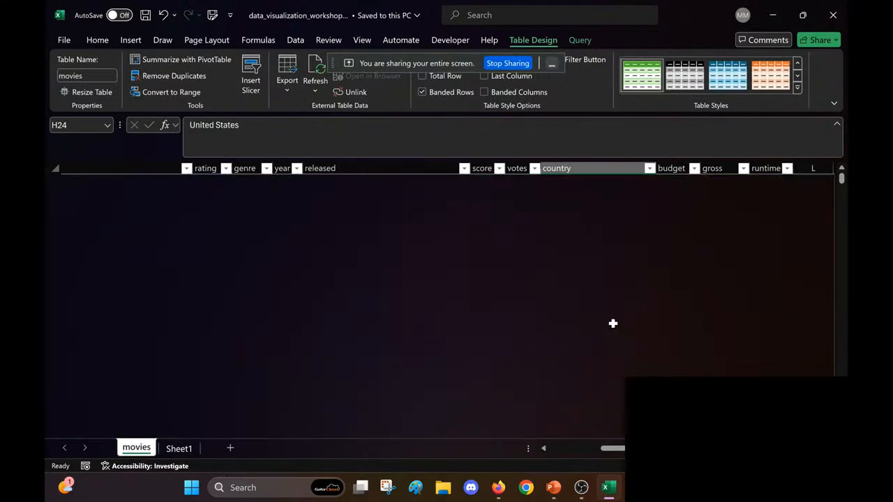
pyautogui.scroll(-5, 613, 324)
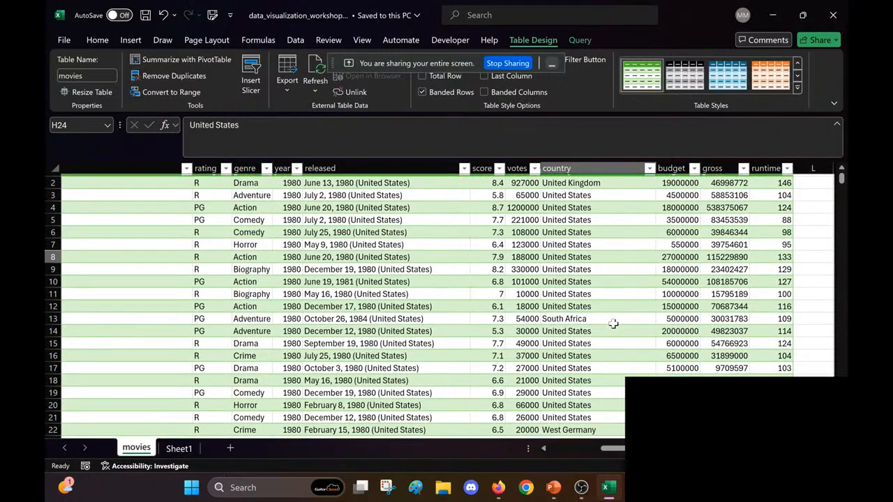
pyautogui.scroll(1, 613, 324)
pyautogui.hscroll(-3, 613, 324)
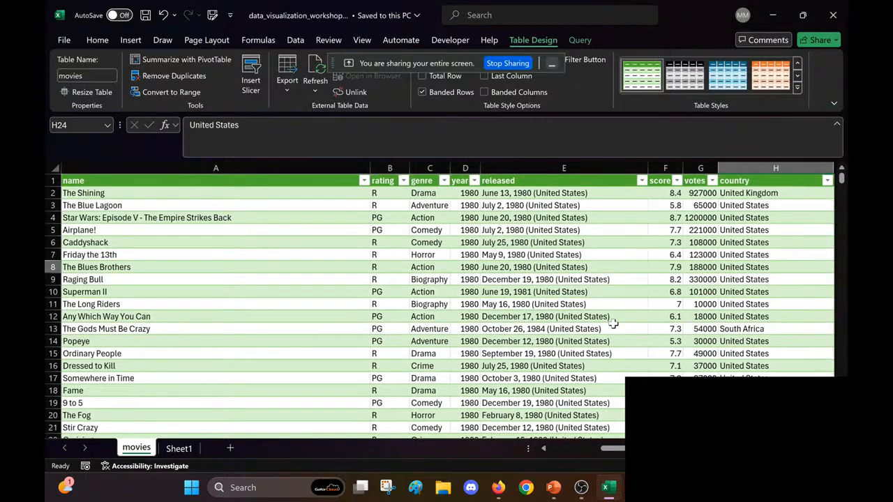
# Step: Find all blank cells in the movies sheet with an empty search term, searching by rows within formulas
pyautogui.click(97, 41)
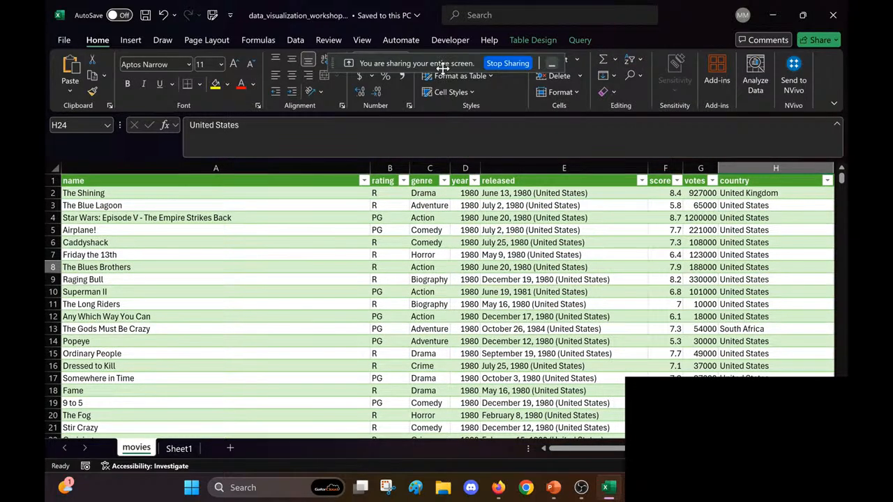
pyautogui.moveTo(443, 69); pyautogui.dragTo(648, 17)
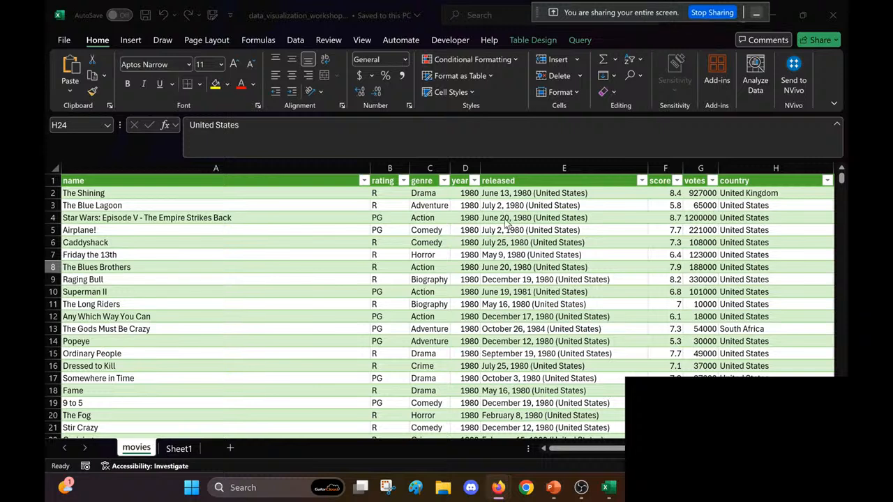
pyautogui.click(540, 220)
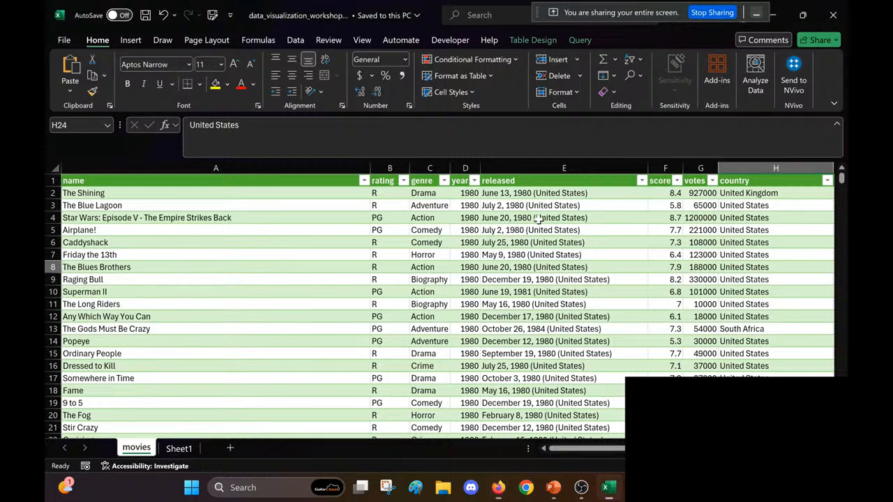
pyautogui.click(637, 80)
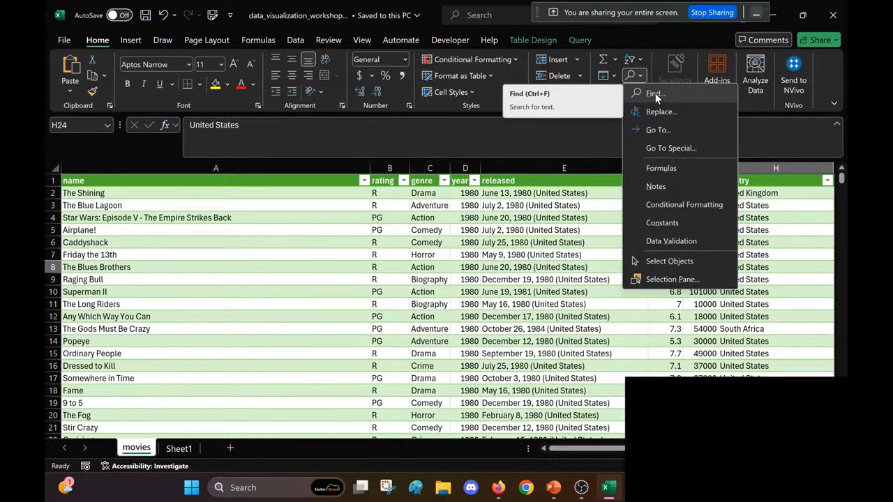
pyautogui.click(655, 93)
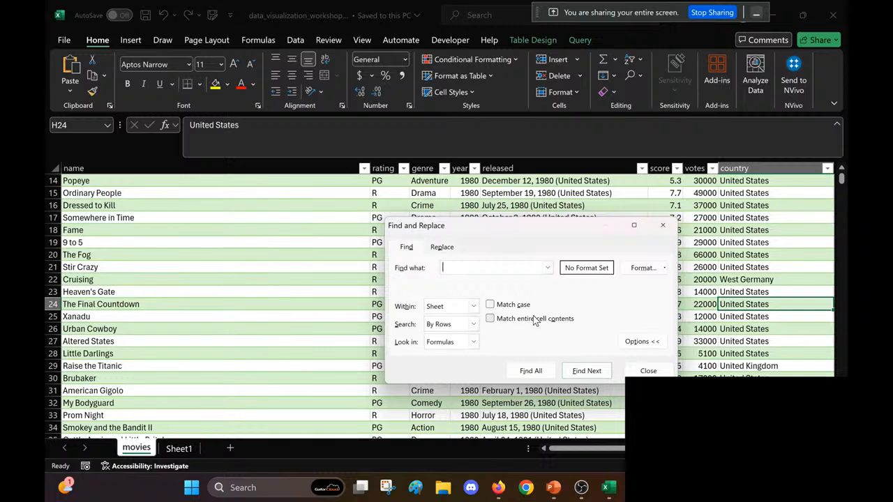
pyautogui.click(532, 372)
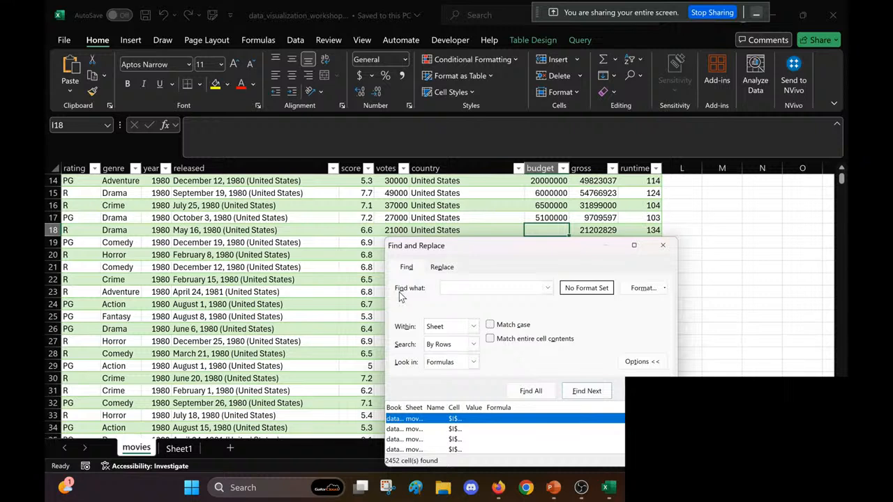
# Step: Browse the list of found blank cells and jump to individual entries in the sheet, such as budget cell I418
pyautogui.scroll(-1, 299, 357)
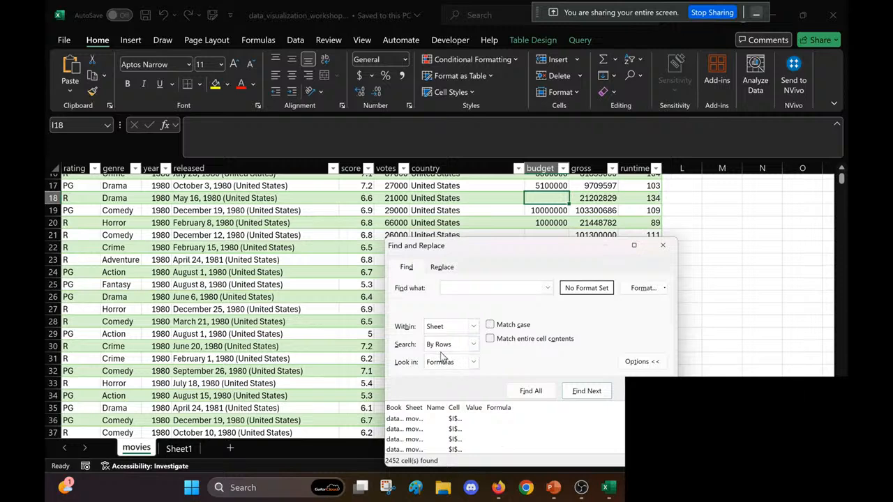
pyautogui.moveTo(554, 488)
pyautogui.moveTo(508, 425)
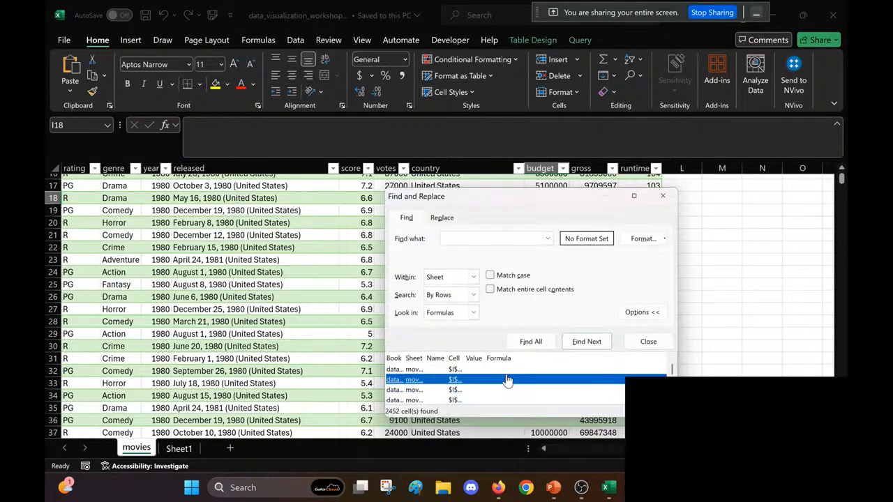
pyautogui.click(501, 390)
pyautogui.click(499, 391)
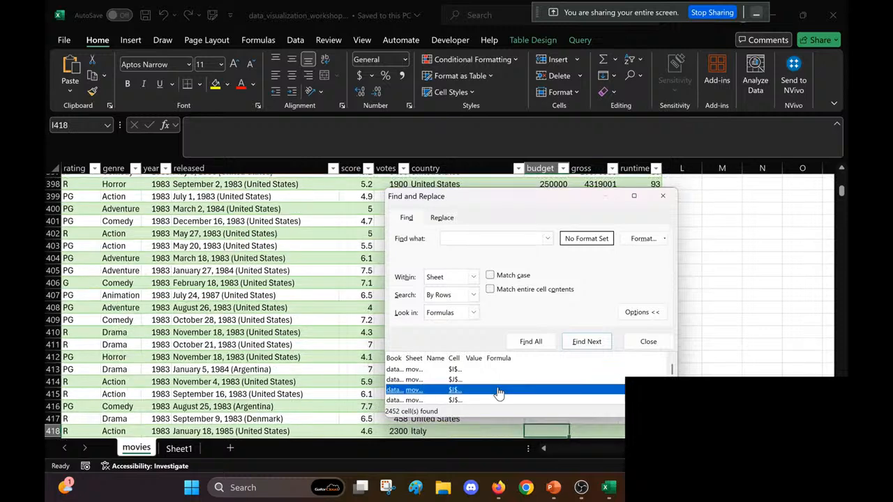
# Step: Jump to further blank budget cells from the list of search results, such as I444 and I496
pyautogui.click(494, 395)
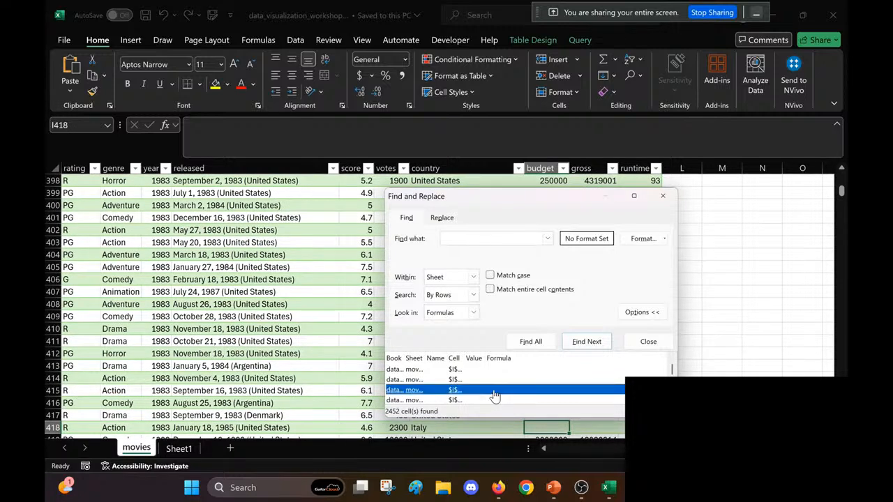
pyautogui.click(494, 395)
pyautogui.click(494, 395)
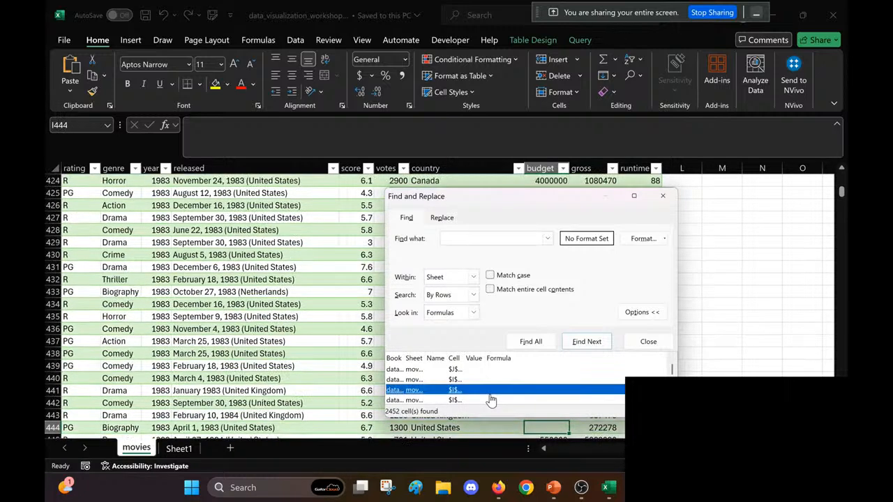
pyautogui.click(492, 397)
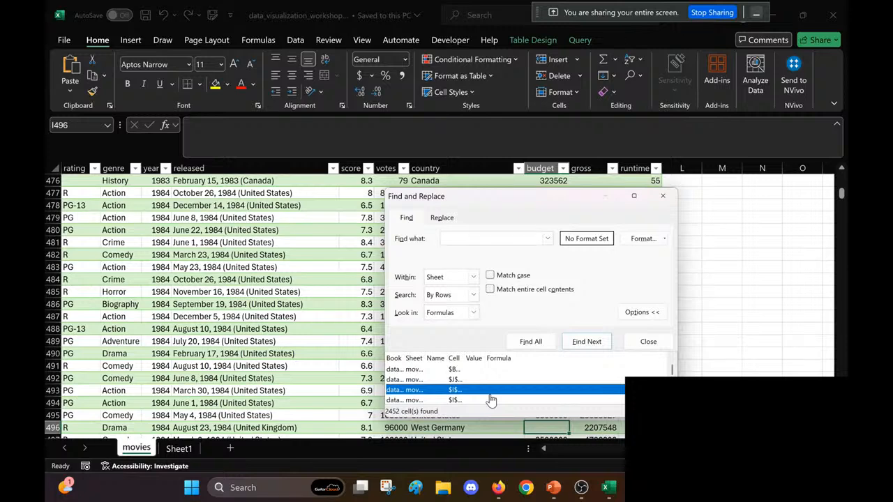
# Step: Select all the found blank cells together to inspect where they are highlighted in the table's last rows, repeating after each deselection
pyautogui.hotkey('ctrl', 'a')
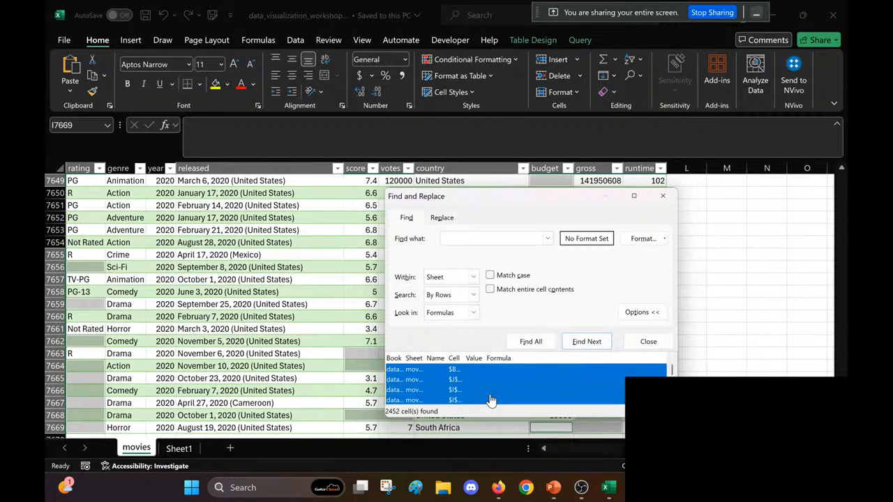
pyautogui.click(117, 305)
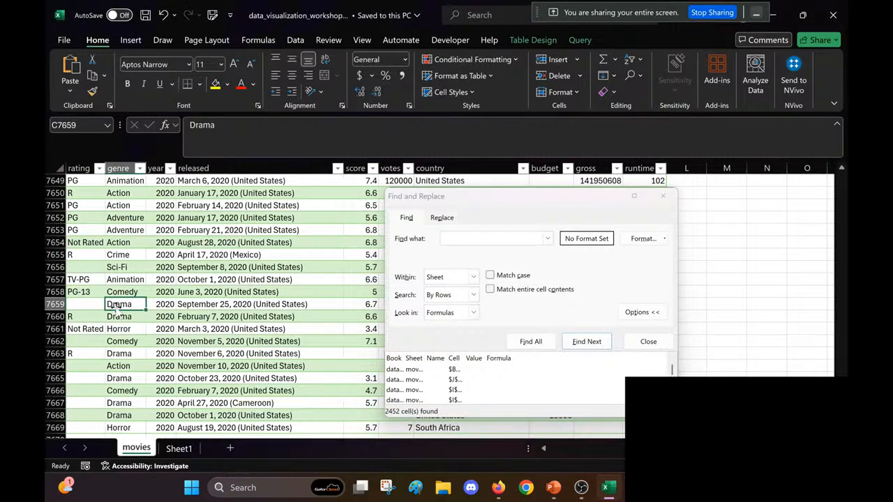
pyautogui.click(472, 392)
pyautogui.hotkey('ctrl', 'a')
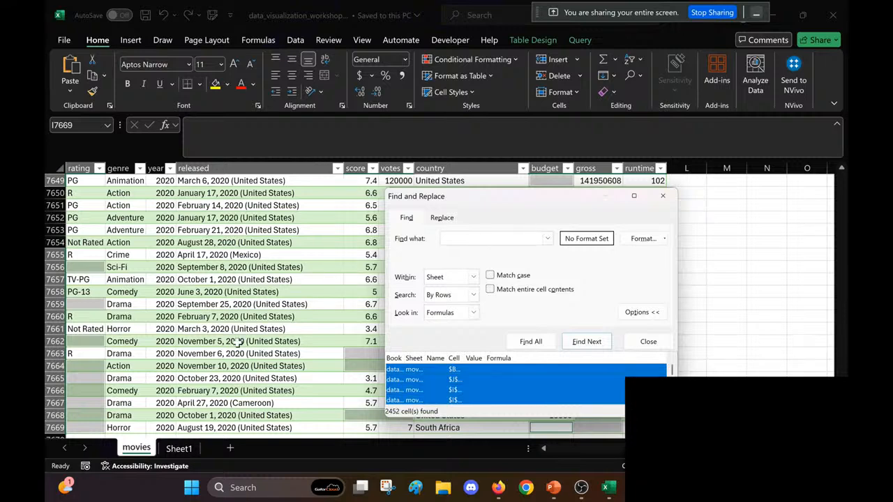
pyautogui.click(93, 378)
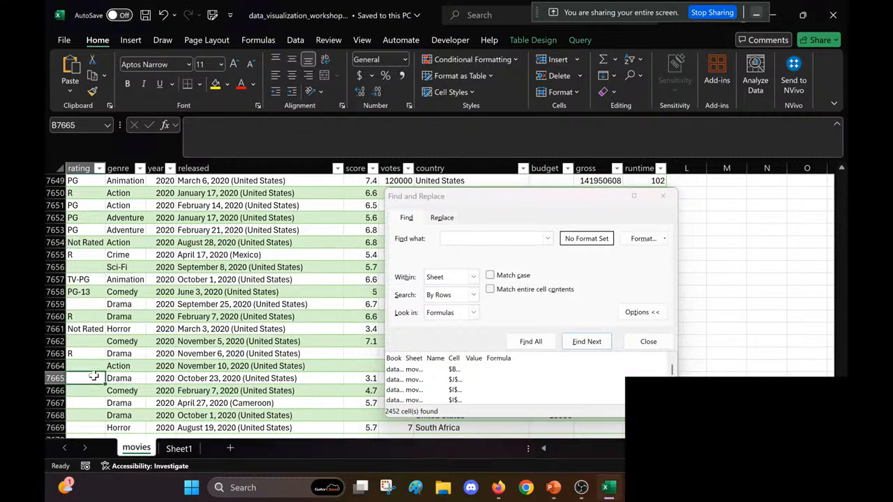
pyautogui.click(542, 388)
pyautogui.hotkey('ctrl', 'a')
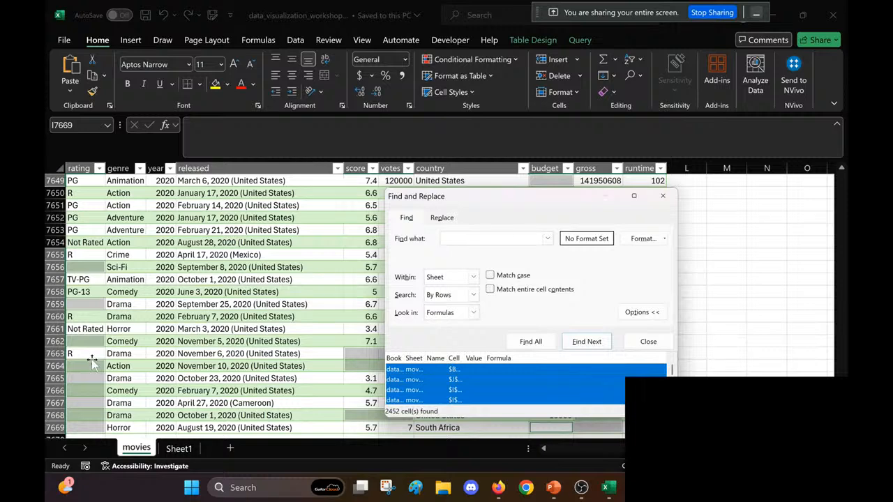
pyautogui.click(92, 358)
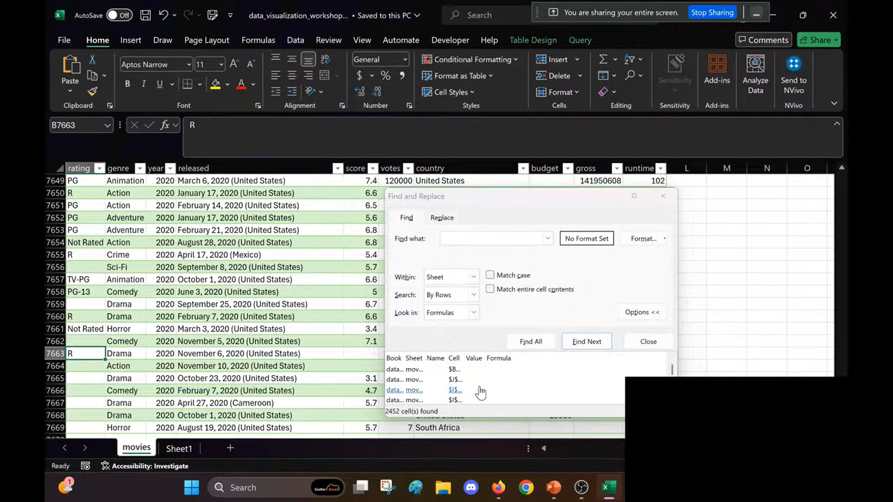
pyautogui.click(536, 401)
pyautogui.hotkey('ctrl', 'a')
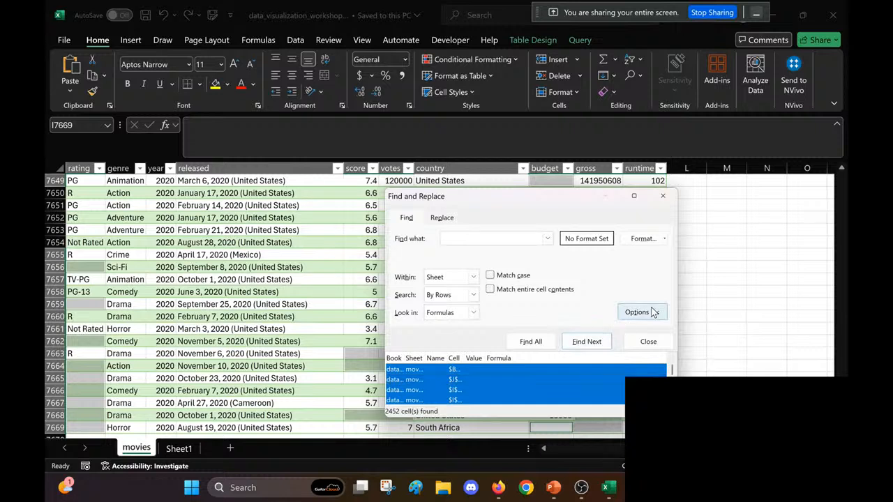
# Step: Search for all blank cells again, select every result and try to delete the table rows containing them
pyautogui.press('Escape')
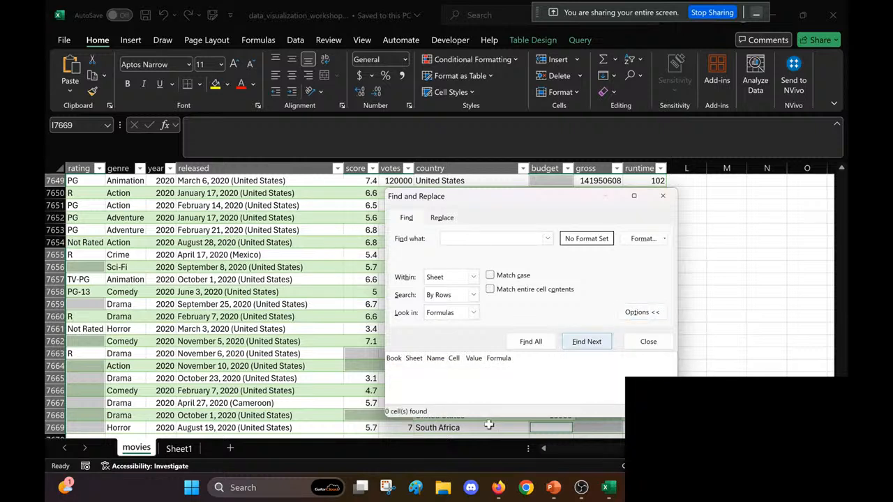
pyautogui.click(531, 341)
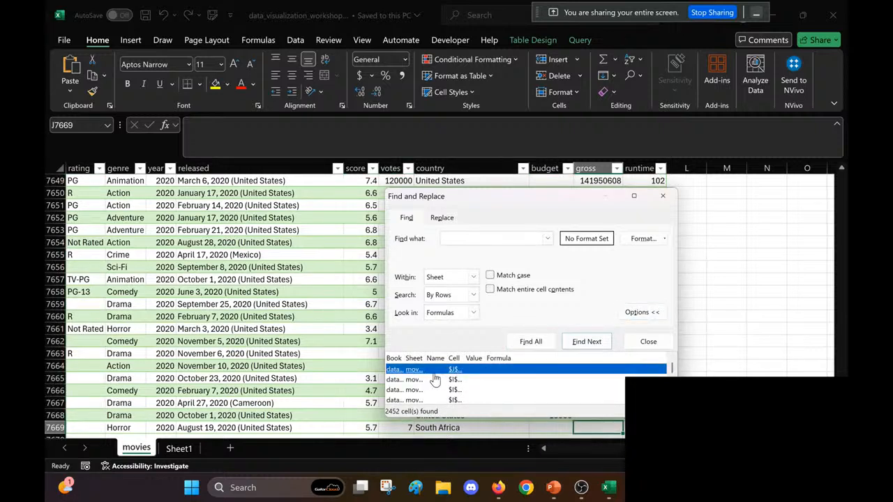
pyautogui.hotkey('ctrl', 'a')
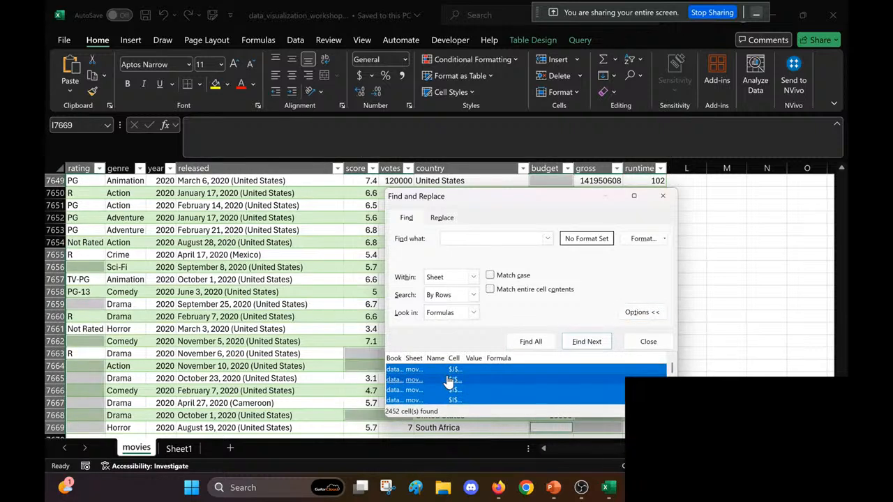
pyautogui.rightClick(361, 356)
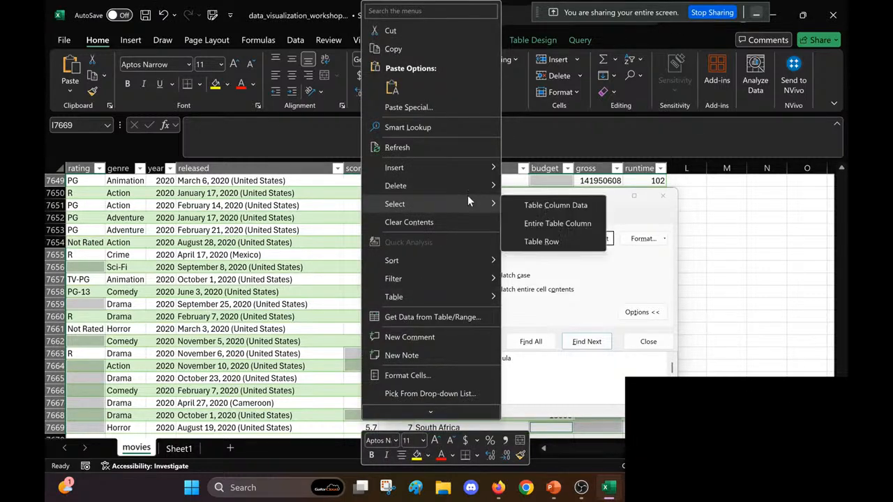
pyautogui.moveTo(472, 185)
pyautogui.click(529, 204)
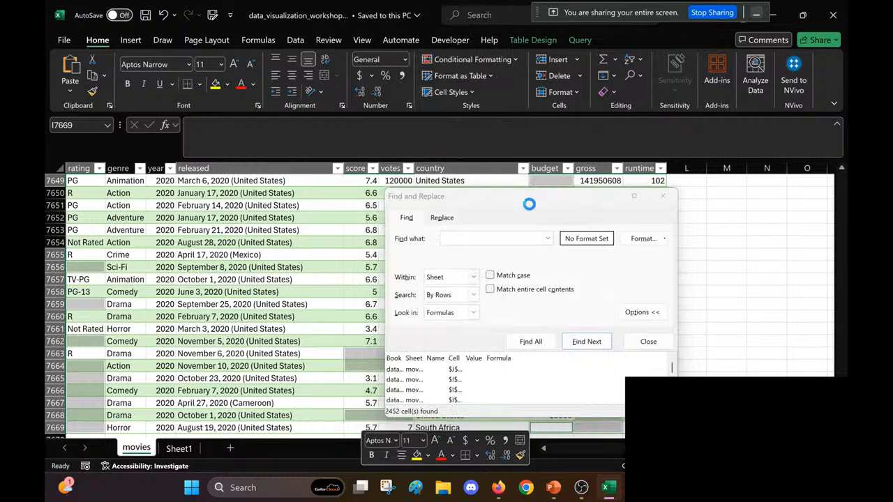
pyautogui.click(451, 277)
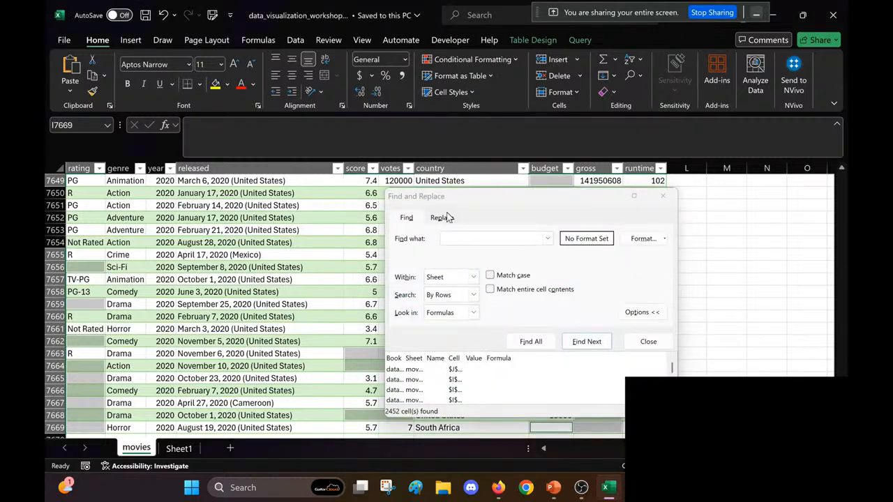
# Step: Rerun the search for all blank cells and remove the first two entries from the results list
pyautogui.moveTo(450, 205); pyautogui.dragTo(551, 219)
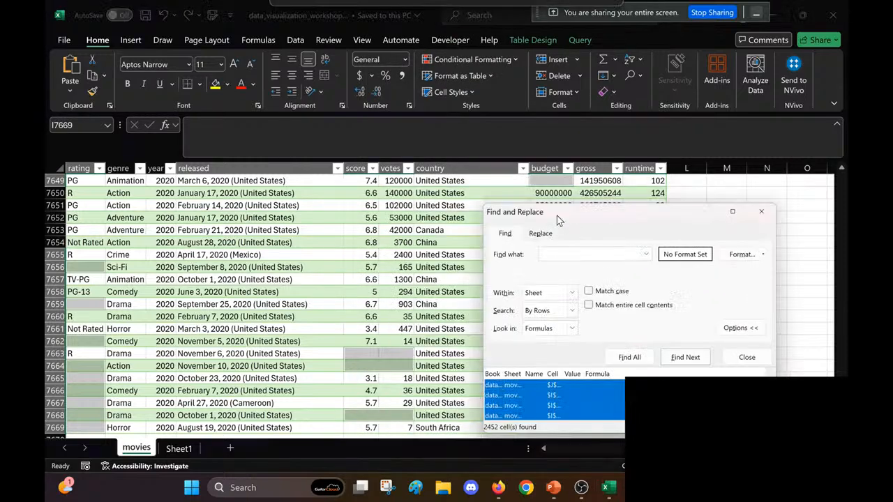
pyautogui.click(339, 254)
pyautogui.scroll(1, 340, 253)
pyautogui.hscroll(-3, 339, 253)
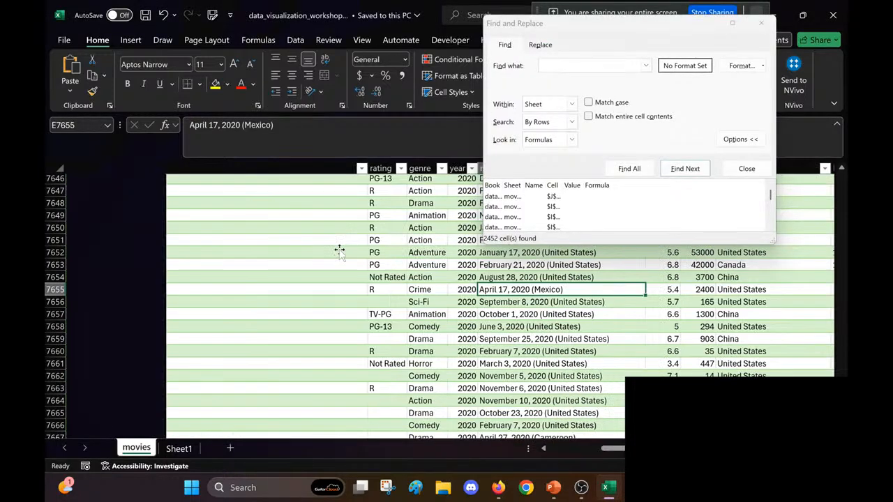
pyautogui.hscroll(1, 340, 253)
pyautogui.hscroll(2, 340, 253)
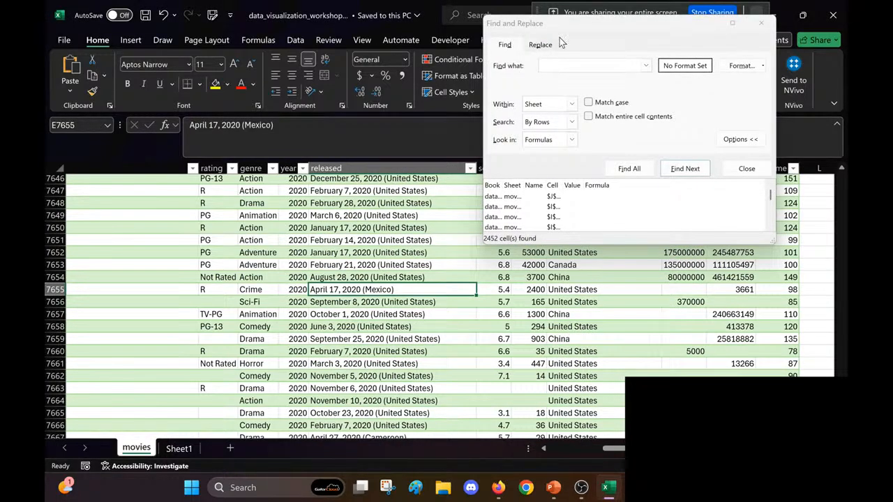
pyautogui.moveTo(577, 29); pyautogui.dragTo(501, 114)
pyautogui.click(550, 253)
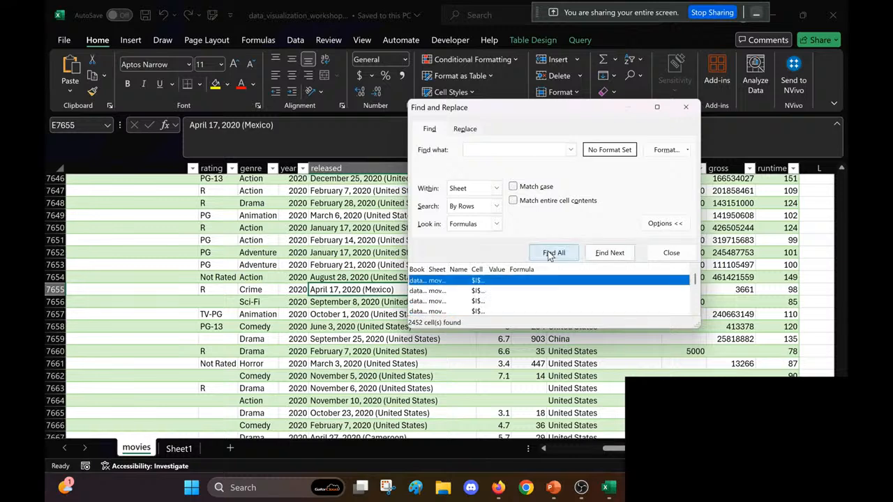
pyautogui.click(510, 284)
pyautogui.press('Delete')
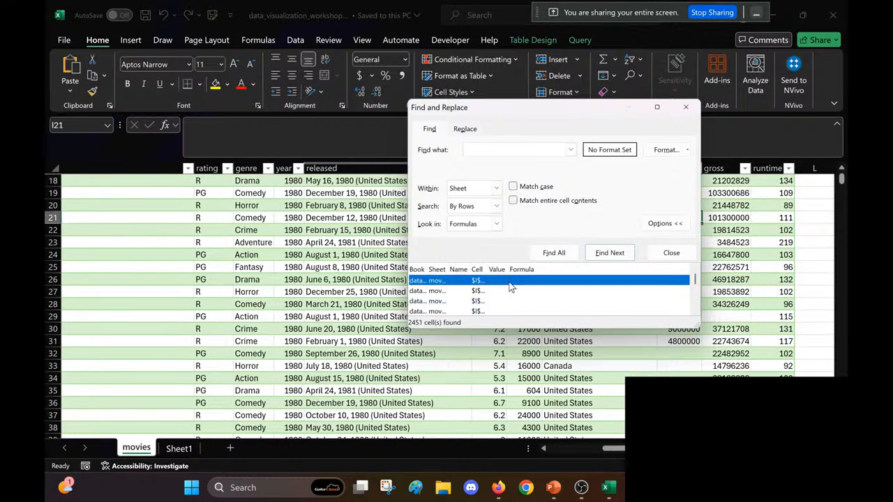
pyautogui.press('Delete')
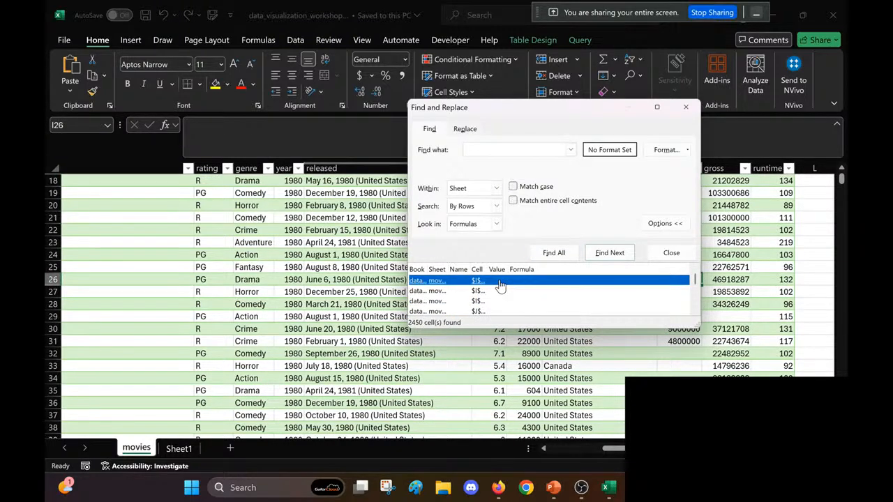
# Step: Try to delete the table rows of all blank cells still listed, and close Find and Replace
pyautogui.moveTo(493, 111); pyautogui.dragTo(383, 151)
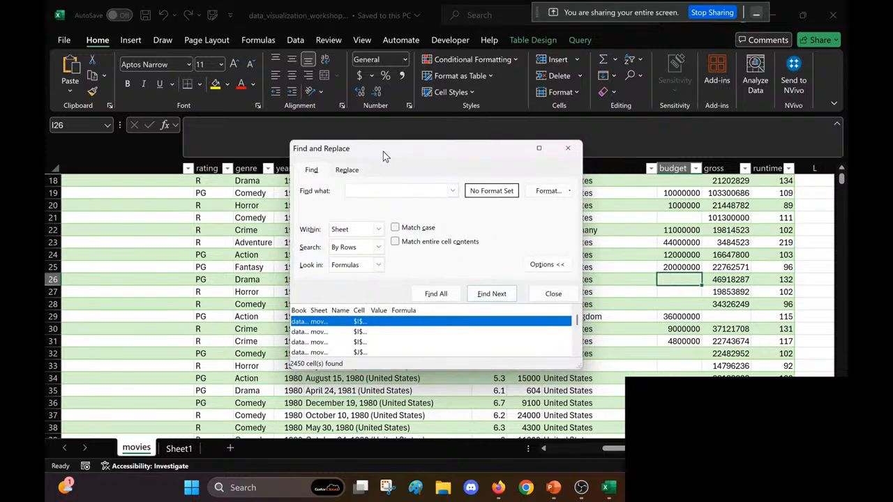
pyautogui.scroll(-2, 434, 331)
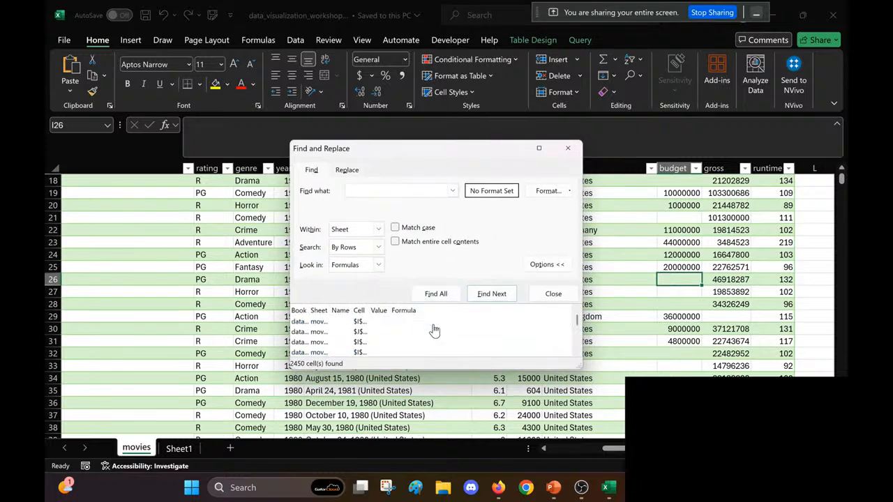
pyautogui.click(399, 332)
pyautogui.hotkey('ctrl', 'a')
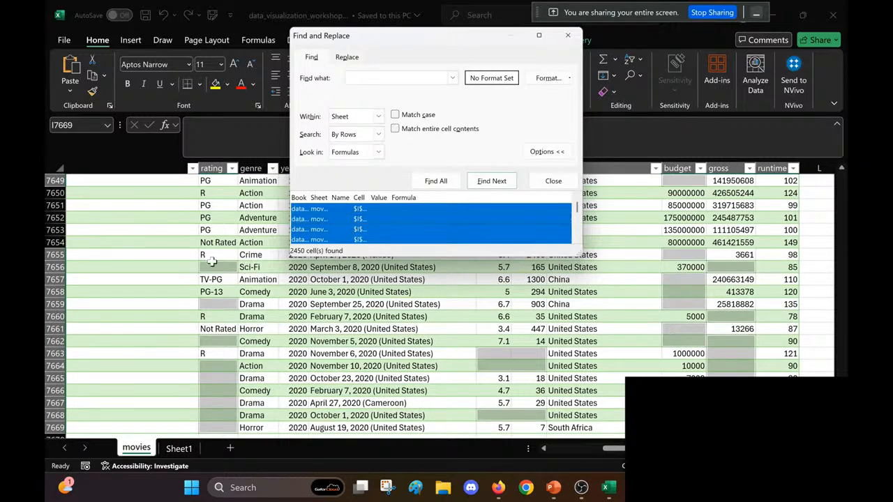
pyautogui.rightClick(213, 267)
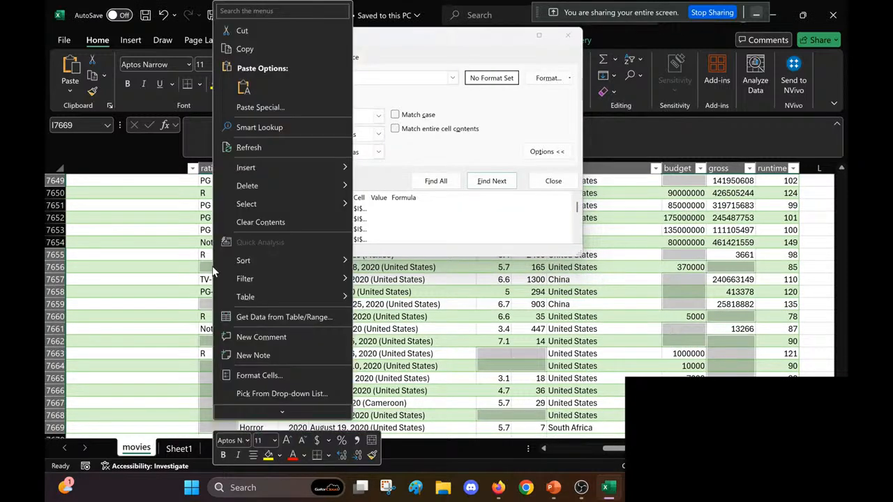
pyautogui.moveTo(311, 185)
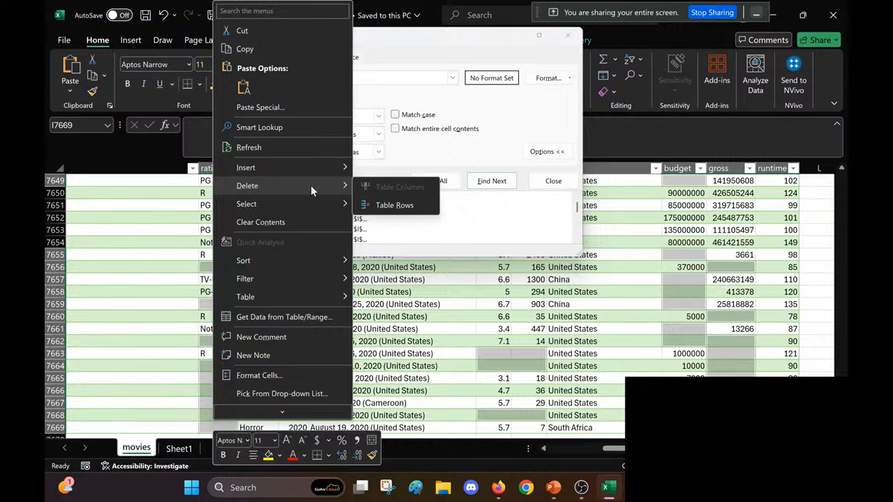
pyautogui.click(393, 205)
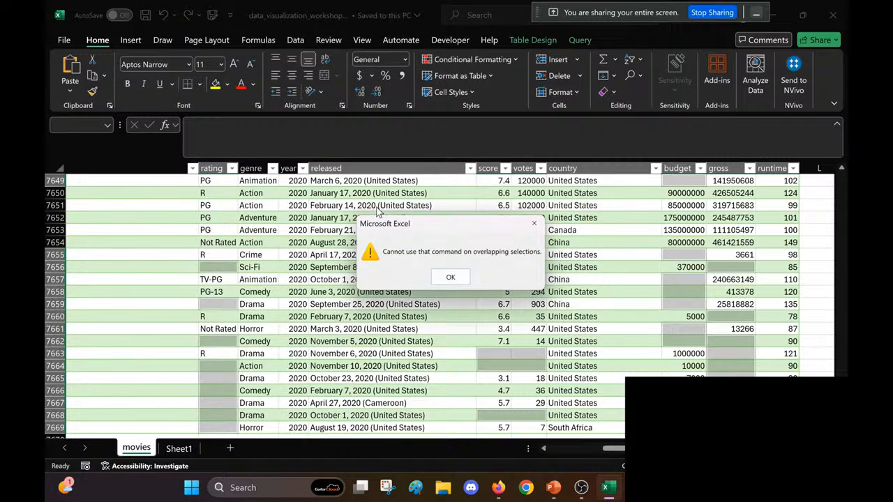
pyautogui.click(447, 277)
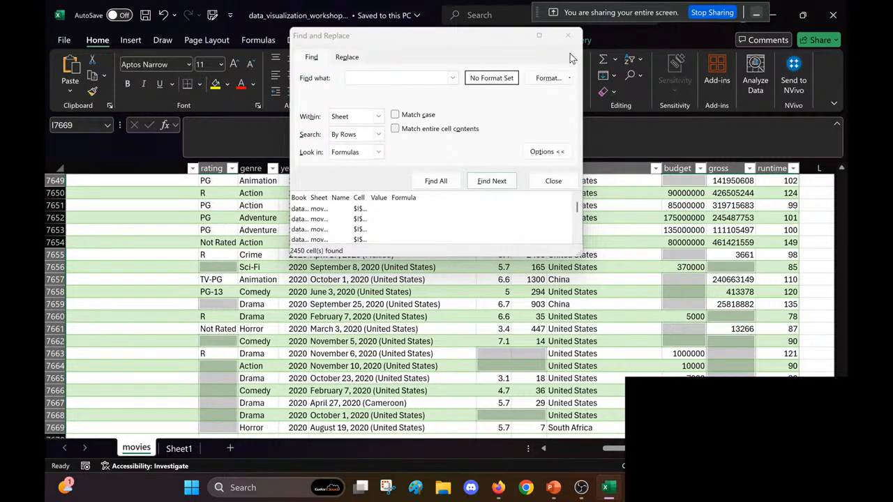
pyautogui.click(517, 43)
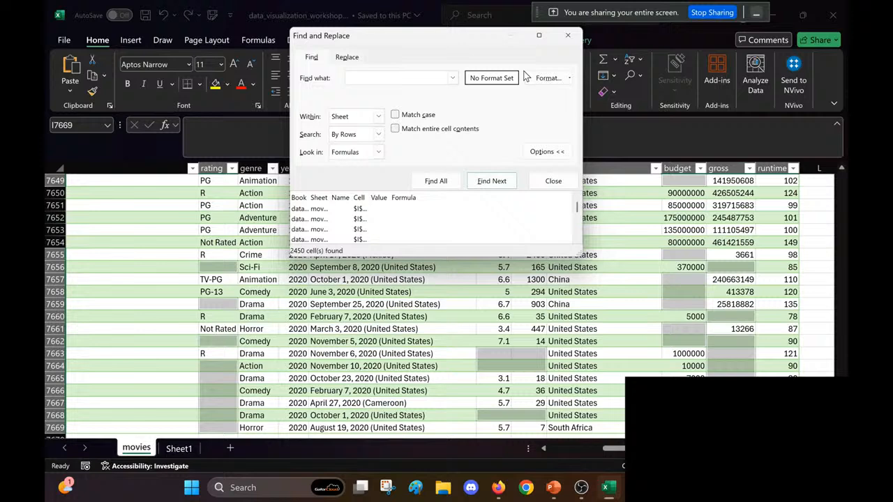
pyautogui.click(567, 37)
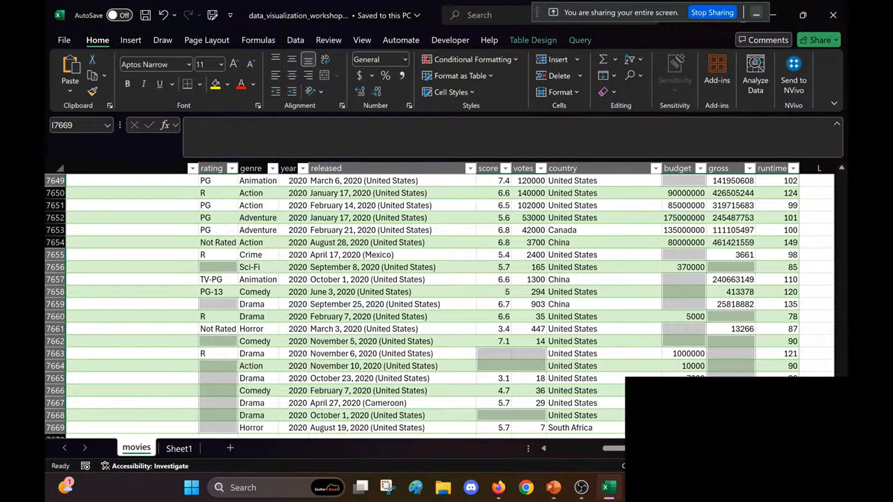
# Step: Filter the budget column of the movies table to show only the blank entries
pyautogui.moveTo(842, 424); pyautogui.dragTo(840, 124)
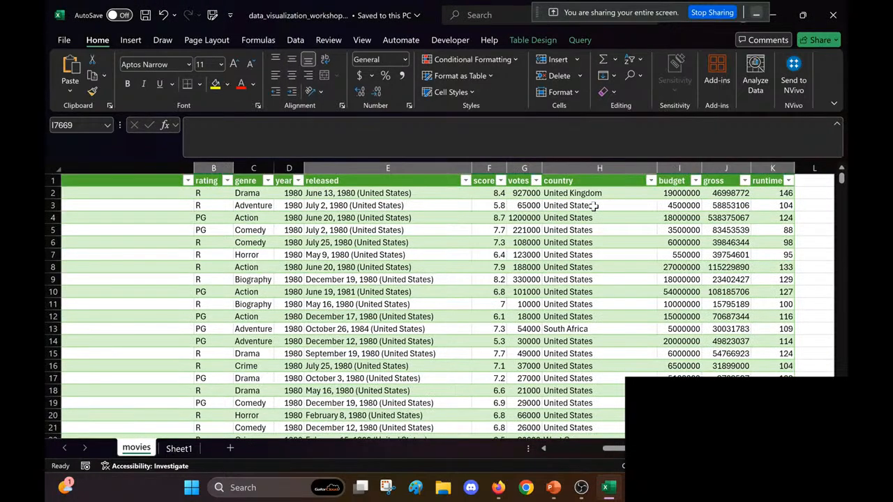
pyautogui.hscroll(1, 595, 208)
pyautogui.click(669, 180)
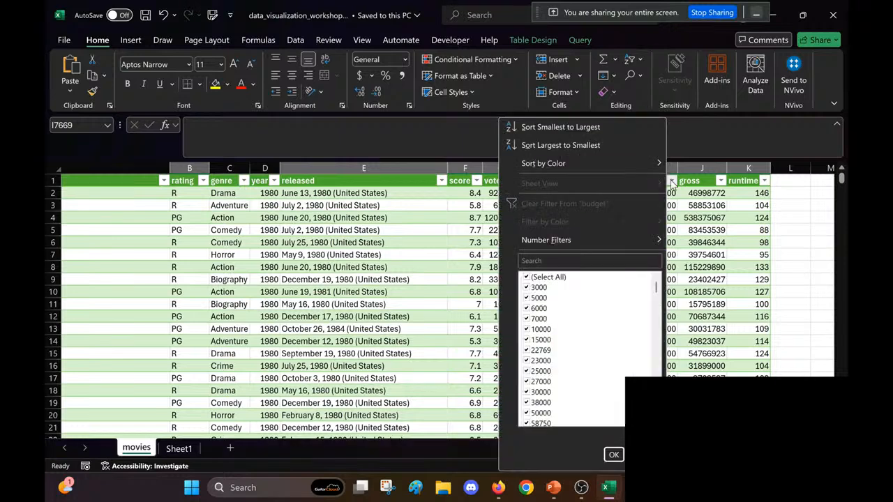
pyautogui.click(530, 280)
pyautogui.scroll(-15, 570, 383)
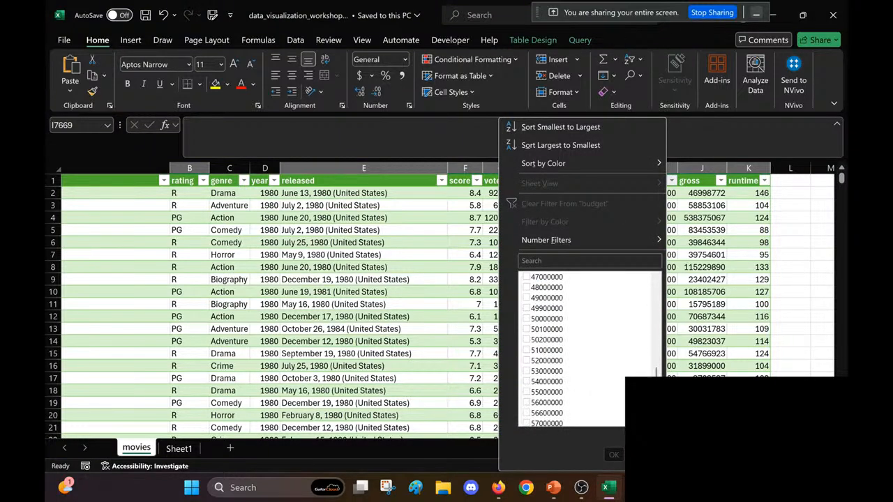
pyautogui.scroll(-10, 570, 349)
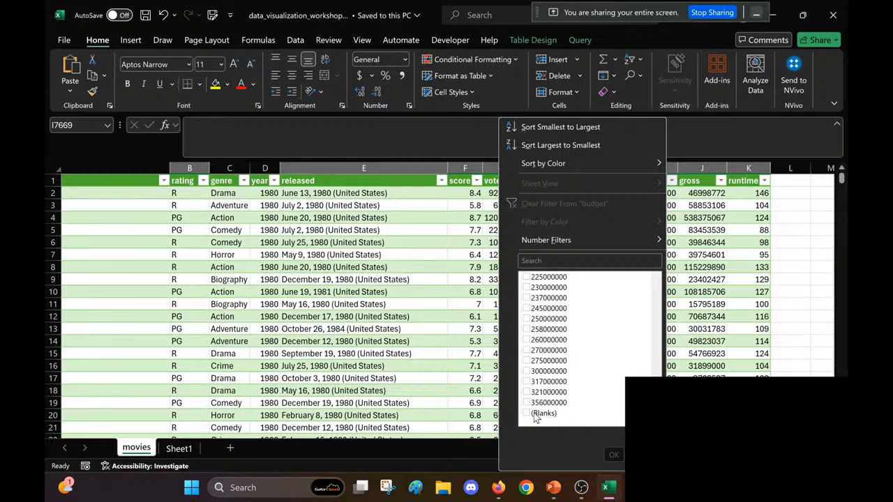
pyautogui.click(536, 416)
pyautogui.click(615, 455)
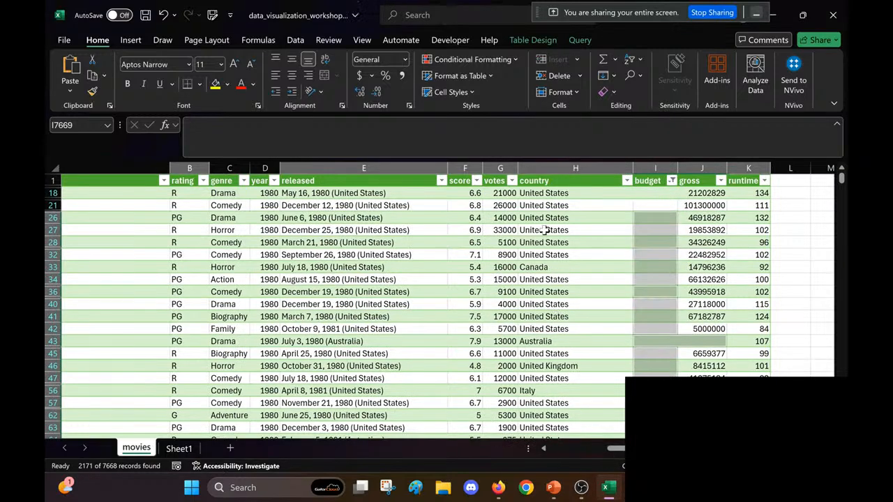
# Step: Select all the filtered blank-budget records and delete their entire sheet rows
pyautogui.click(545, 230)
pyautogui.hotkey('ctrl', 'a')
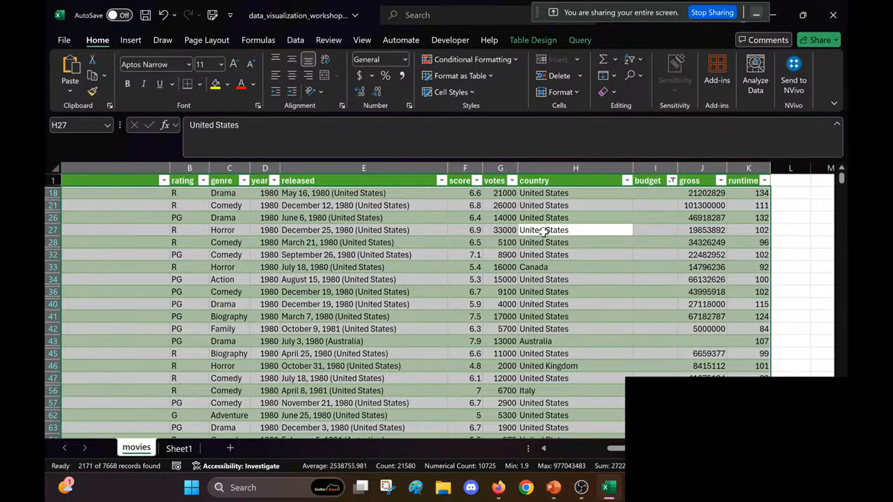
pyautogui.rightClick(545, 231)
pyautogui.moveTo(572, 245)
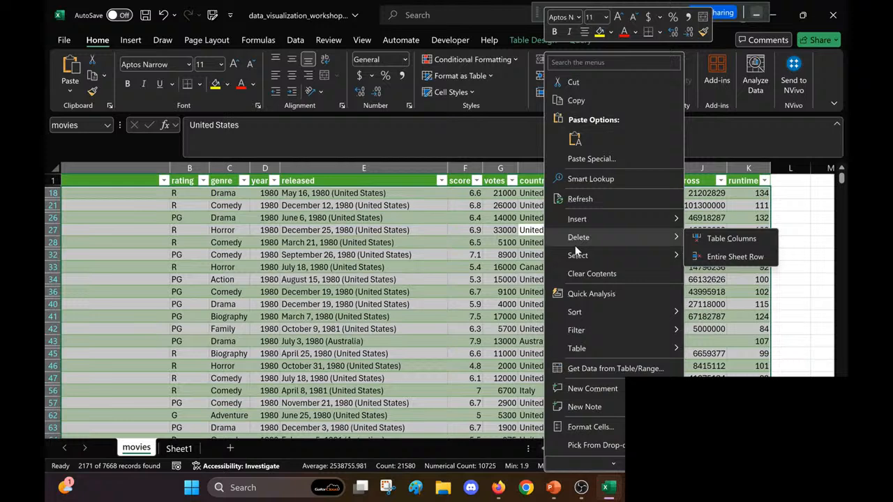
pyautogui.click(706, 254)
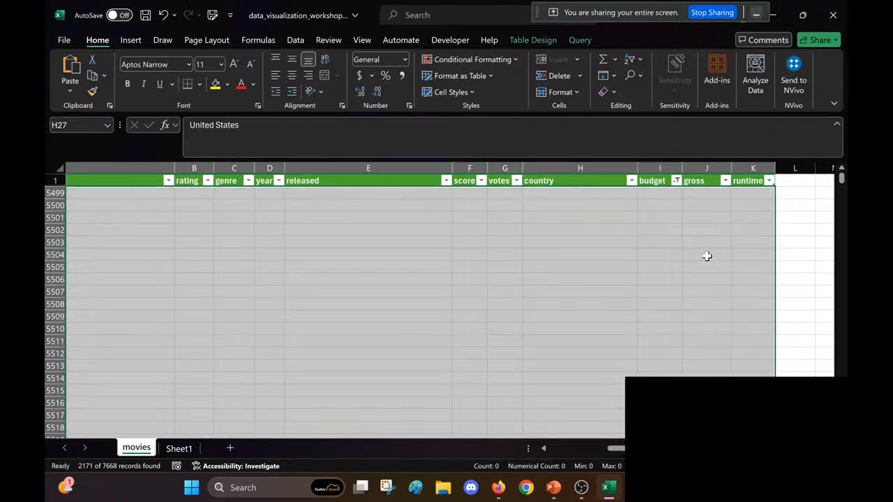
# Step: Clear the filter on the budget column to list the remaining movies again
pyautogui.click(655, 185)
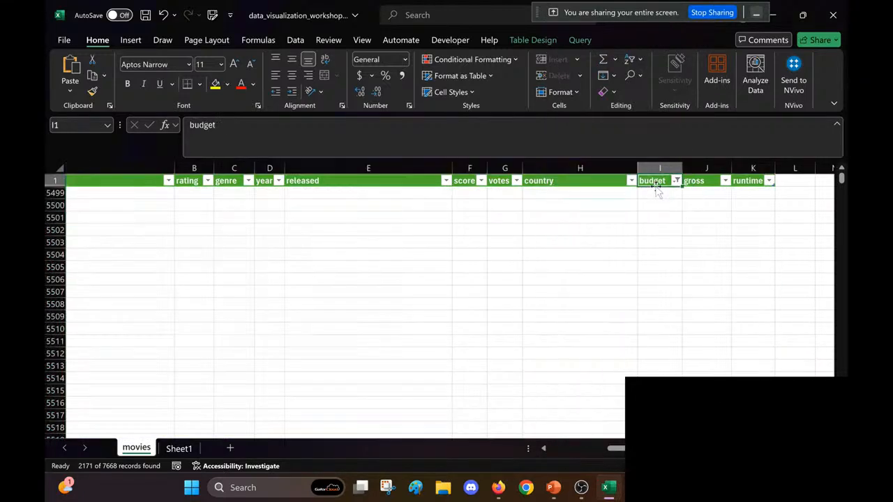
pyautogui.click(133, 41)
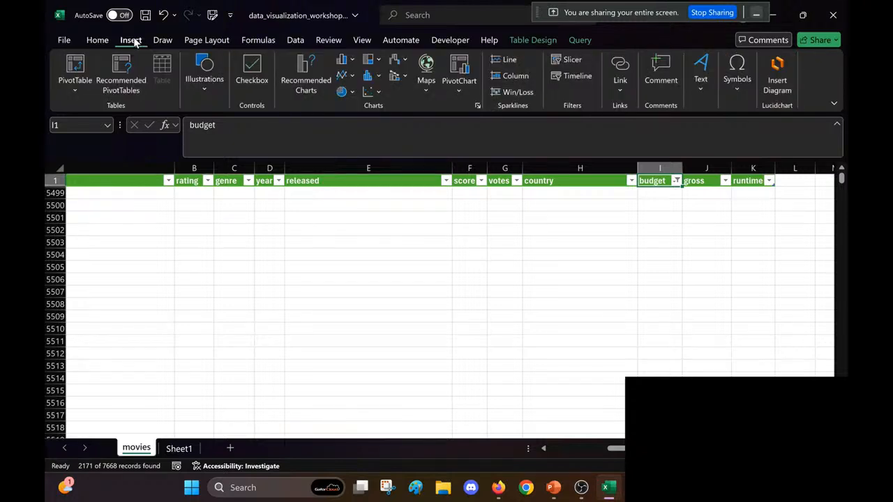
pyautogui.click(293, 40)
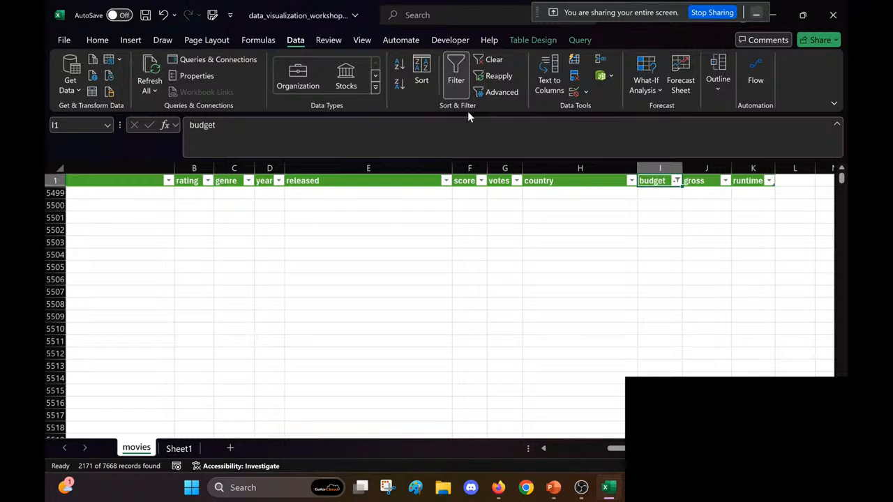
pyautogui.click(494, 59)
pyautogui.click(583, 355)
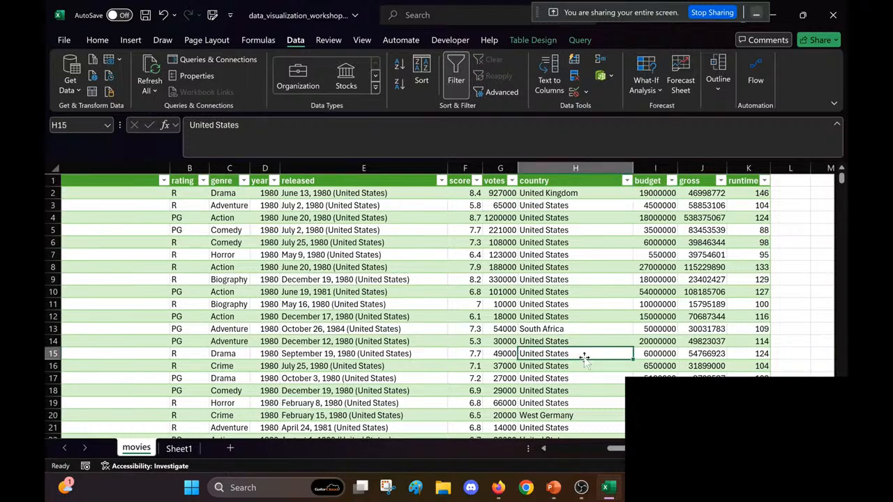
# Step: Save the workbook with the blank-budget rows removed
pyautogui.click(659, 306)
pyautogui.hotkey('ctrl', 'q')
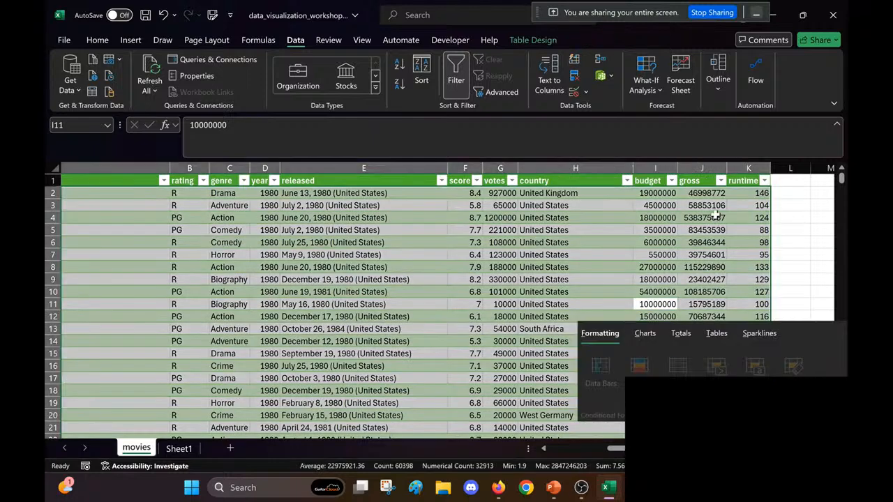
pyautogui.click(654, 220)
pyautogui.hotkey('ctrl', 's')
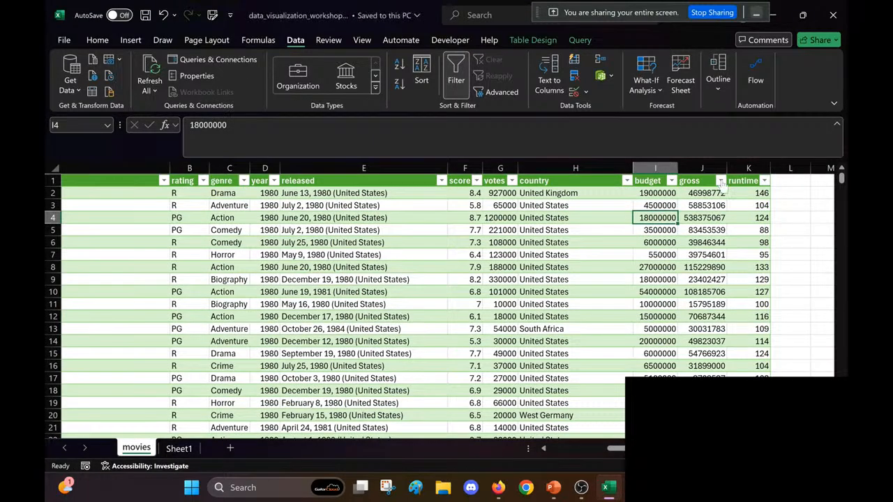
# Step: Filter the gross column to show only the blank entries
pyautogui.click(721, 181)
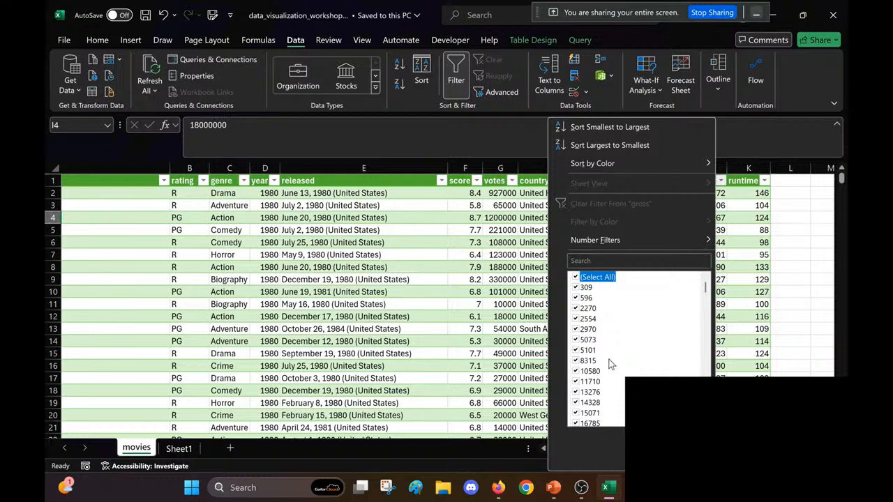
pyautogui.click(577, 277)
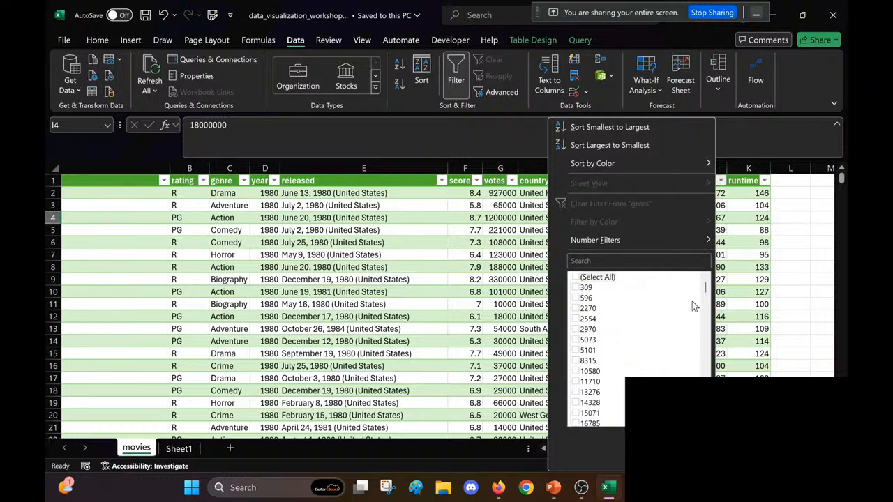
pyautogui.moveTo(706, 287); pyautogui.dragTo(706, 269)
pyautogui.moveTo(707, 288); pyautogui.dragTo(705, 259)
pyautogui.scroll(3, 655, 359)
pyautogui.click(599, 279)
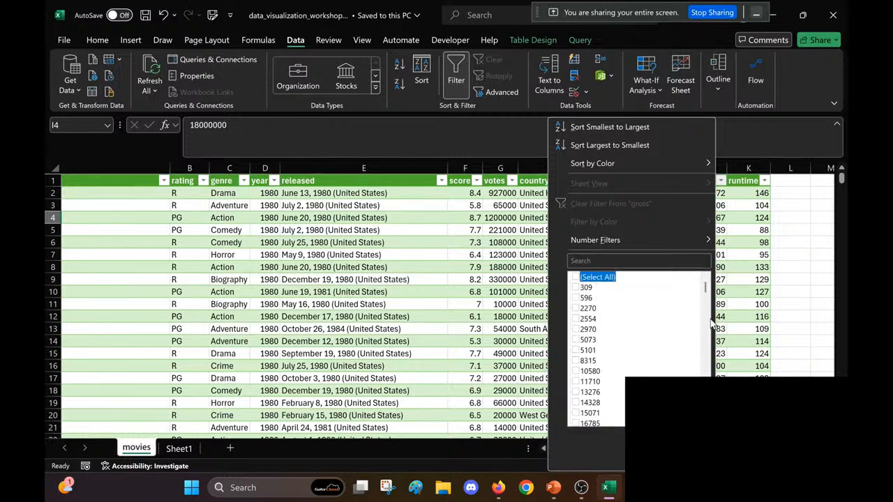
pyautogui.moveTo(705, 291); pyautogui.dragTo(705, 419)
pyautogui.click(593, 414)
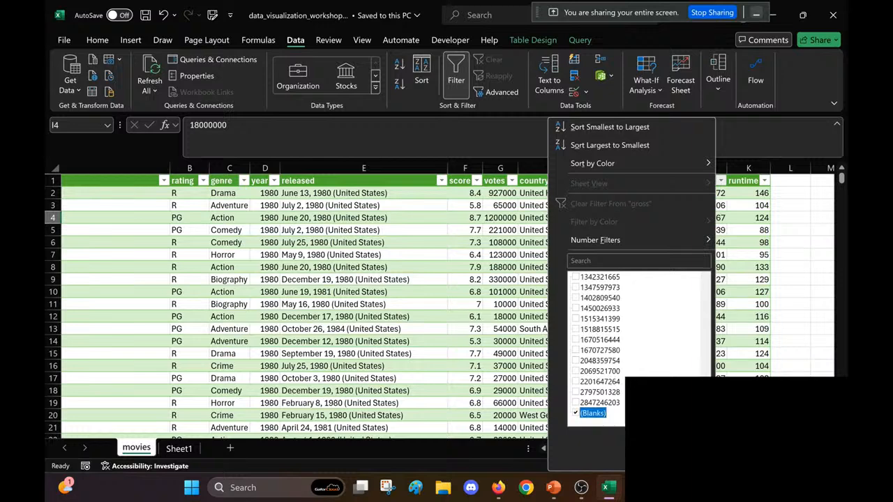
pyautogui.click(648, 453)
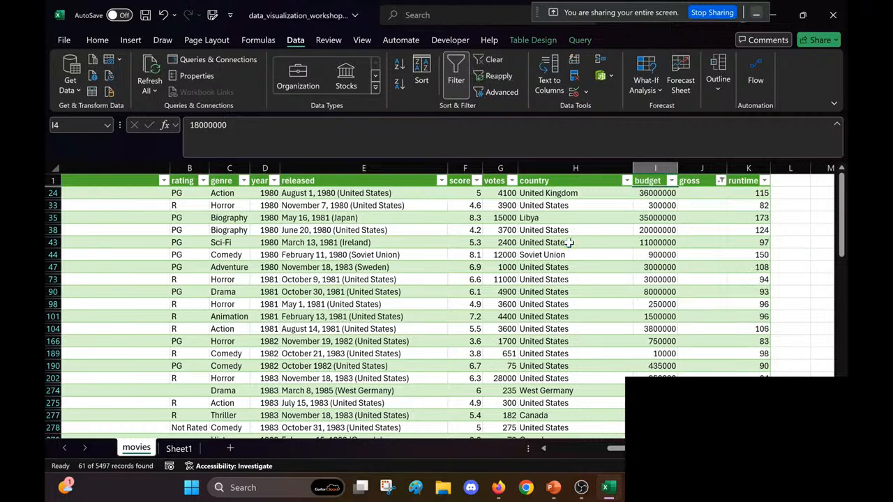
# Step: Select all the filtered blank-gross records and delete their entire sheet rows
pyautogui.click(589, 252)
pyautogui.hotkey('ctrl', 'a')
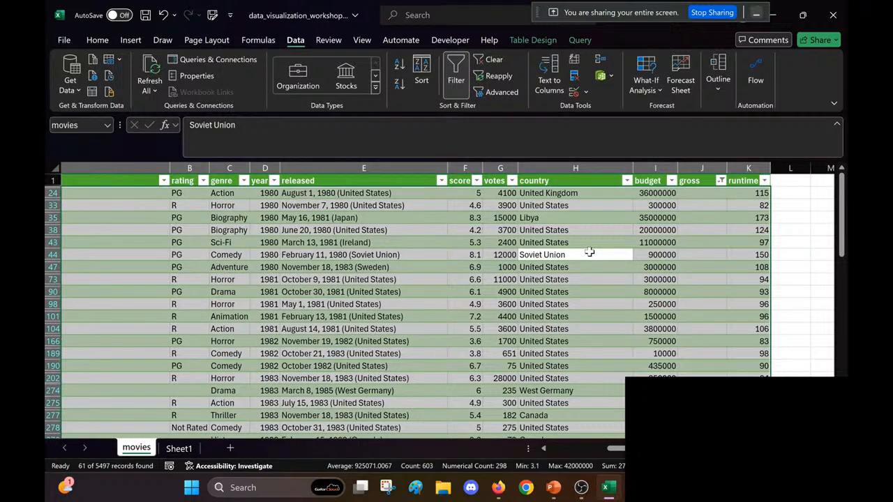
pyautogui.rightClick(590, 251)
pyautogui.moveTo(704, 187)
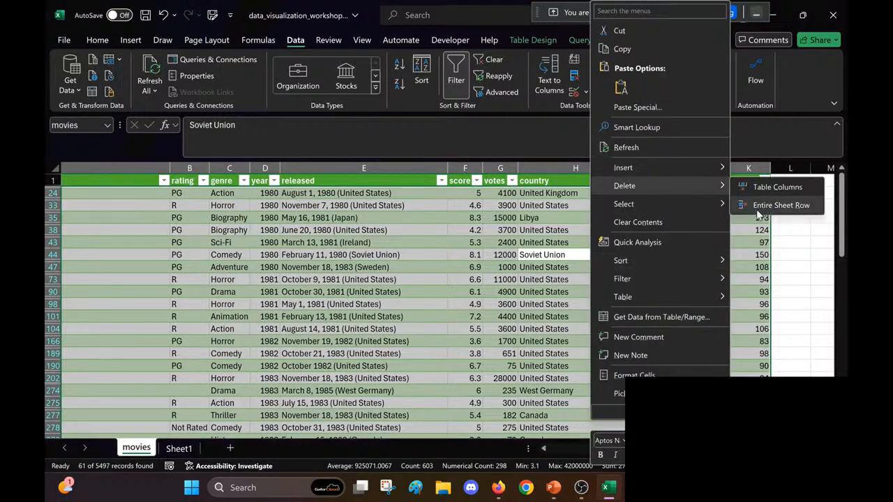
pyautogui.click(758, 210)
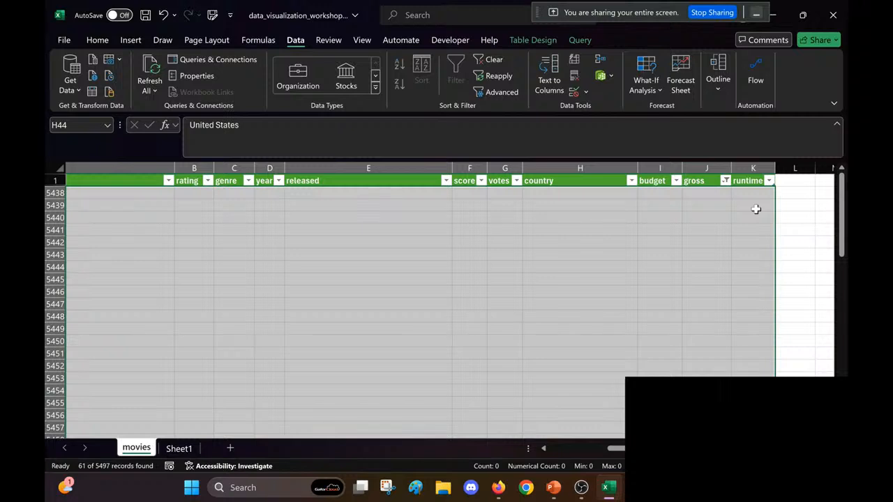
# Step: Try to bring back the remaining rows by reselecting every value in the gross column's filter
pyautogui.click(740, 233)
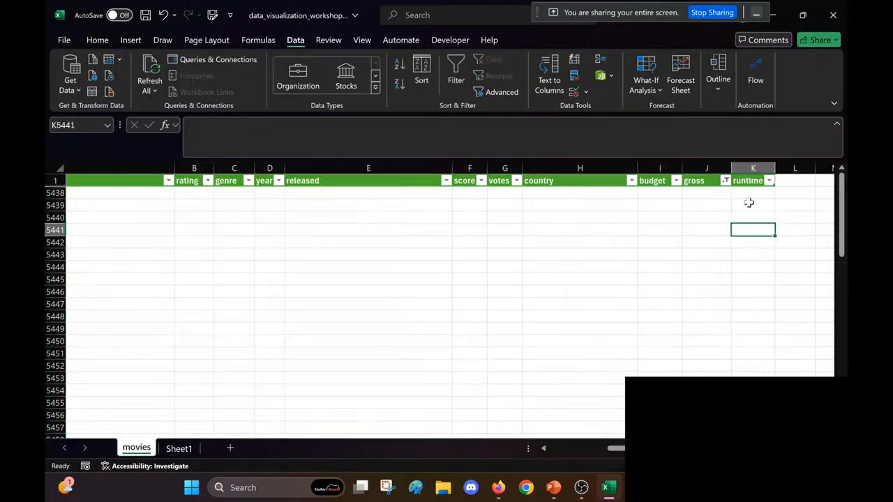
pyautogui.click(725, 181)
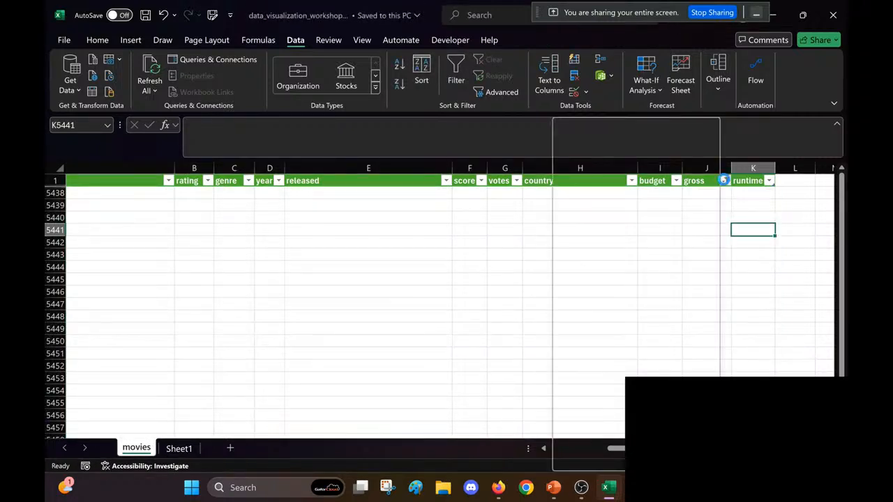
pyautogui.click(582, 278)
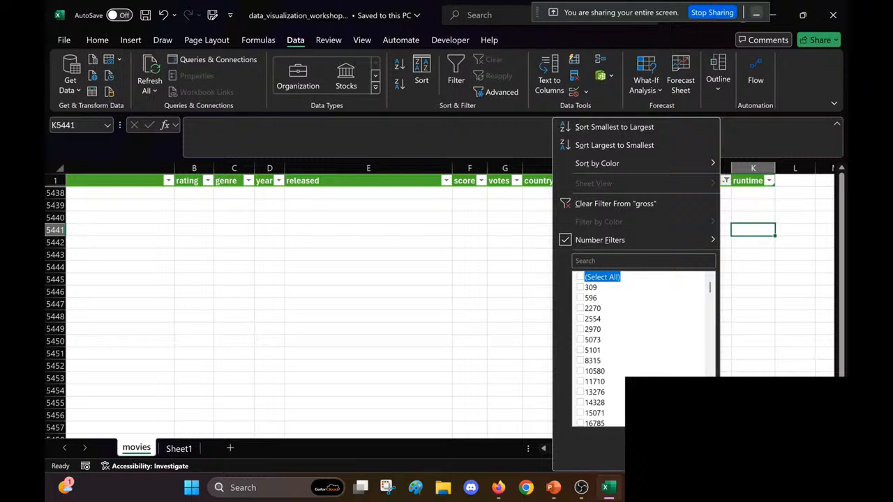
pyautogui.click(579, 278)
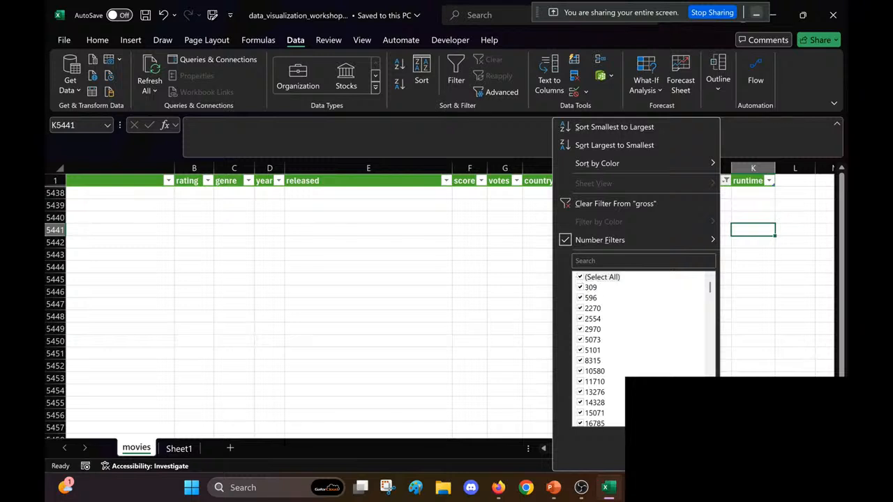
pyautogui.click(646, 453)
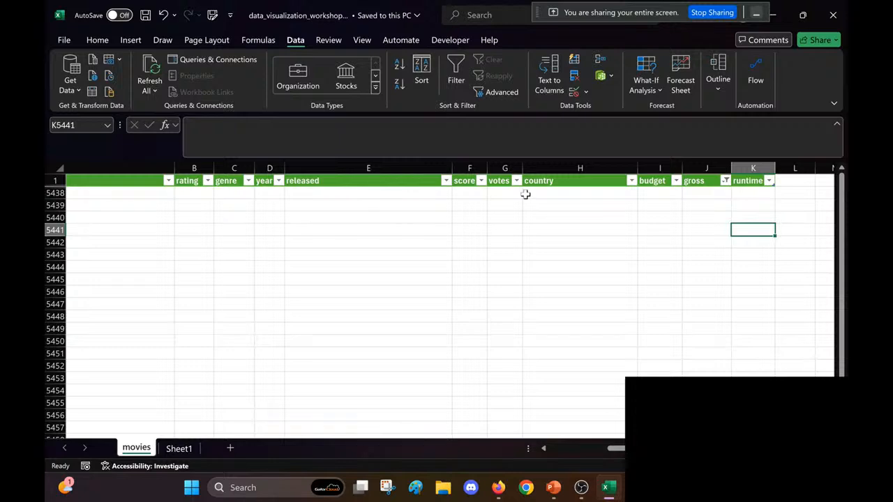
# Step: Clear the filter on the gross column from within the table to list all remaining movies
pyautogui.click(565, 181)
pyautogui.click(495, 60)
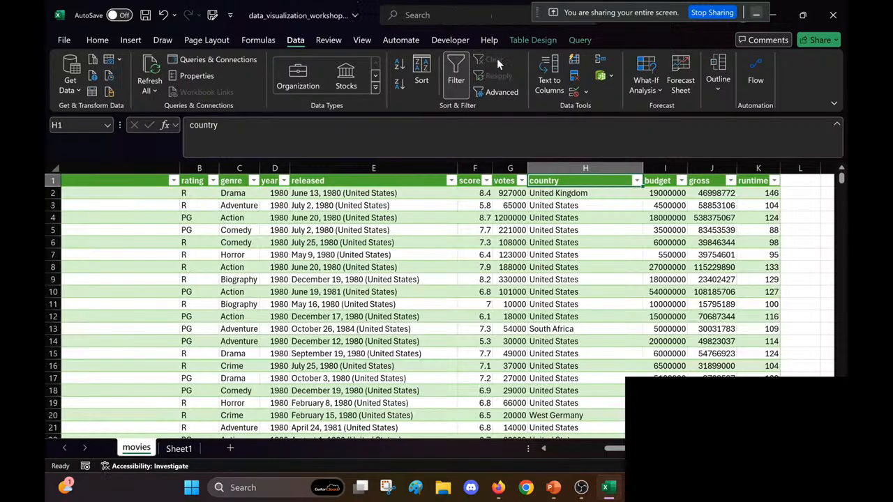
pyautogui.click(465, 255)
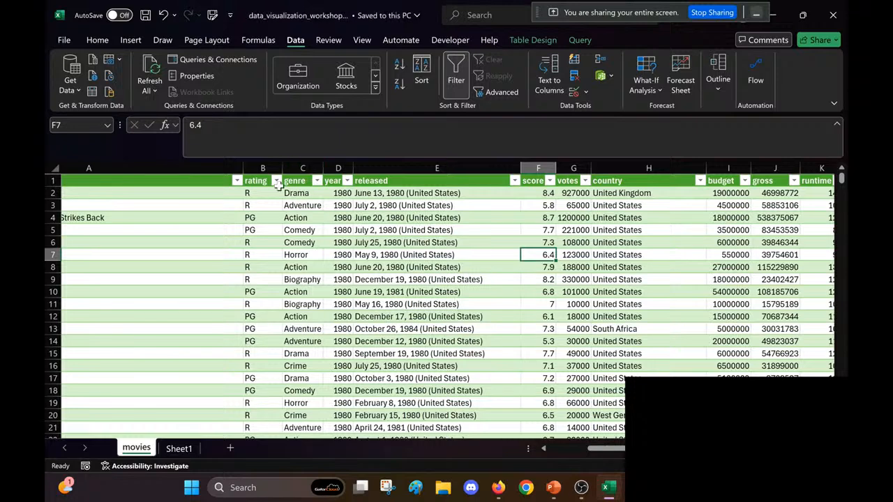
# Step: Filter the rating column to show only the blank entries
pyautogui.click(276, 181)
pyautogui.click(131, 277)
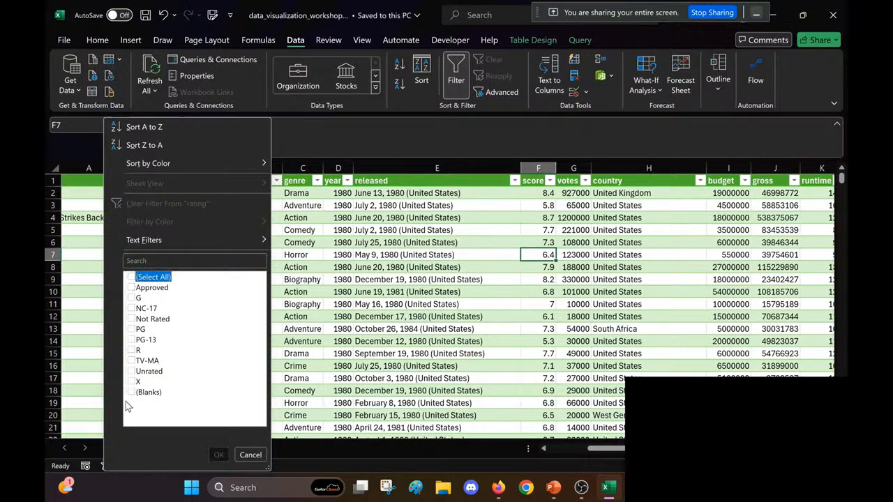
pyautogui.click(132, 392)
pyautogui.click(218, 455)
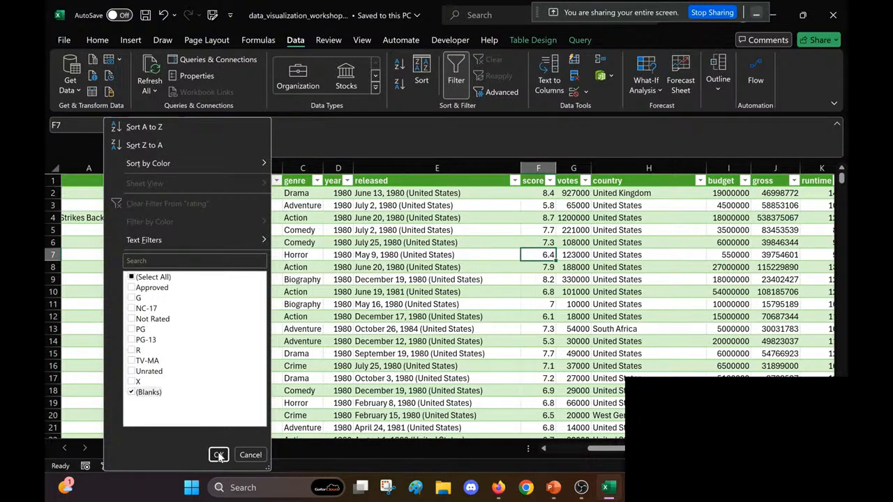
# Step: Delete the entire sheet rows of all filtered blank-rating records and clear the rating filter
pyautogui.click(251, 257)
pyautogui.hotkey('ctrl', 'a')
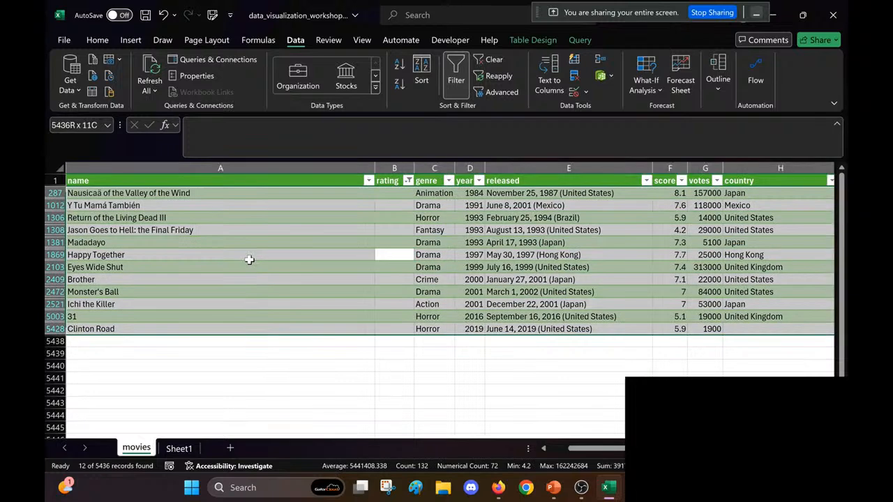
pyautogui.rightClick(249, 259)
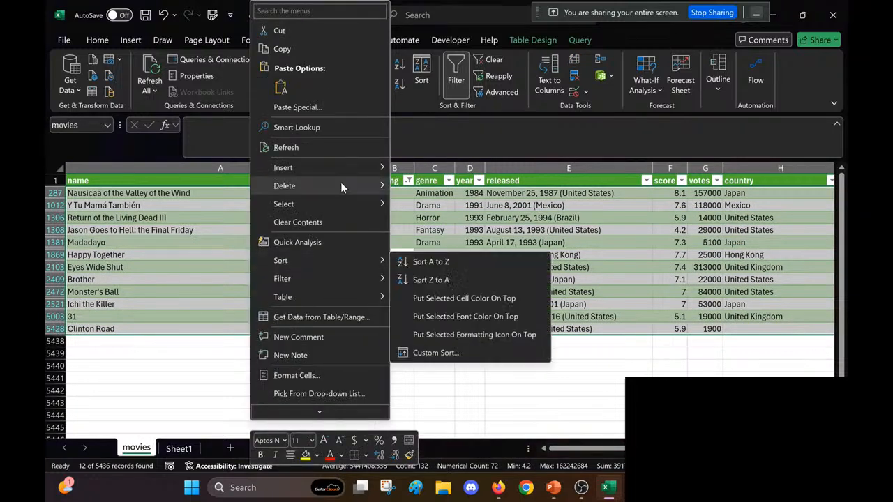
pyautogui.moveTo(360, 187)
pyautogui.click(419, 205)
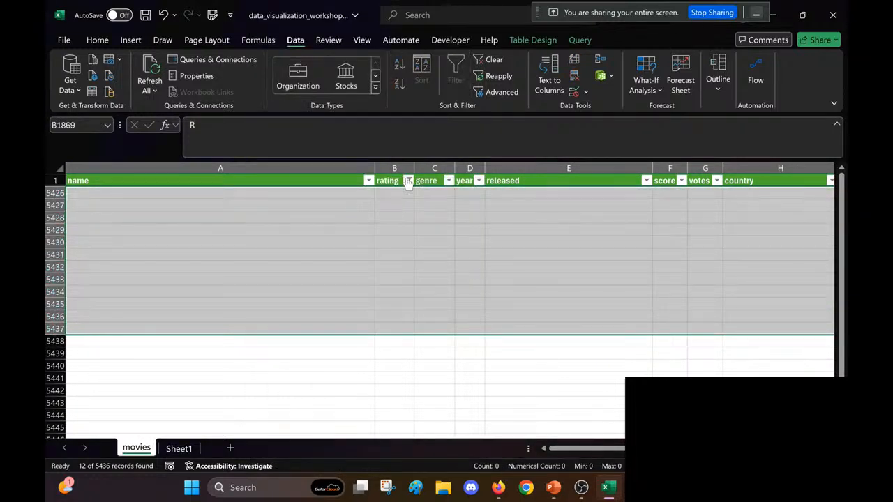
pyautogui.click(385, 181)
pyautogui.click(489, 60)
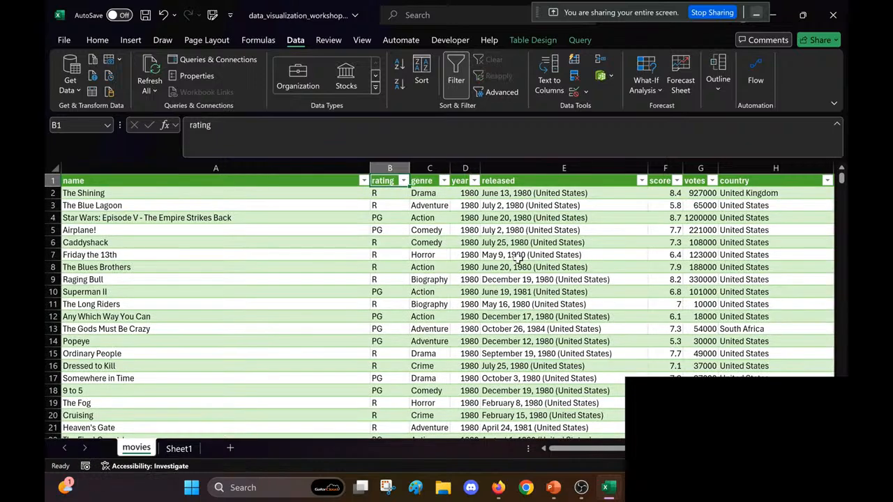
# Step: Save the workbook and search the entire movies table for all remaining blank cells
pyautogui.click(520, 268)
pyautogui.hotkey('ctrl', 's')
pyautogui.hscroll(1, 517, 263)
pyautogui.hscroll(2, 518, 263)
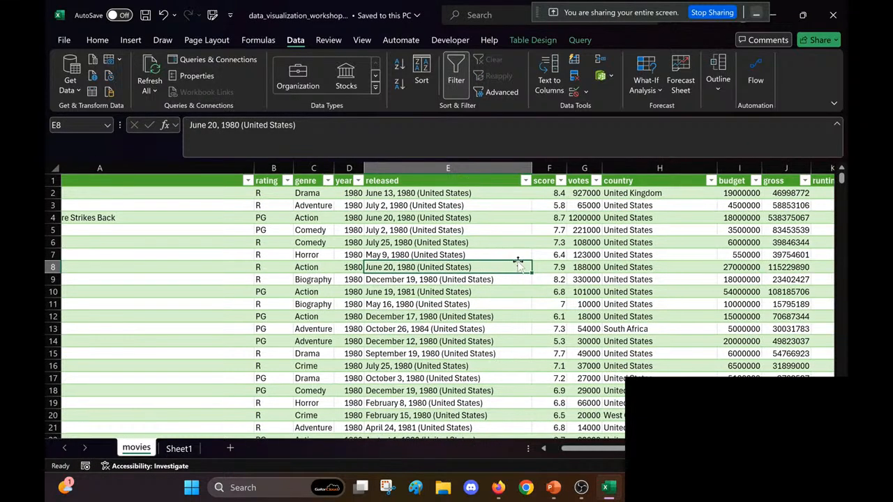
pyautogui.hotkey('ctrl', 'a')
pyautogui.click(97, 40)
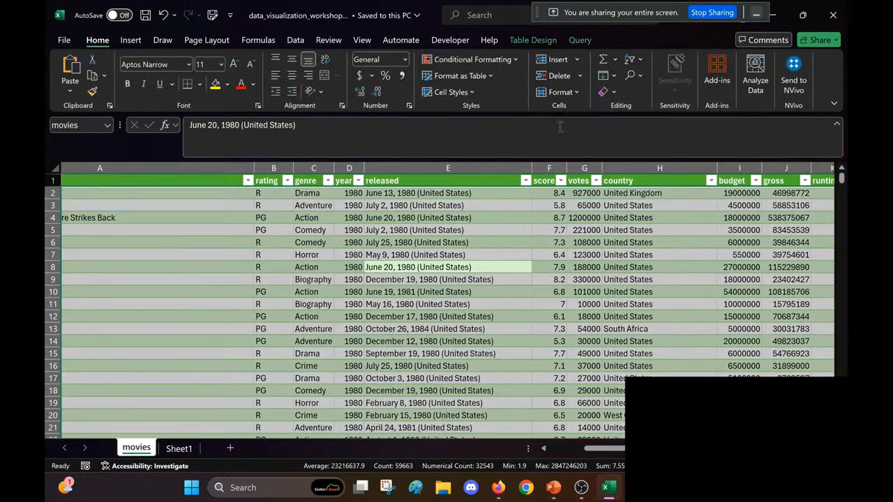
pyautogui.click(632, 77)
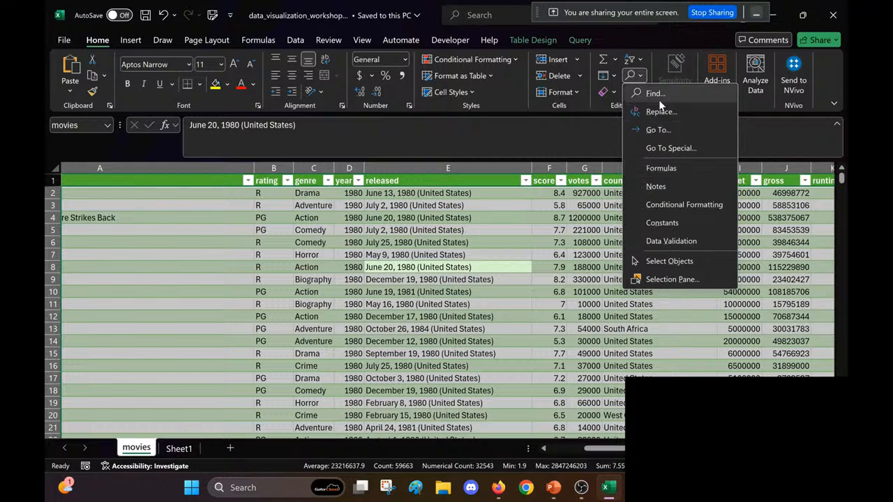
pyautogui.click(656, 97)
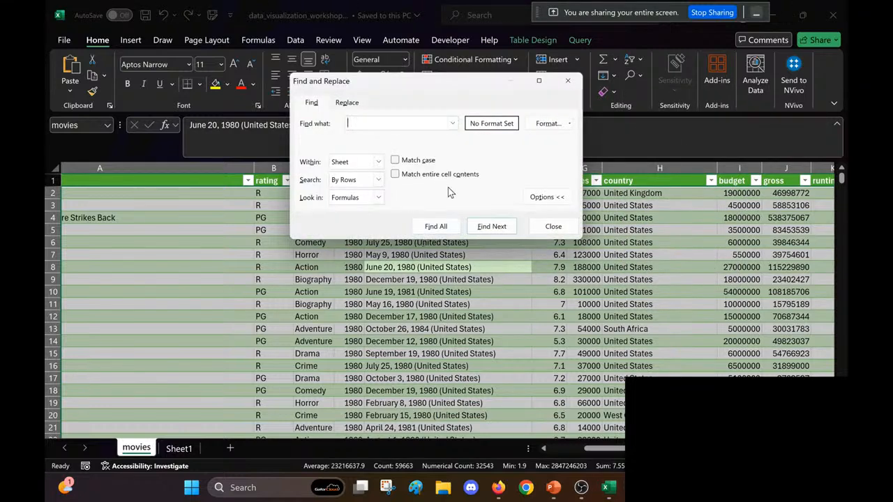
pyautogui.click(436, 227)
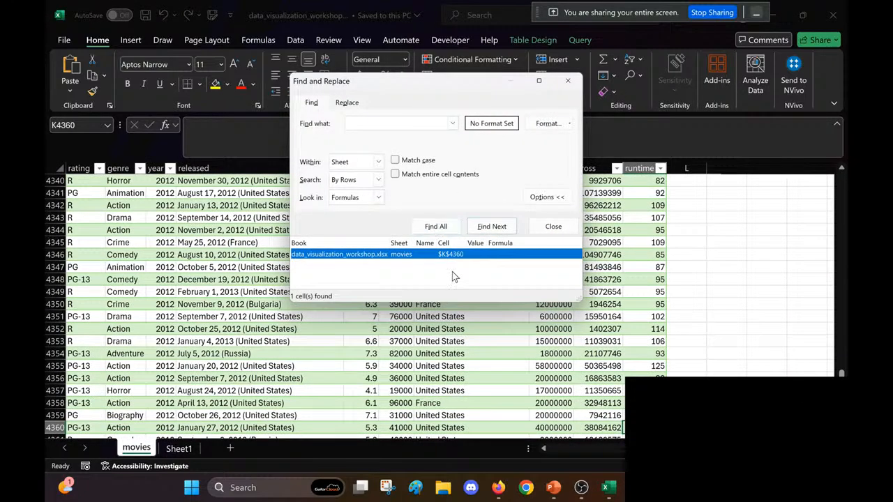
pyautogui.click(553, 226)
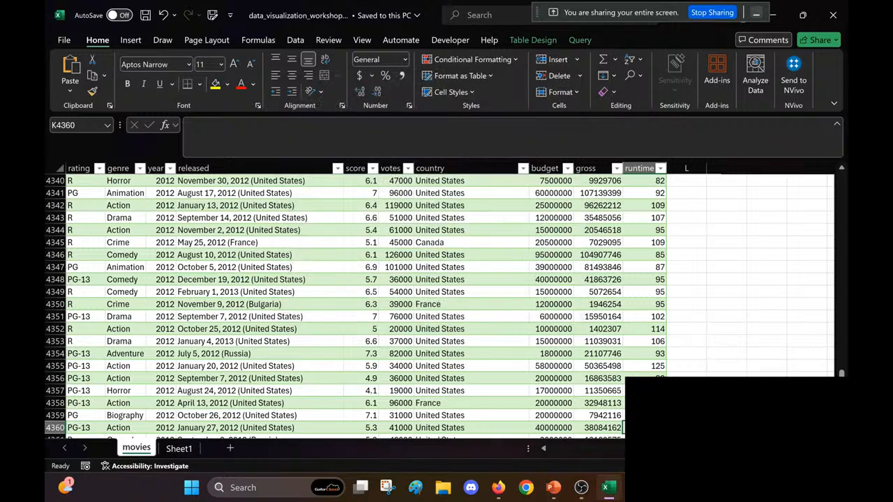
# Step: Delete the table row of the movie whose runtime is blank in cell K4360
pyautogui.rightClick(631, 428)
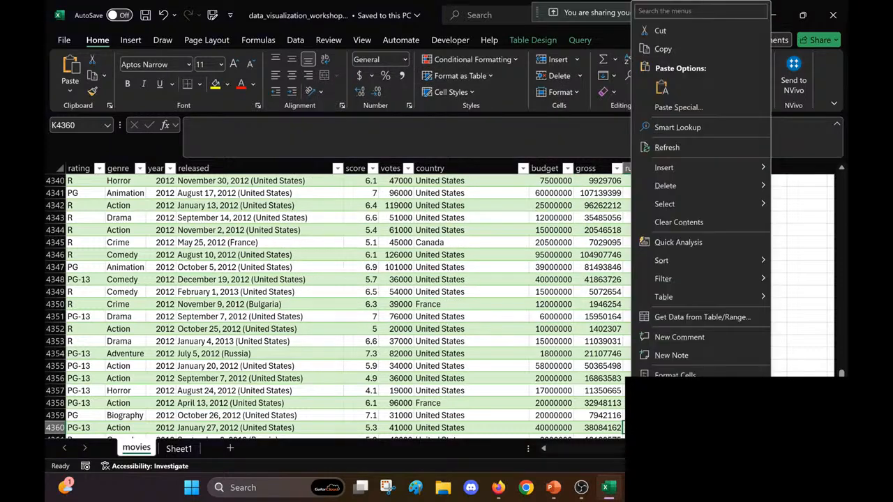
pyautogui.moveTo(729, 187)
pyautogui.click(590, 203)
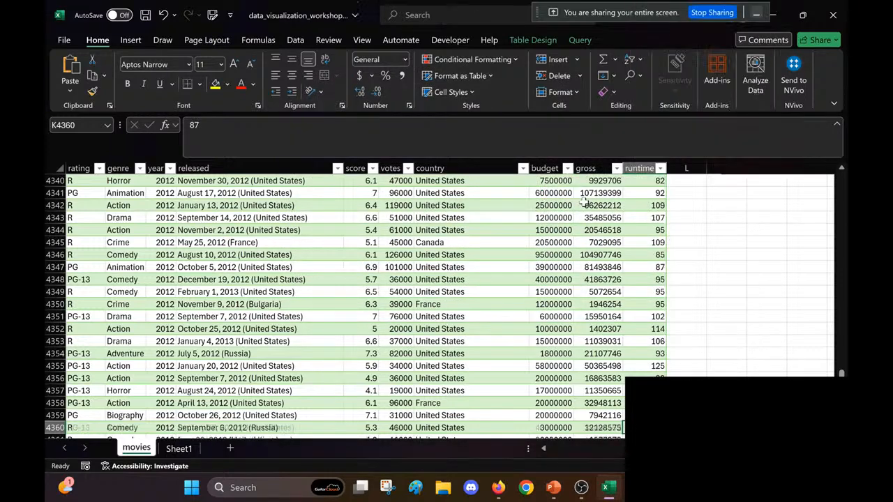
pyautogui.click(525, 307)
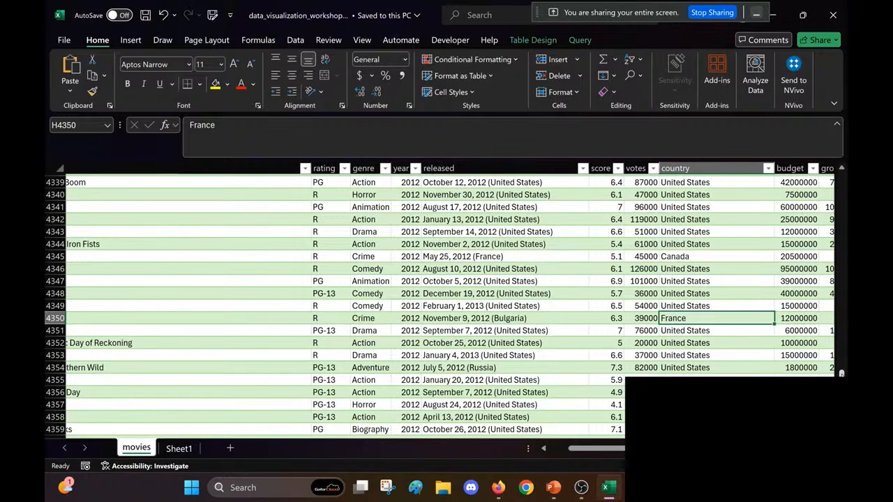
pyautogui.moveTo(842, 375); pyautogui.dragTo(837, 171)
pyautogui.hscroll(2, 723, 278)
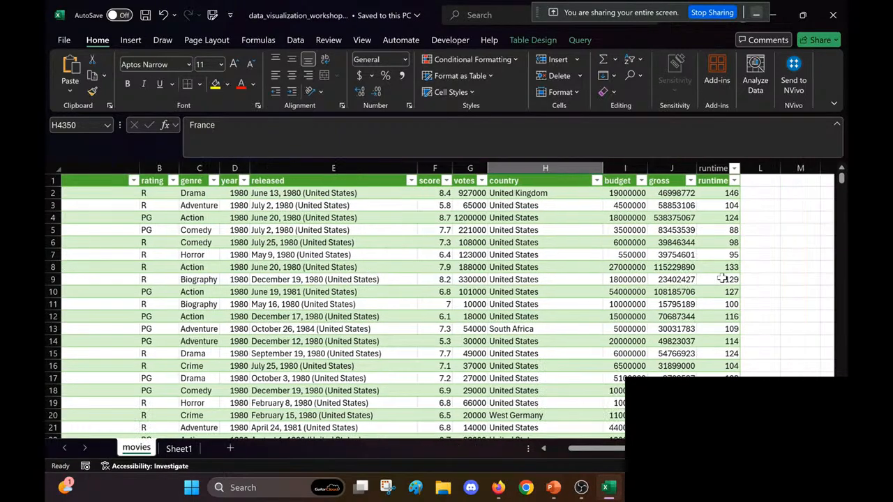
pyautogui.hscroll(-3, 723, 278)
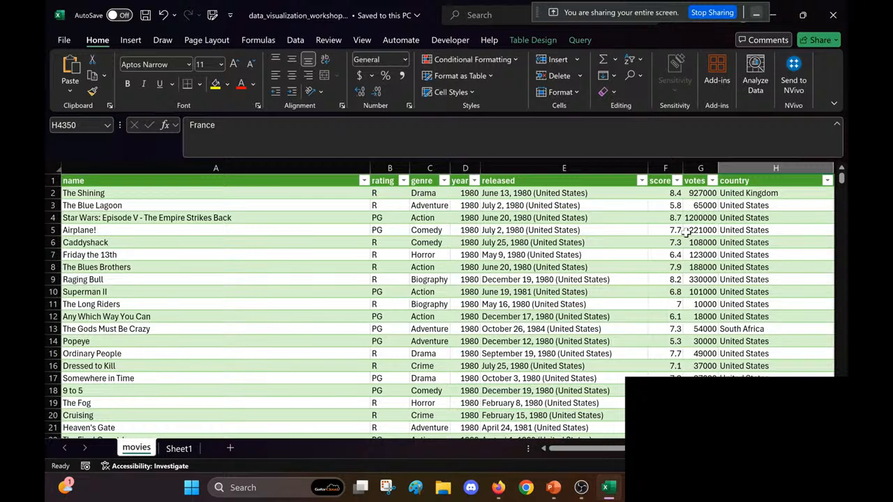
pyautogui.click(637, 77)
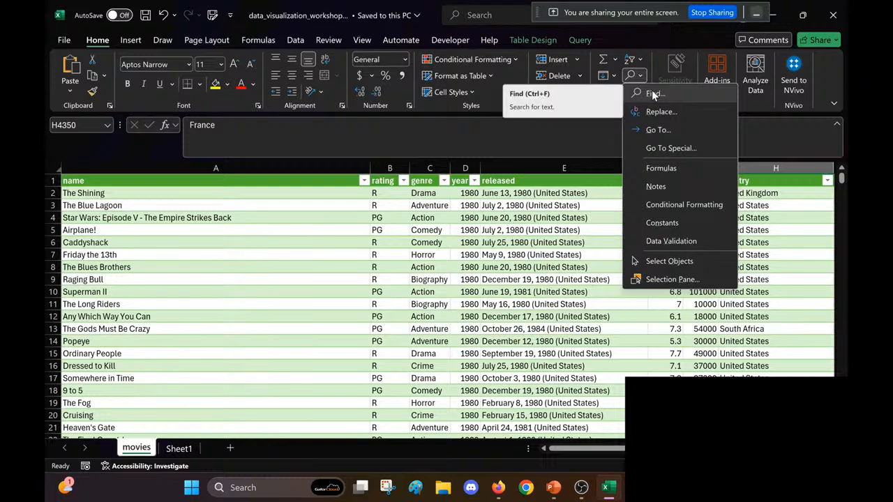
pyautogui.click(231, 212)
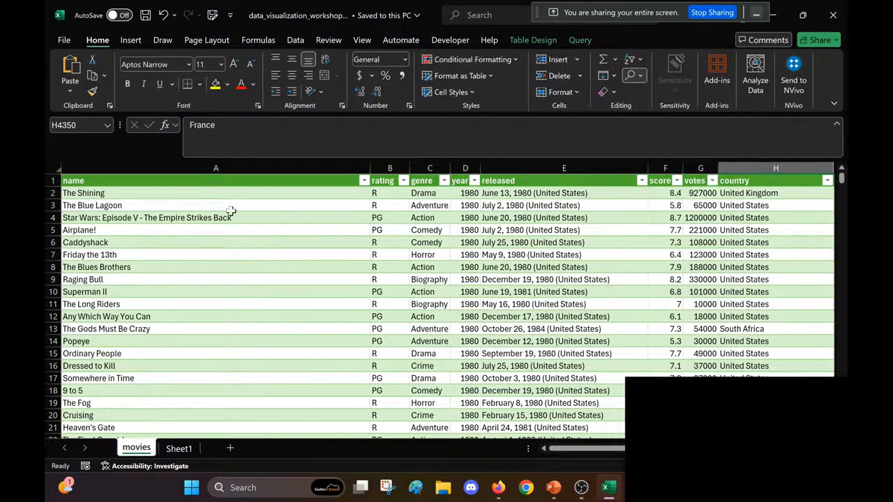
pyautogui.click(296, 40)
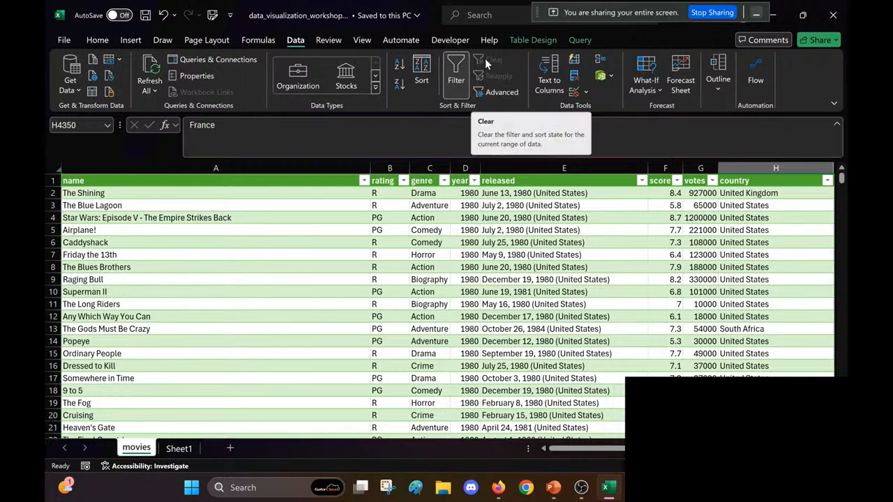
pyautogui.click(97, 40)
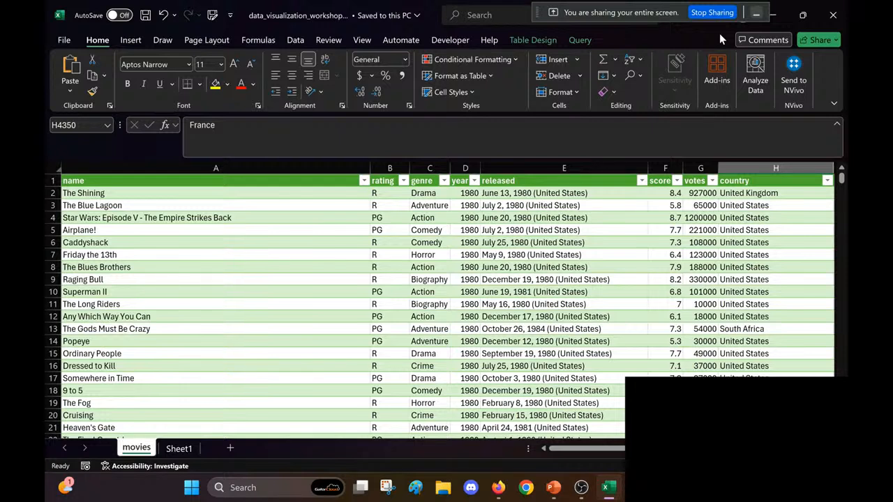
pyautogui.click(595, 236)
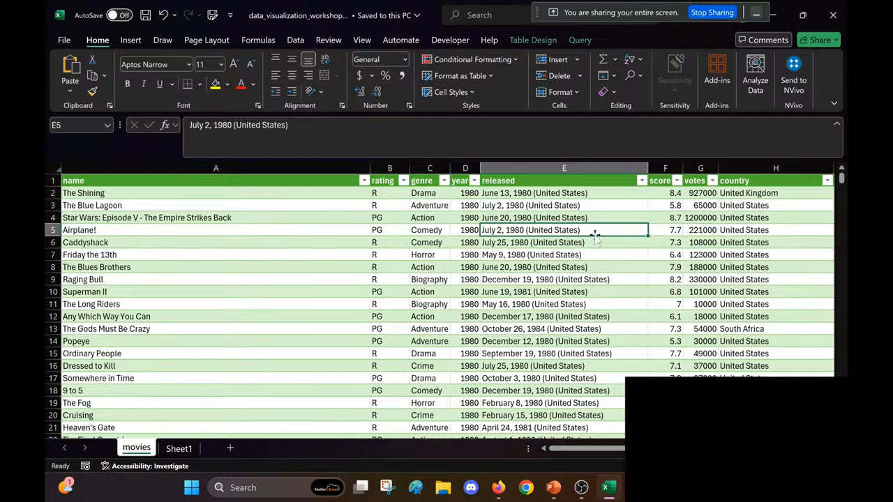
pyautogui.hotkey('ctrl', 'a')
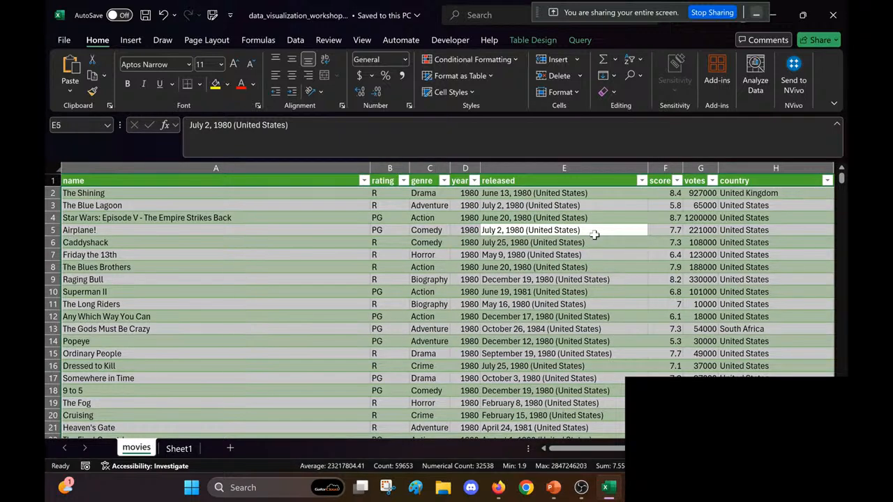
pyautogui.rightClick(594, 235)
pyautogui.moveTo(628, 238)
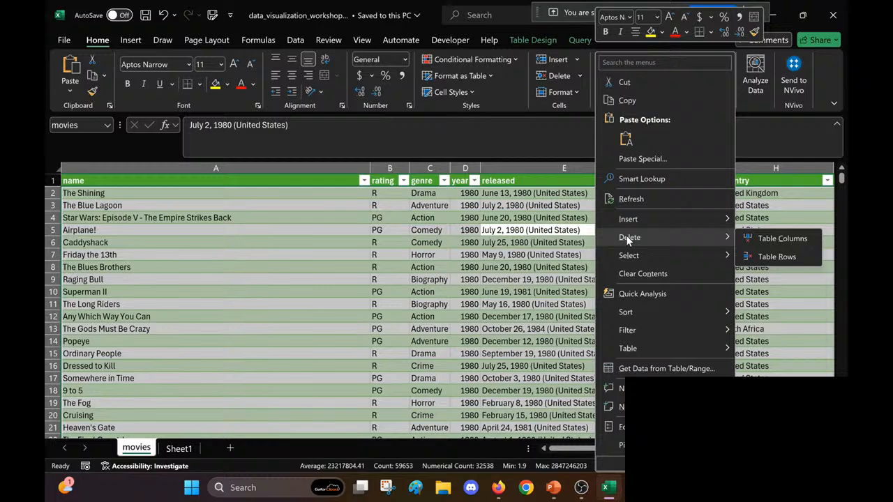
pyautogui.press('Escape')
pyautogui.click(565, 292)
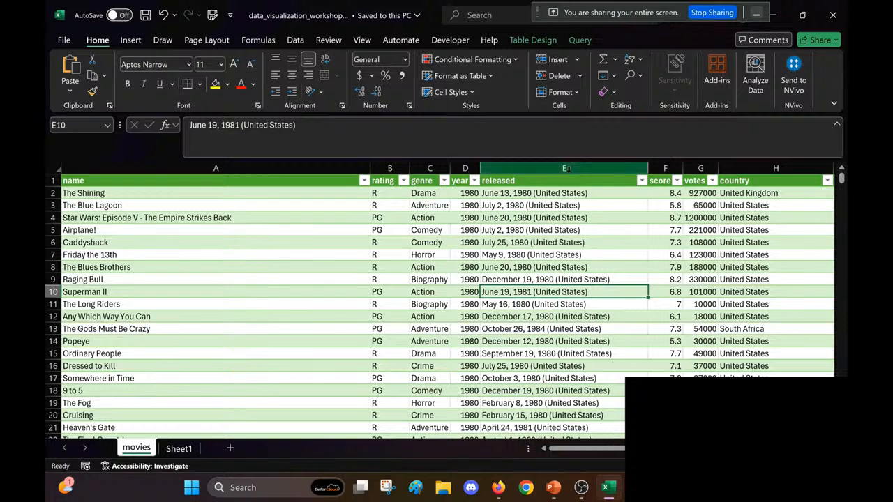
pyautogui.hscroll(1, 567, 208)
pyautogui.click(533, 168)
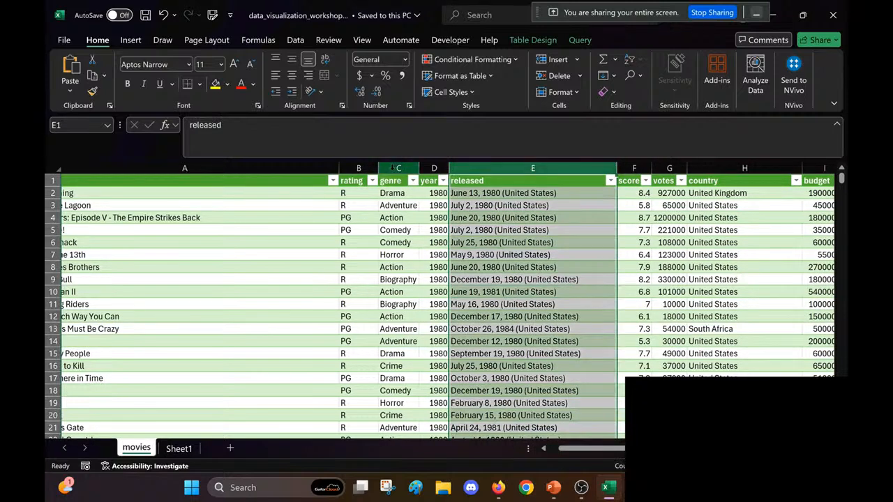
pyautogui.click(319, 166)
pyautogui.click(390, 168)
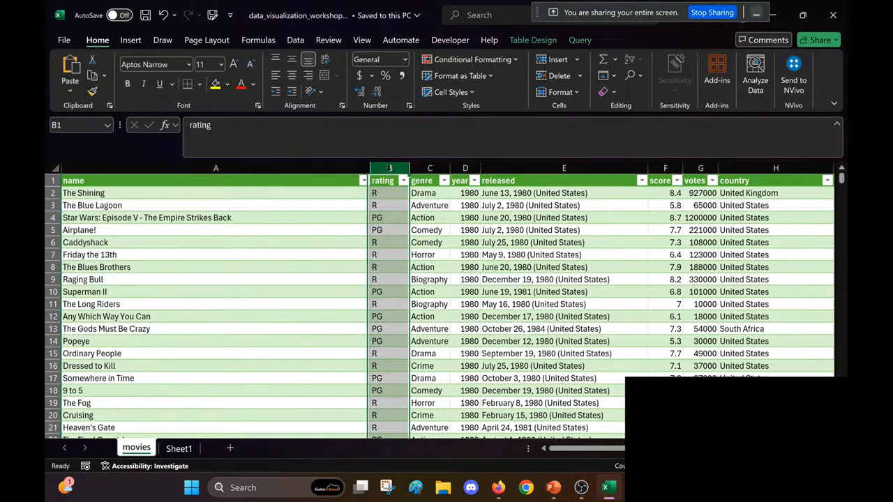
pyautogui.click(587, 257)
# Step: Search the movies sheet again for any blank cells, and close the search
pyautogui.hscroll(3, 588, 259)
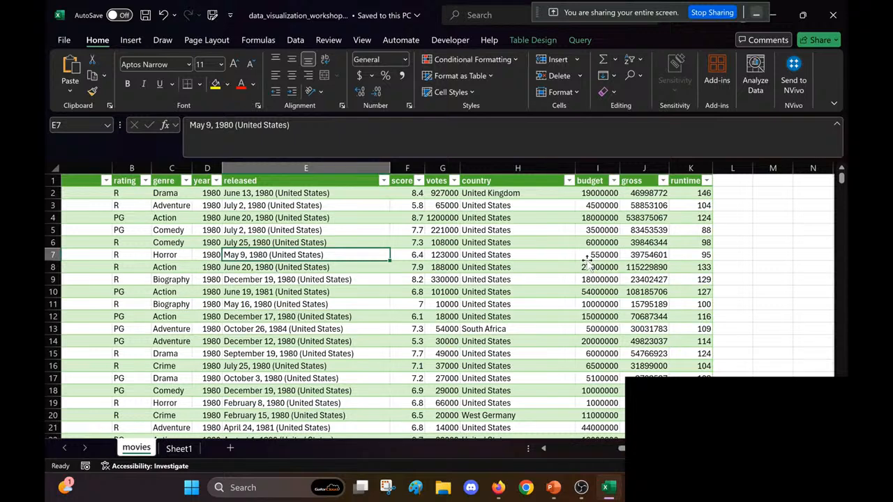
pyautogui.hscroll(-2, 587, 260)
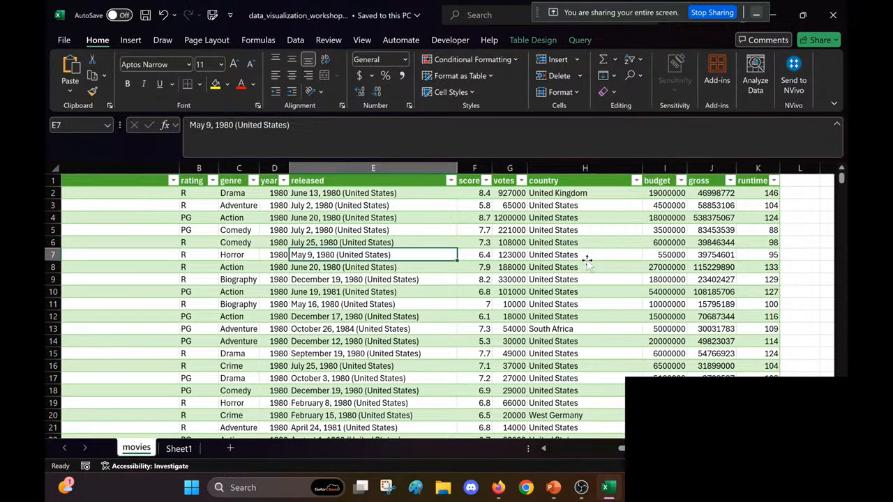
pyautogui.click(635, 75)
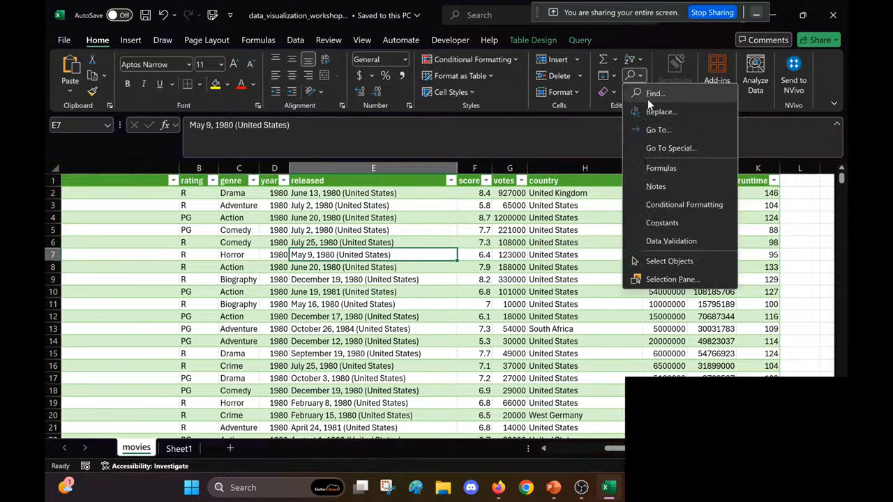
pyautogui.click(648, 99)
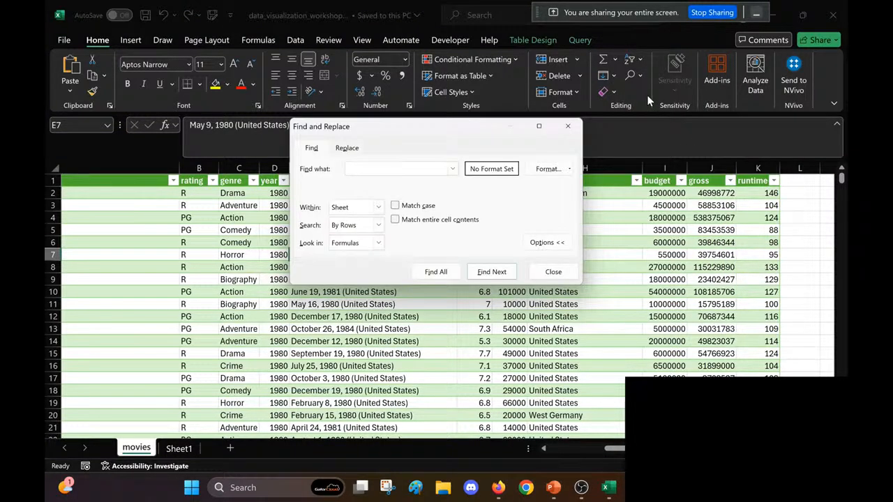
pyautogui.click(439, 272)
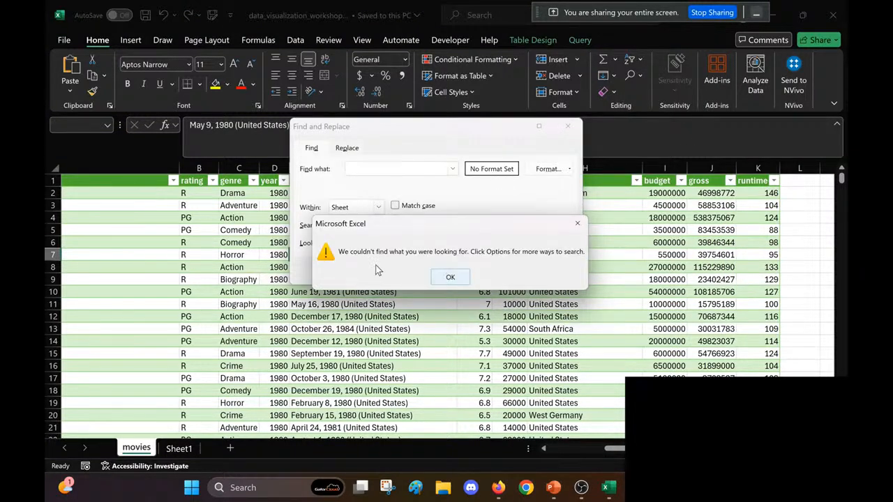
pyautogui.click(452, 278)
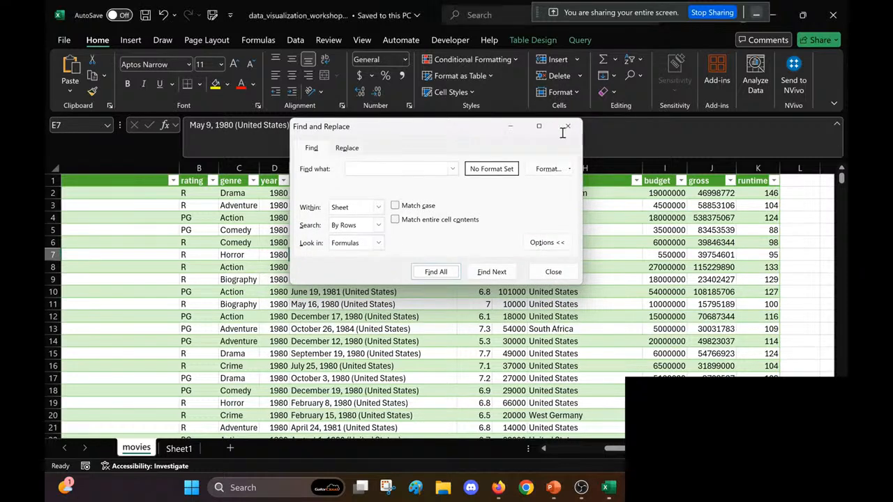
pyautogui.click(567, 127)
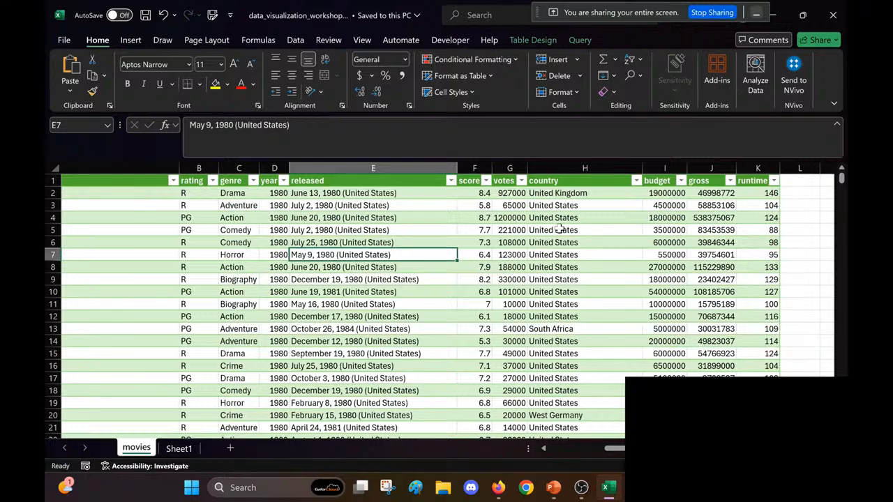
# Step: Format the gross column as Currency and save the workbook
pyautogui.hscroll(-1, 559, 229)
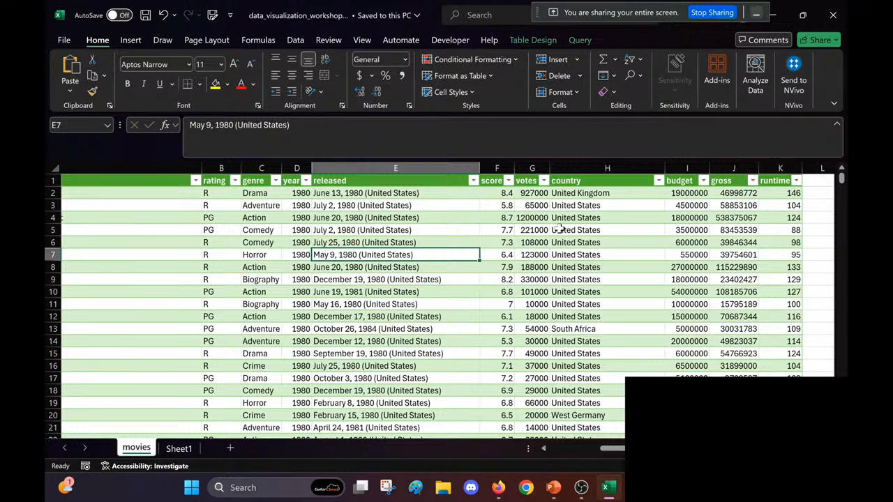
pyautogui.hscroll(2, 559, 229)
pyautogui.click(617, 196)
pyautogui.hscroll(1, 617, 202)
pyautogui.scroll(-1, 617, 203)
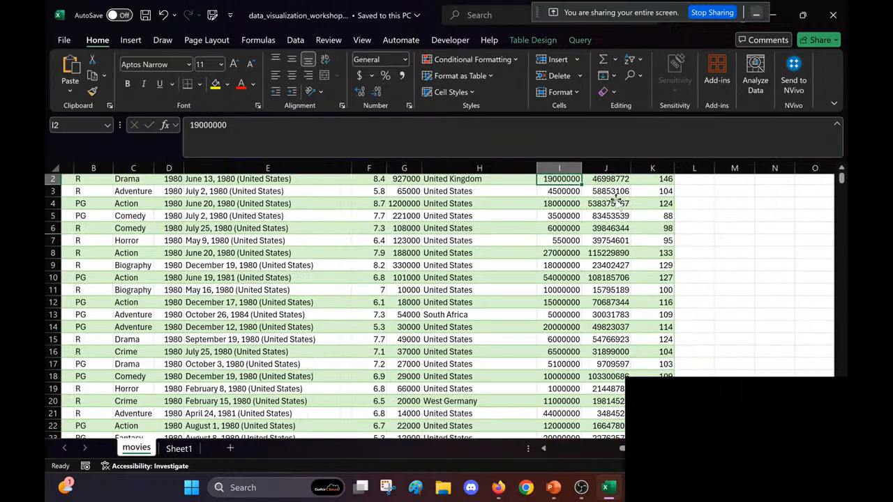
pyautogui.scroll(1, 618, 203)
pyautogui.click(593, 195)
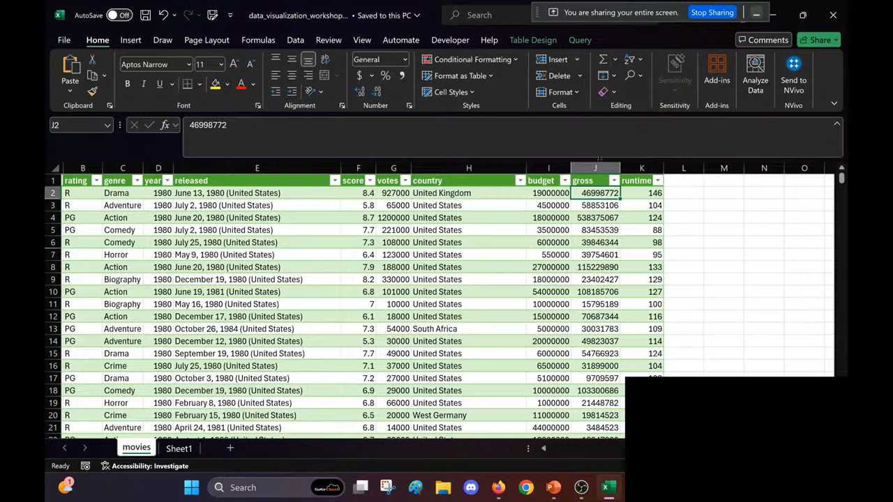
pyautogui.click(599, 168)
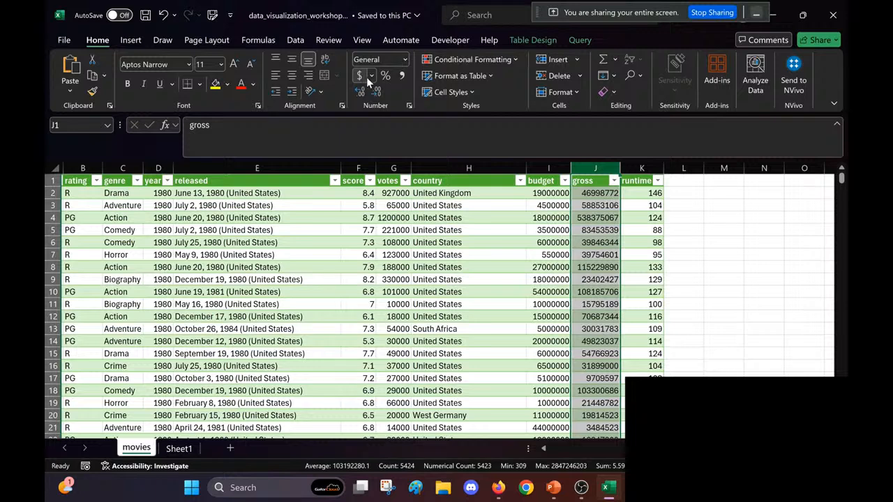
pyautogui.click(405, 59)
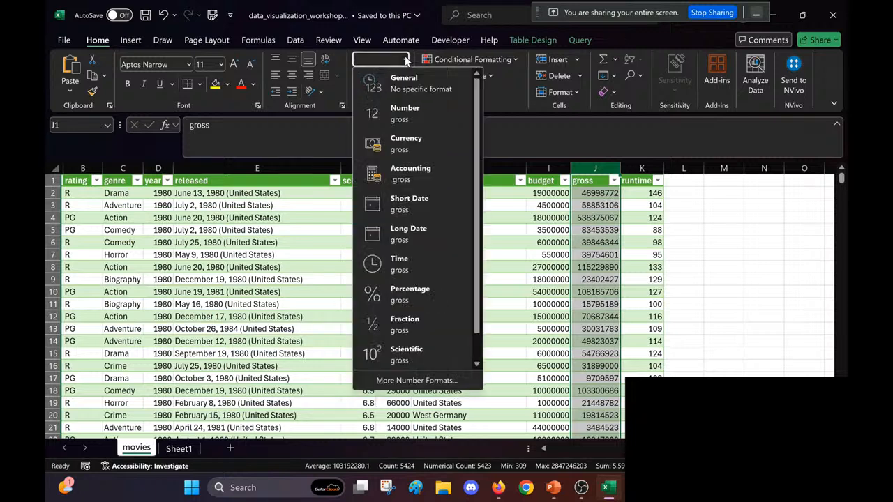
pyautogui.click(411, 142)
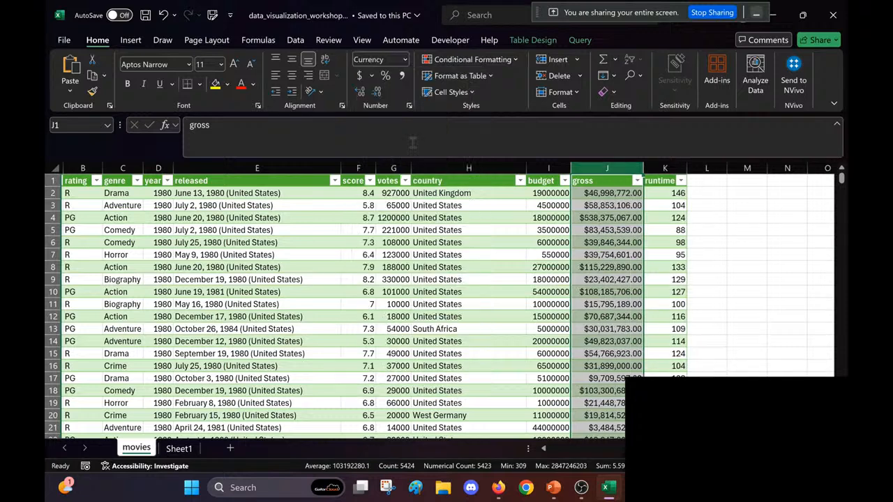
pyautogui.click(485, 257)
pyautogui.hotkey('ctrl', 's')
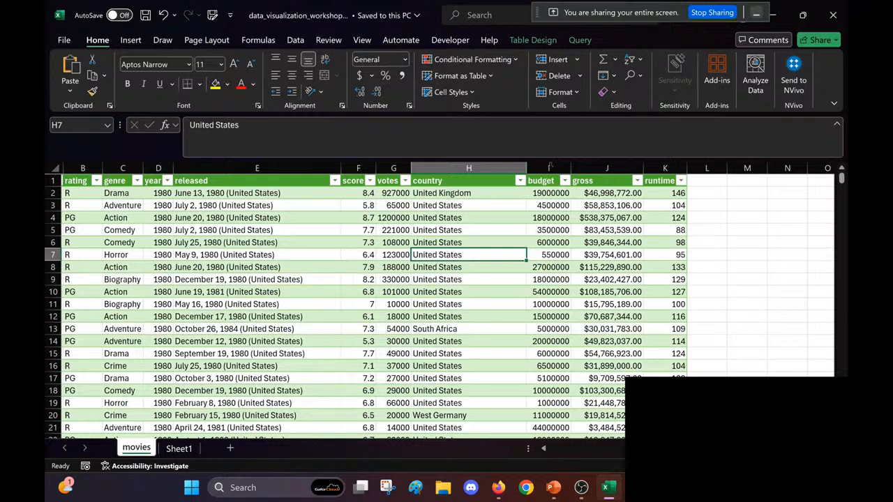
# Step: Format the budget column as Currency
pyautogui.click(550, 167)
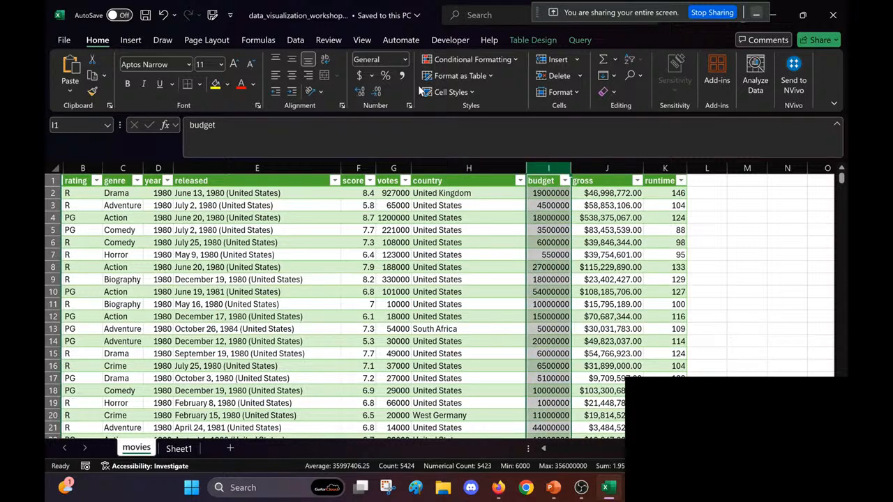
pyautogui.click(402, 59)
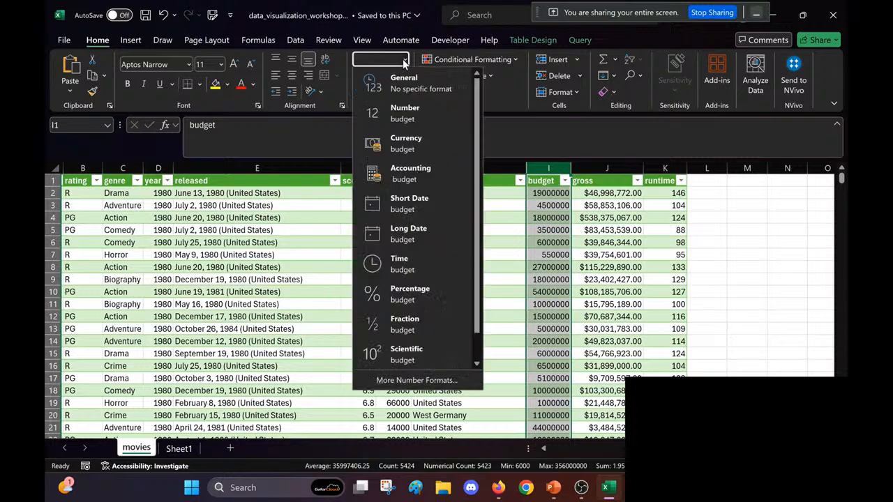
pyautogui.click(397, 153)
pyautogui.click(469, 305)
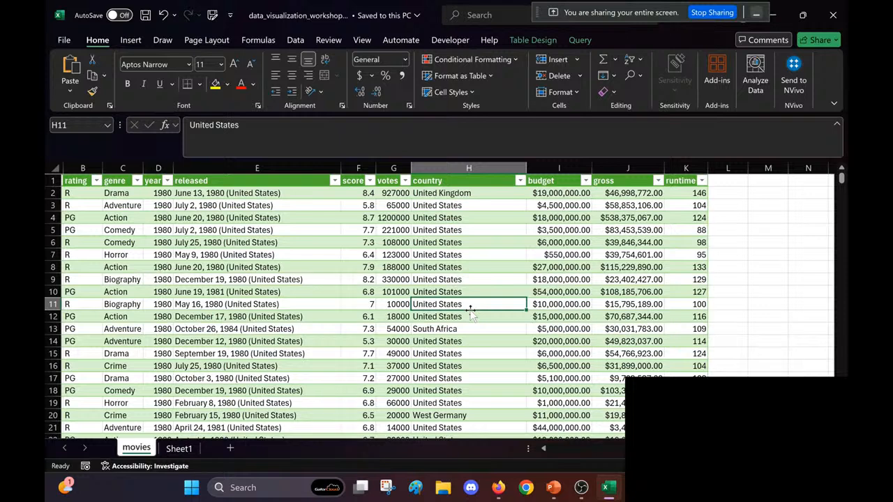
# Step: Examine how the entries in the released column combine the release date with the country in parentheses
pyautogui.hscroll(-2, 471, 312)
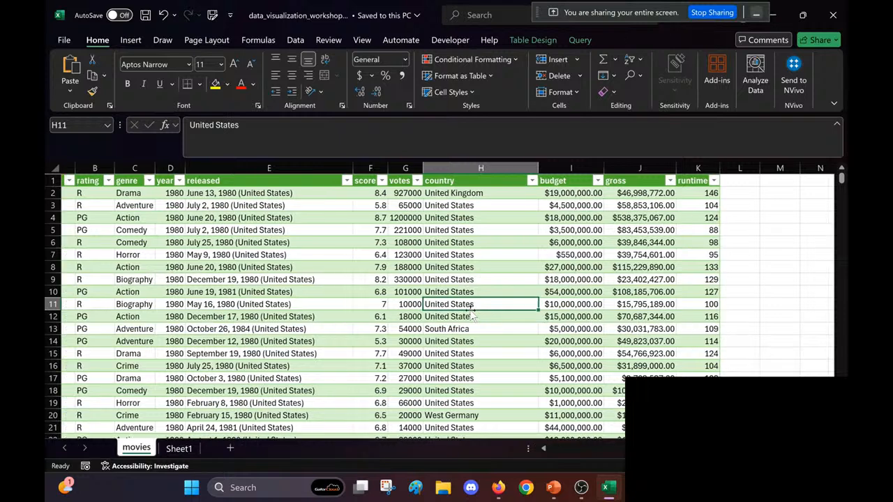
pyautogui.hscroll(-3, 471, 312)
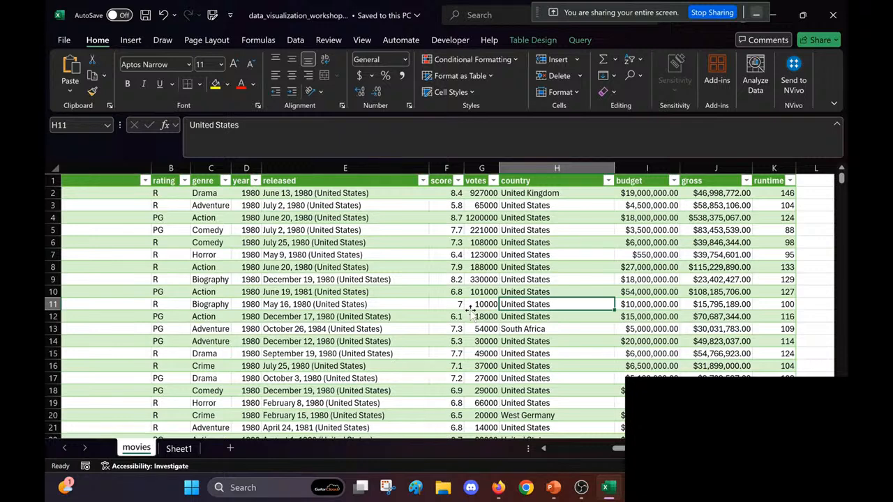
pyautogui.click(319, 168)
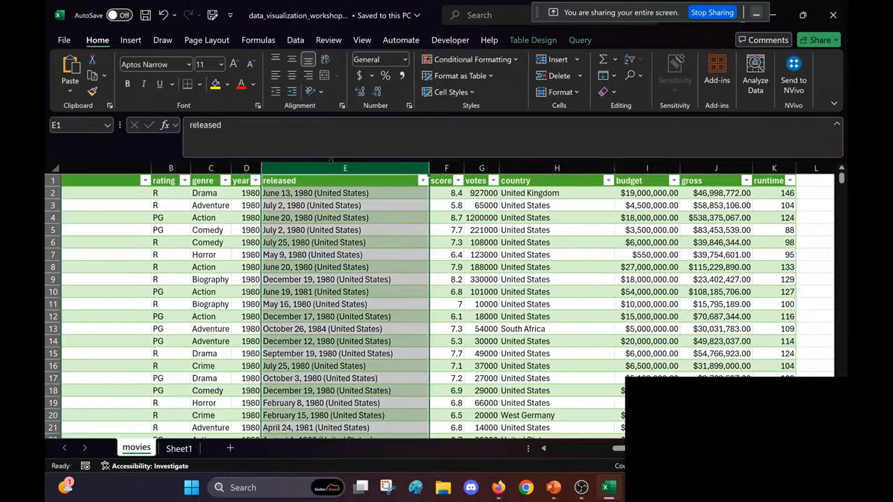
pyautogui.click(524, 328)
pyautogui.click(323, 216)
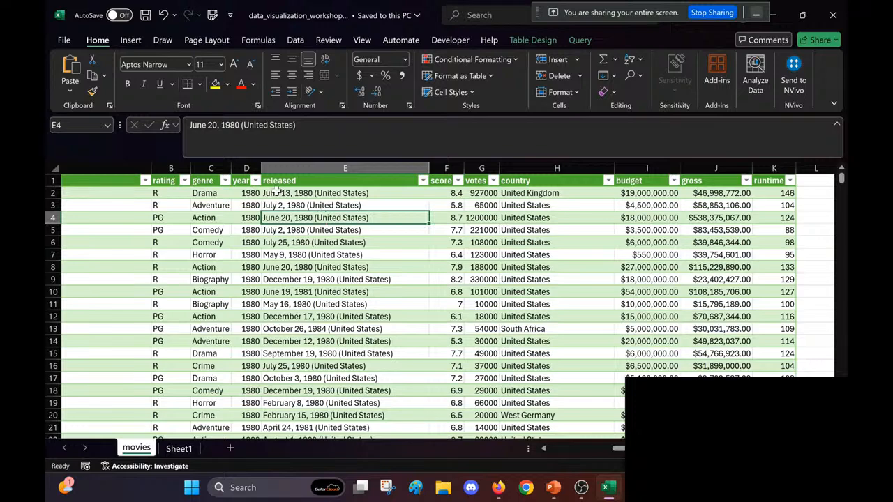
pyautogui.scroll(-4, 347, 367)
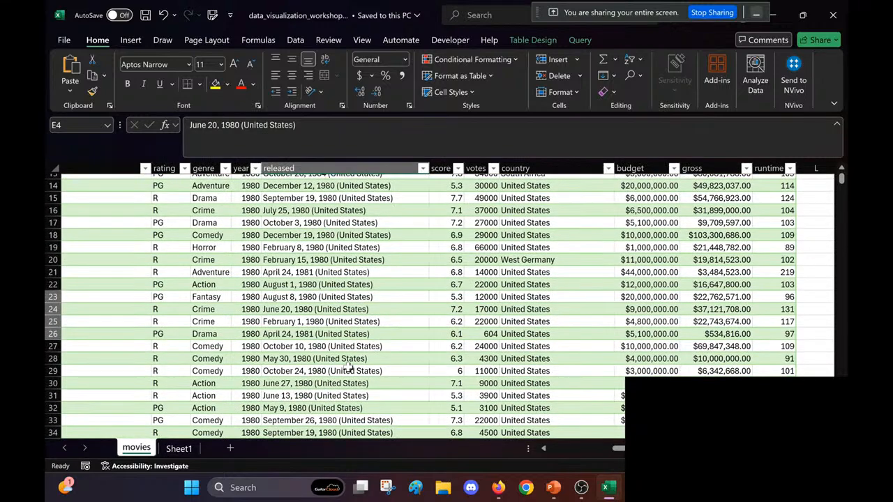
pyautogui.scroll(1, 347, 367)
pyautogui.scroll(4, 347, 366)
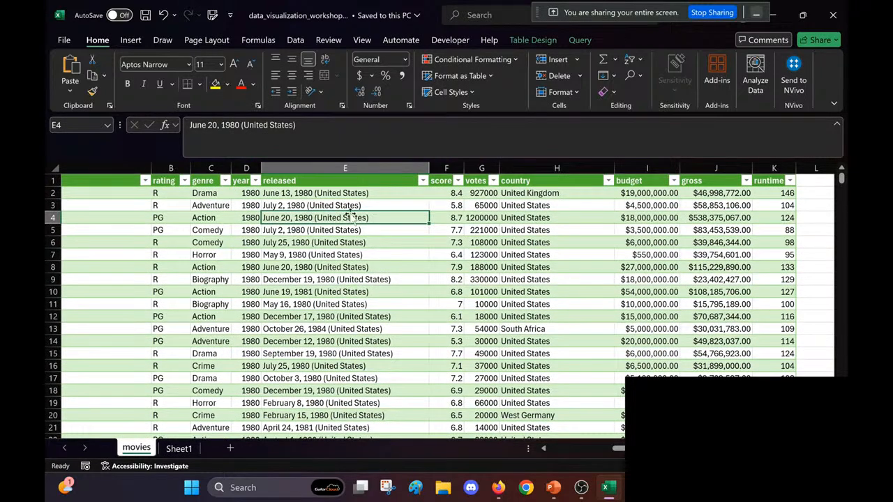
pyautogui.click(332, 196)
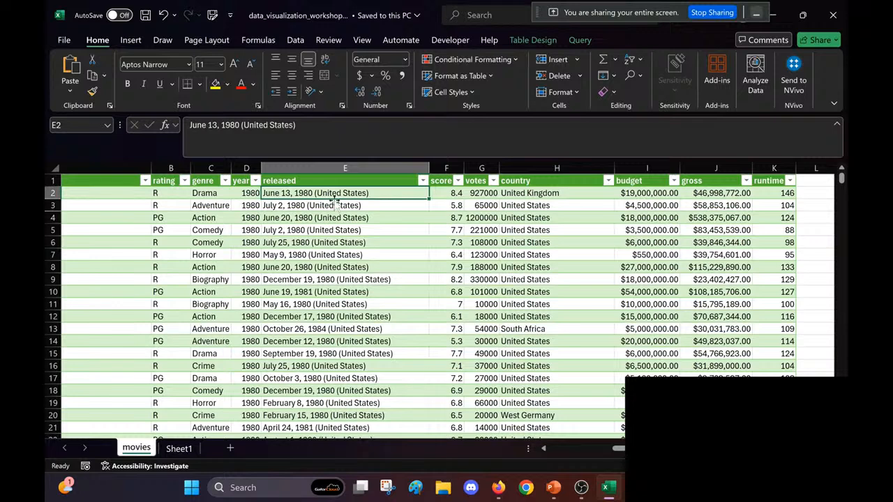
pyautogui.click(337, 205)
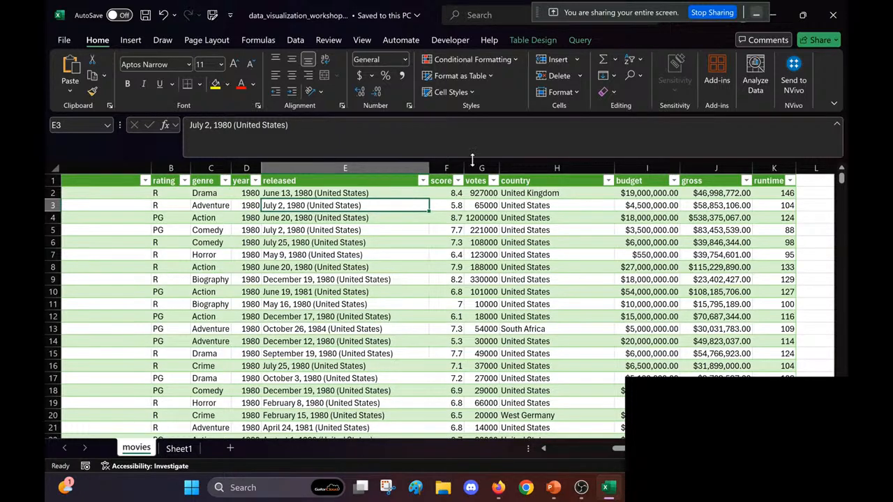
# Step: Insert a new empty column between the released and score columns
pyautogui.click(447, 168)
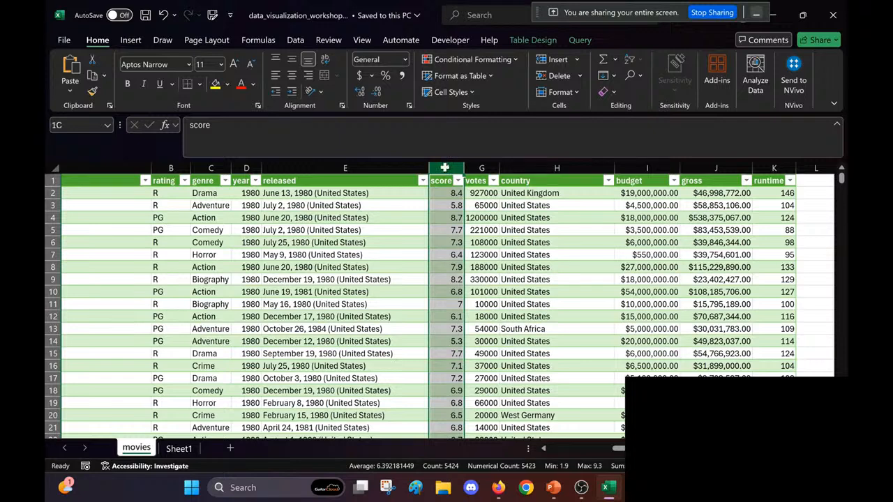
pyautogui.rightClick(447, 167)
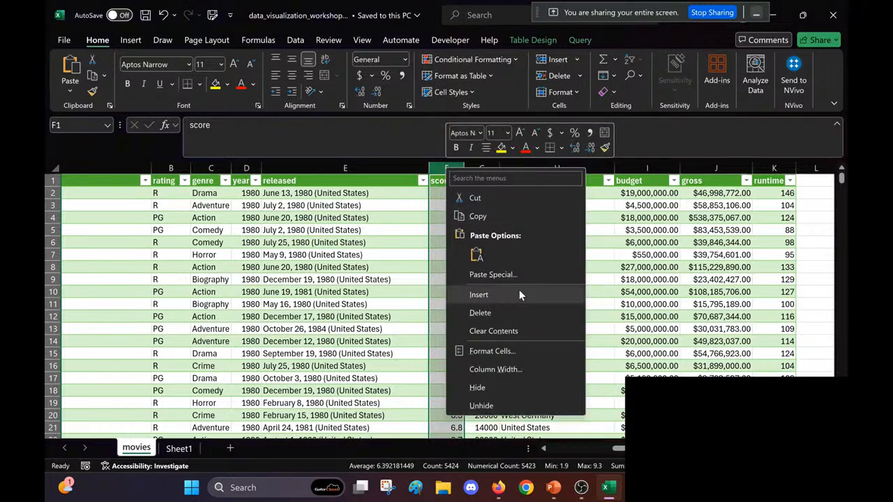
pyautogui.click(519, 295)
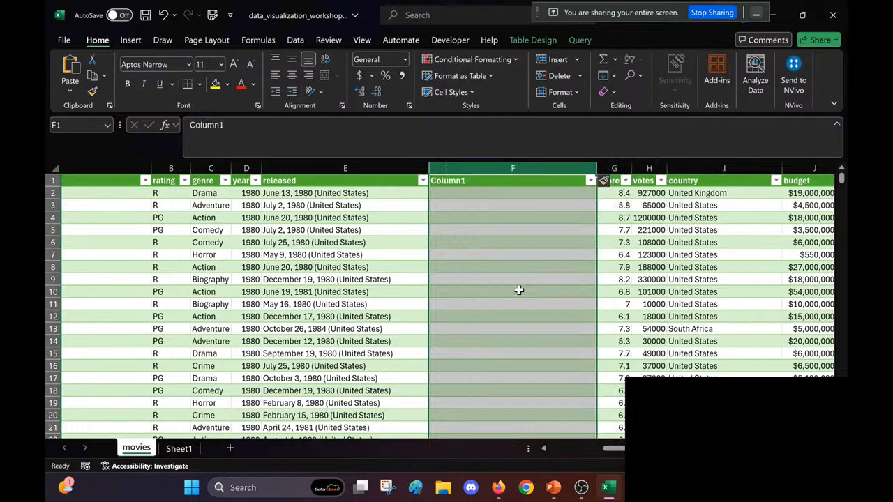
pyautogui.click(375, 240)
# Step: Rename the header of the new column F as release_date
pyautogui.click(492, 181)
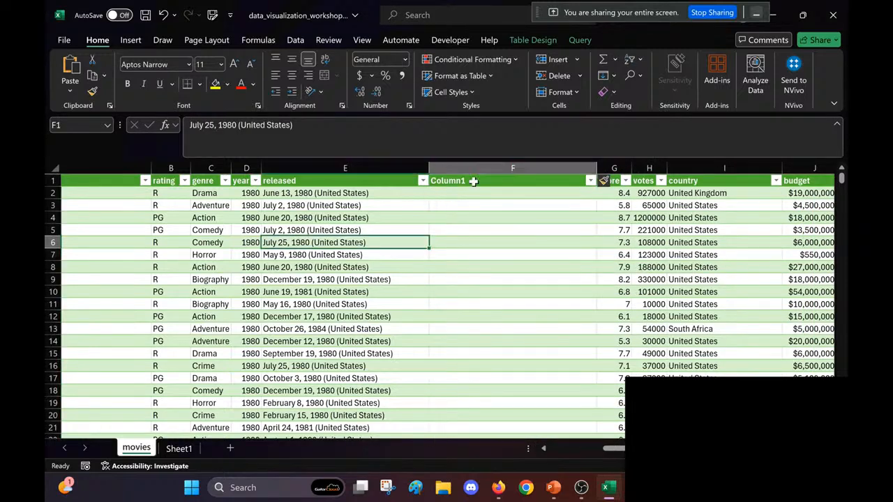
pyautogui.doubleClick(206, 125)
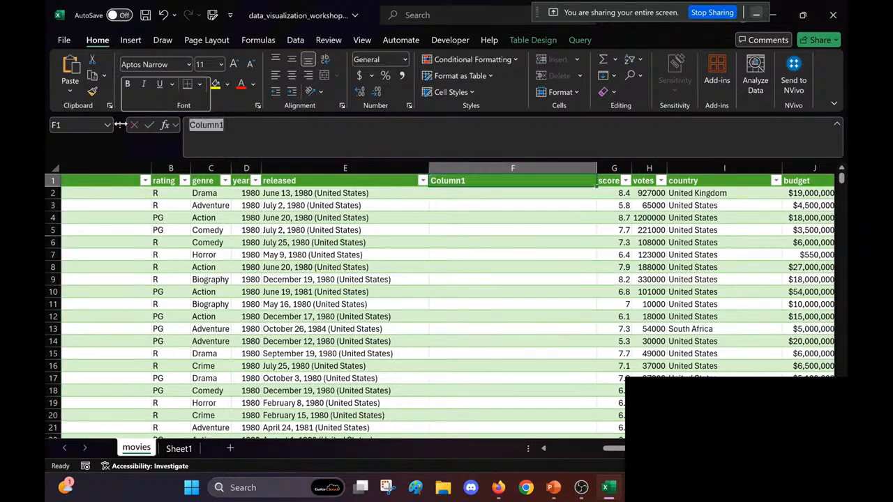
pyautogui.write('release_')
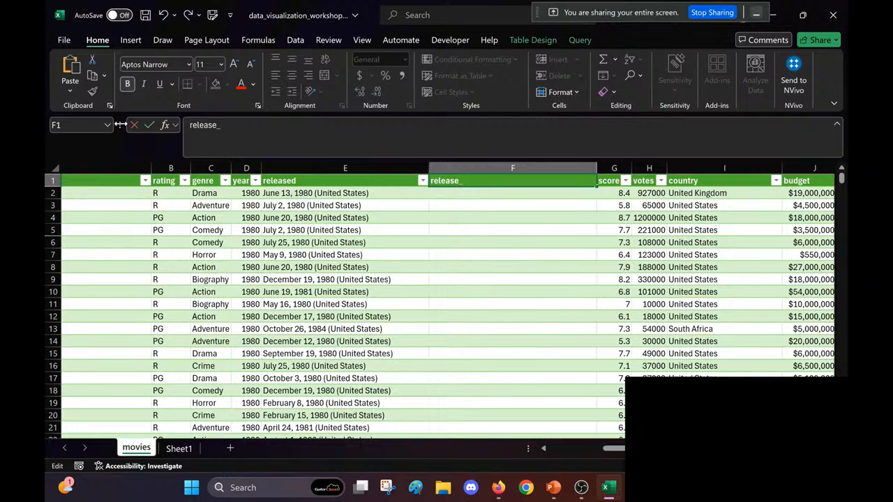
pyautogui.write('date')
pyautogui.press('Return')
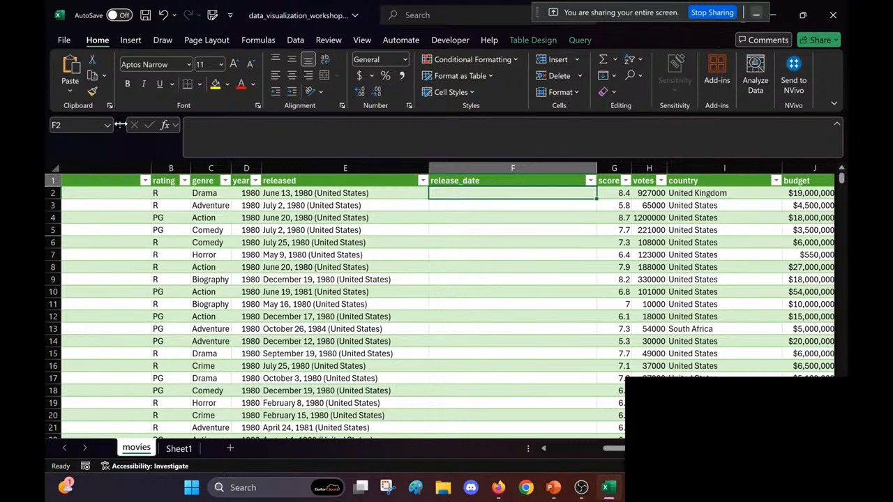
# Step: Begin a LEFT formula in F2 under release_date, using the plain cell reference E2 as its text argument
pyautogui.click(264, 194)
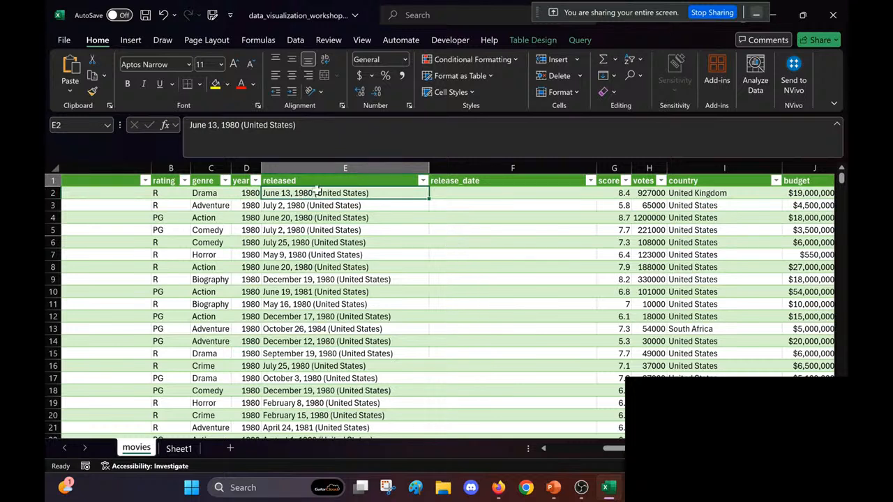
pyautogui.click(495, 193)
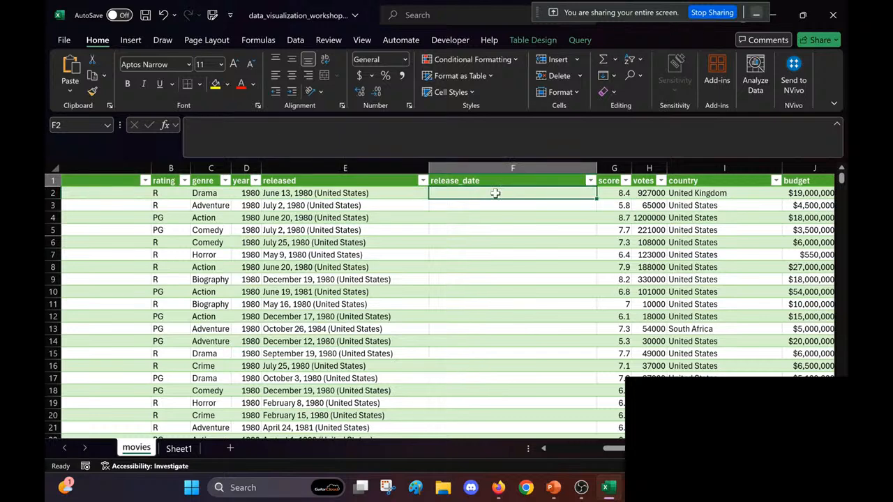
pyautogui.write('=')
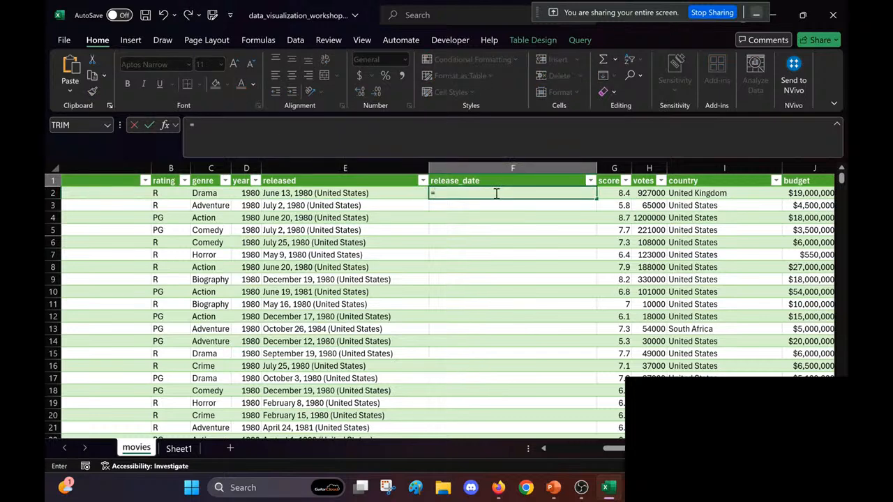
pyautogui.write('left(')
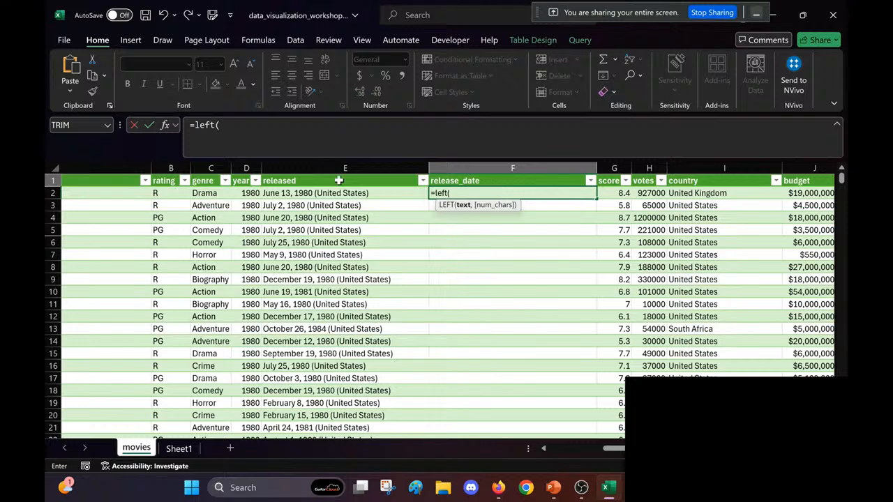
pyautogui.click(314, 194)
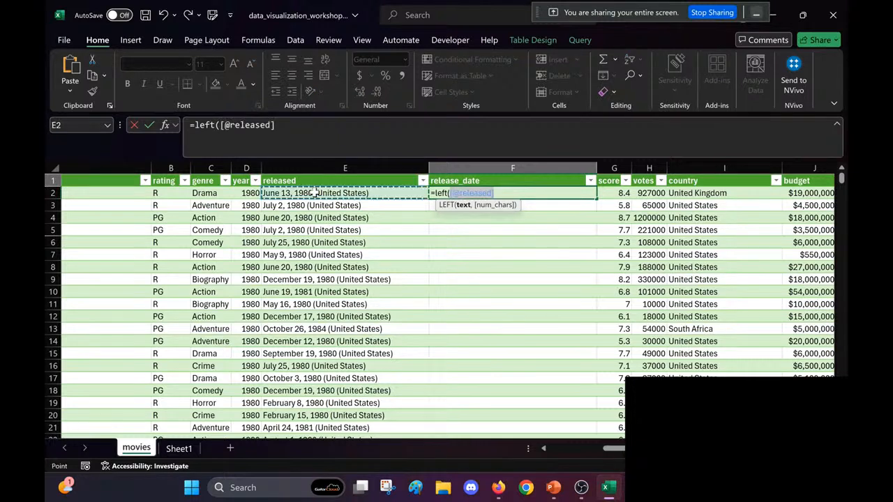
pyautogui.click(527, 196)
pyautogui.click(451, 193)
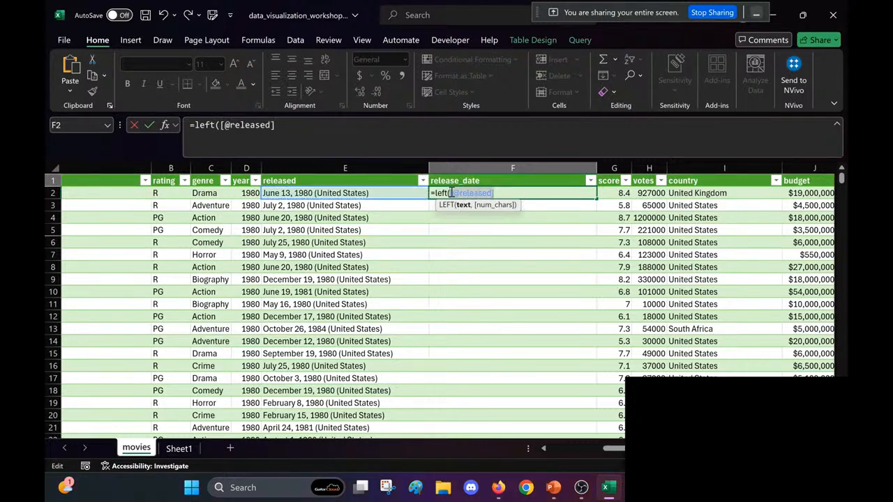
pyautogui.press('BackSpace')
pyautogui.press('BackSpace')
pyautogui.write('(')
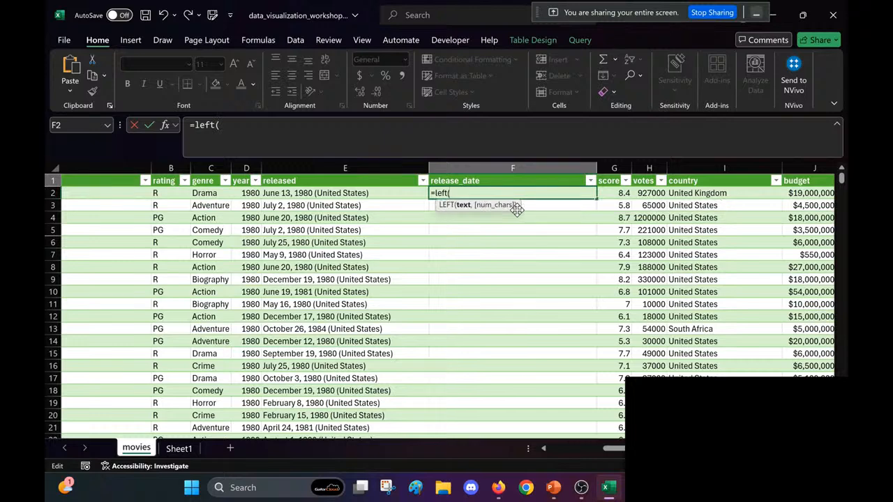
pyautogui.write('E2,')
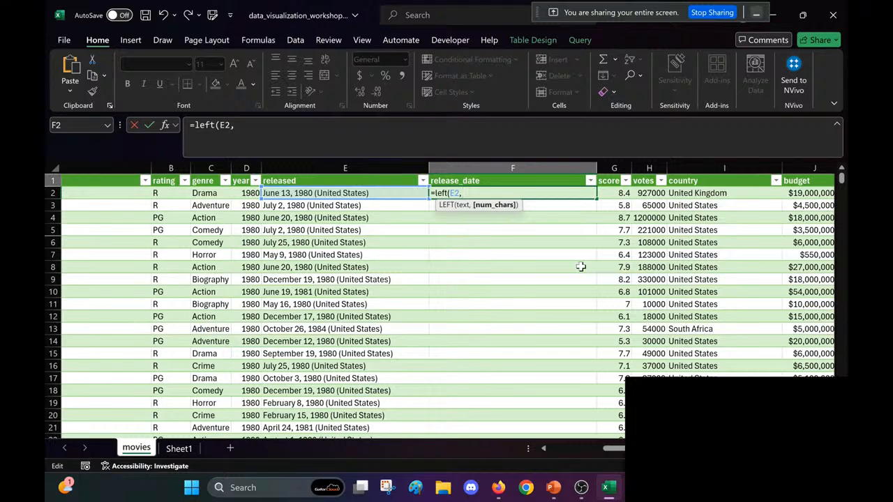
# Step: Add FIND("(", E2) as the number of characters in the LEFT formula and close both parentheses
pyautogui.write('find')
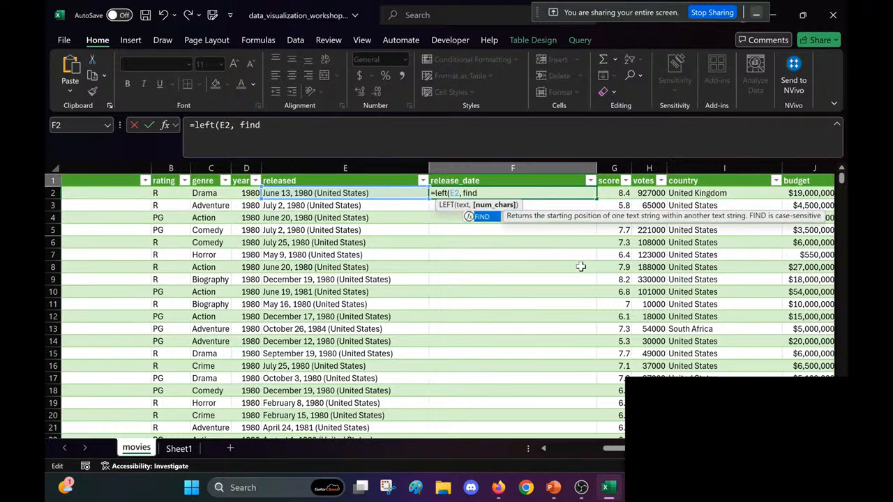
pyautogui.press('Tab')
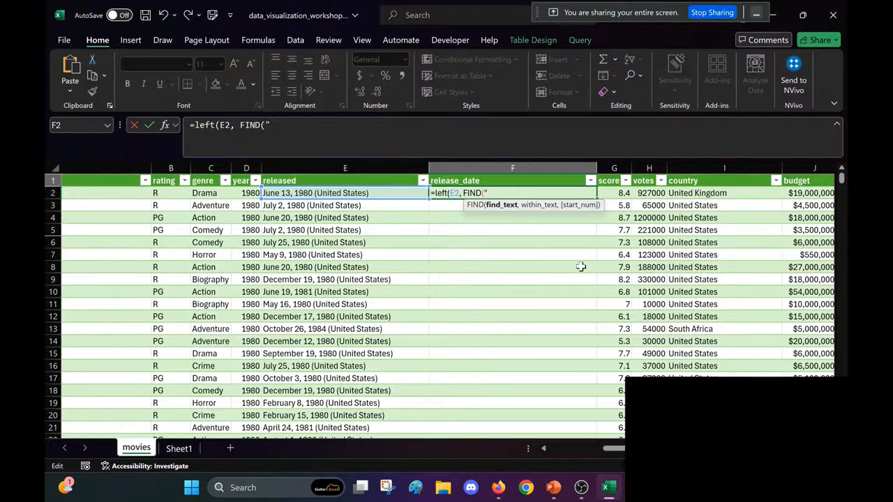
pyautogui.write('(", E2')
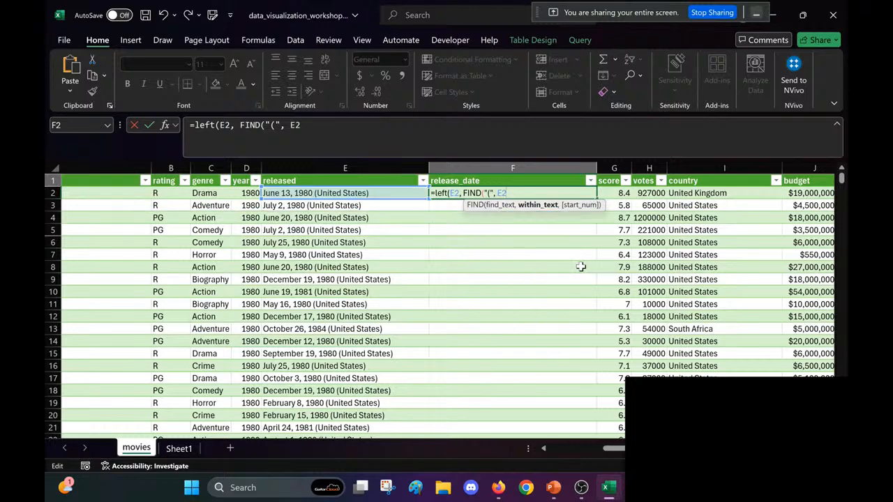
pyautogui.write(')')
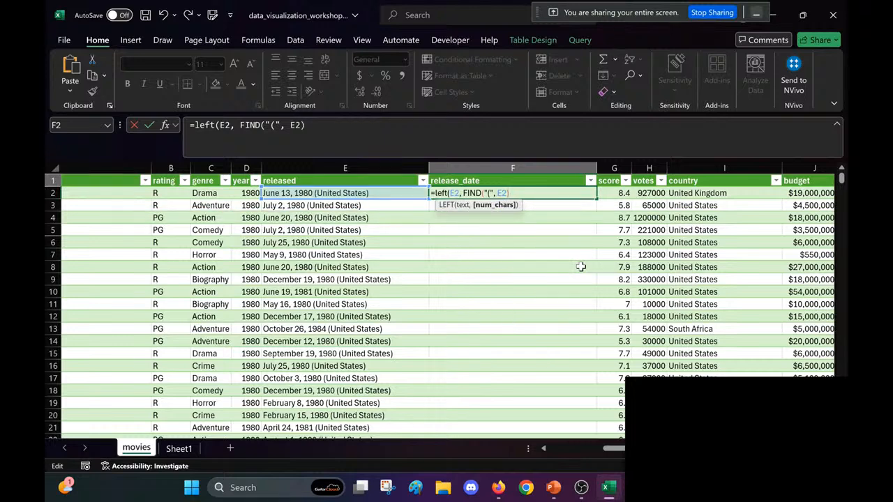
pyautogui.write(')')
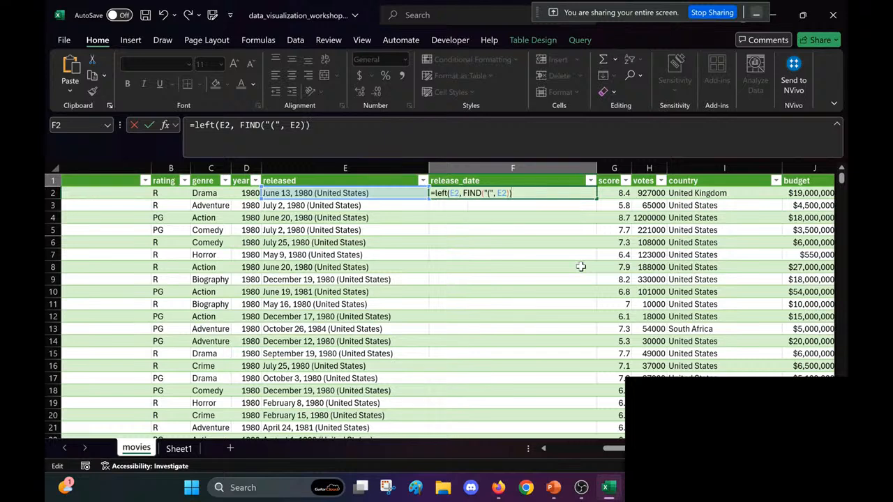
# Step: Write the function name in capitals and enter =LEFT(E2, FIND("(", E2)) in F2 to fill the release_date column
pyautogui.click(439, 193)
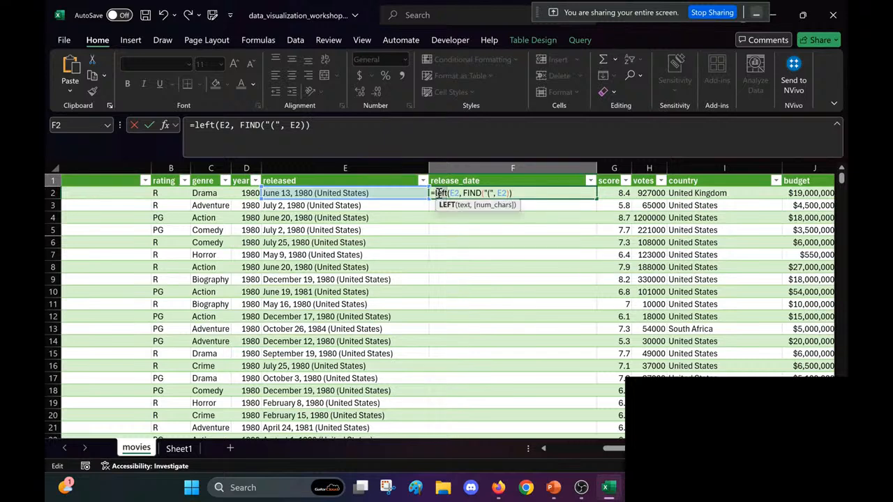
pyautogui.press('Left')
pyautogui.write('LEFT')
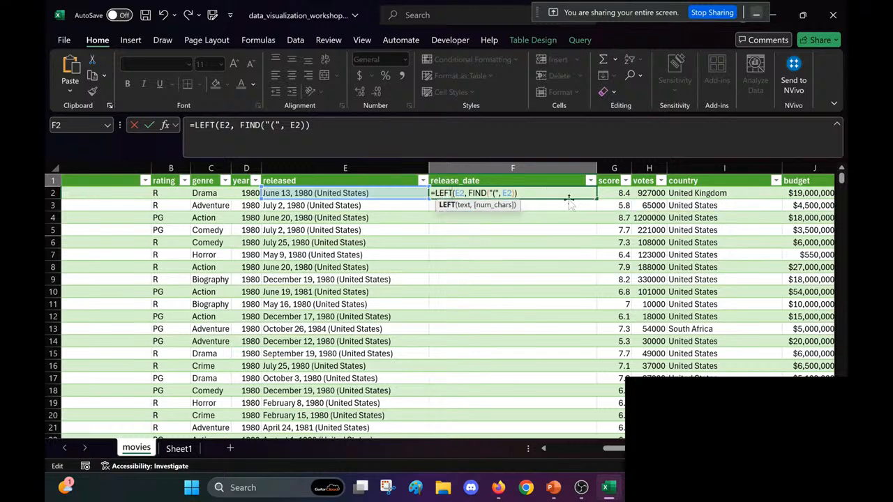
pyautogui.click(550, 193)
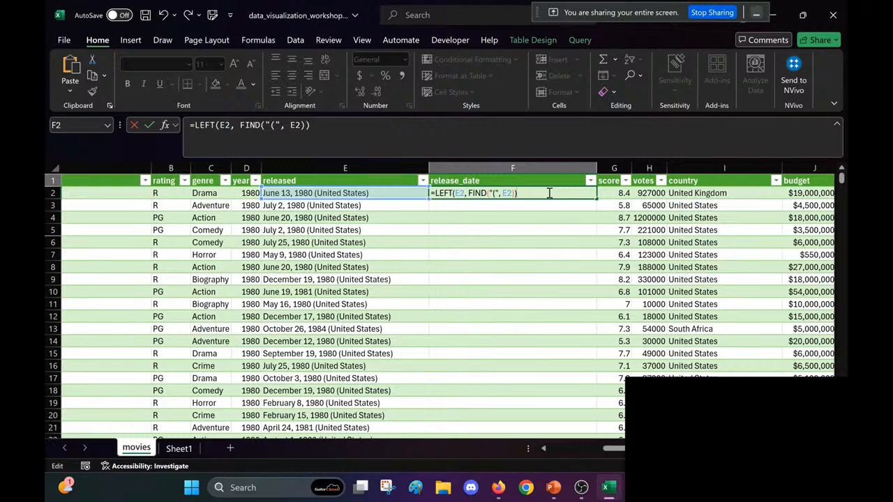
pyautogui.press('Return')
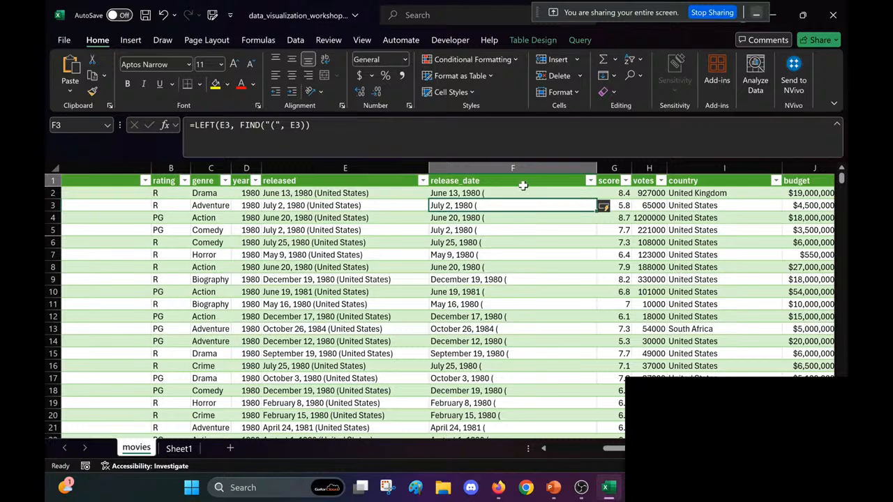
# Step: Subtract 2 from the FIND result in F2 so the release_date formula is =LEFT(E2, FIND("(", E2)-2)
pyautogui.click(490, 193)
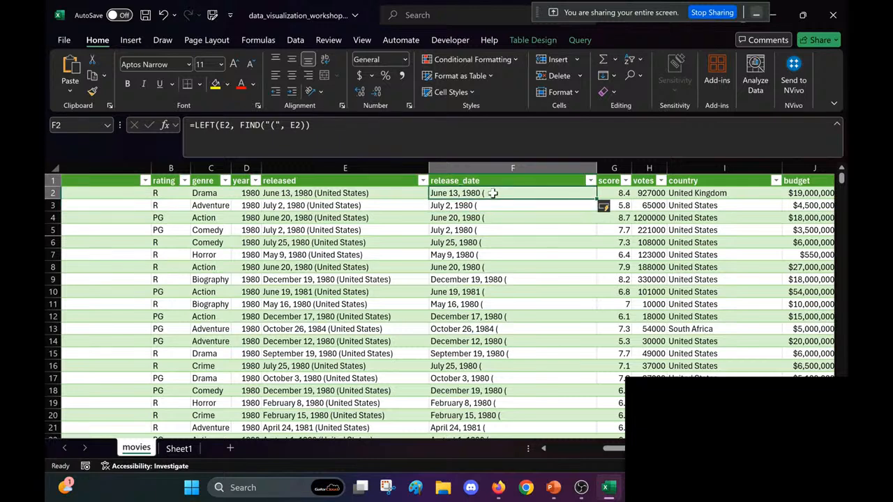
pyautogui.doubleClick(492, 194)
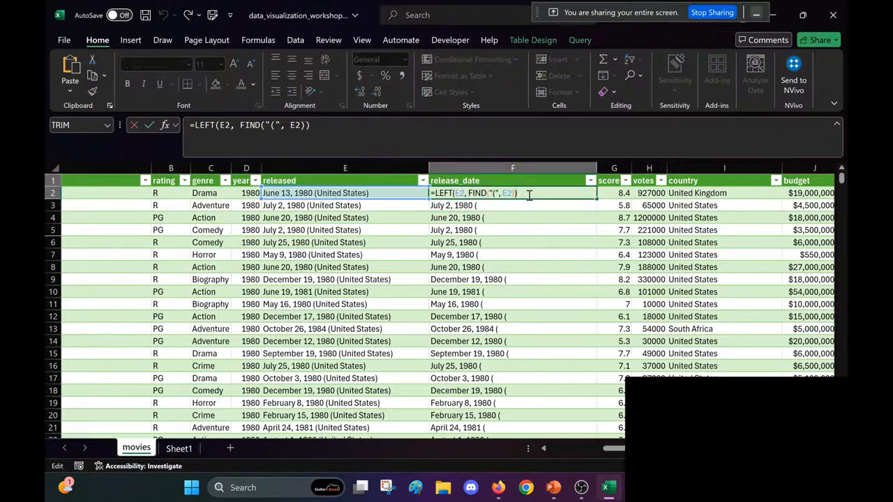
pyautogui.click(508, 249)
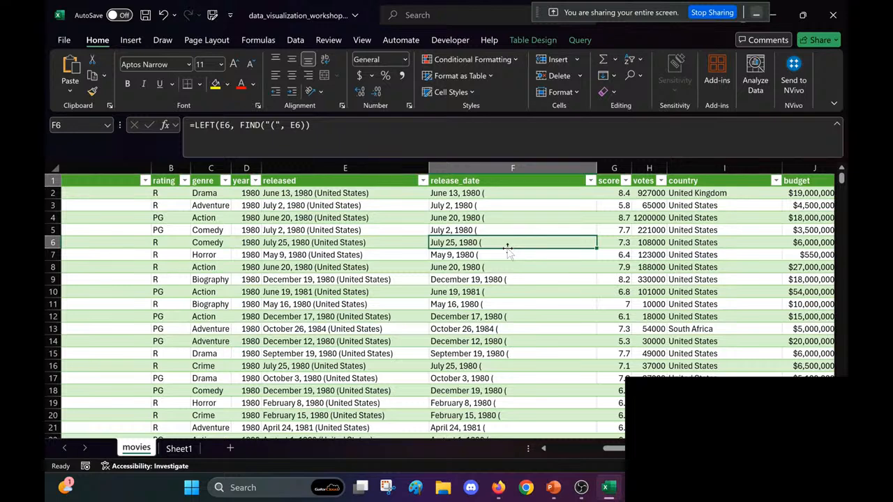
pyautogui.click(509, 193)
pyautogui.doubleClick(509, 194)
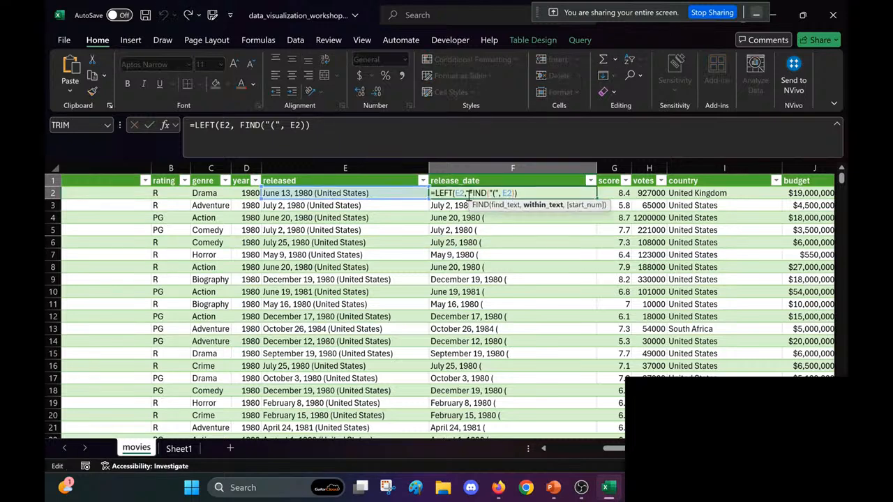
pyautogui.click(519, 196)
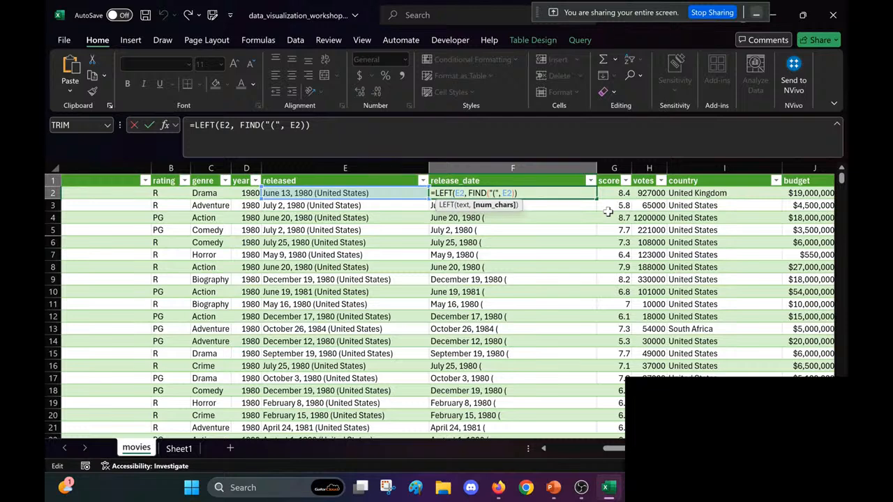
pyautogui.write('-2')
pyautogui.press('Return')
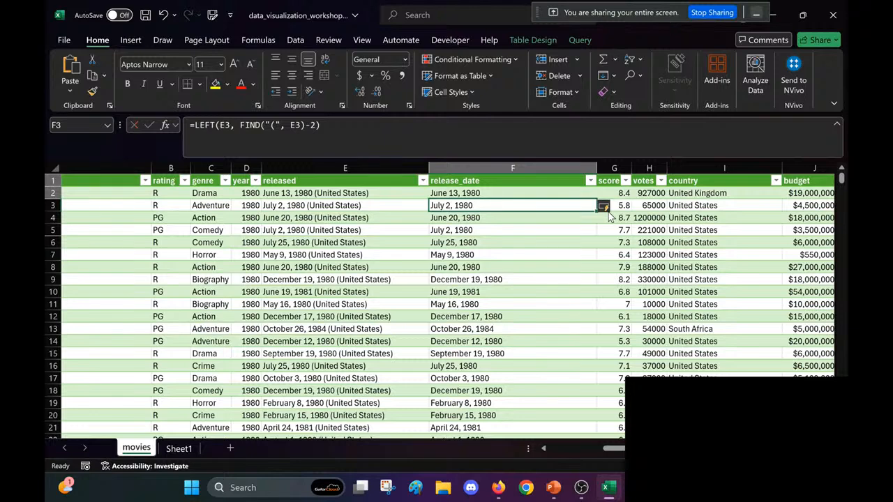
# Step: Review the extracted release_date values down the column against the original released entries
pyautogui.click(517, 194)
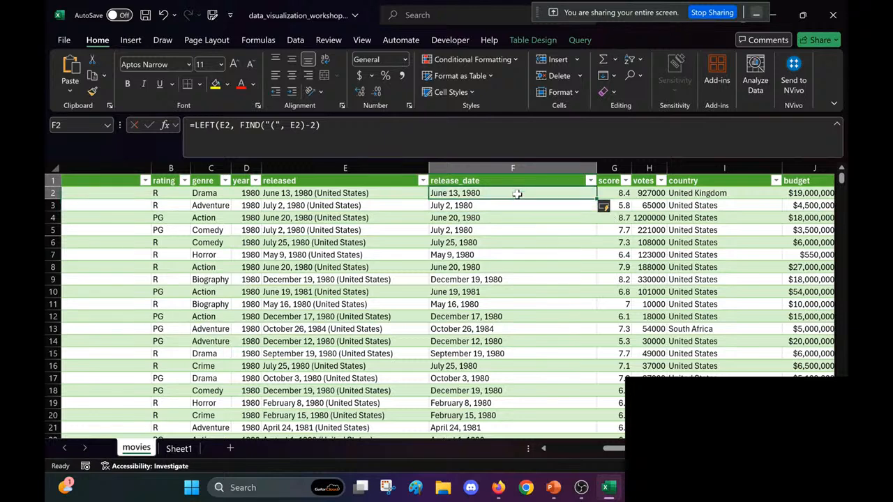
pyautogui.click(469, 246)
pyautogui.scroll(-10, 470, 253)
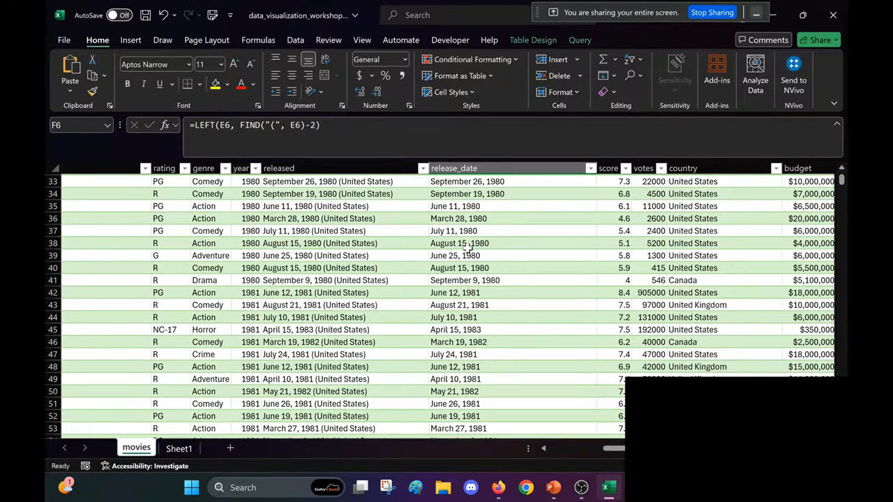
pyautogui.scroll(2, 470, 250)
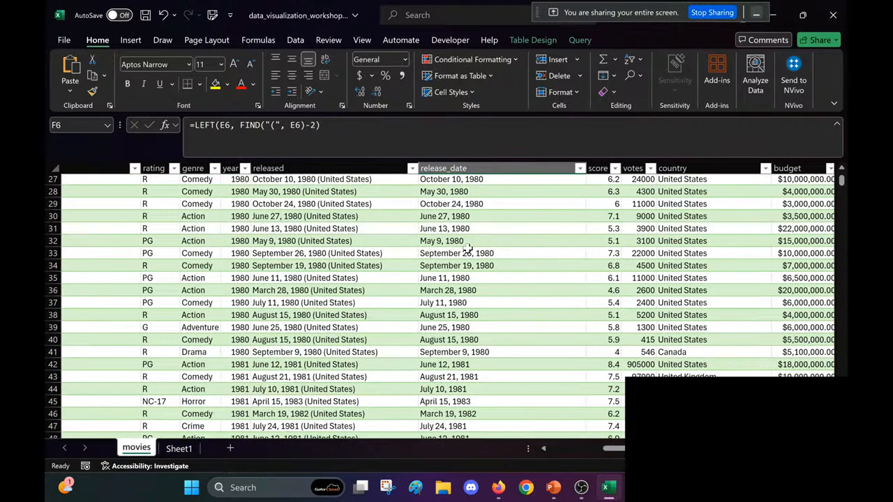
pyautogui.scroll(9, 468, 248)
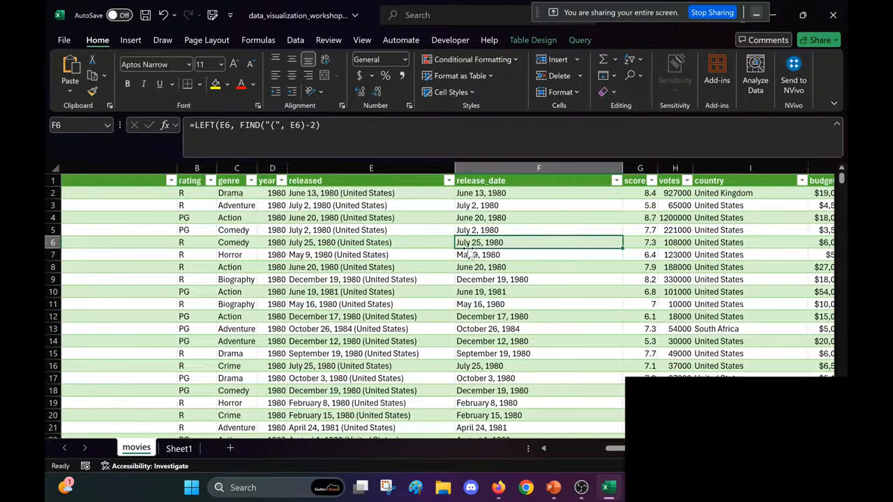
pyautogui.hscroll(1, 470, 253)
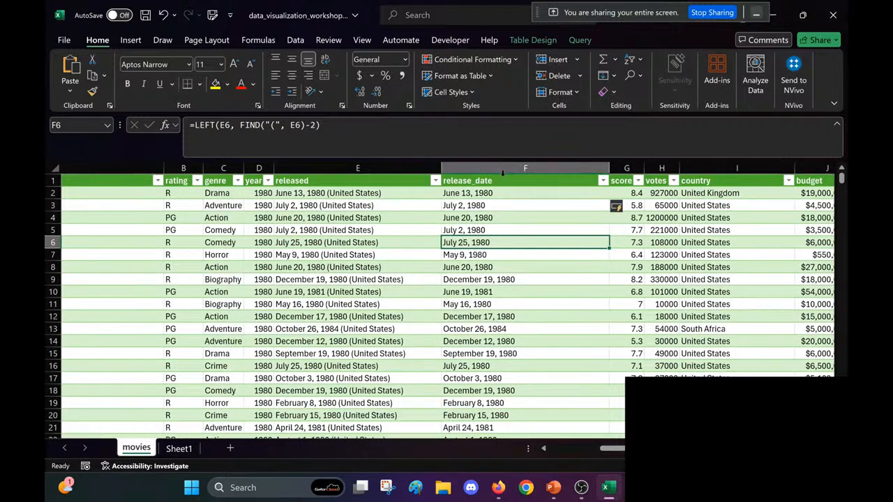
pyautogui.click(493, 194)
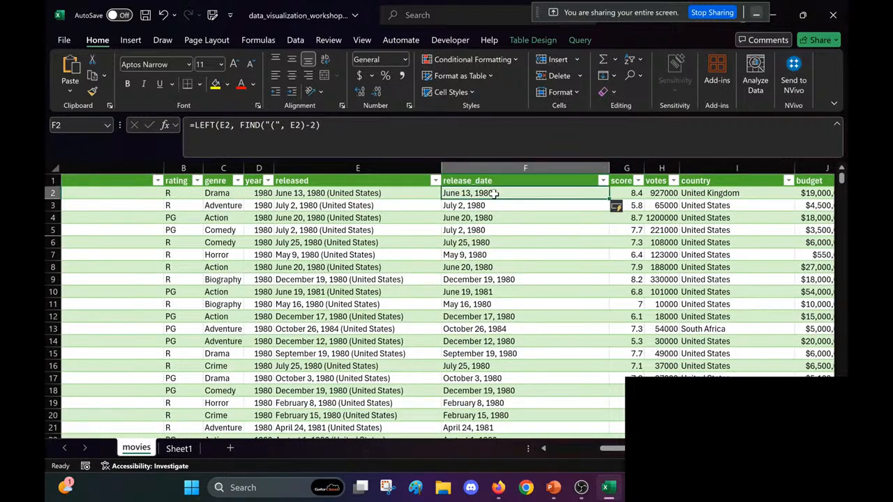
pyautogui.click(601, 175)
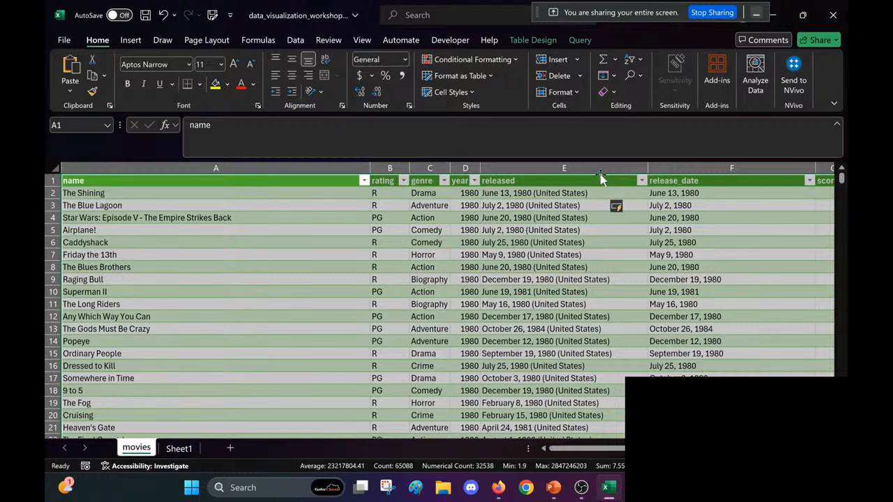
pyautogui.click(618, 229)
pyautogui.hscroll(1, 622, 190)
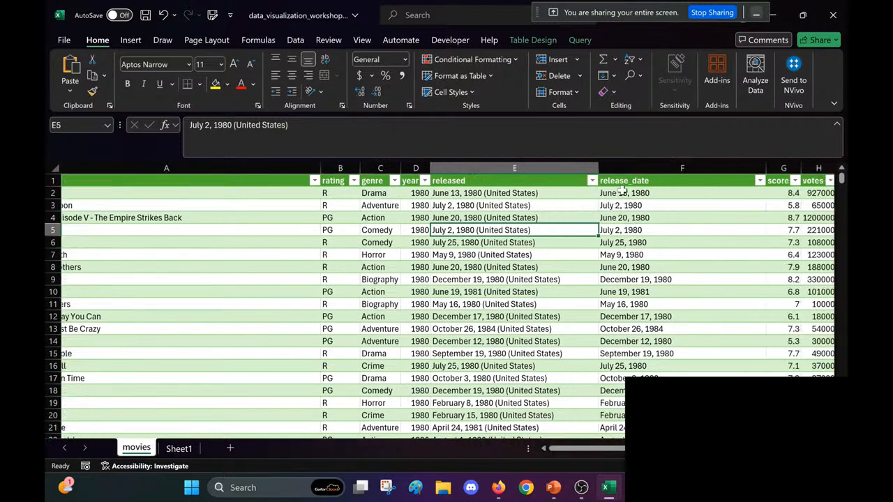
pyautogui.hscroll(2, 623, 191)
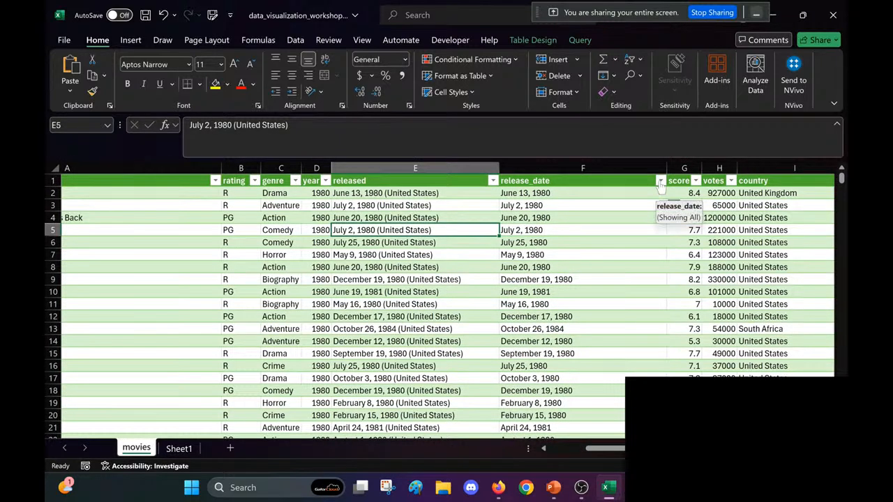
pyautogui.click(612, 194)
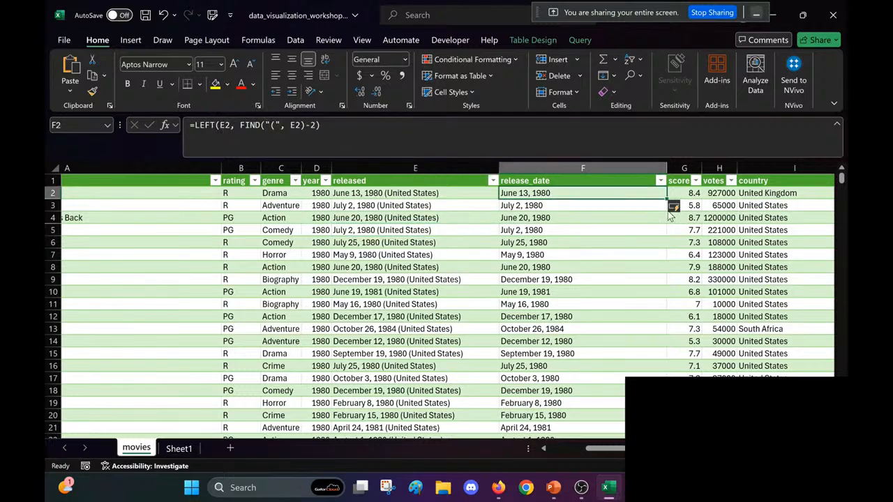
pyautogui.click(660, 182)
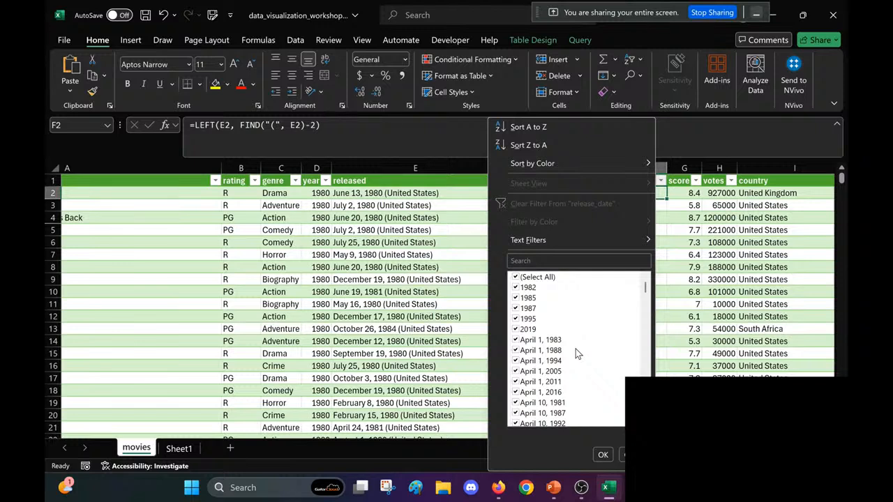
pyautogui.scroll(-5, 576, 349)
pyautogui.scroll(5, 576, 347)
pyautogui.click(518, 278)
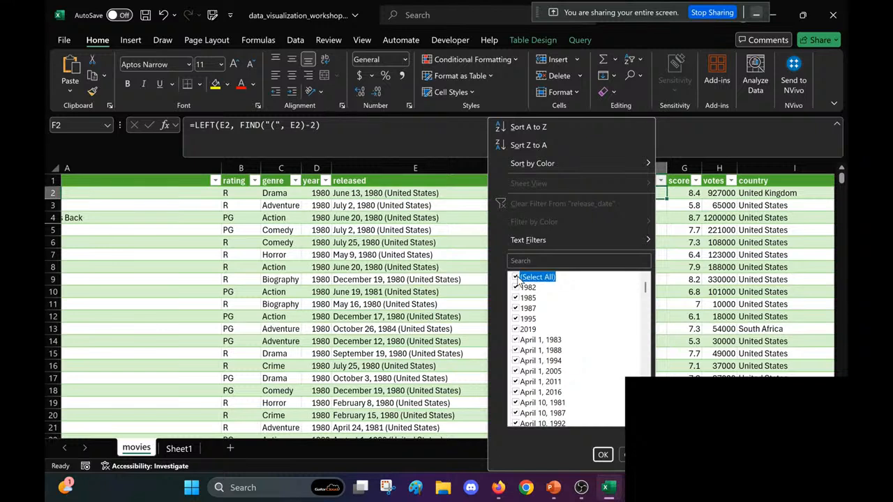
pyautogui.click(517, 288)
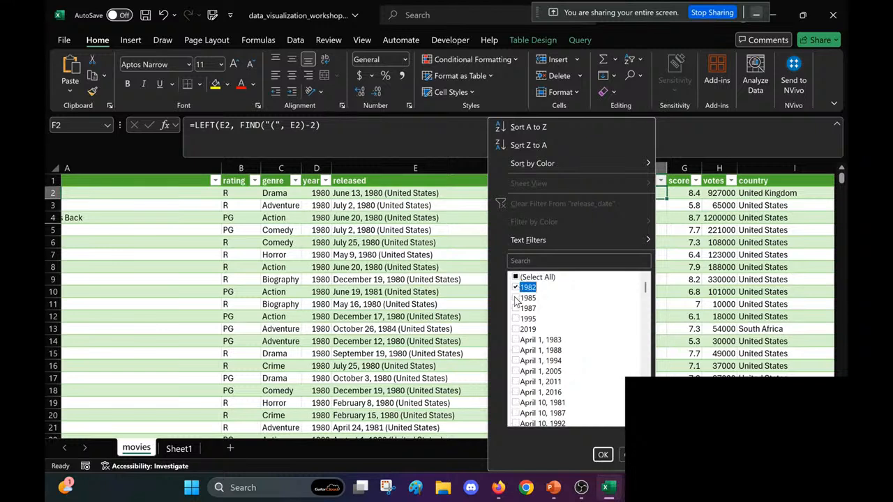
pyautogui.click(517, 298)
pyautogui.click(517, 308)
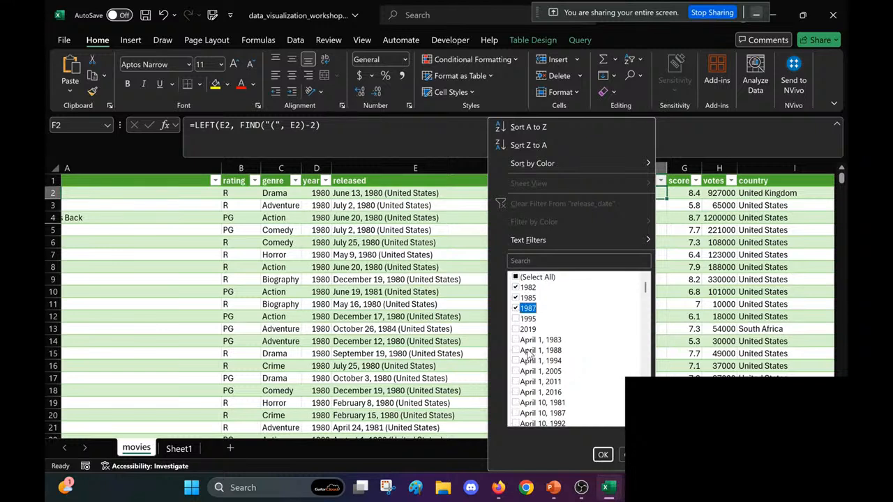
pyautogui.click(623, 454)
pyautogui.click(579, 254)
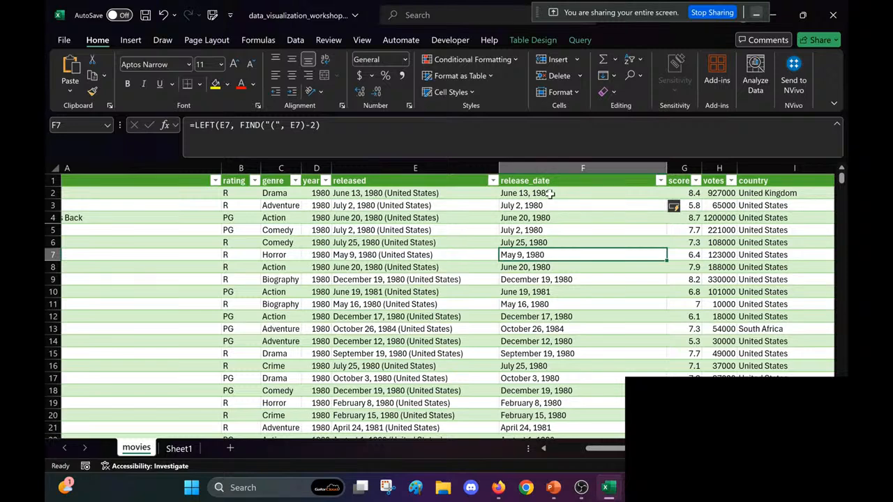
# Step: Filter the release_date column to show only the year-only entries 1982, 1985, 1987, 1995 and 2019
pyautogui.click(550, 194)
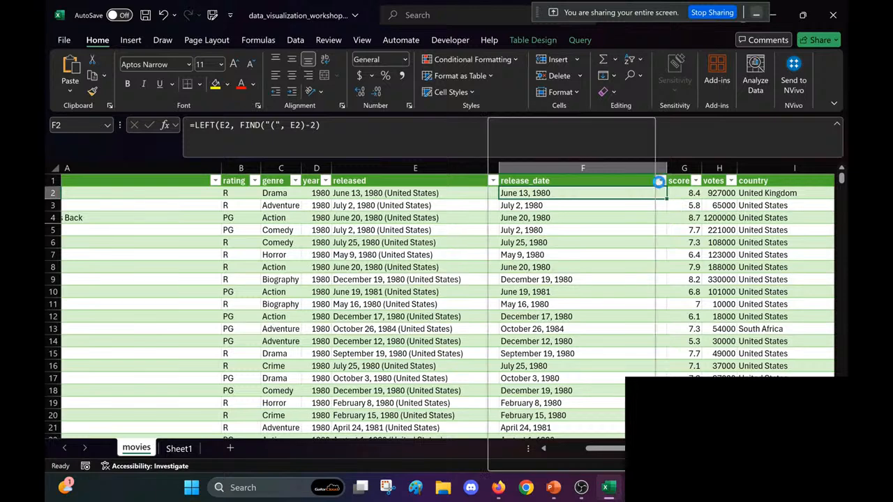
pyautogui.click(660, 181)
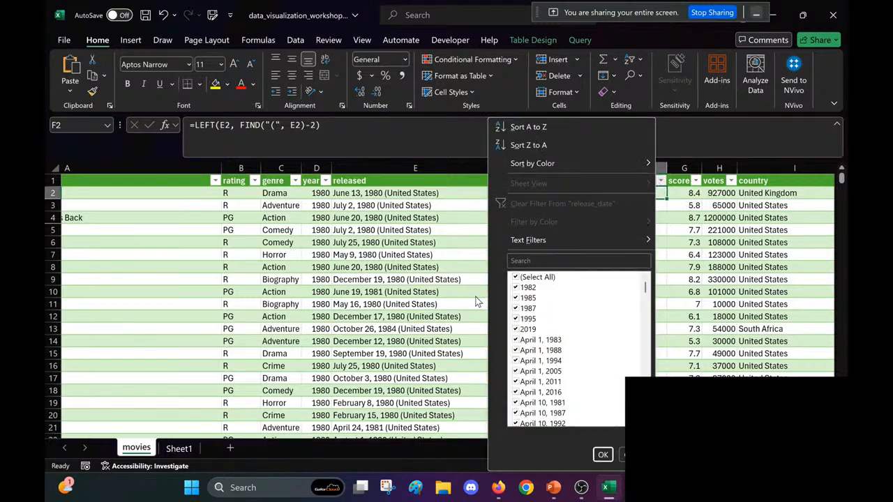
pyautogui.click(516, 277)
pyautogui.click(517, 289)
pyautogui.click(516, 278)
pyautogui.click(516, 278)
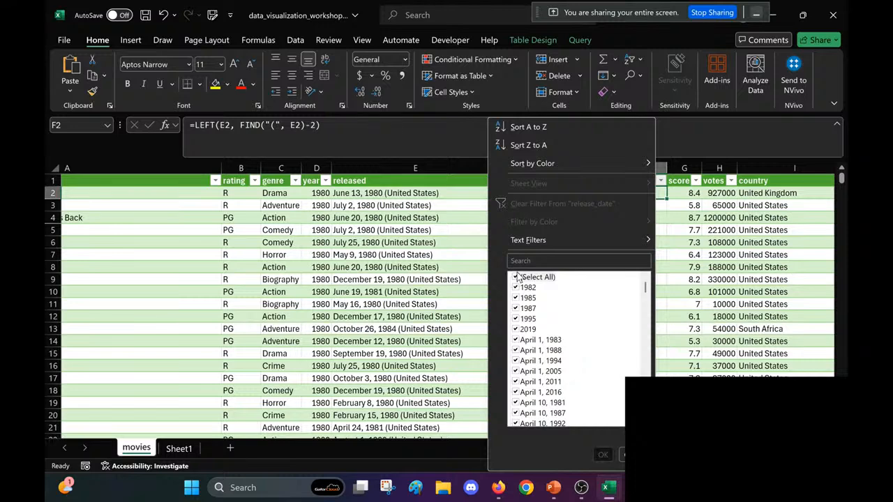
pyautogui.click(517, 288)
pyautogui.click(518, 298)
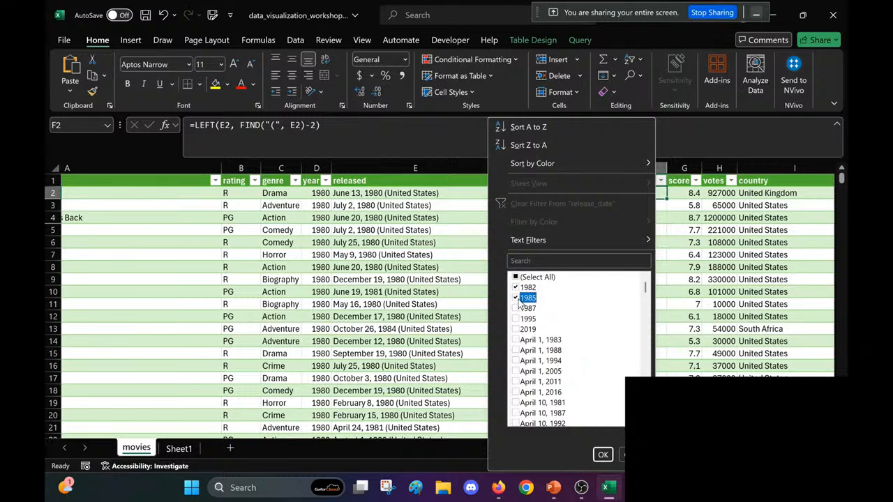
pyautogui.click(518, 308)
pyautogui.click(519, 319)
pyautogui.click(516, 329)
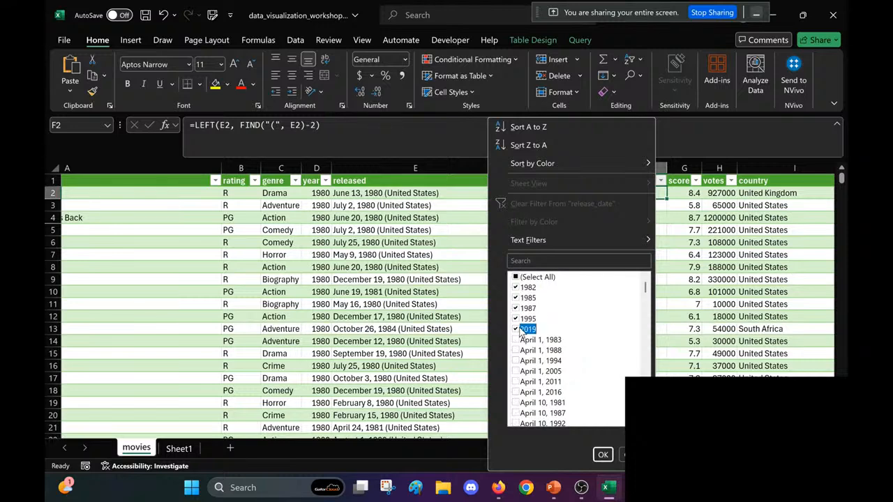
pyautogui.click(602, 454)
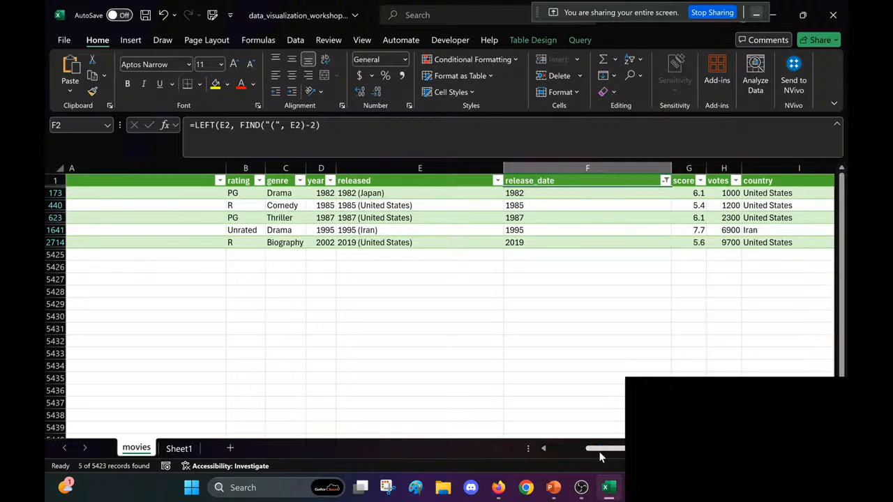
# Step: Select all the filtered movie records with year-only release dates and delete their entire sheet rows
pyautogui.hscroll(-3, 564, 330)
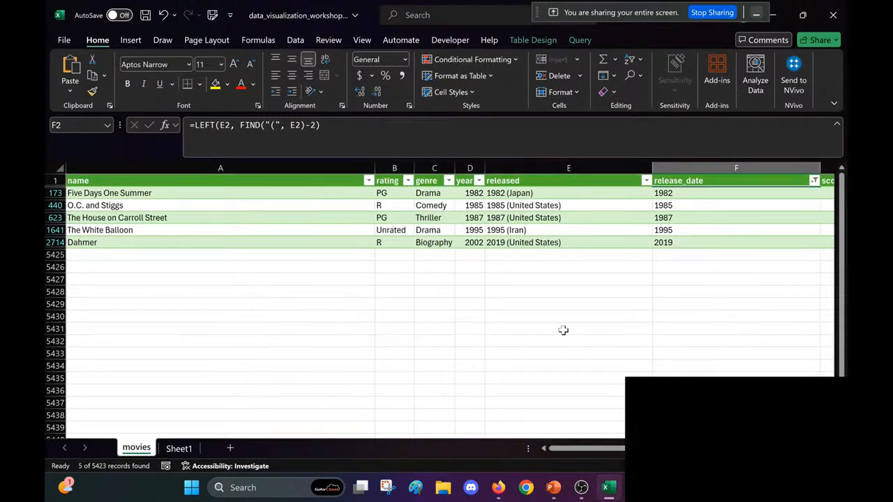
pyautogui.hscroll(3, 563, 331)
pyautogui.click(435, 208)
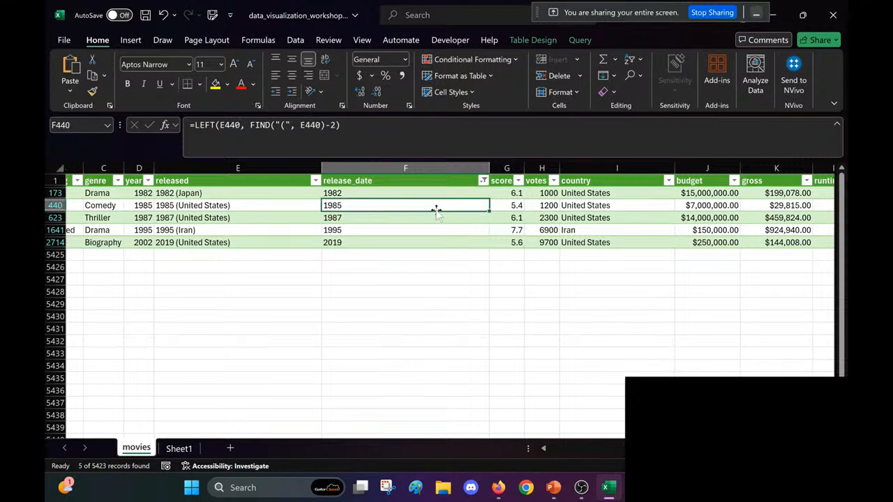
pyautogui.hotkey('ctrl', 'a')
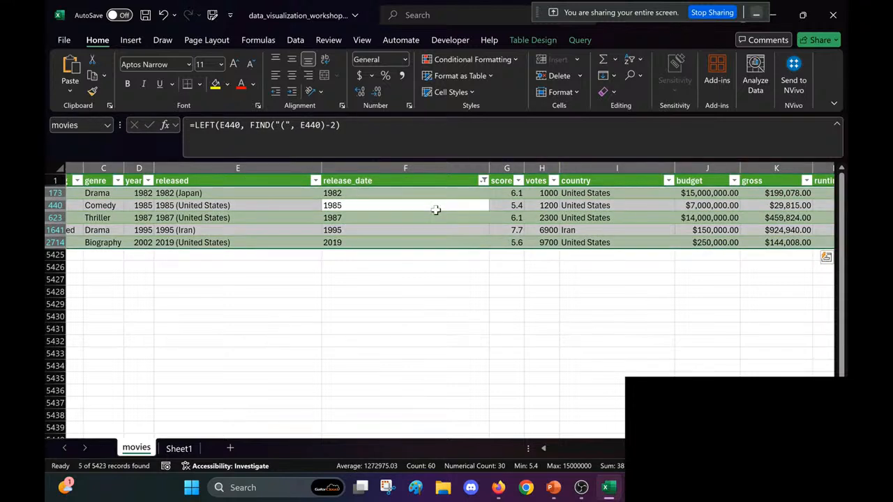
pyautogui.rightClick(435, 210)
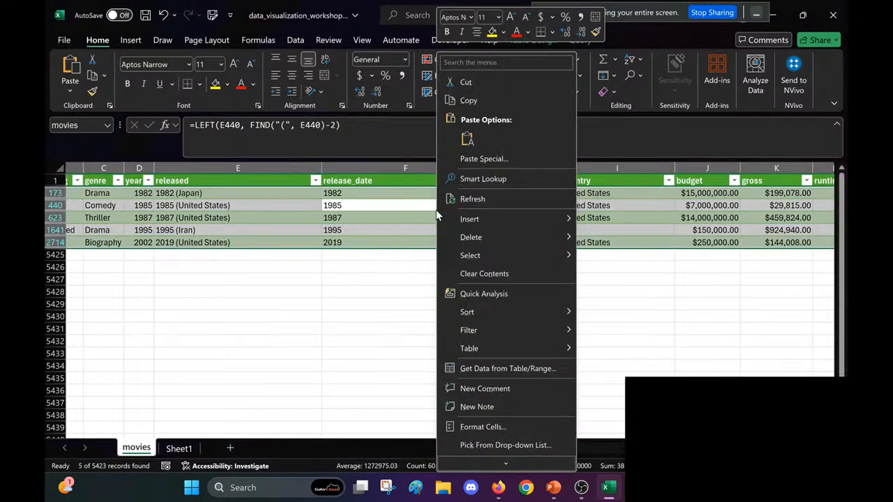
pyautogui.moveTo(489, 232)
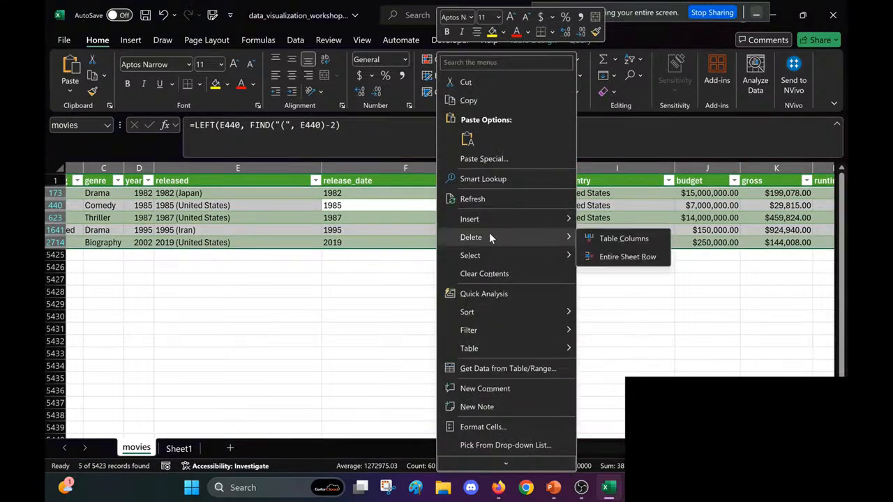
pyautogui.click(624, 258)
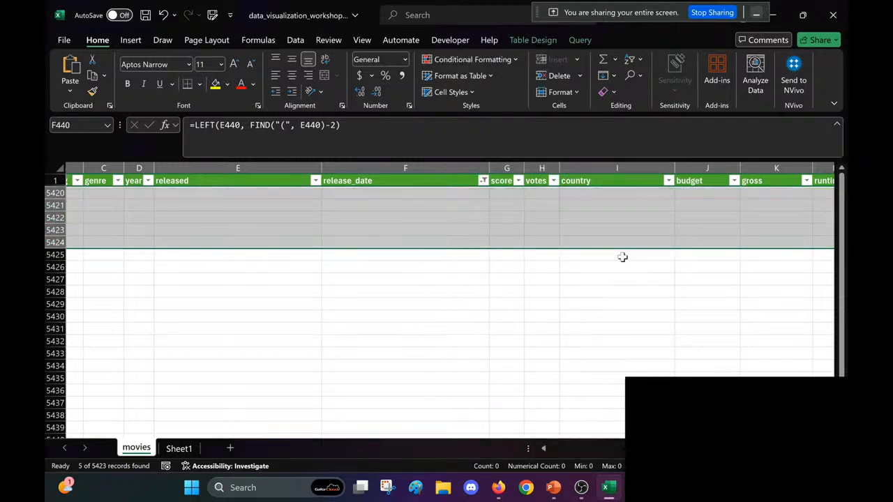
pyautogui.click(623, 258)
# Step: Show all movie records again by reselecting every value in the release_date filter, and save the workbook
pyautogui.click(483, 181)
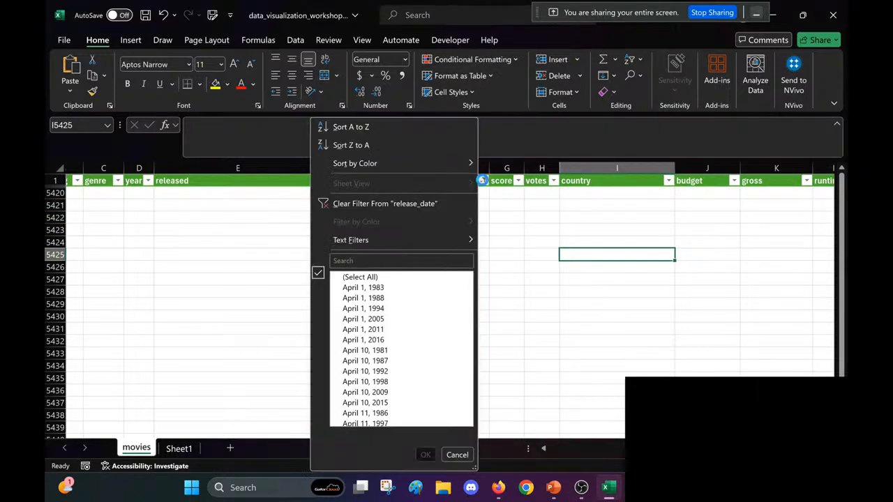
pyautogui.click(356, 277)
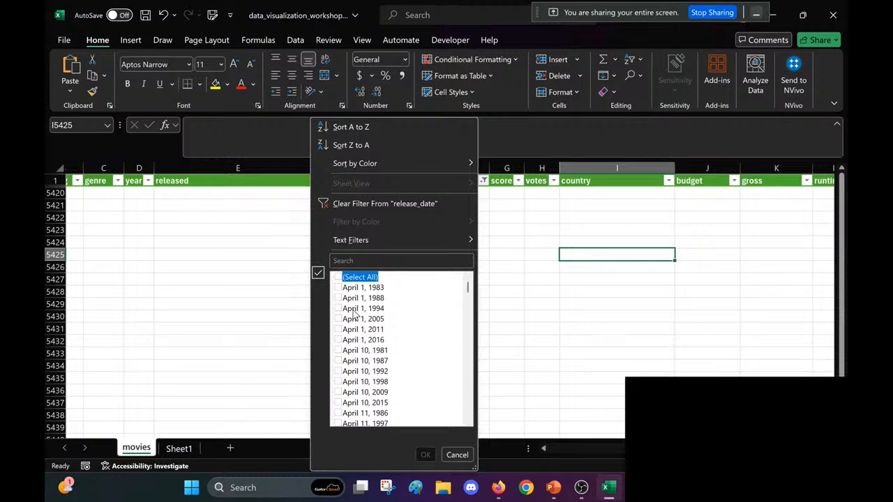
pyautogui.click(353, 277)
pyautogui.click(425, 455)
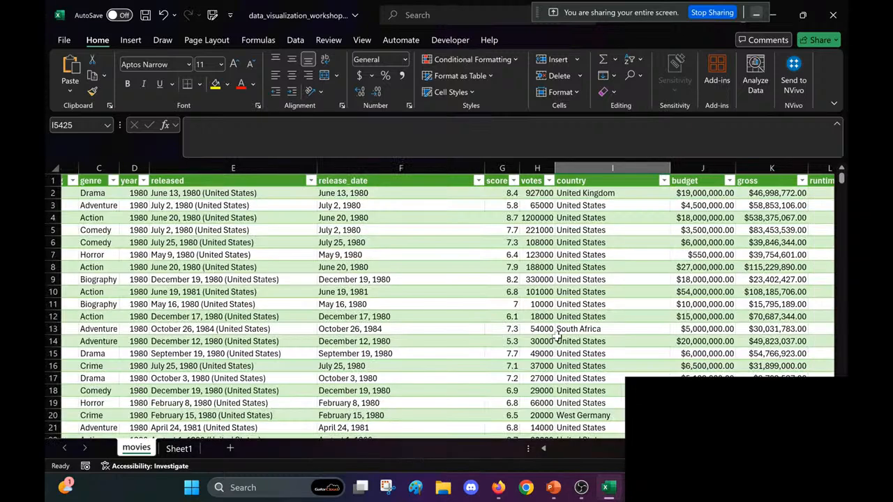
pyautogui.click(558, 337)
pyautogui.hscroll(-3, 551, 328)
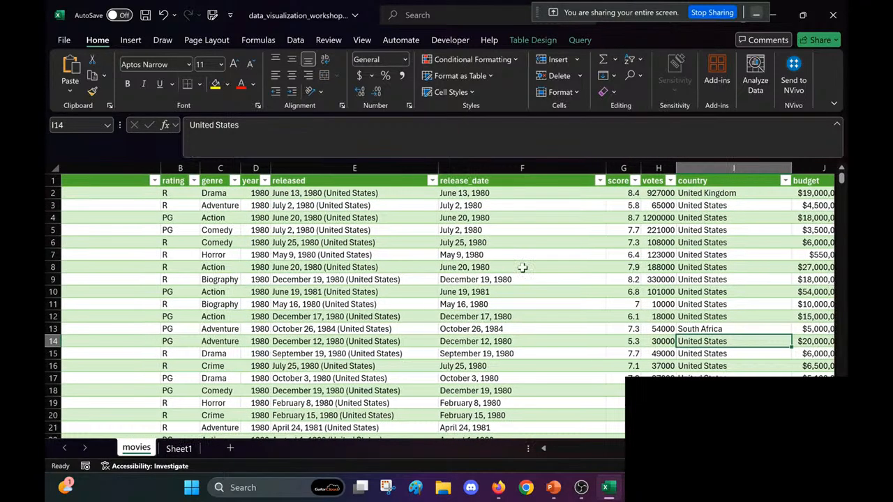
pyautogui.hotkey('ctrl', 's')
pyautogui.hscroll(1, 522, 267)
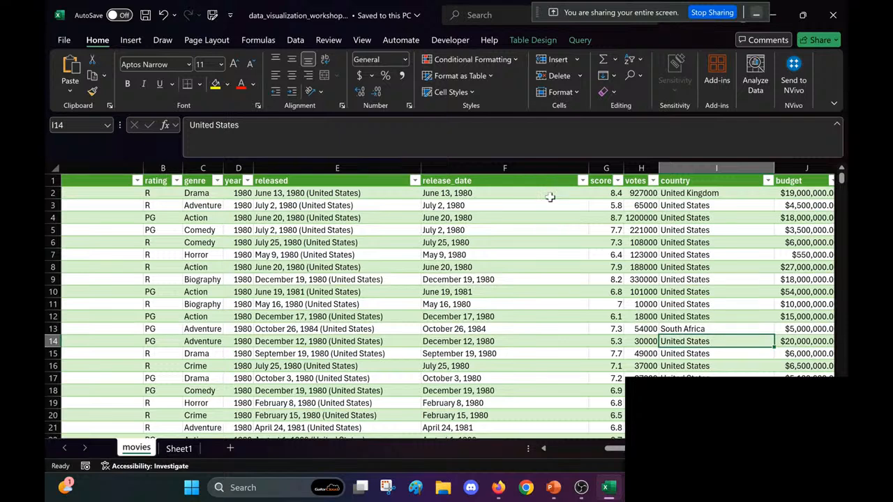
# Step: Replace the release_date formulas from F2 down with their plain values by copying and pasting as values, and save the workbook
pyautogui.click(550, 198)
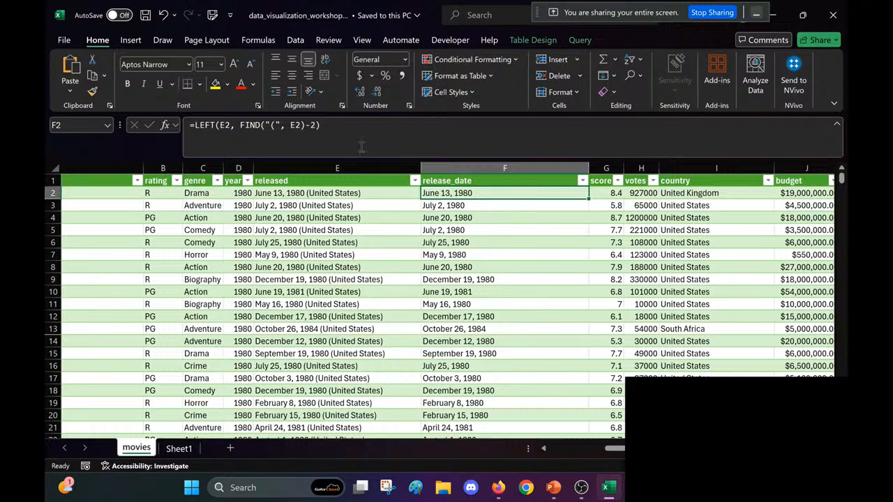
pyautogui.click(468, 232)
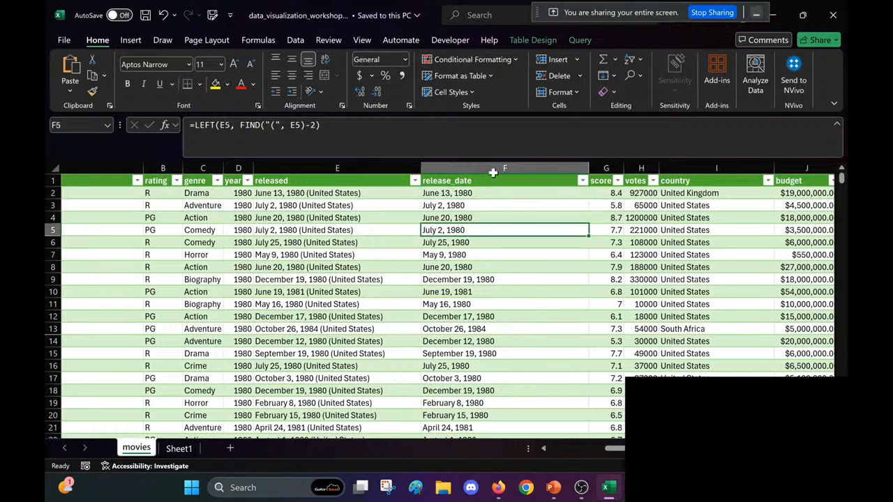
pyautogui.click(463, 195)
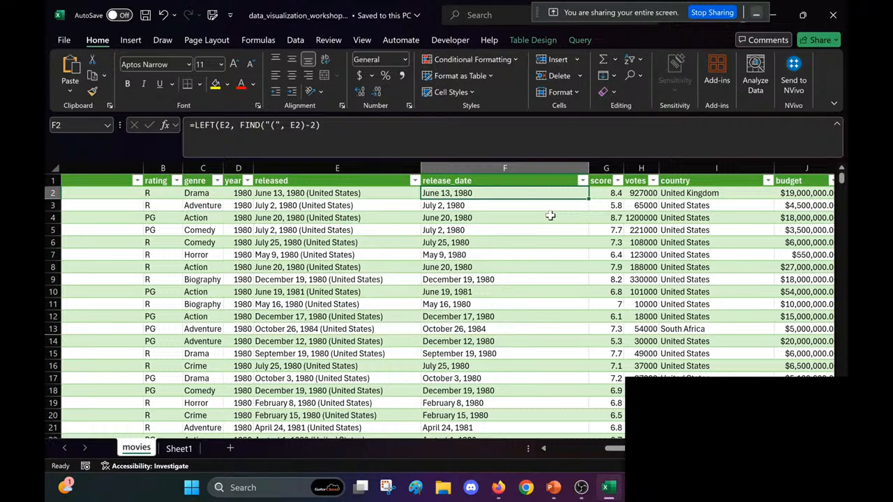
pyautogui.hotkey('ctrl', 'shift', 'Down')
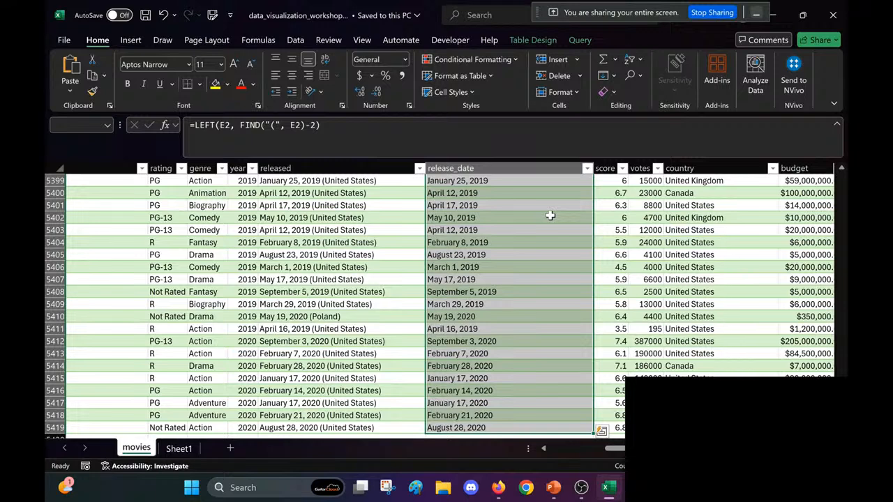
pyautogui.moveTo(842, 425); pyautogui.dragTo(836, 137)
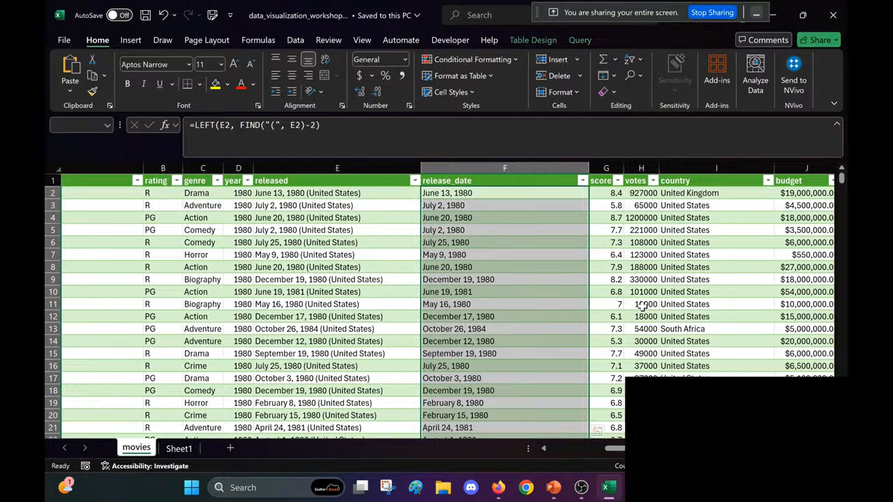
pyautogui.hotkey('ctrl', 'c')
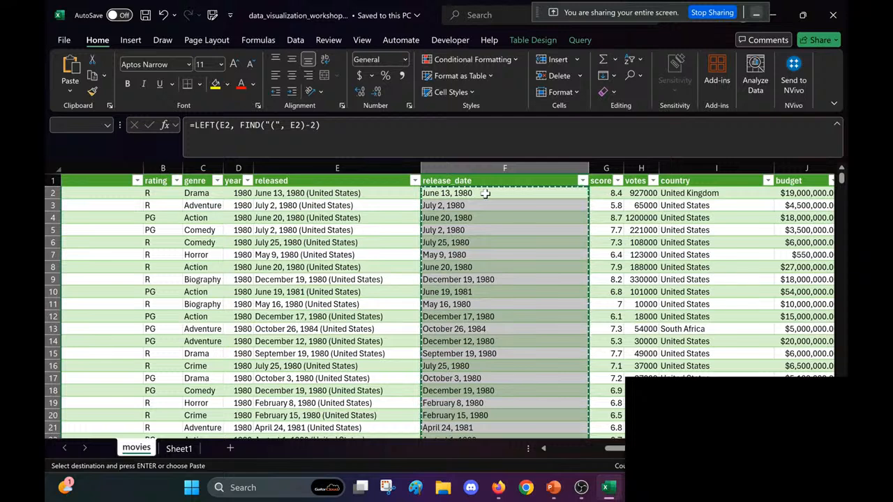
pyautogui.rightClick(483, 192)
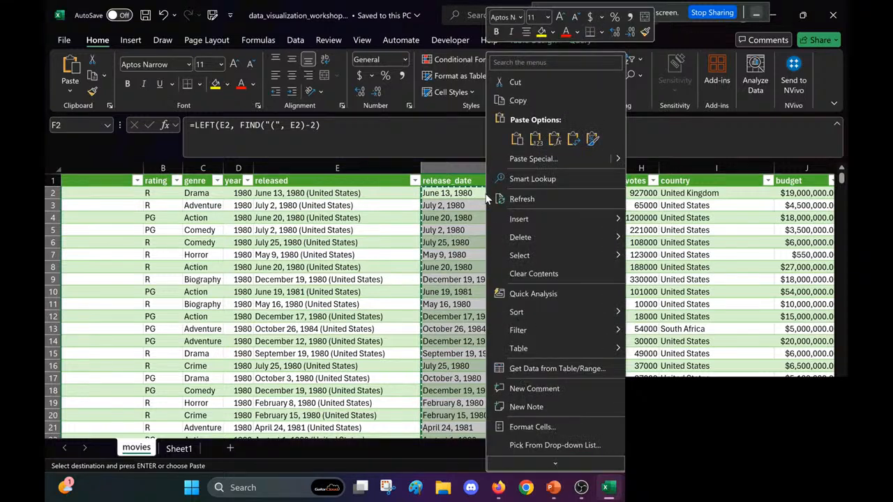
pyautogui.click(535, 139)
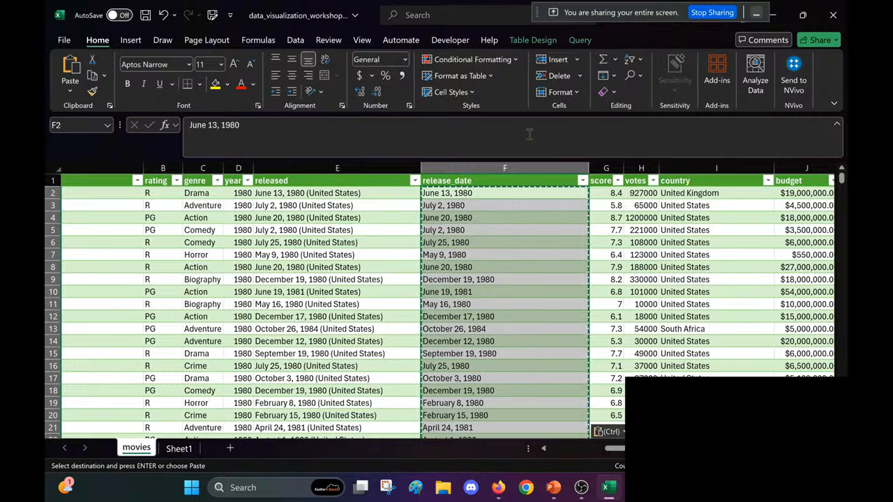
pyautogui.click(450, 195)
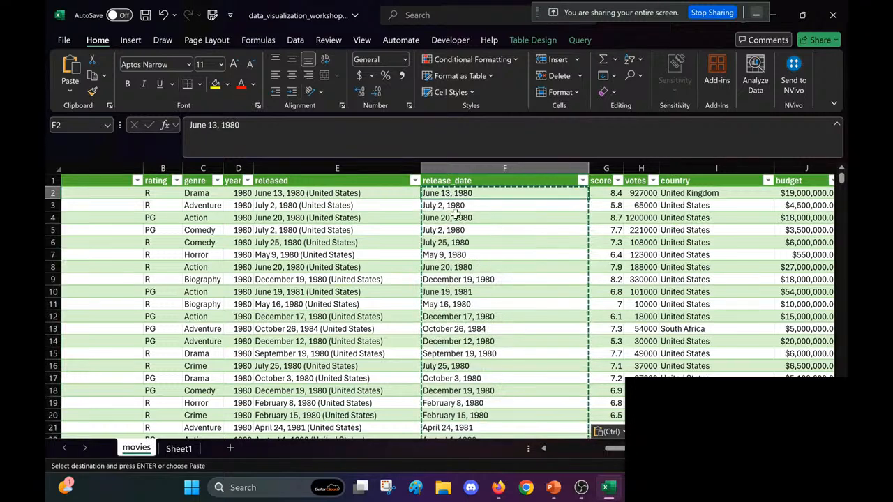
pyautogui.click(461, 218)
pyautogui.press('Escape')
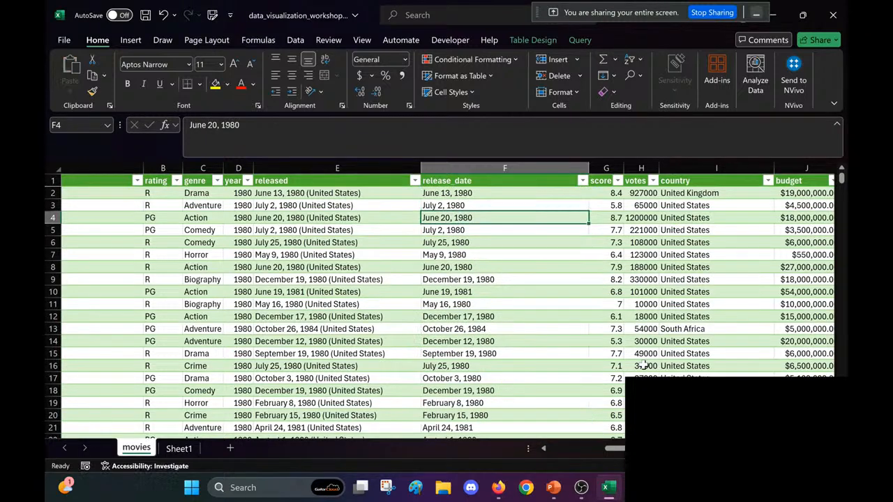
pyautogui.hotkey('ctrl', 's')
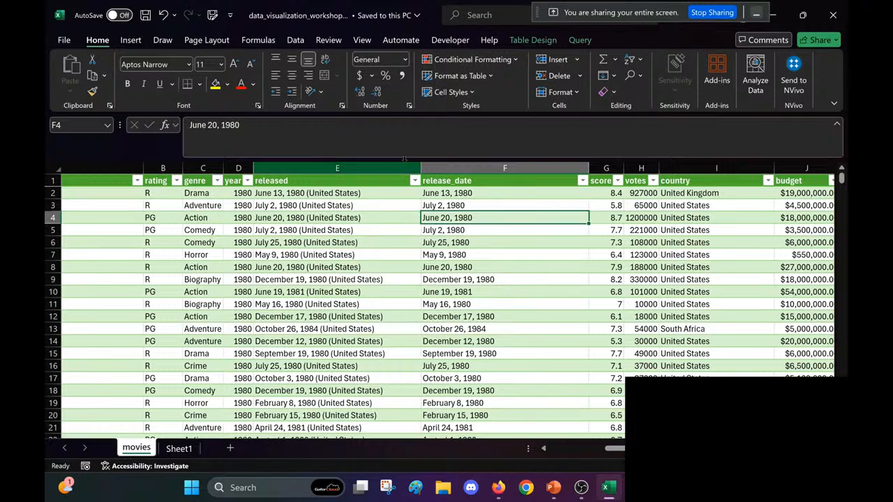
# Step: Delete the original released column E from the movies table
pyautogui.click(377, 166)
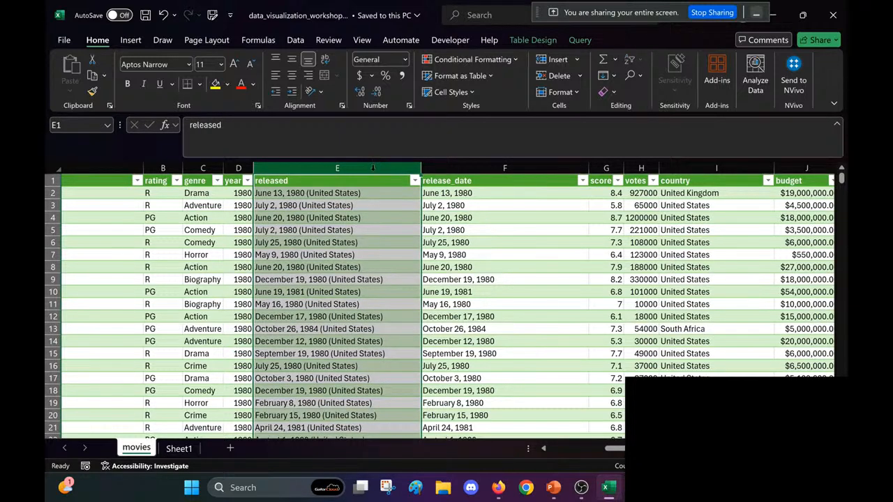
pyautogui.rightClick(373, 168)
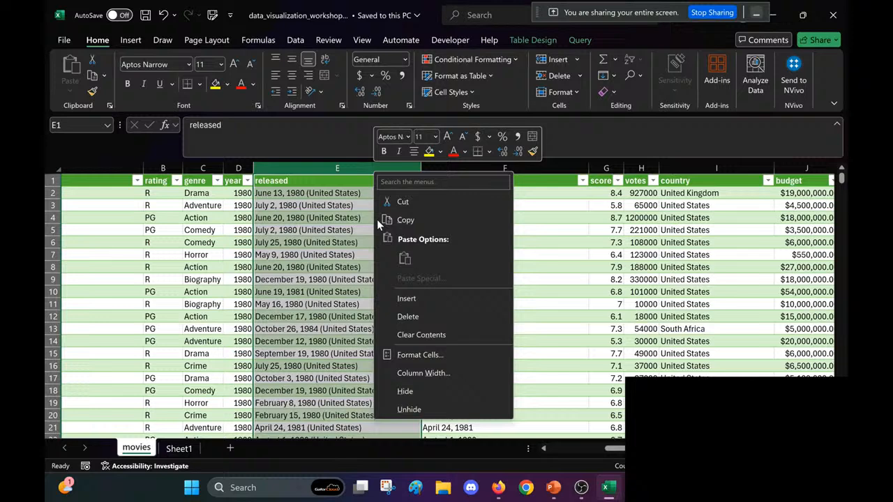
pyautogui.click(426, 311)
pyautogui.click(342, 243)
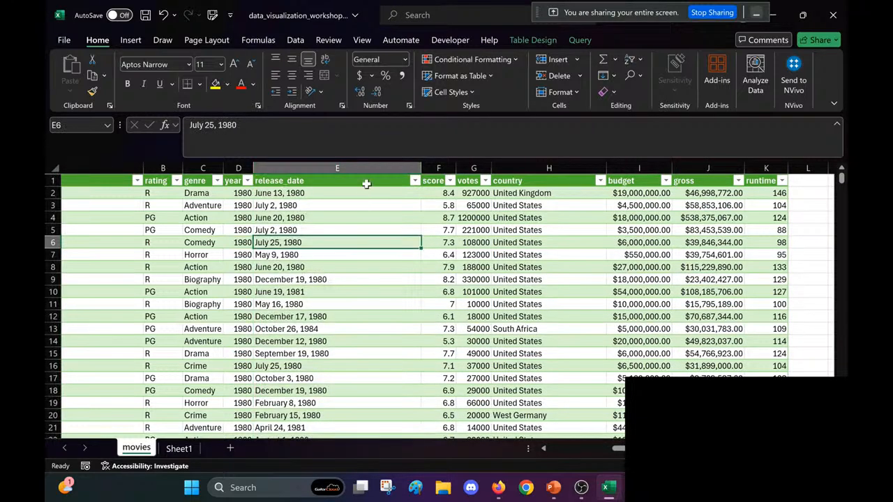
# Step: Save the workbook and apply the Short Date number format to the whole release_date column
pyautogui.click(370, 168)
pyautogui.hotkey('ctrl', 's')
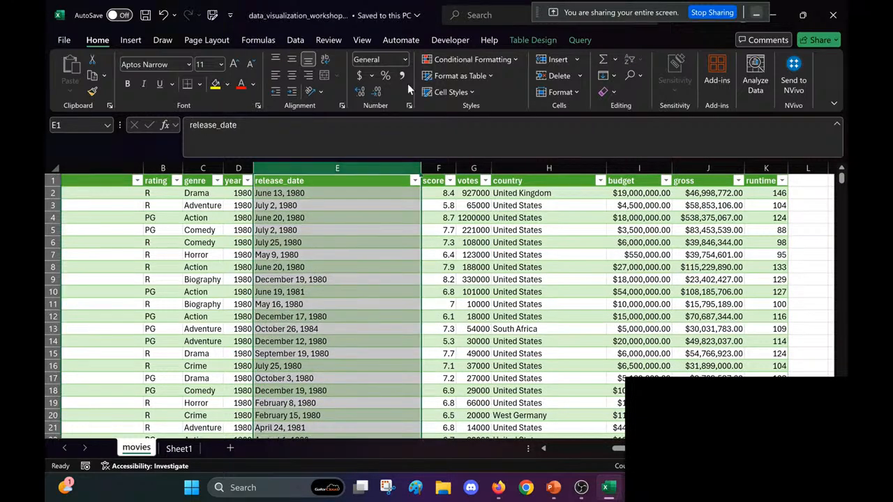
pyautogui.click(404, 60)
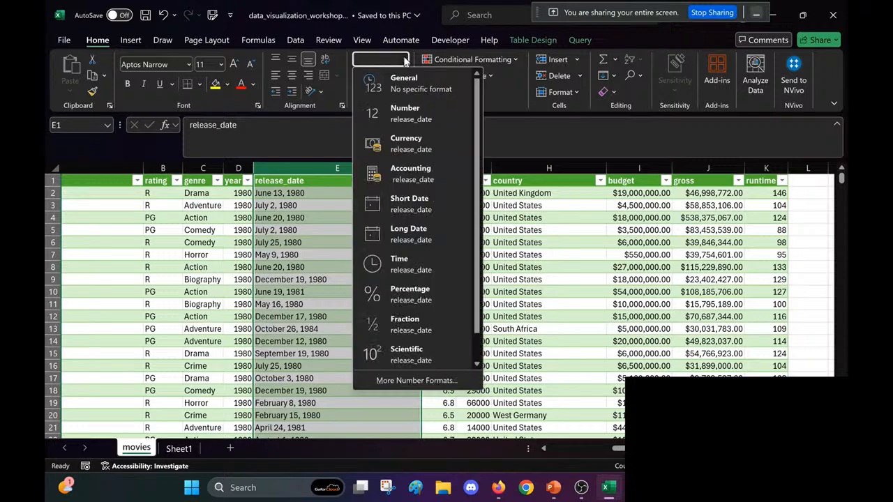
pyautogui.click(405, 208)
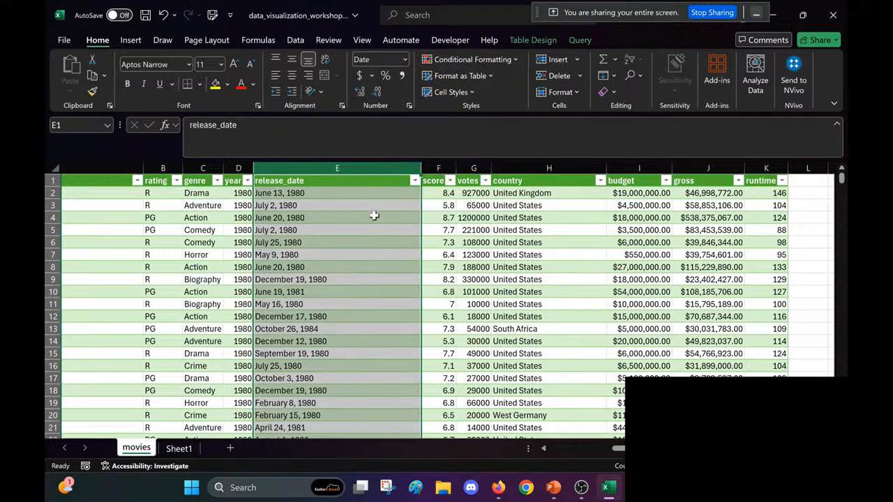
pyautogui.click(373, 215)
pyautogui.click(354, 195)
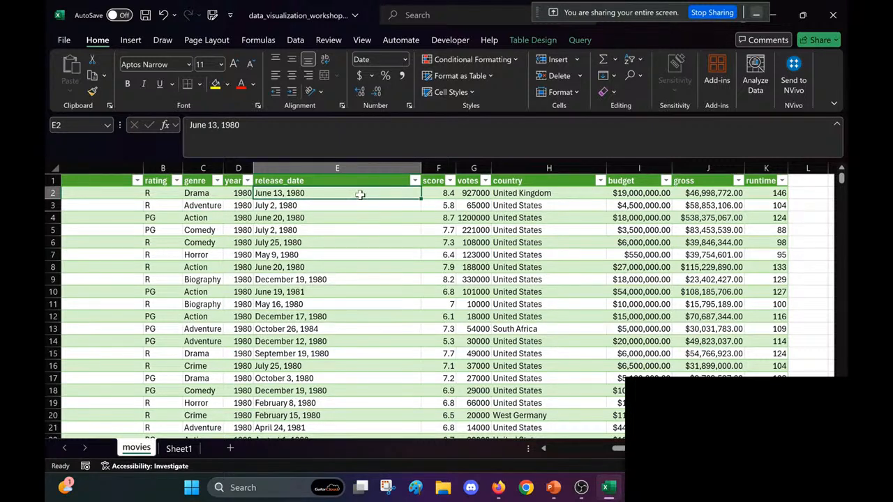
# Step: Insert a new column before score and enter =DATEVALUE(E2) in F2 to convert the release_date text into dates
pyautogui.click(437, 169)
pyautogui.rightClick(435, 169)
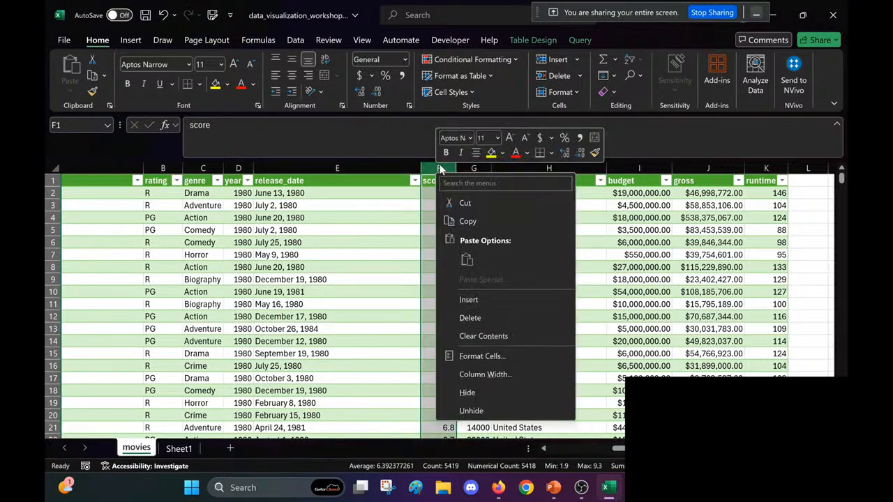
pyautogui.click(478, 297)
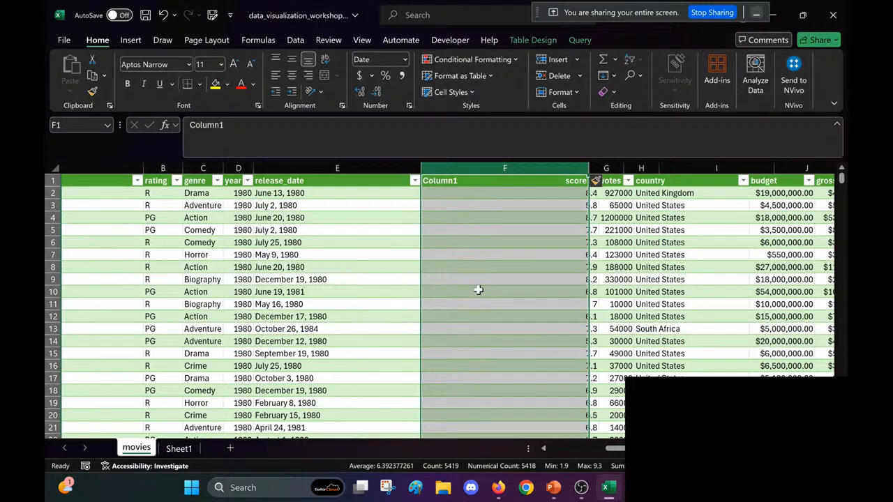
pyautogui.click(455, 193)
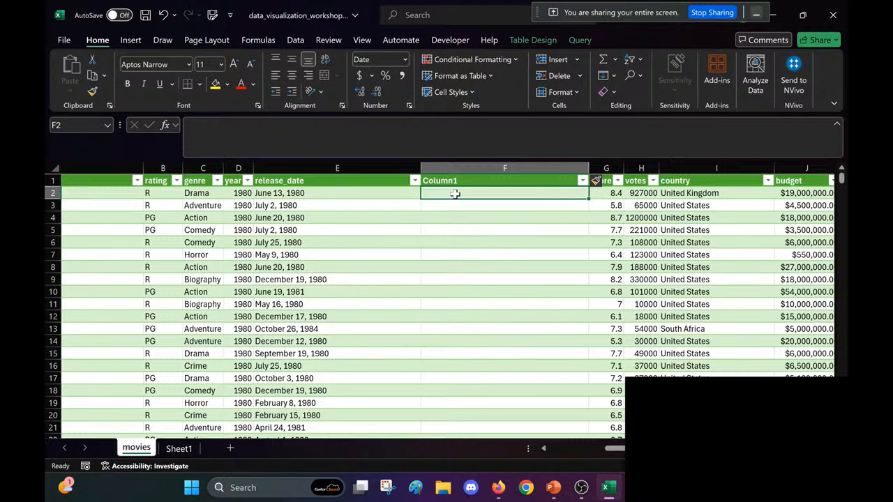
pyautogui.write('=datevalue(')
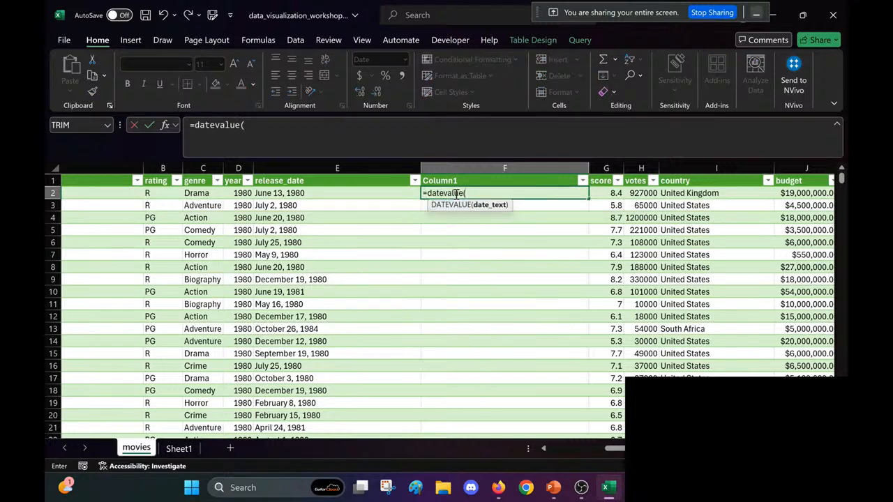
pyautogui.write('E2)')
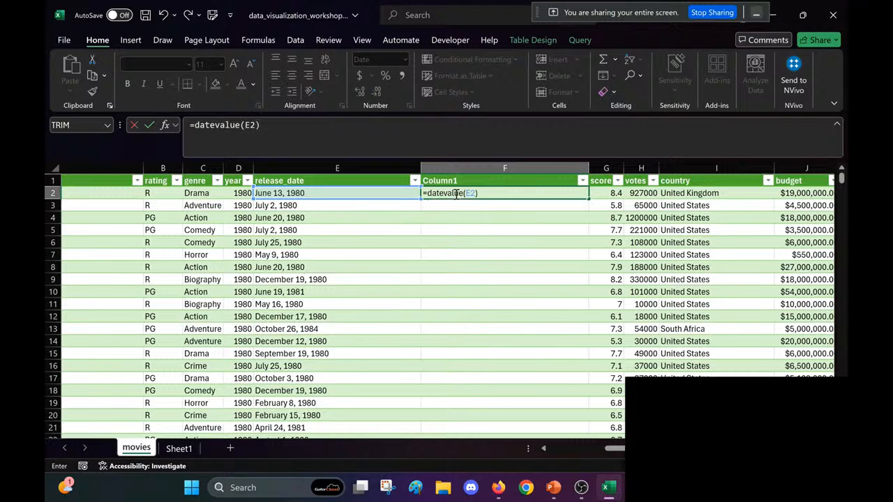
pyautogui.press('Return')
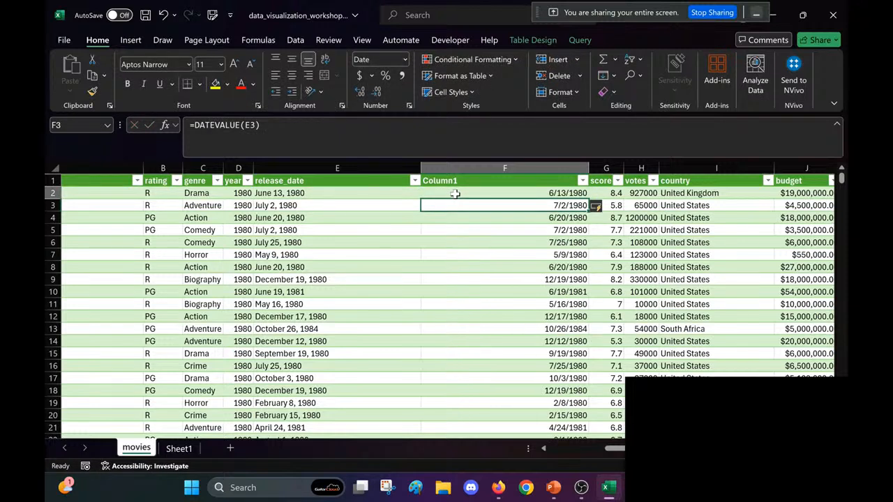
# Step: Compare the text entries in release_date with the converted dates and DATEVALUE formulas in Column1
pyautogui.click(335, 194)
pyautogui.click(315, 280)
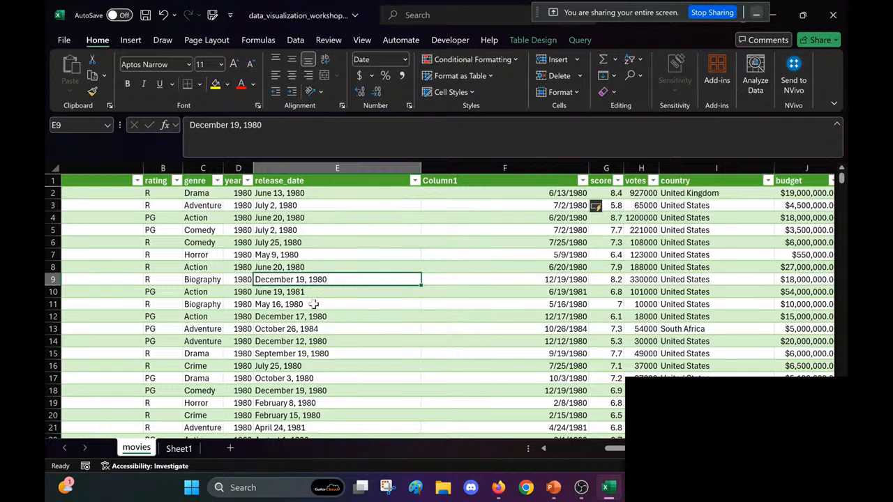
pyautogui.click(312, 293)
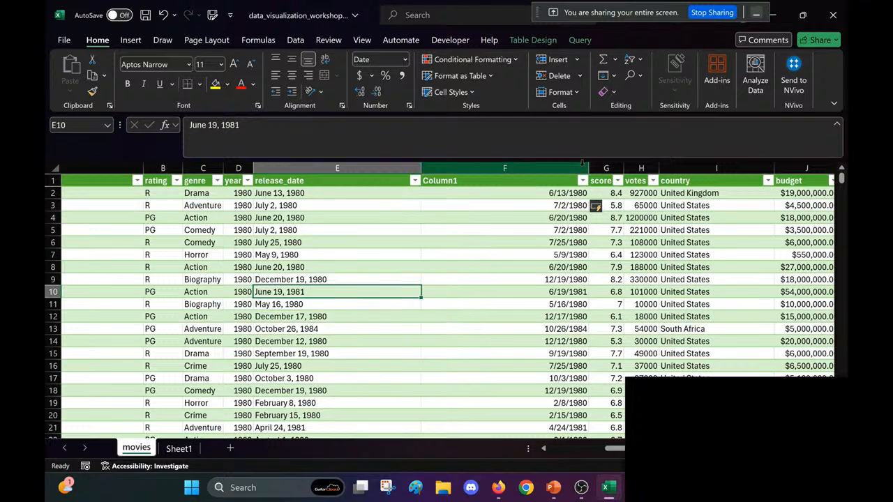
pyautogui.click(468, 196)
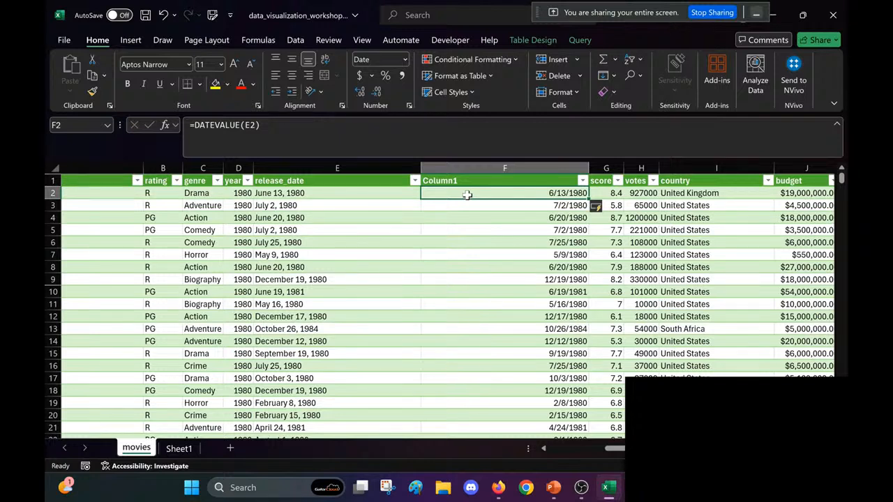
pyautogui.click(547, 242)
pyautogui.click(530, 294)
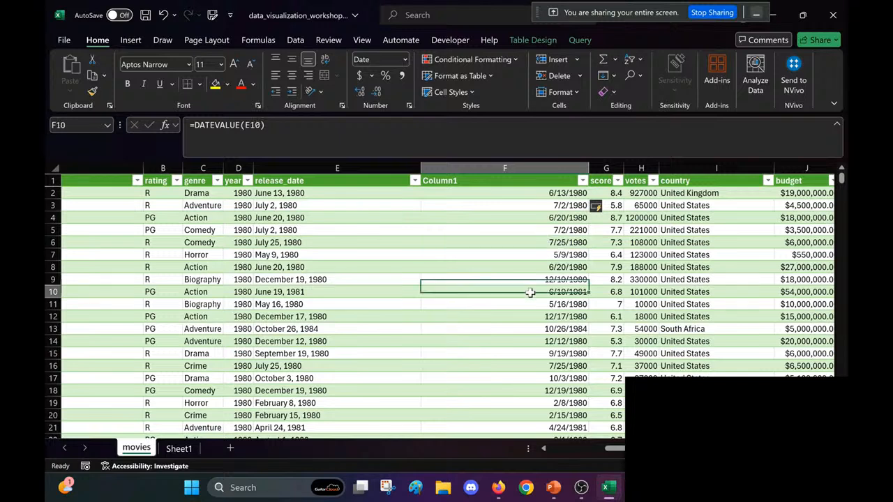
pyautogui.click(502, 193)
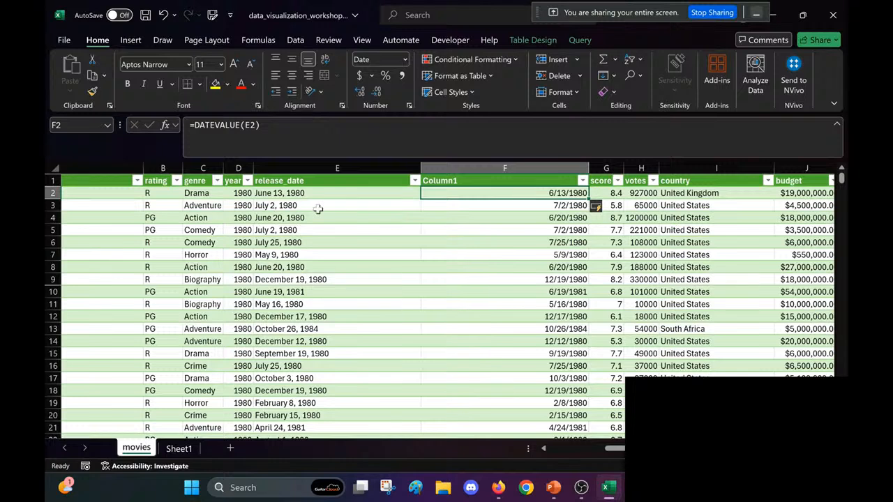
# Step: Replace the DATEVALUE formulas throughout Column1 with their values and save the workbook
pyautogui.click(346, 193)
pyautogui.click(525, 191)
pyautogui.hotkey('ctrl', 'shift', 'Down')
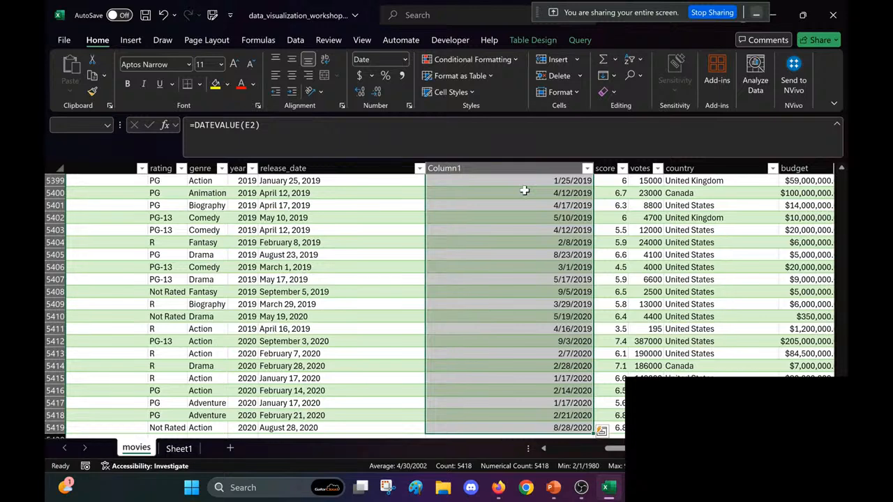
pyautogui.hotkey('ctrl', 'c')
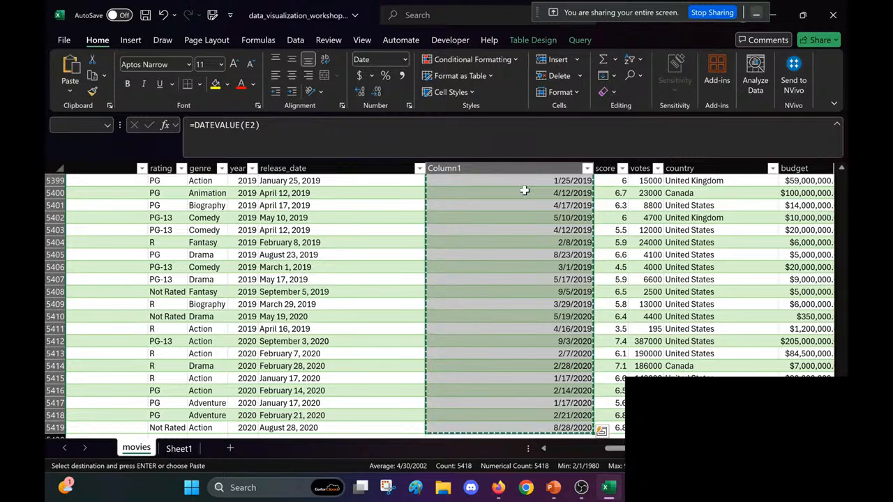
pyautogui.hotkey('ctrl', 'shift', 'Up')
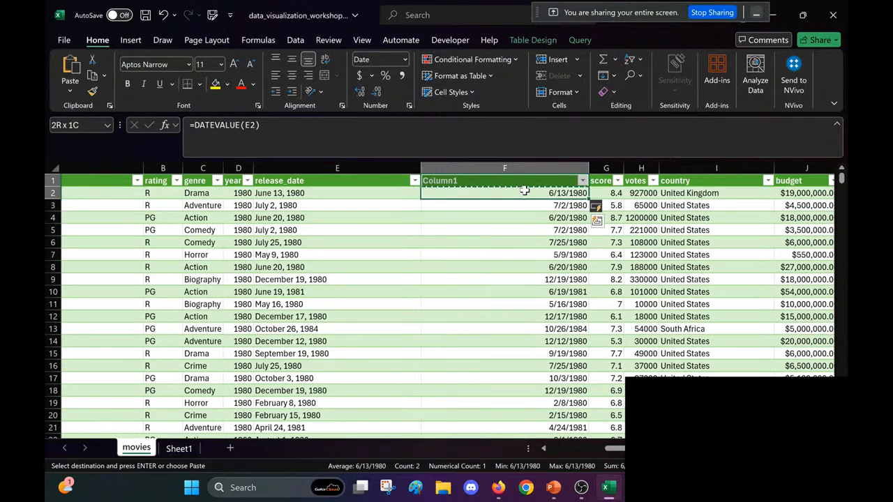
pyautogui.hotkey('shift', 'Down')
pyautogui.hotkey('ctrl', 'shift', 'Down')
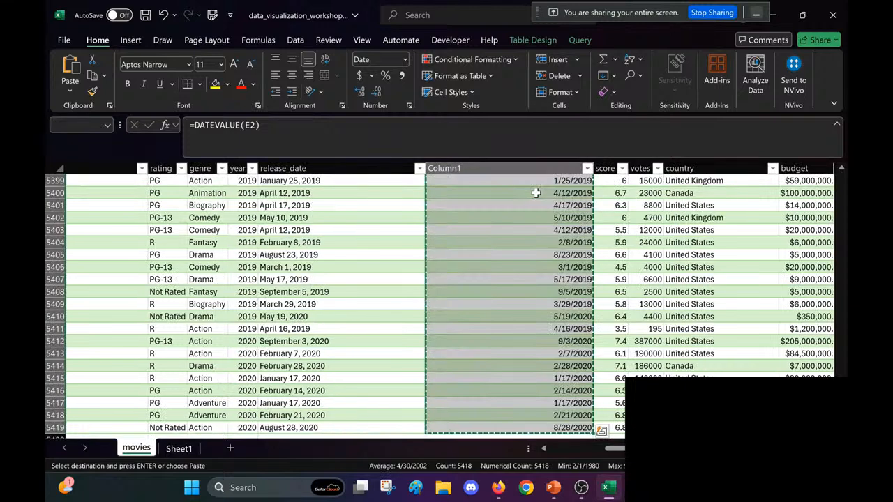
pyautogui.rightClick(537, 194)
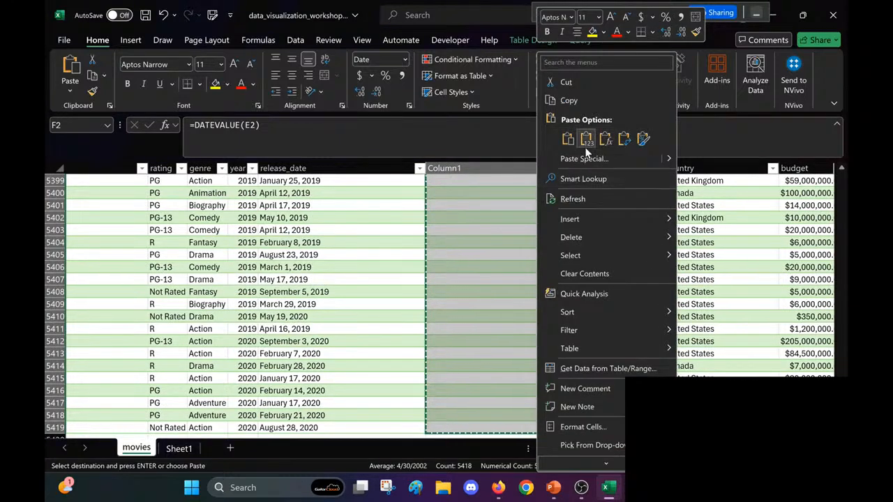
pyautogui.click(587, 140)
pyautogui.click(528, 230)
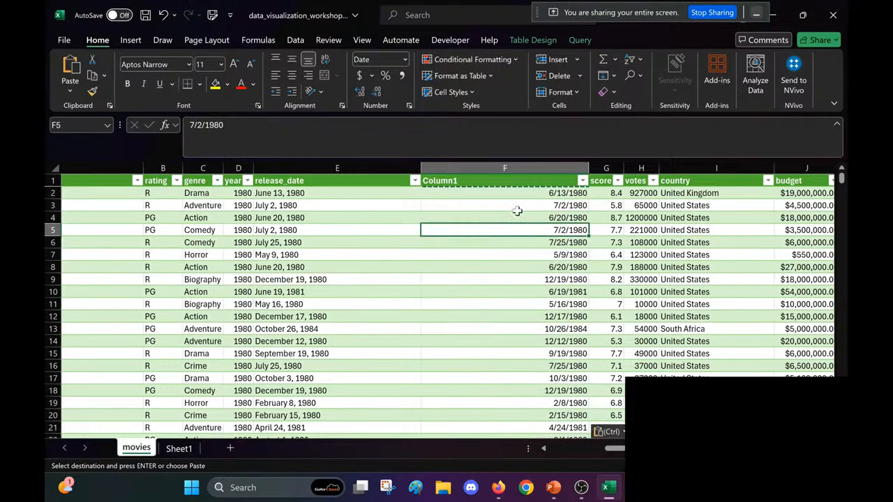
pyautogui.hotkey('ctrl', 's')
# Step: Delete the text-based release_date column E from the movies table
pyautogui.click(492, 193)
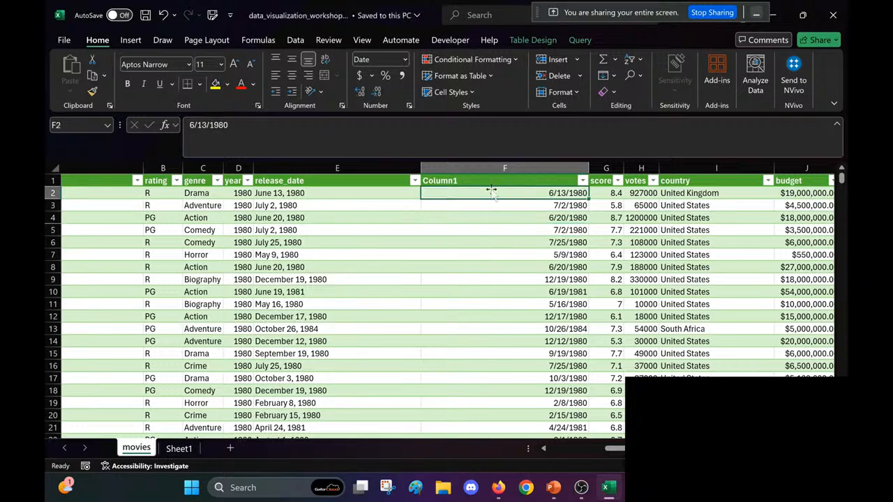
pyautogui.click(381, 167)
pyautogui.rightClick(381, 168)
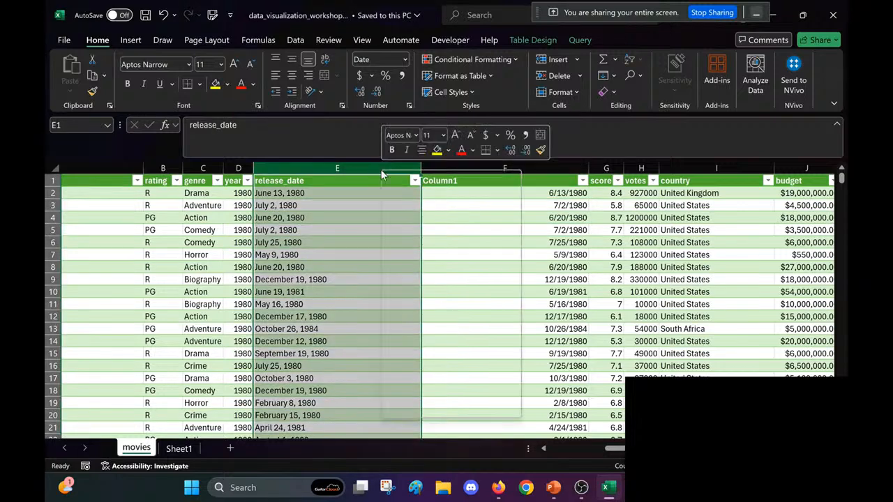
pyautogui.click(439, 316)
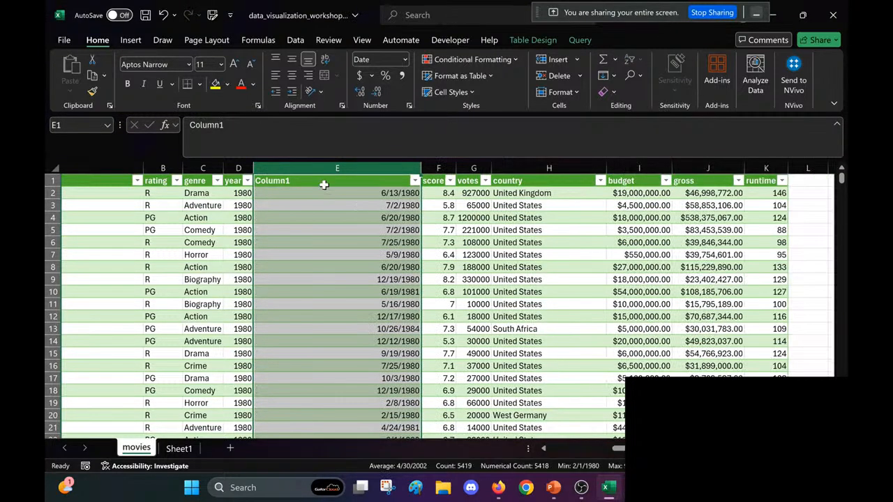
# Step: Rename the Column1 header to release_date, fit the column width to its contents, and save the workbook
pyautogui.doubleClick(277, 141)
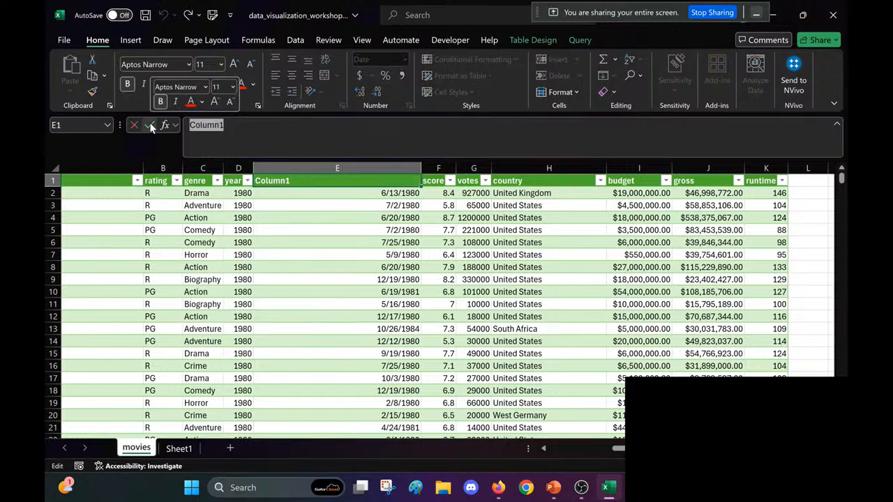
pyautogui.write('release_date')
pyautogui.press('Return')
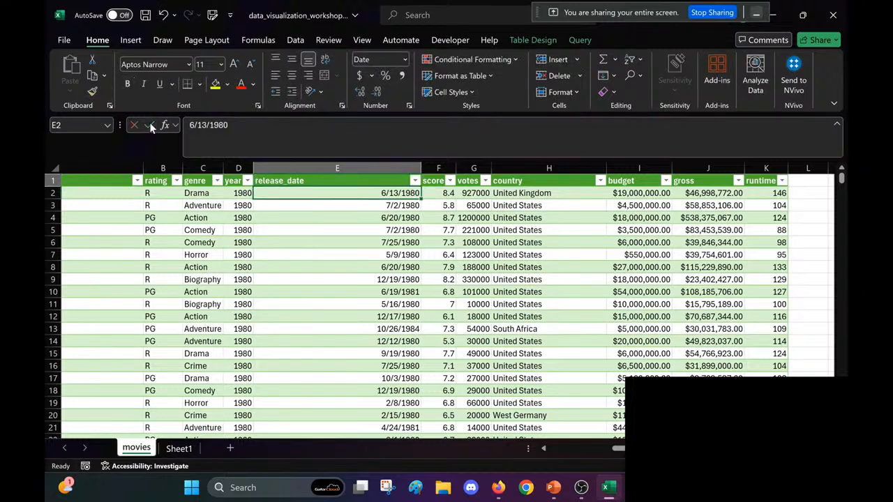
pyautogui.doubleClick(421, 165)
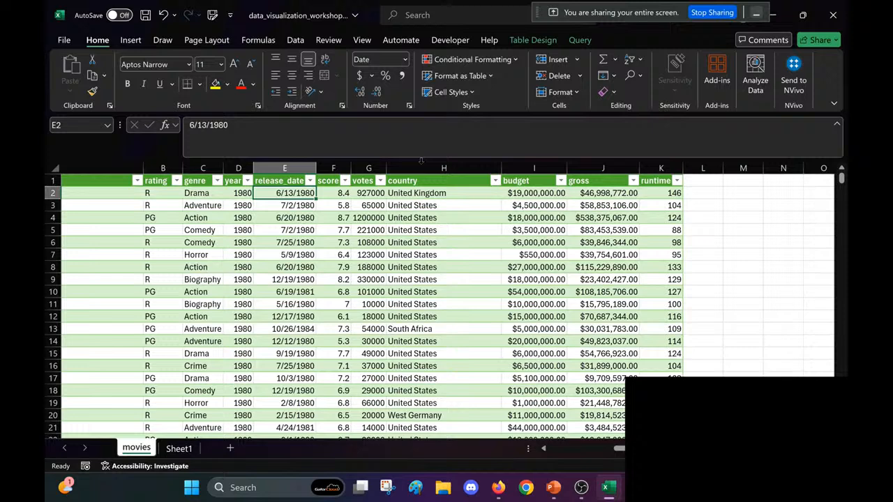
pyautogui.click(357, 307)
pyautogui.hscroll(-3, 357, 307)
pyautogui.hotkey('ctrl', 's')
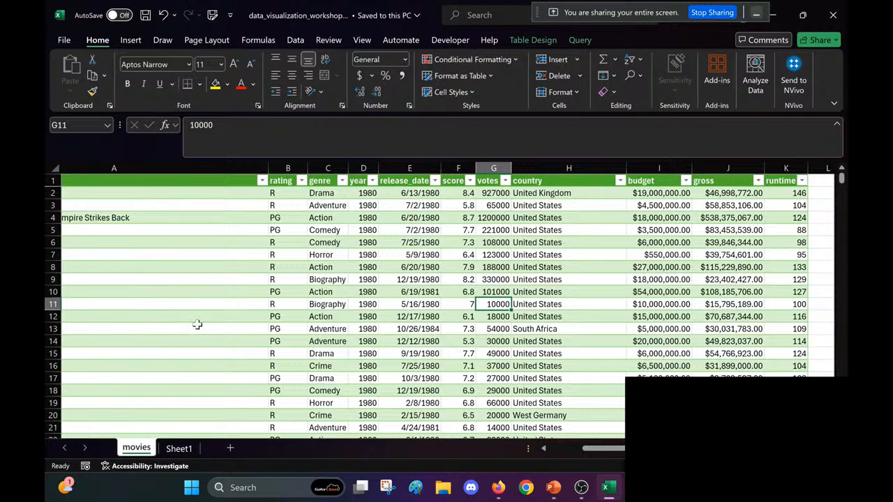
# Step: Select all data in the movies table as the source for a PivotTable
pyautogui.hscroll(-3, 197, 325)
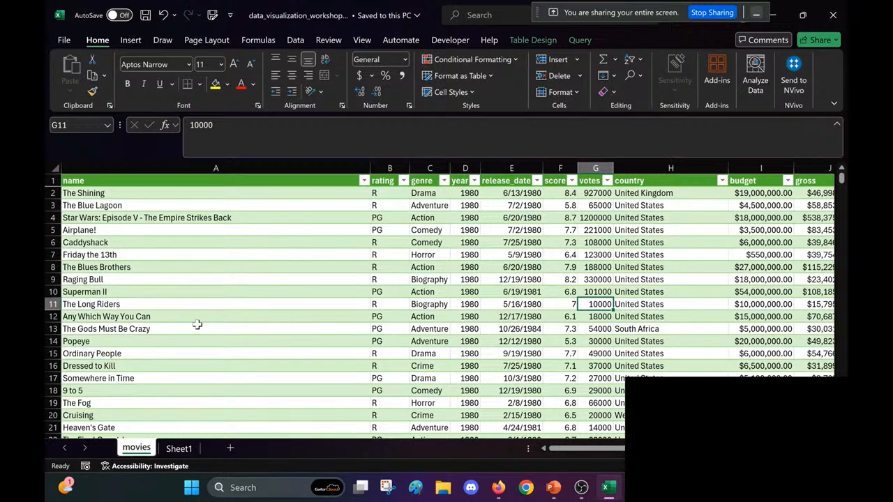
pyautogui.click(281, 292)
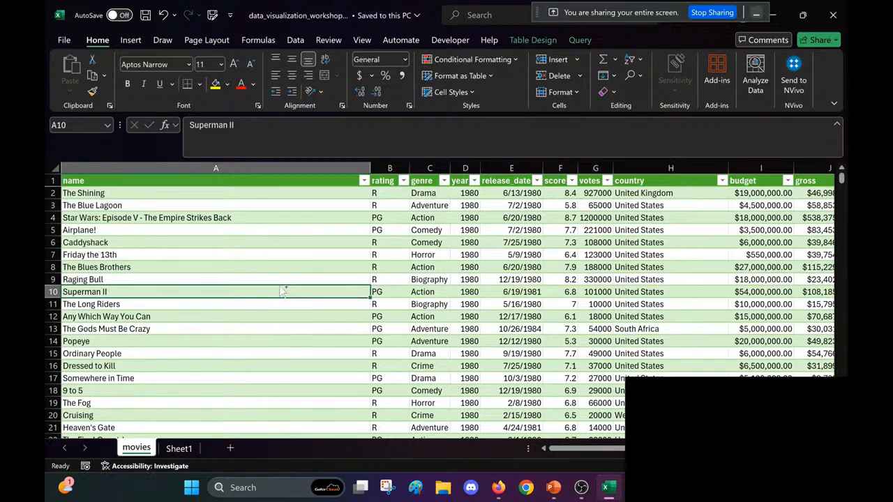
pyautogui.hotkey('ctrl', 'a')
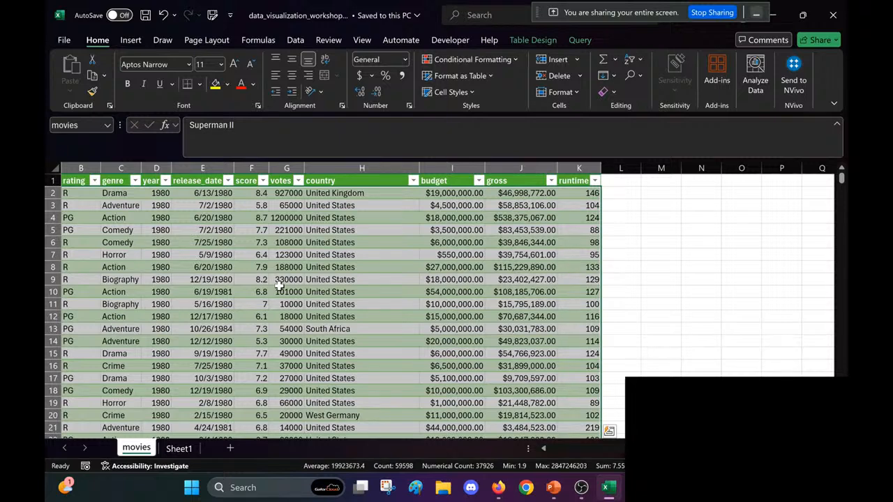
pyautogui.click(131, 40)
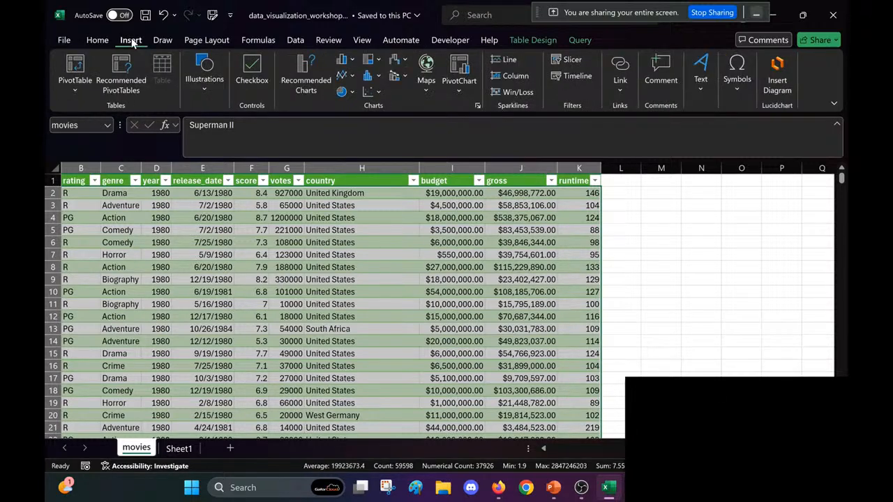
pyautogui.click(76, 66)
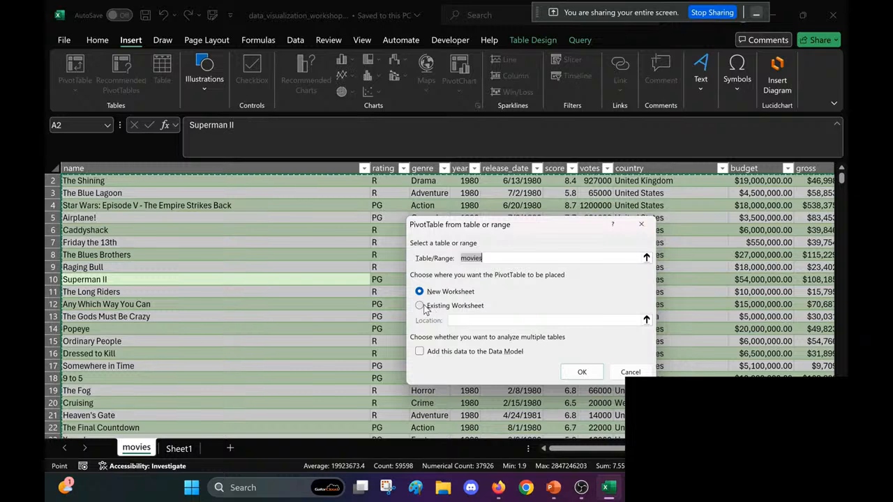
pyautogui.click(179, 448)
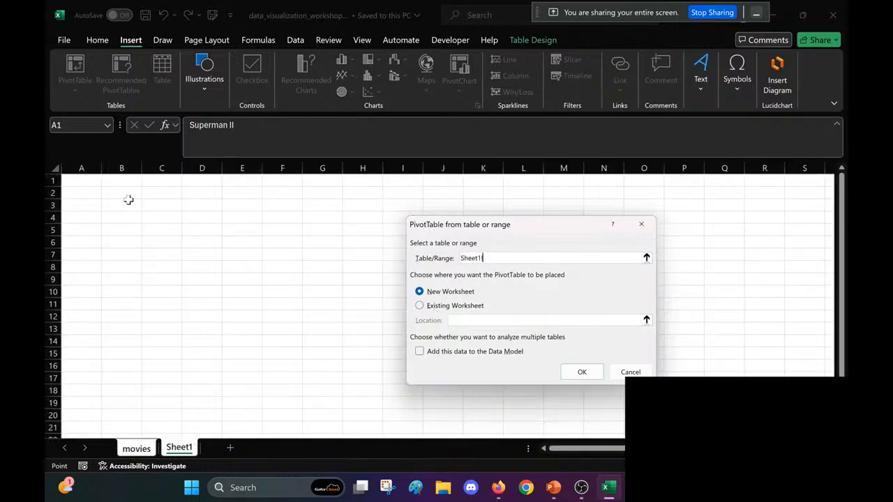
pyautogui.click(422, 306)
pyautogui.click(179, 448)
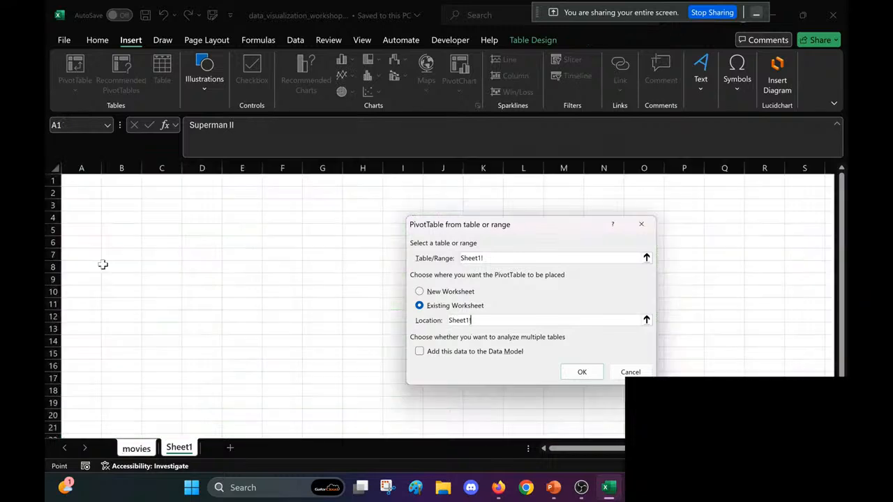
pyautogui.click(115, 209)
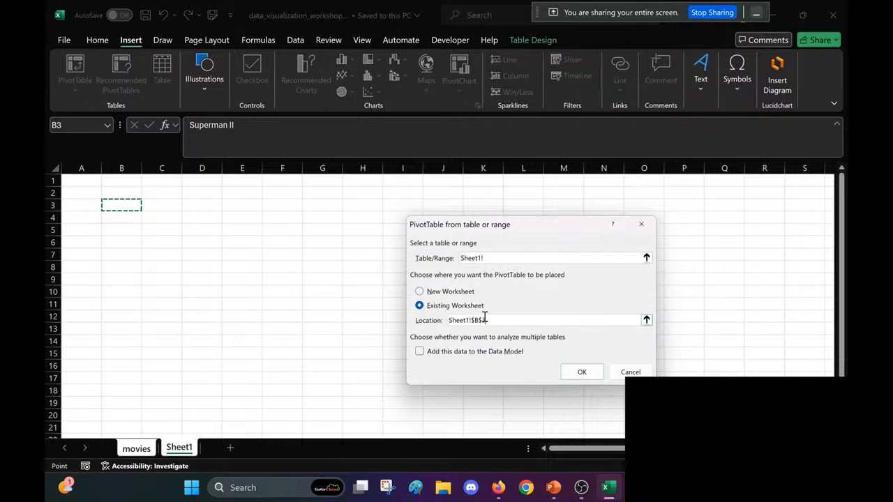
pyautogui.click(417, 293)
pyautogui.click(583, 373)
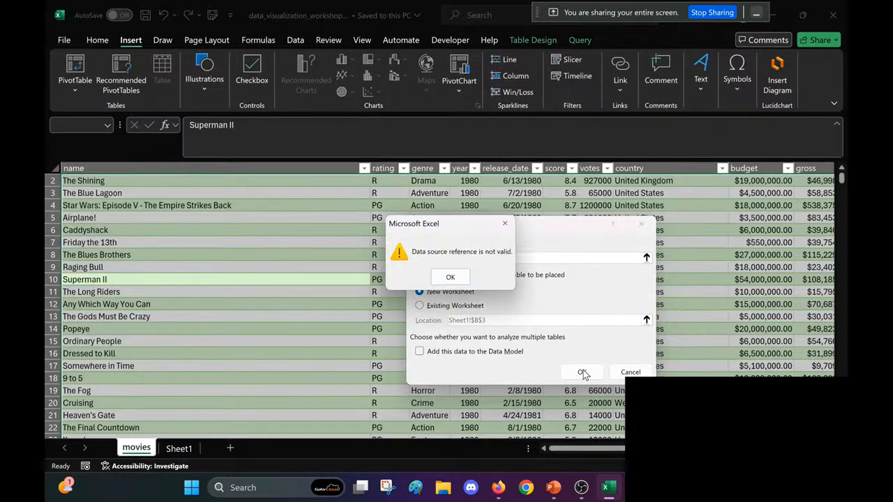
pyautogui.press('Return')
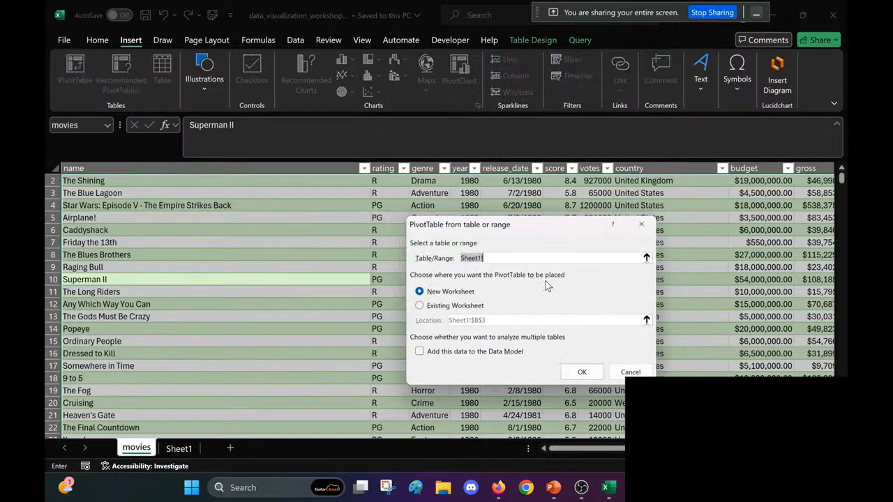
pyautogui.click(641, 224)
# Step: Create a PivotTable from the movies table on a new worksheet
pyautogui.hscroll(3, 335, 280)
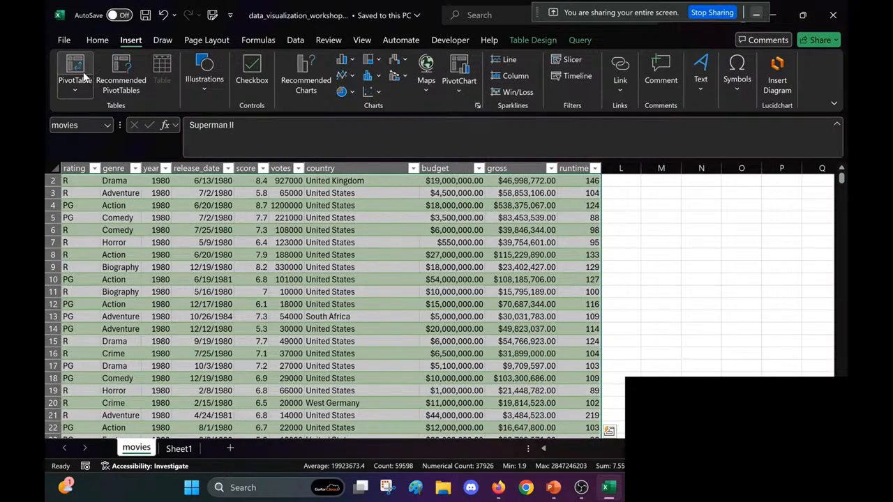
pyautogui.click(84, 74)
pyautogui.click(582, 372)
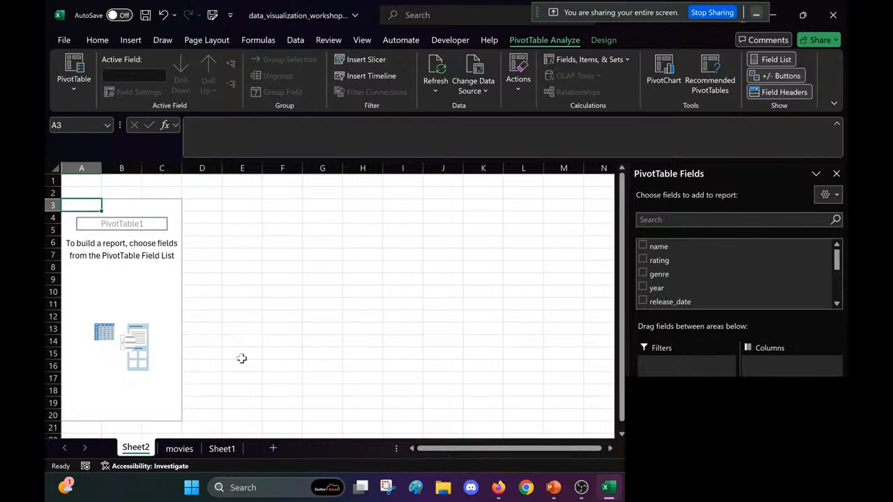
pyautogui.rightClick(137, 448)
pyautogui.click(187, 282)
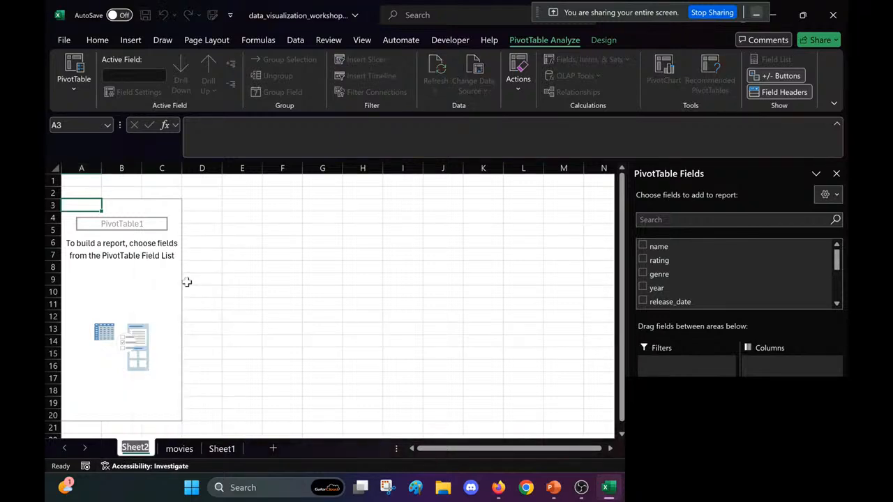
pyautogui.click(185, 279)
pyautogui.write('Pivo')
pyautogui.press('BackSpace')
pyautogui.press('BackSpace')
pyautogui.press('BackSpace')
pyautogui.press('BackSpace')
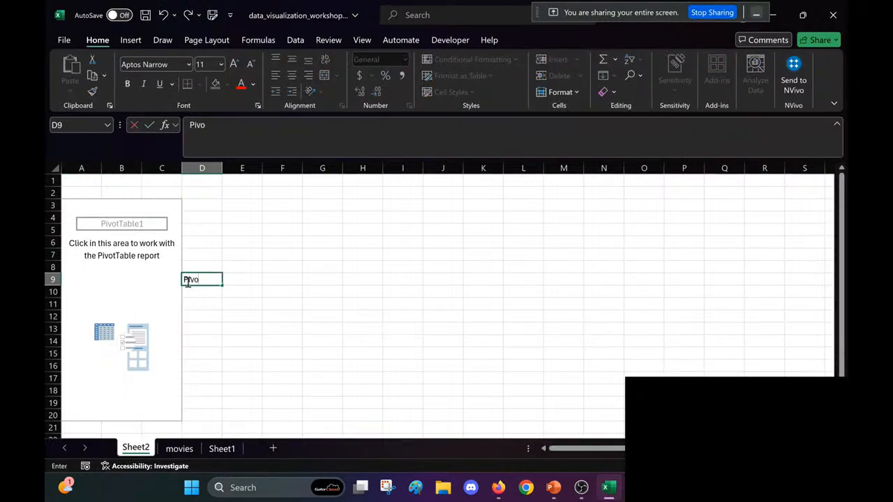
# Step: Rename the new worksheet to "PIvot Table" and select the empty PivotTable at A3 to show its fields
pyautogui.rightClick(136, 450)
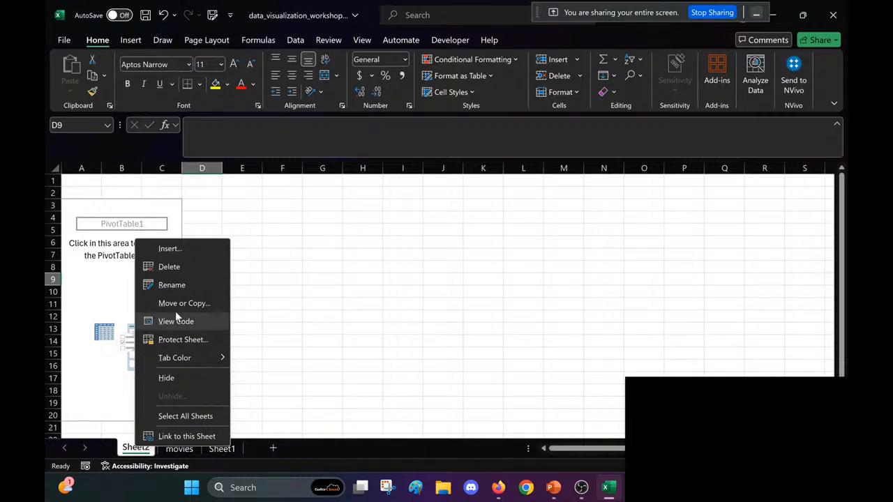
pyautogui.click(176, 283)
pyautogui.write('Pivot Table')
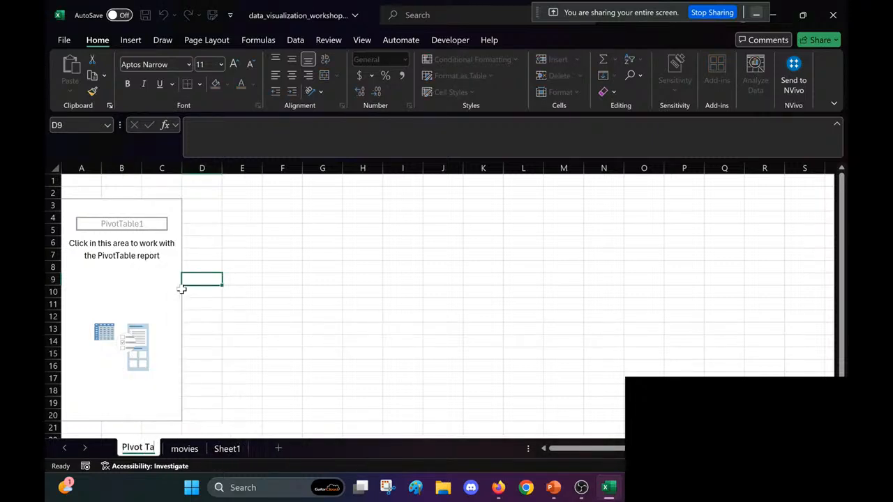
pyautogui.press('Return')
pyautogui.click(74, 206)
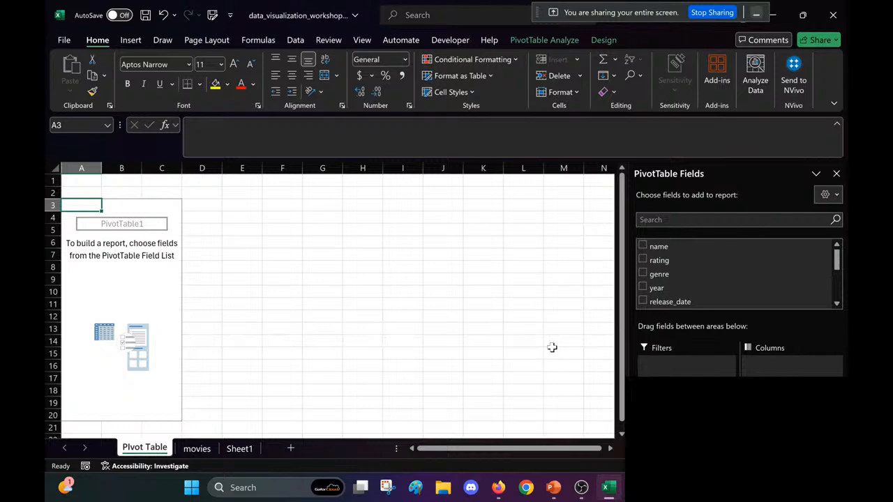
# Step: Return to the movies sheet and review the table's columns and the dates in release_date
pyautogui.click(197, 449)
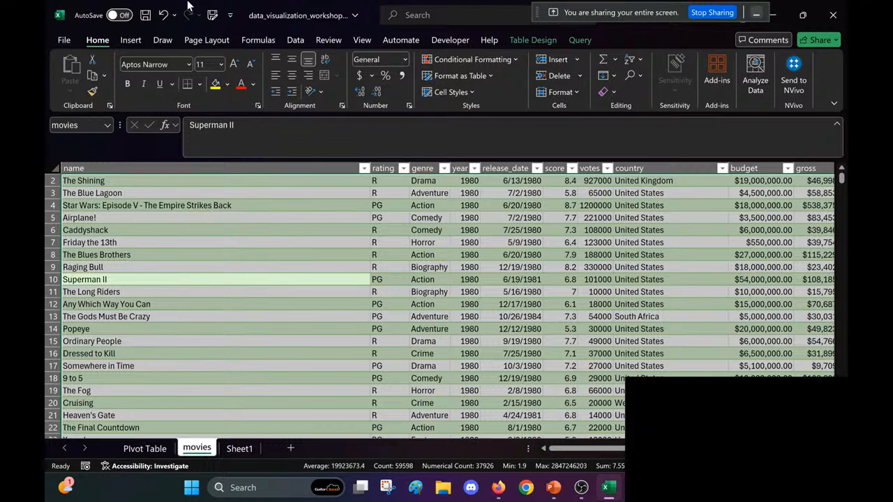
pyautogui.click(137, 41)
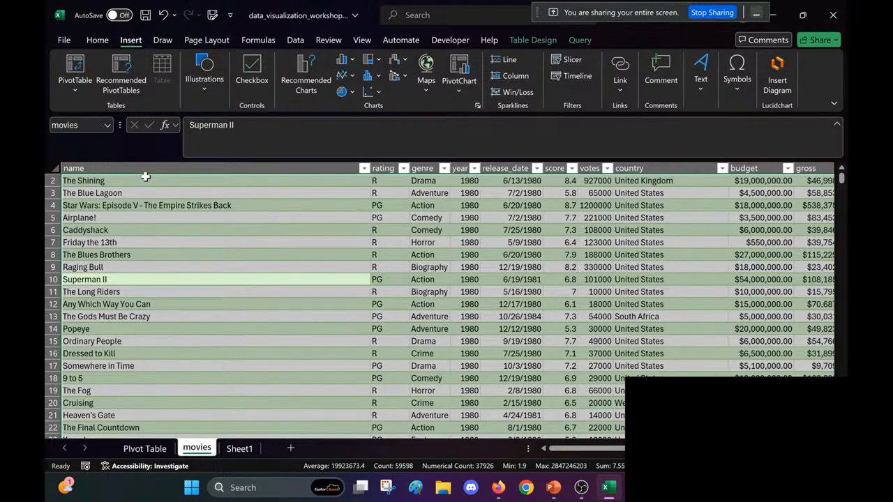
pyautogui.click(463, 365)
pyautogui.scroll(1, 462, 366)
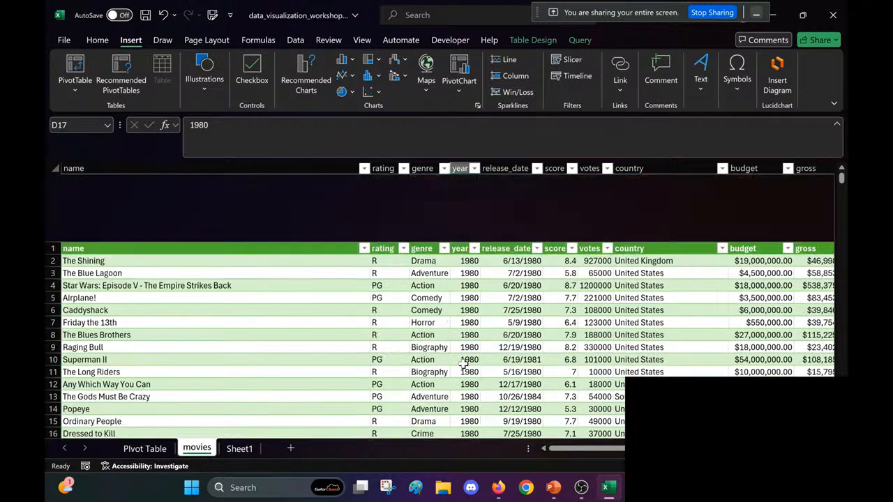
pyautogui.click(515, 193)
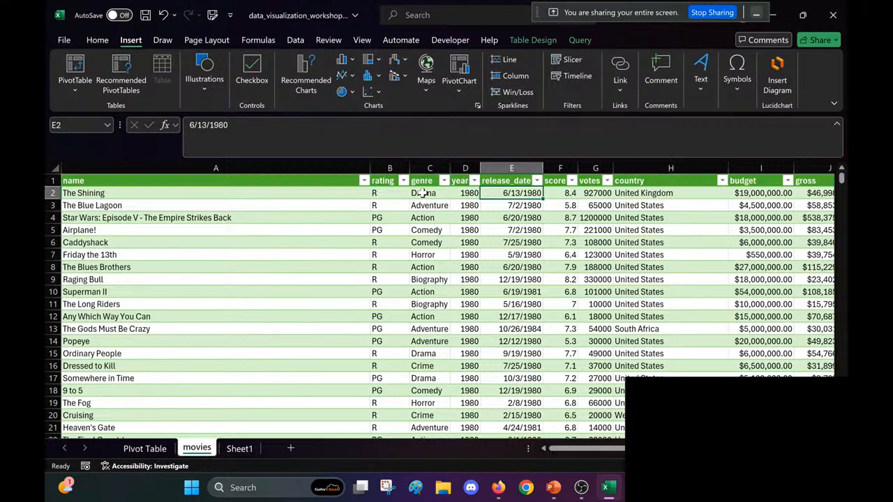
pyautogui.click(517, 258)
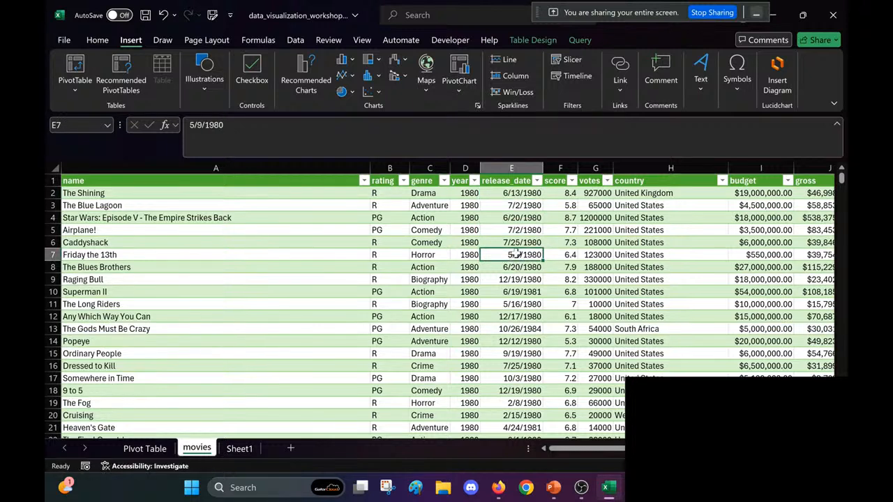
pyautogui.moveTo(224, 125); pyautogui.dragTo(73, 130)
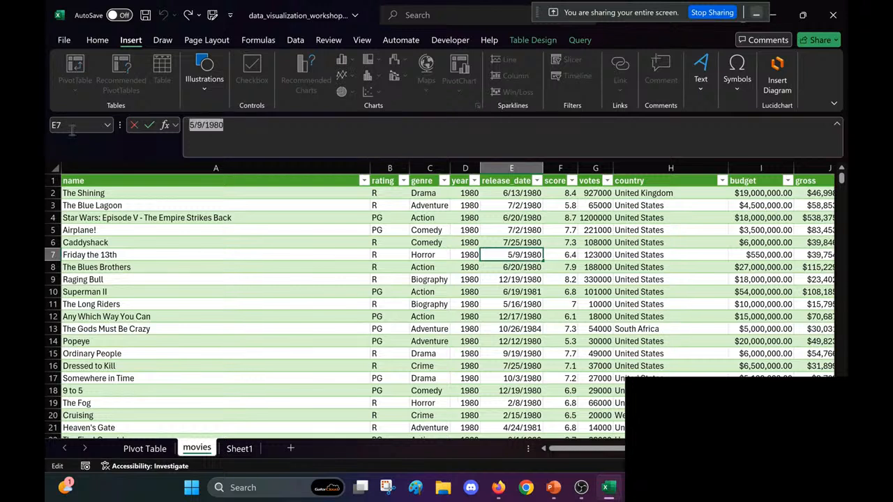
pyautogui.press('BackSpace')
pyautogui.write('#VALUE')
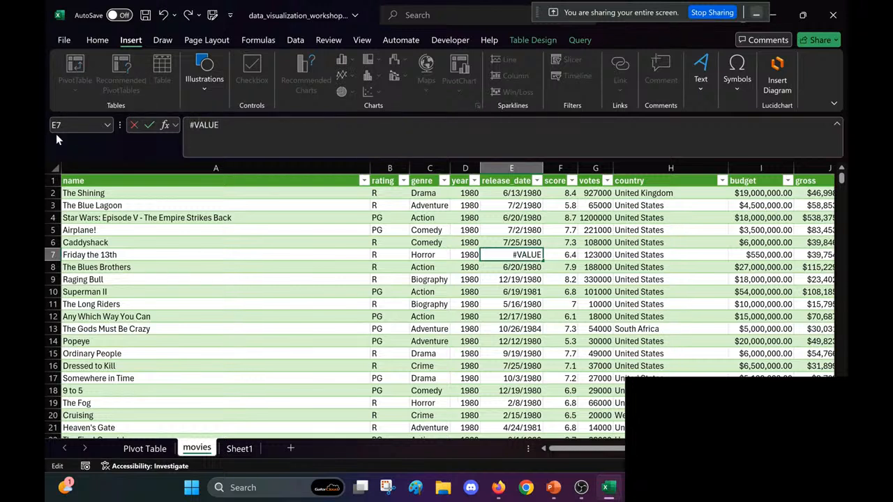
pyautogui.press('Escape')
pyautogui.click(244, 291)
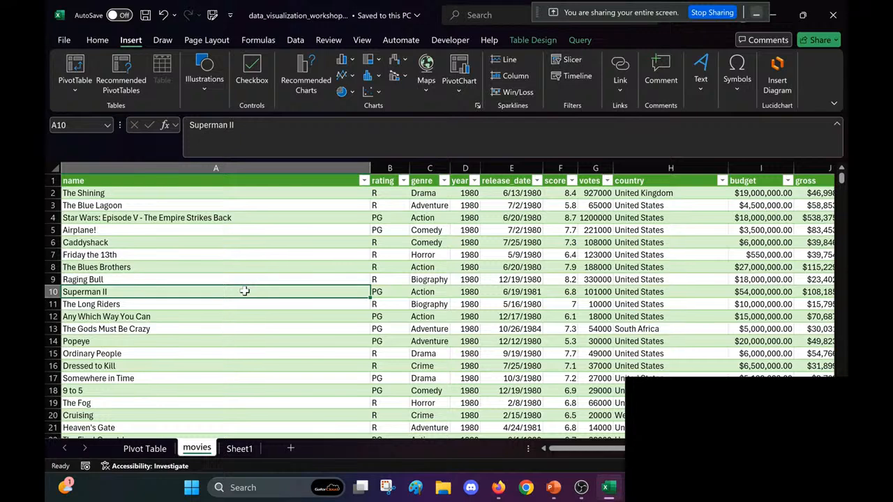
# Step: On the PIvot Table sheet, add genre to the PivotTable as the row field and as a count in the values
pyautogui.click(155, 448)
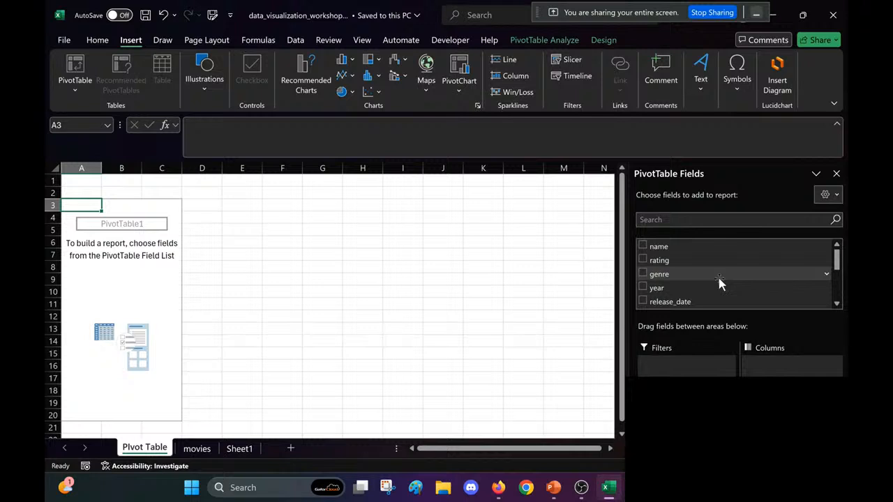
pyautogui.click(663, 274)
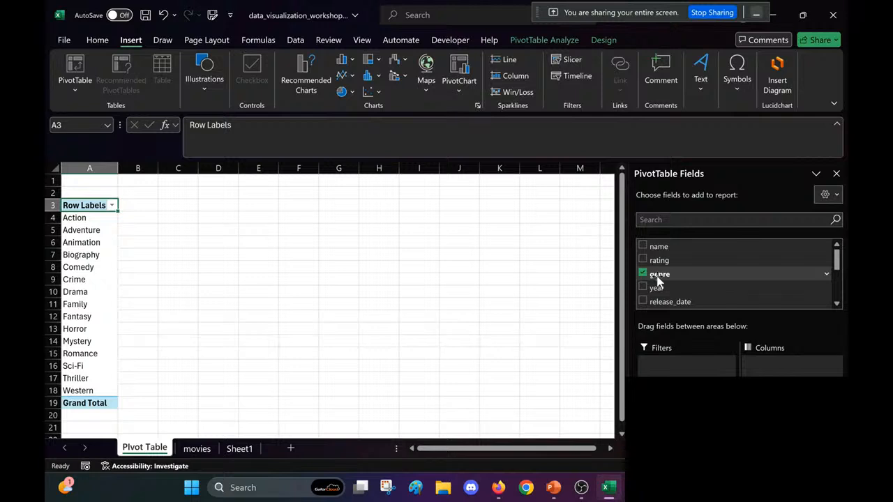
pyautogui.moveTo(657, 277); pyautogui.dragTo(773, 426)
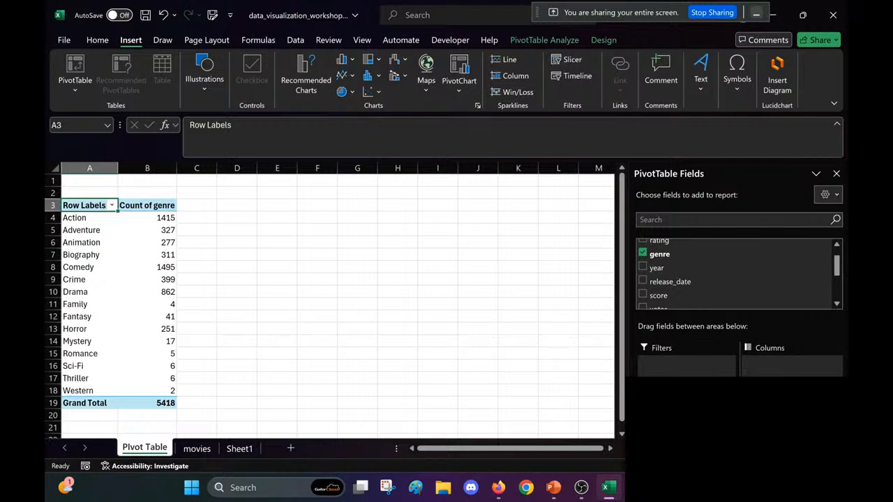
# Step: Replace genre with year as the PivotTable's row field and remove the genre count from the values
pyautogui.moveTo(681, 413); pyautogui.dragTo(594, 376)
pyautogui.moveTo(659, 270); pyautogui.dragTo(683, 413)
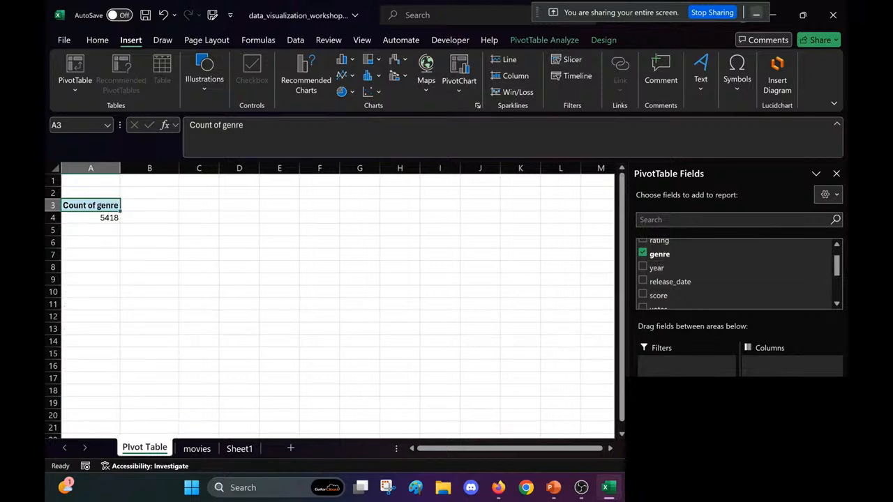
pyautogui.click(656, 268)
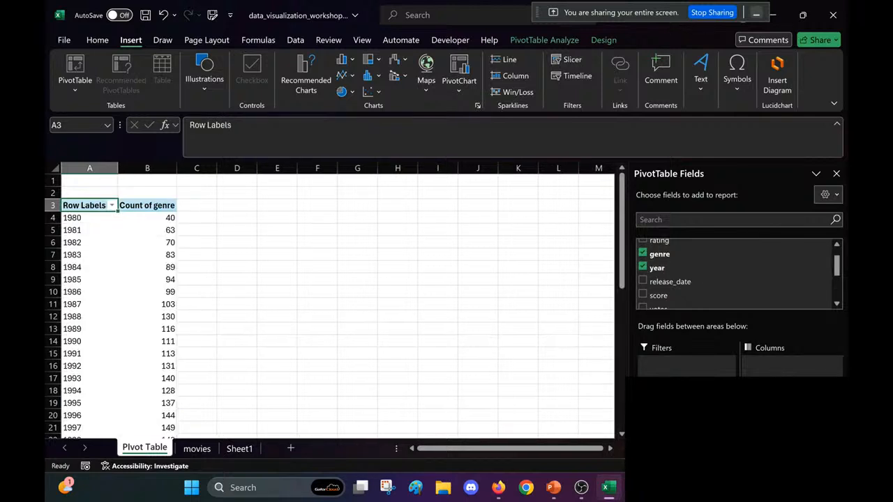
pyautogui.moveTo(775, 413); pyautogui.dragTo(613, 307)
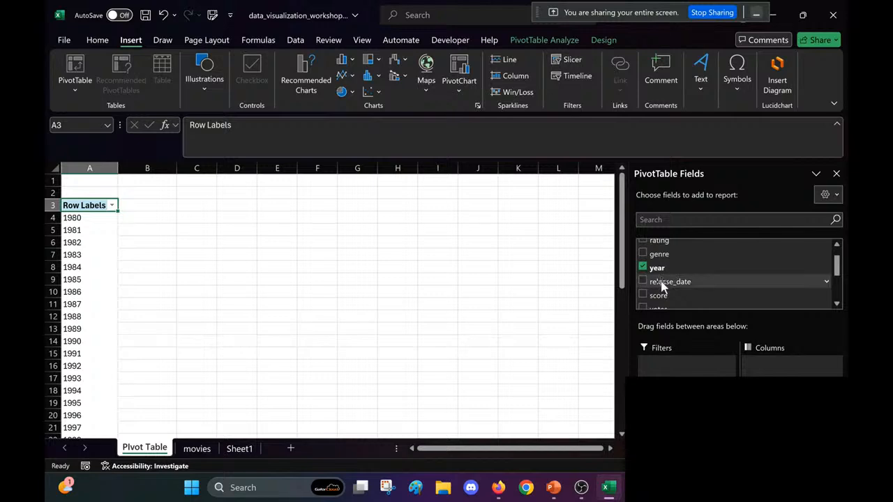
# Step: Add year to the PivotTable's values and summarize it by Count
pyautogui.moveTo(665, 271); pyautogui.dragTo(767, 409)
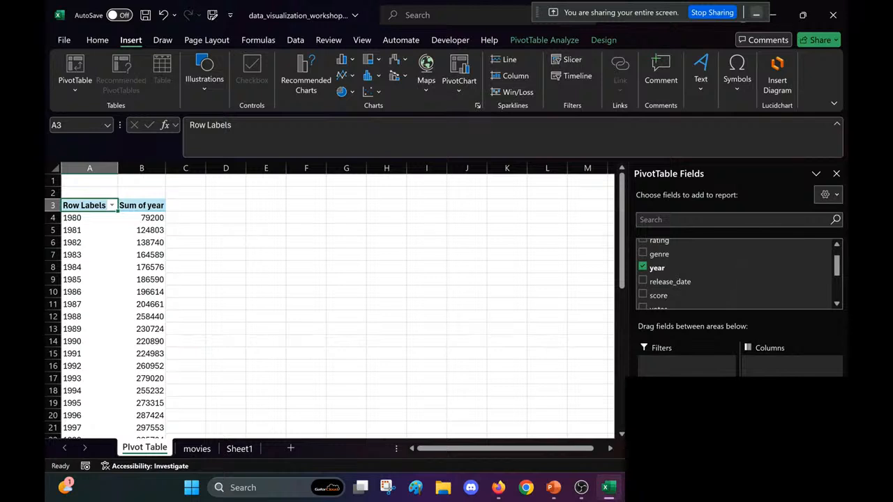
pyautogui.click(792, 412)
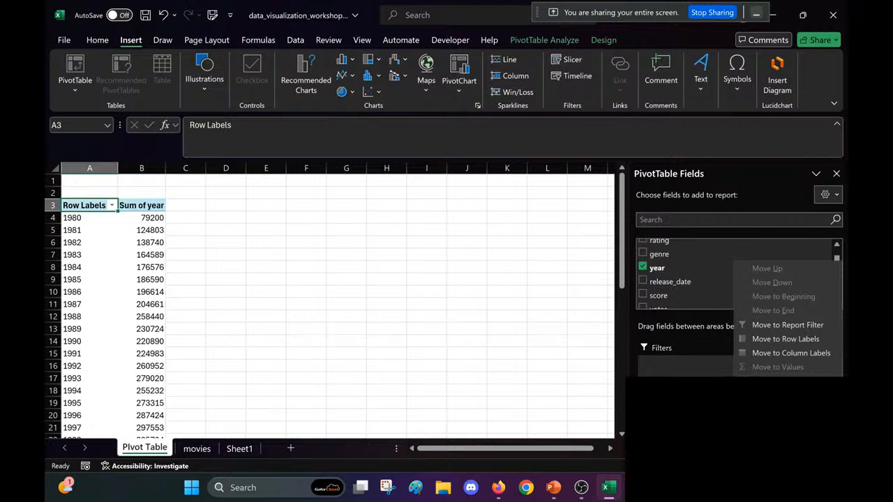
pyautogui.click(792, 395)
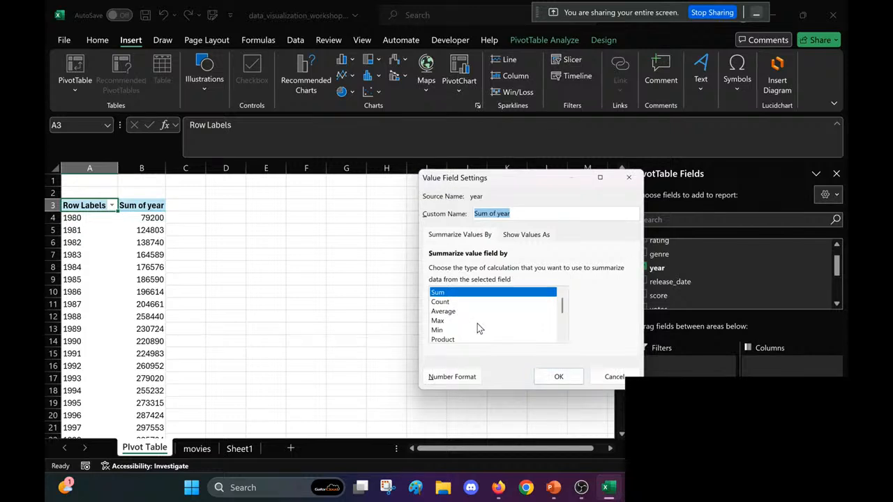
pyautogui.click(441, 302)
pyautogui.scroll(-1, 480, 331)
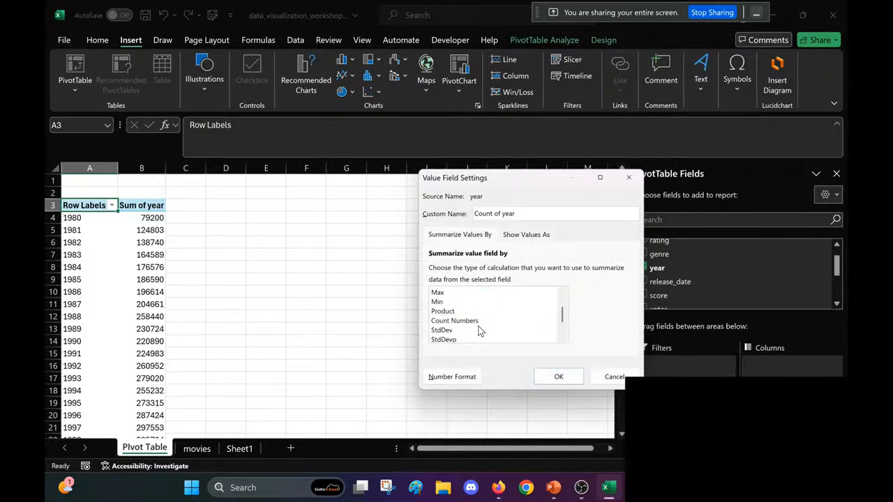
pyautogui.scroll(1, 480, 331)
pyautogui.click(563, 377)
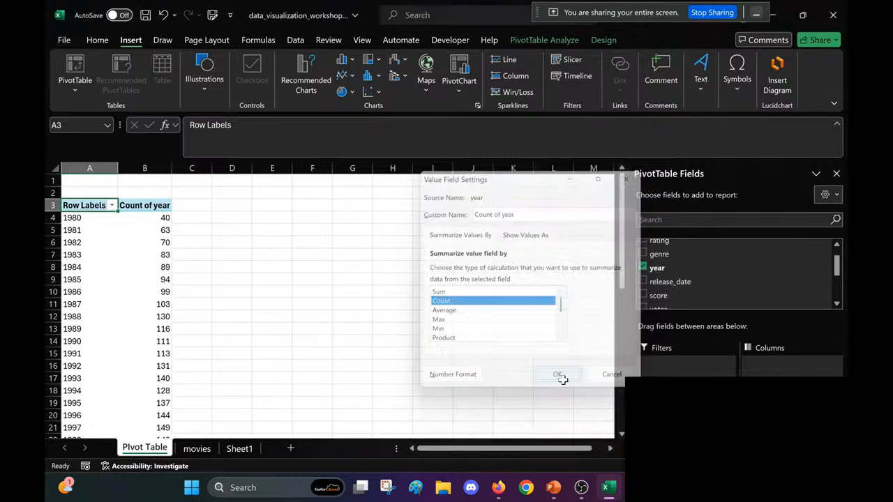
# Step: Look through the count of movies for each year in the PivotTable and save the workbook
pyautogui.click(190, 269)
pyautogui.scroll(-1, 189, 269)
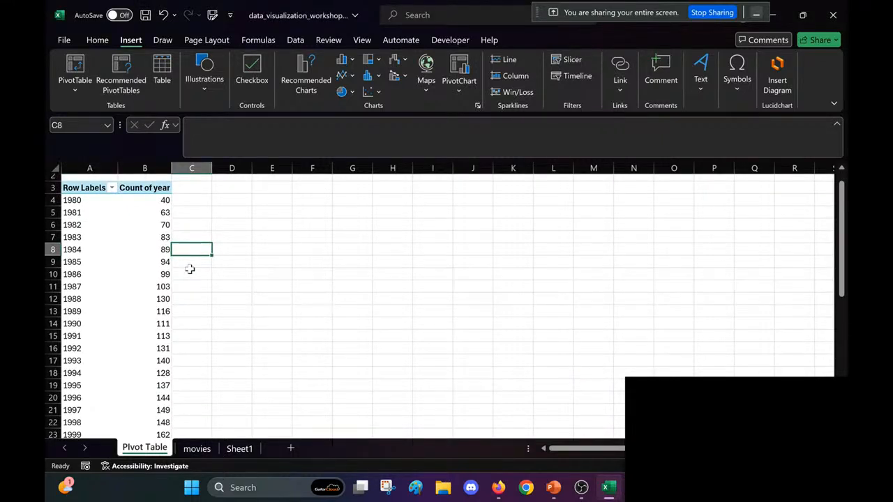
pyautogui.scroll(-3, 189, 269)
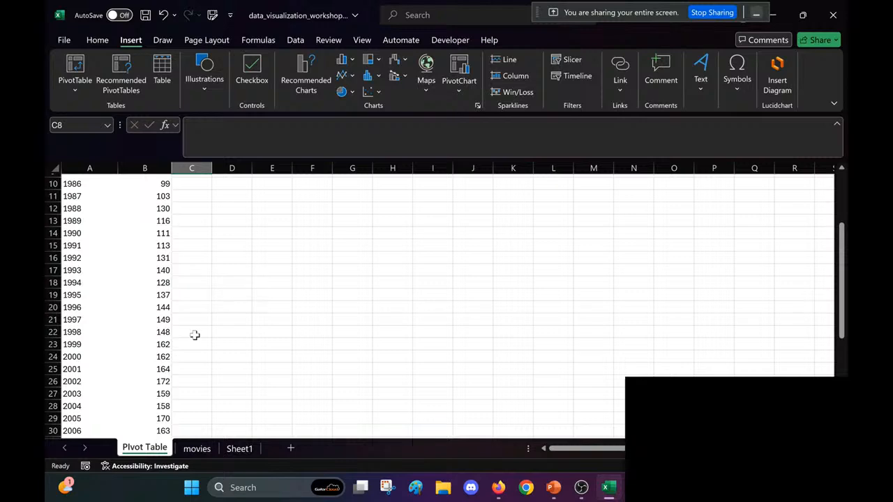
pyautogui.scroll(-5, 195, 336)
pyautogui.scroll(8, 195, 336)
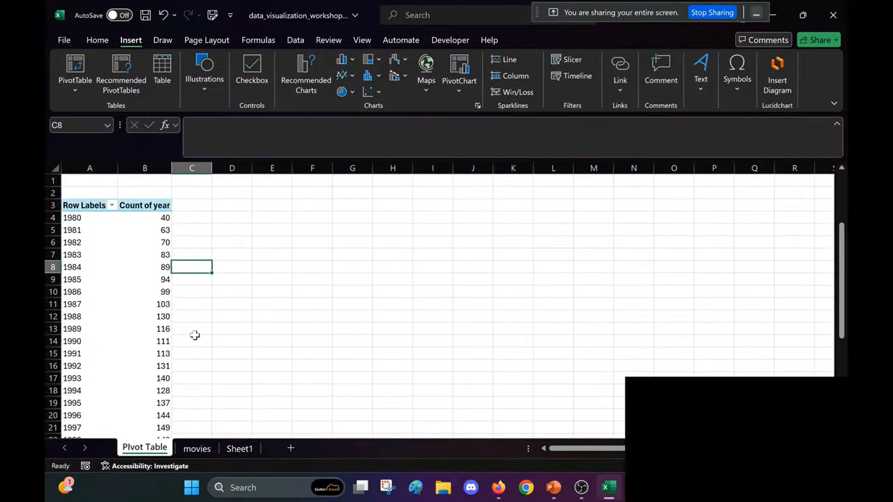
pyautogui.click(134, 291)
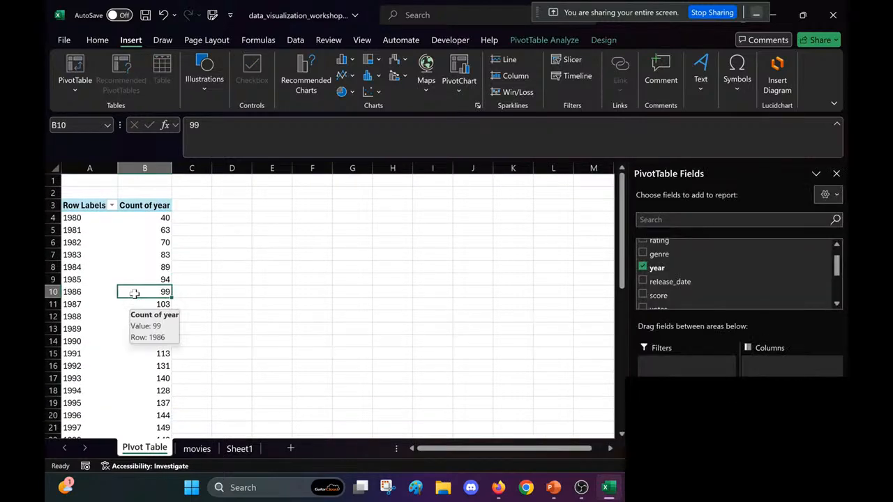
pyautogui.hotkey('ctrl', 's')
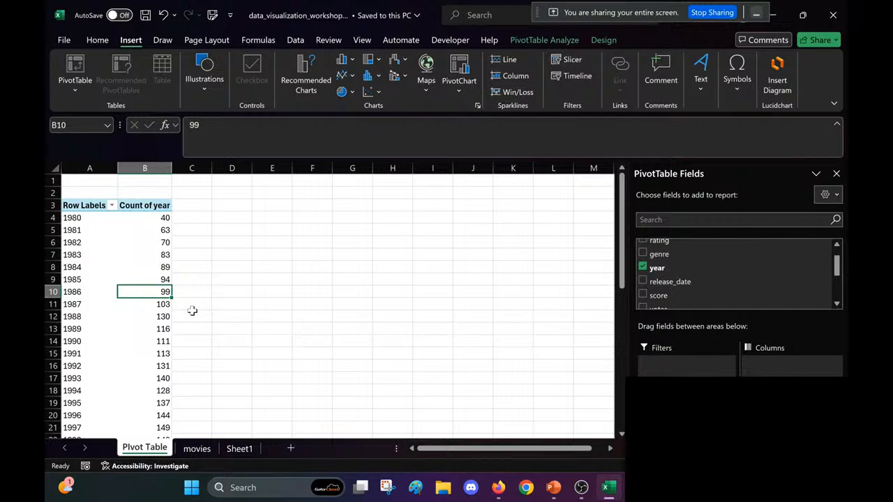
# Step: Insert a Clustered Column PivotChart from the PivotTable of yearly movie counts
pyautogui.scroll(-1, 192, 311)
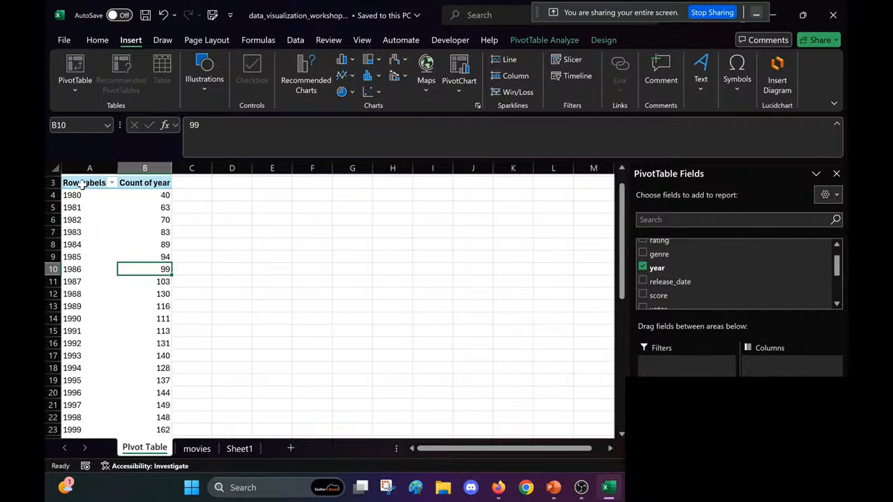
pyautogui.click(116, 243)
pyautogui.click(130, 246)
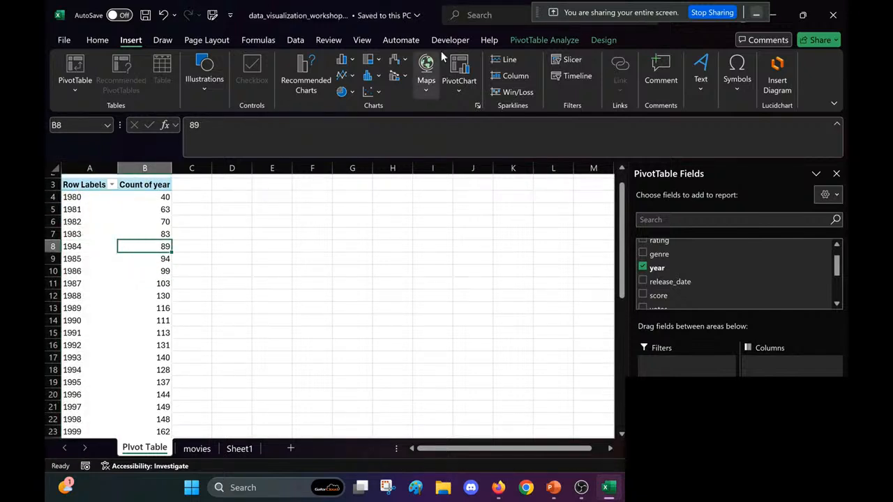
pyautogui.click(89, 209)
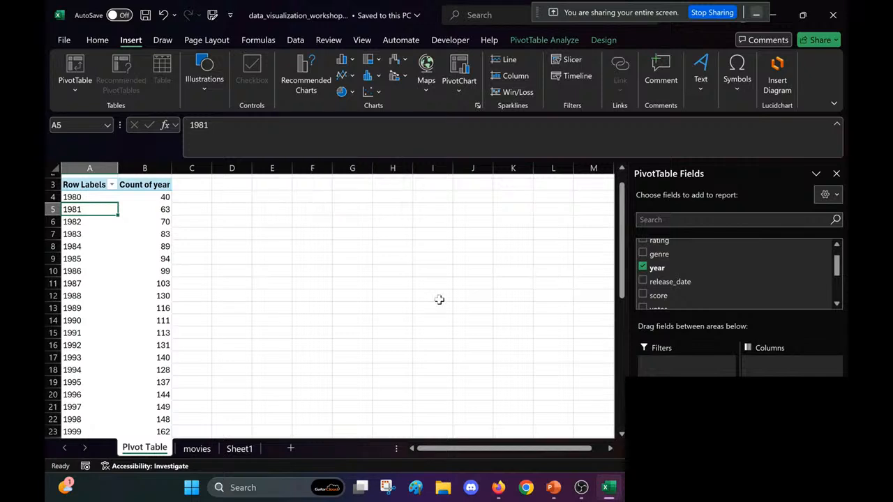
pyautogui.click(465, 67)
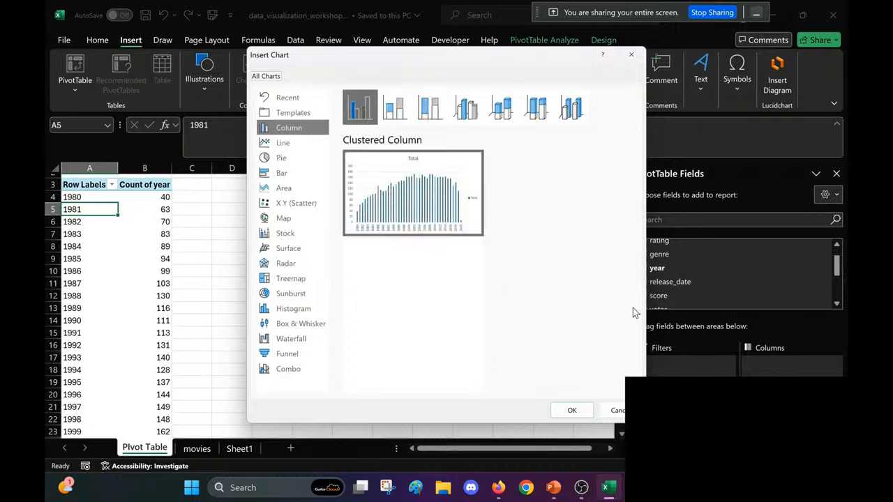
pyautogui.click(571, 410)
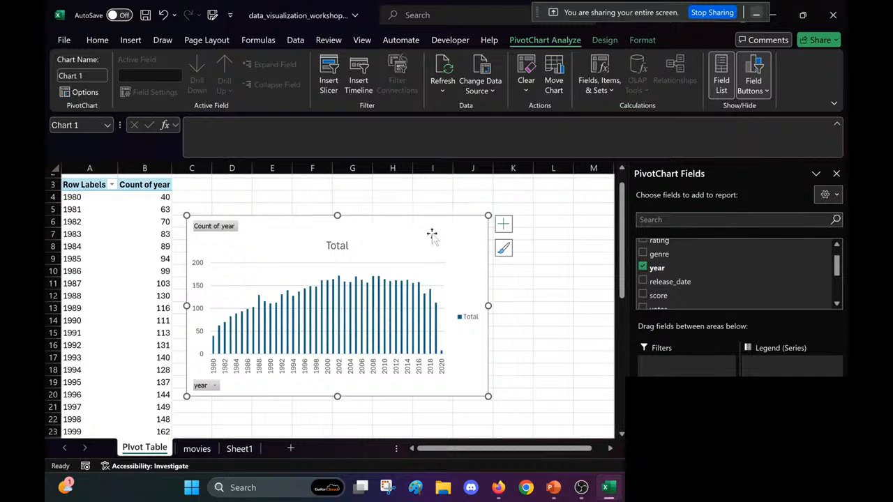
# Step: Move the PivotChart so it starts at column D and widen it to column L, closing the field list for space
pyautogui.moveTo(431, 233); pyautogui.dragTo(458, 224)
pyautogui.scroll(-1, 535, 323)
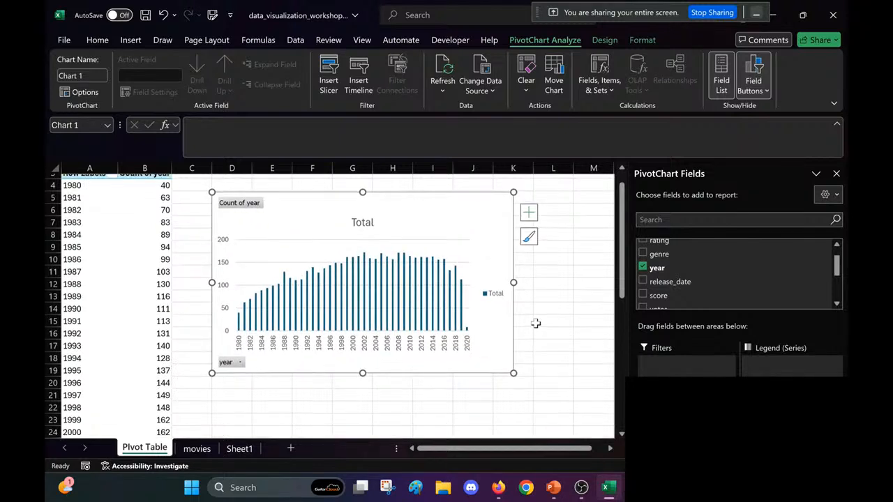
pyautogui.click(837, 174)
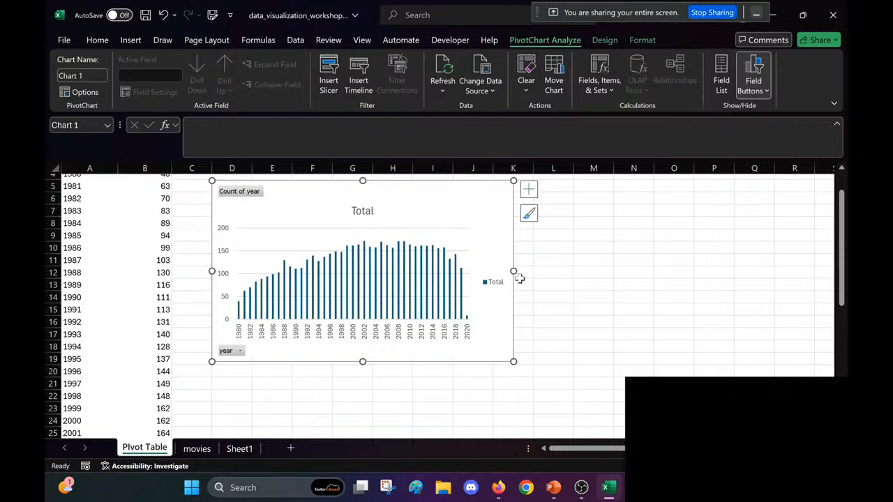
pyautogui.moveTo(513, 272); pyautogui.dragTo(578, 274)
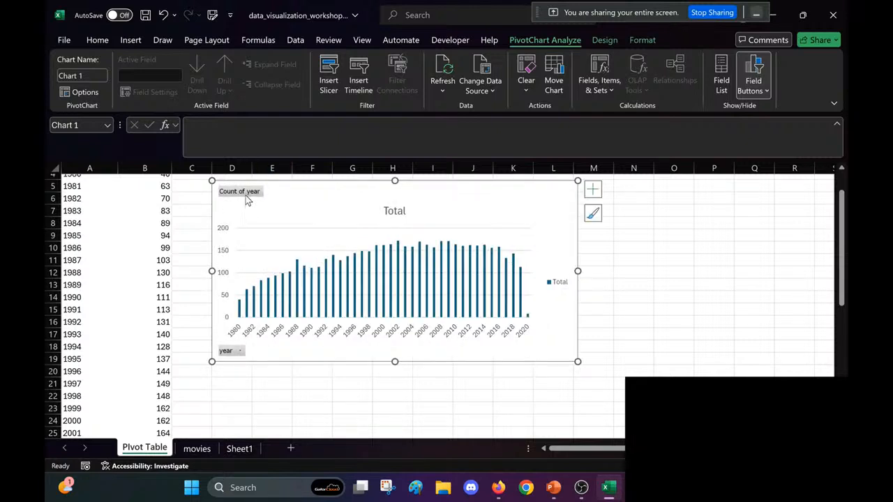
# Step: Hide all field buttons on the PivotChart
pyautogui.click(556, 286)
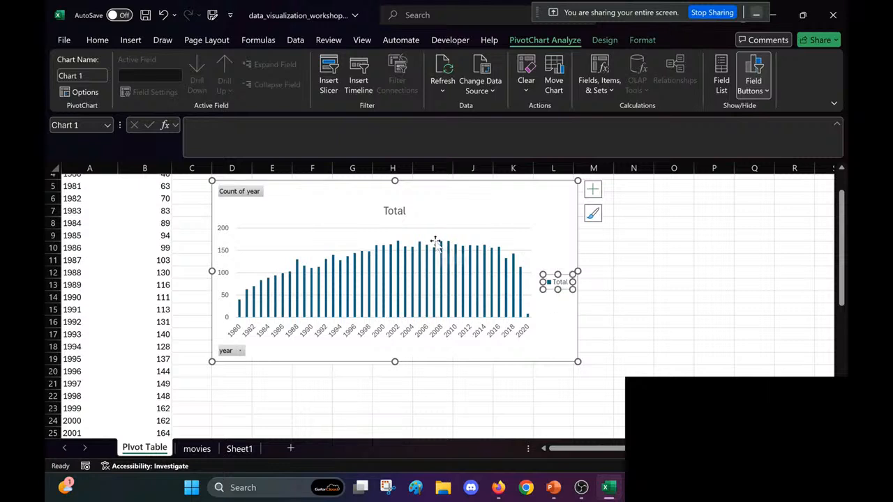
pyautogui.click(522, 214)
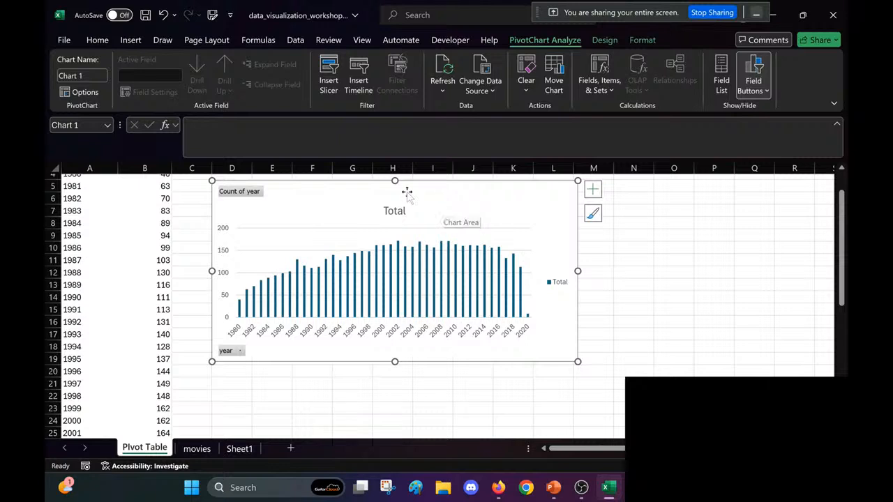
pyautogui.rightClick(247, 194)
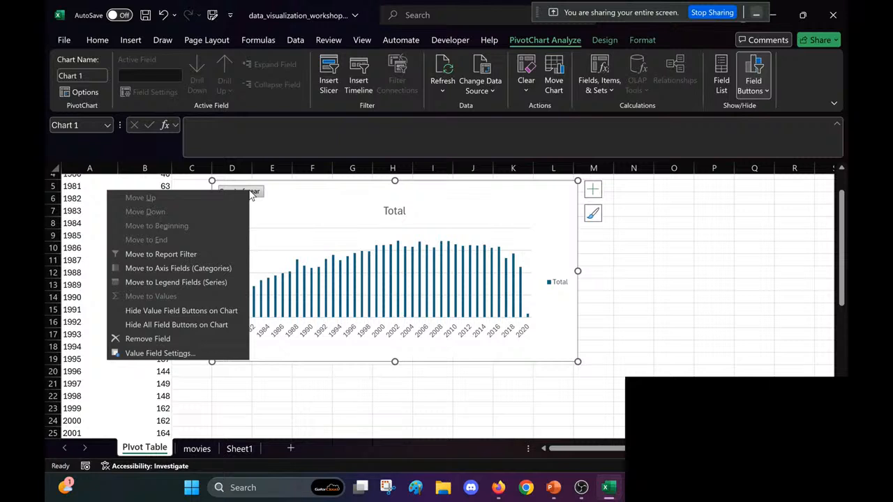
pyautogui.click(204, 326)
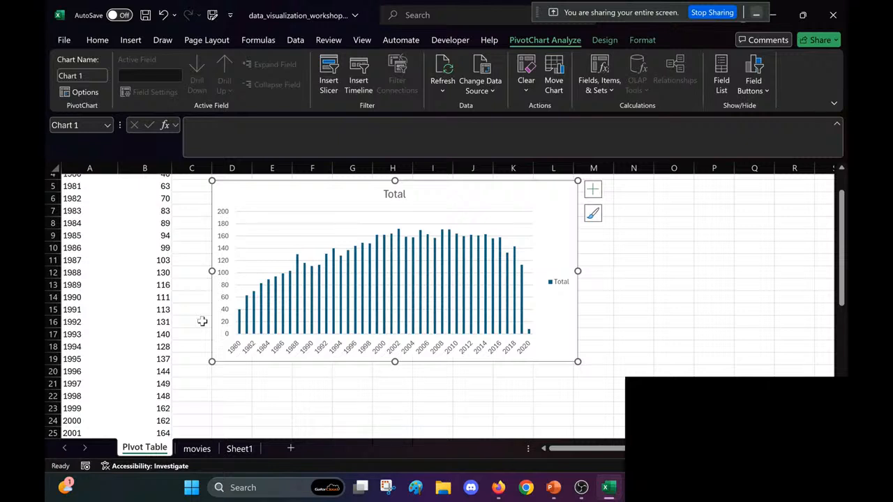
# Step: Remove the PivotChart's legend, add primary horizontal and vertical axis titles, and show the axis title options
pyautogui.click(595, 196)
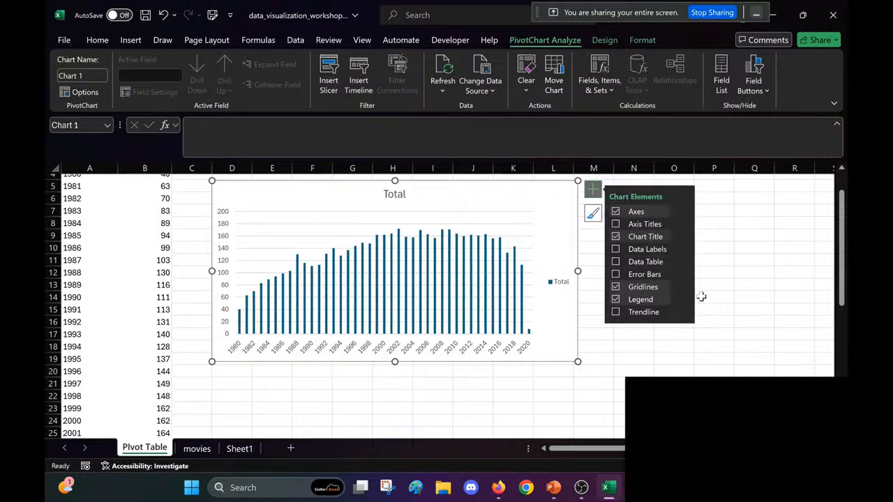
pyautogui.click(616, 300)
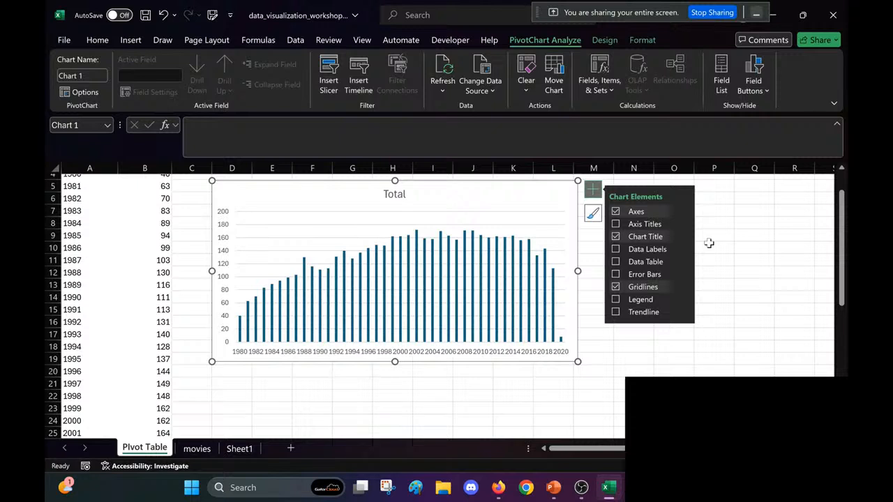
pyautogui.click(616, 224)
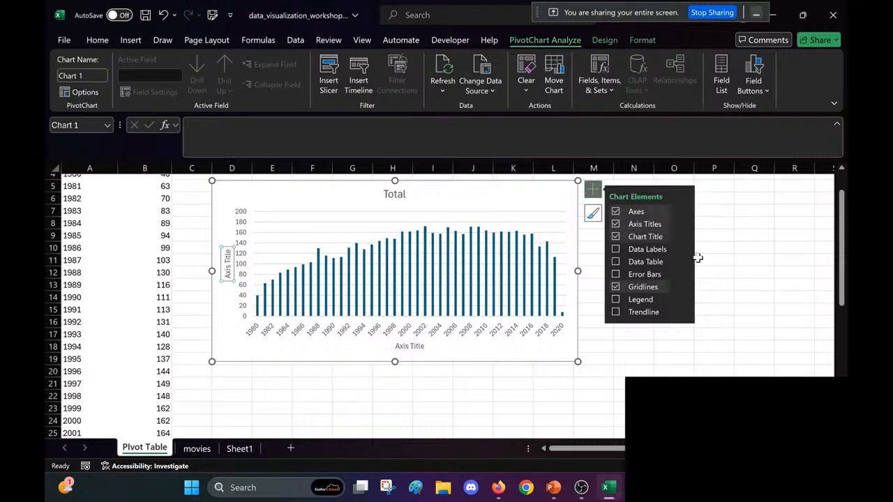
pyautogui.click(682, 226)
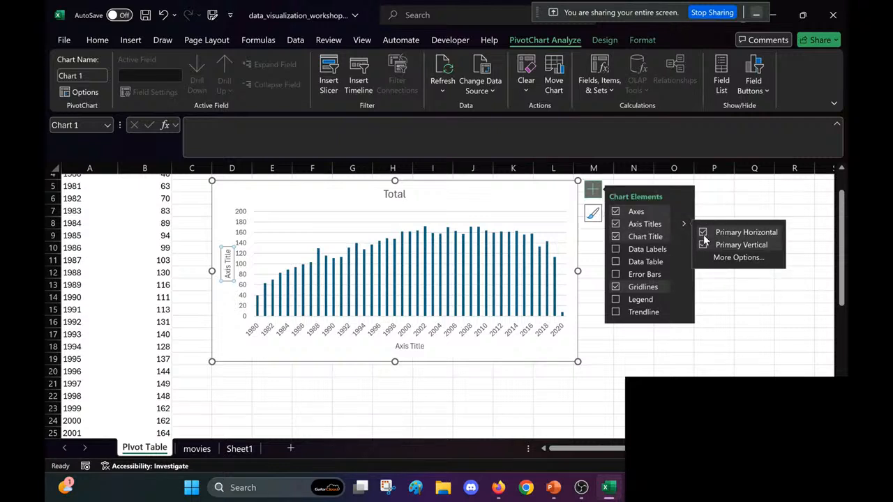
# Step: Remove the primary horizontal axis title from the PivotChart and close the chart element options
pyautogui.click(703, 234)
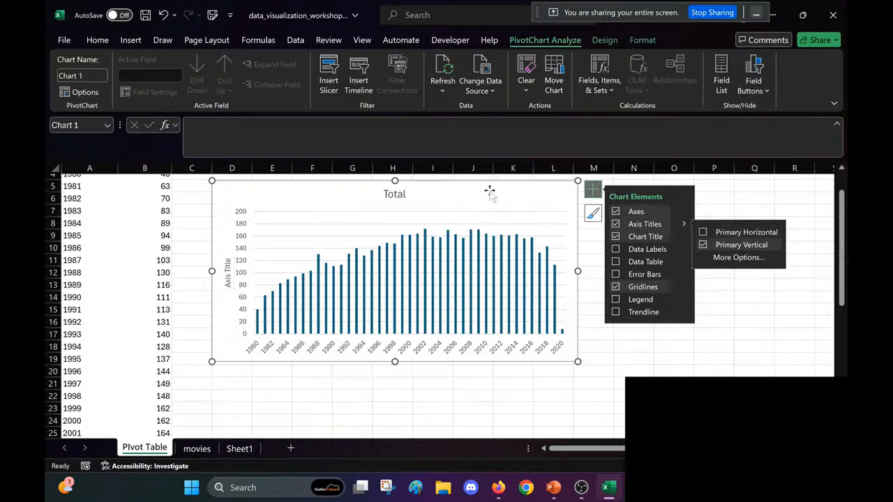
pyautogui.click(555, 253)
pyautogui.click(588, 286)
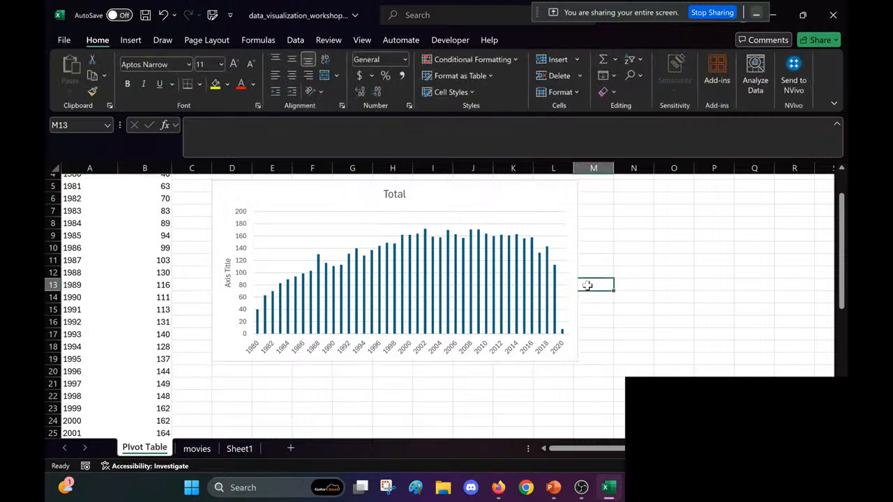
# Step: Change the PivotChart's title to "Movies per Year"
pyautogui.click(440, 271)
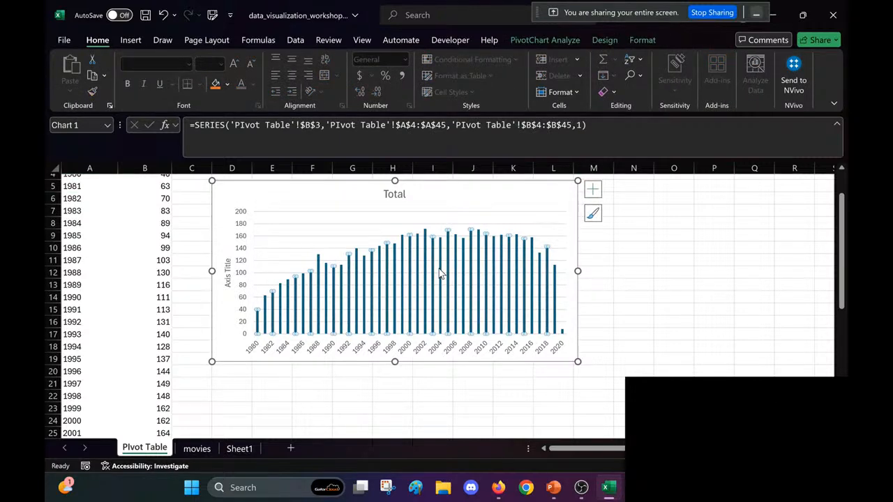
pyautogui.click(393, 196)
pyautogui.doubleClick(393, 196)
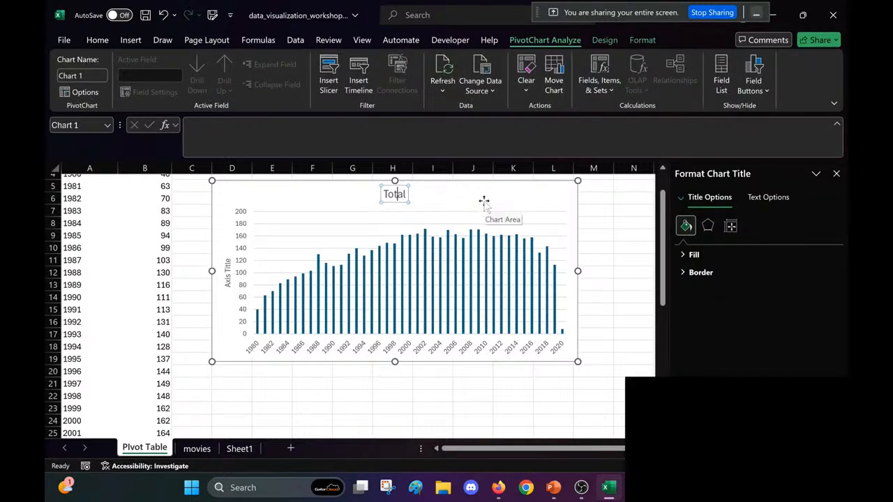
pyautogui.hotkey('ctrl', 'a')
pyautogui.scroll(2, 484, 201)
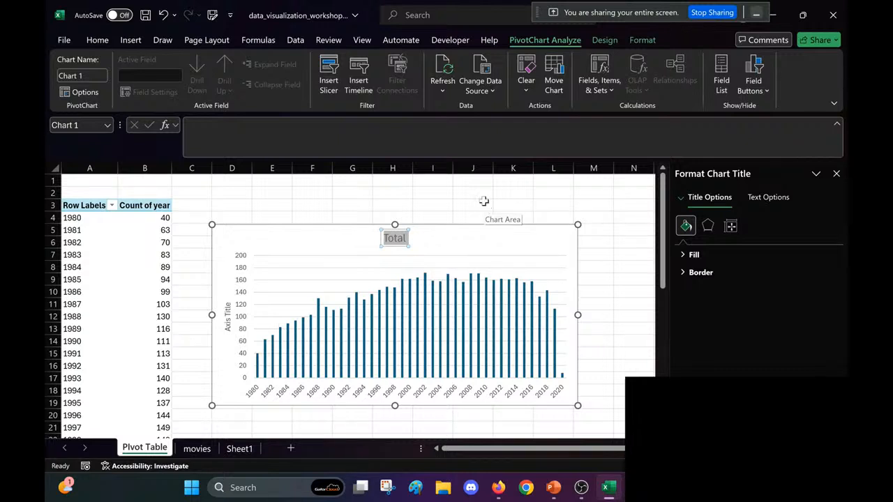
pyautogui.write('Movies per Year')
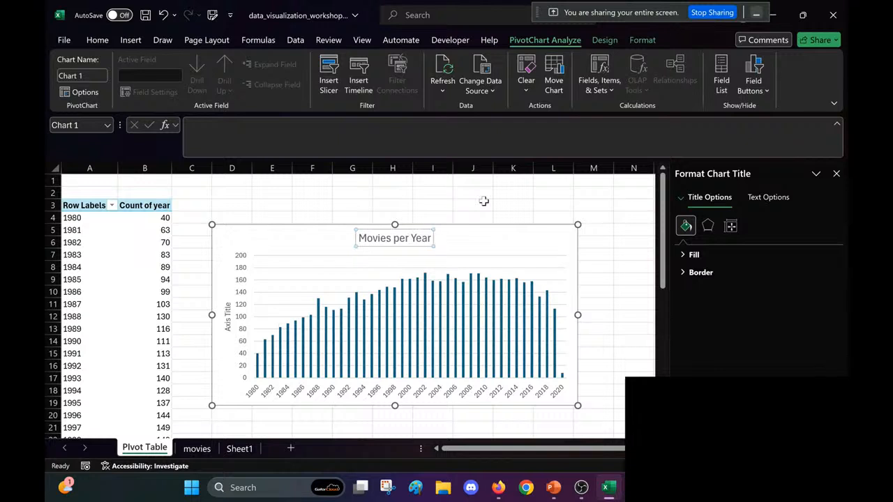
pyautogui.click(492, 241)
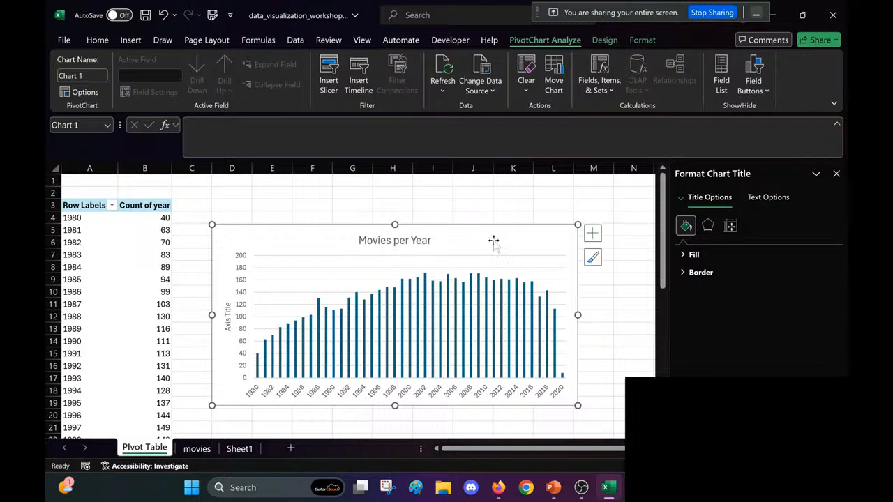
# Step: Change the vertical axis title to "Count" and close the formatting pane
pyautogui.click(227, 313)
pyautogui.tripleClick(227, 314)
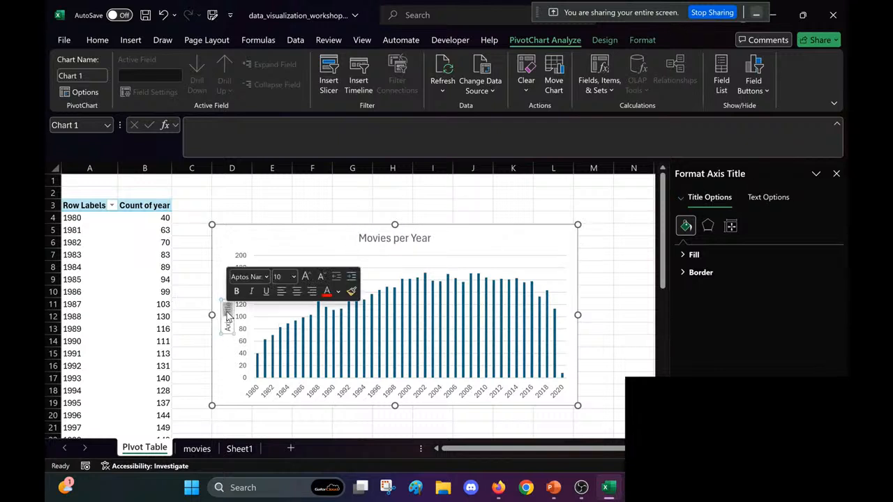
pyautogui.write('Count')
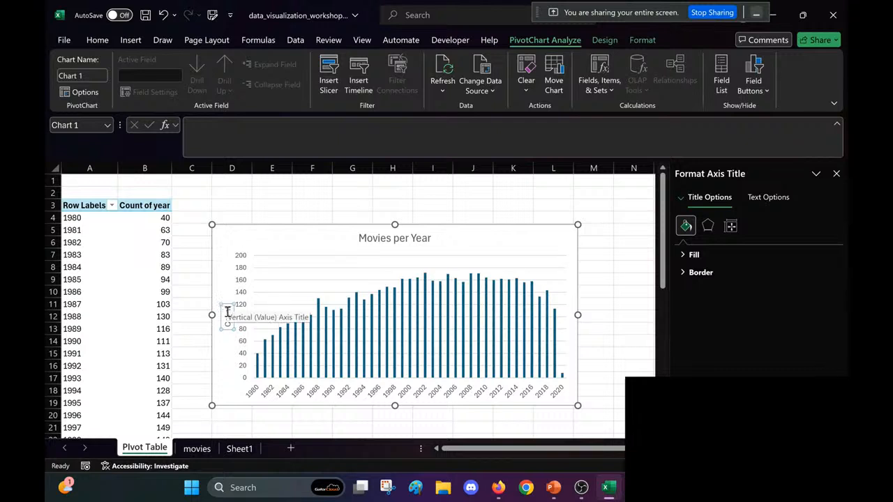
pyautogui.click(274, 340)
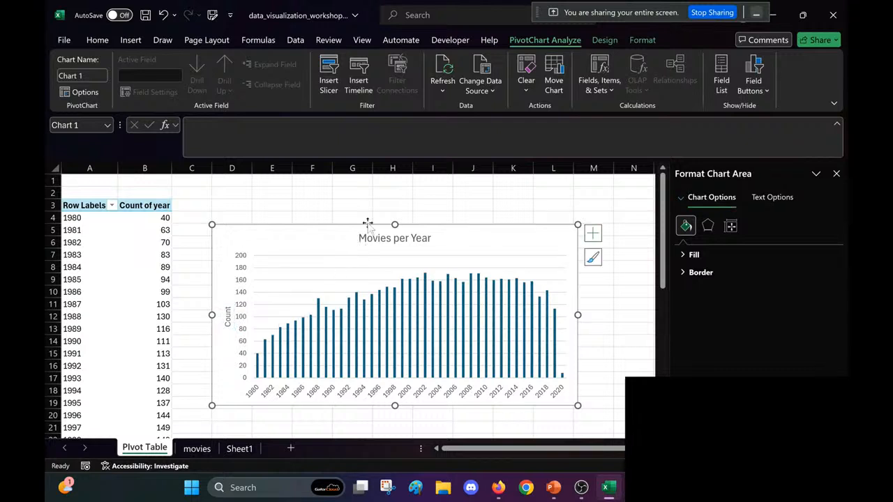
pyautogui.click(424, 299)
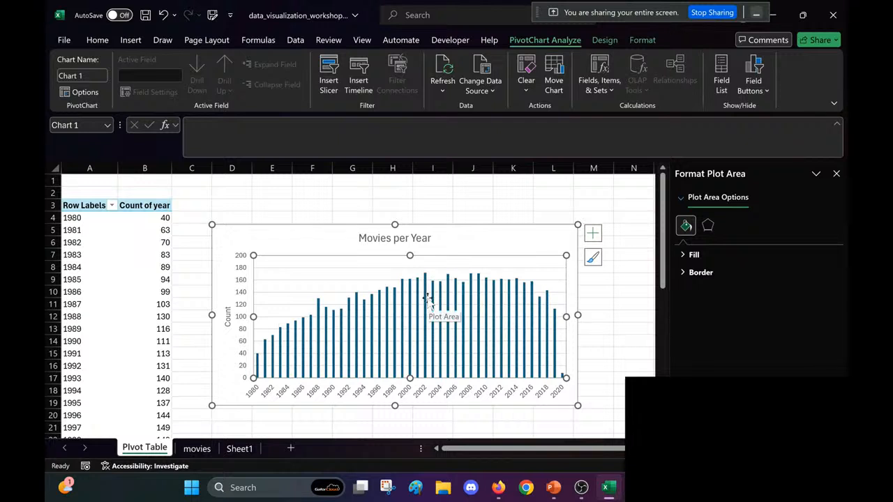
pyautogui.click(836, 173)
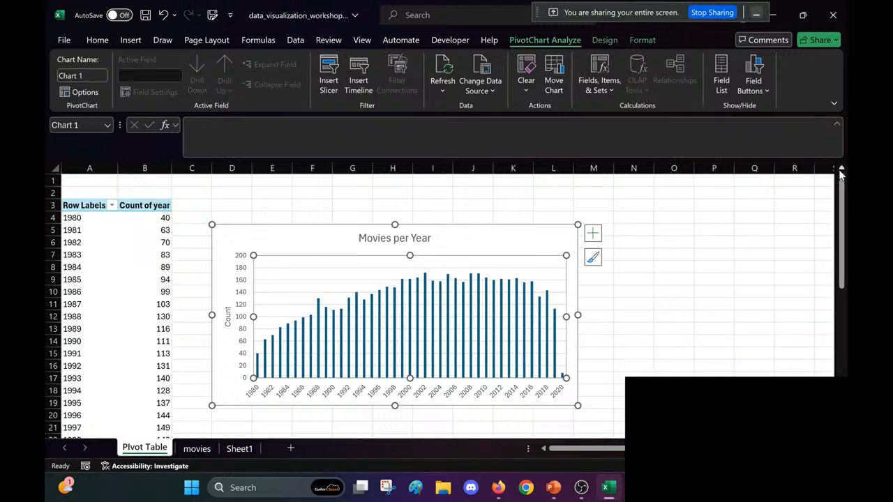
pyautogui.click(412, 319)
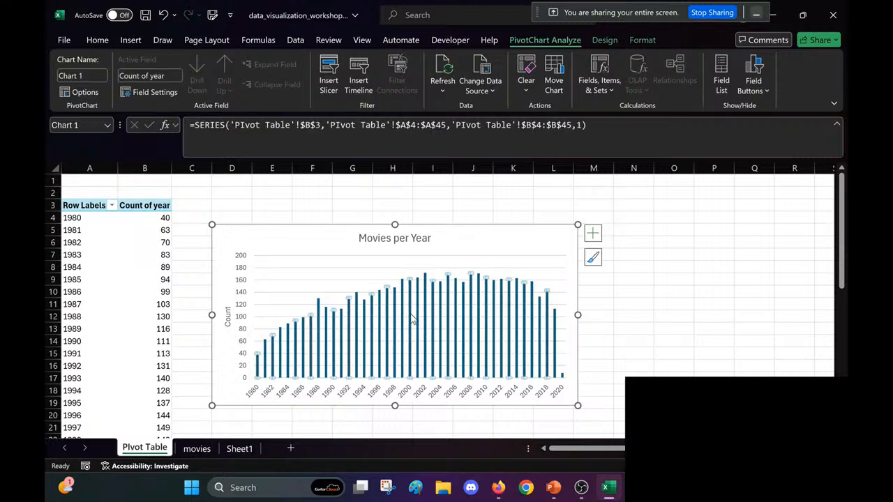
pyautogui.doubleClick(412, 319)
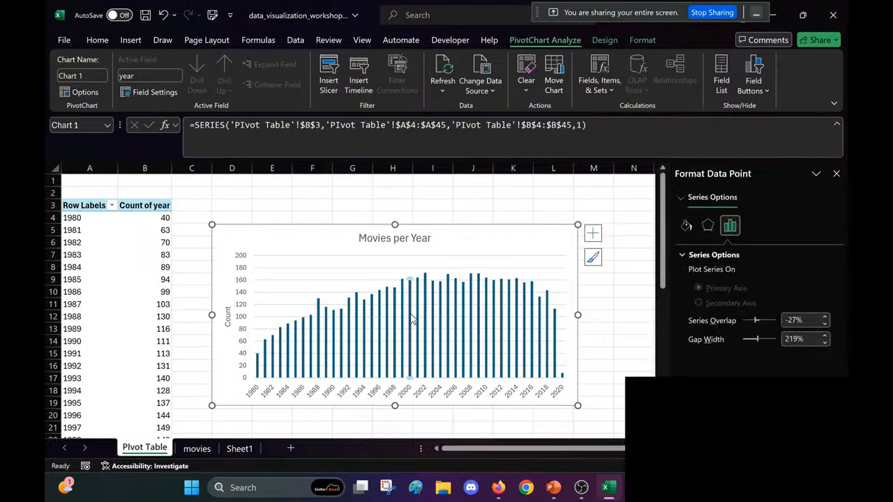
pyautogui.click(837, 174)
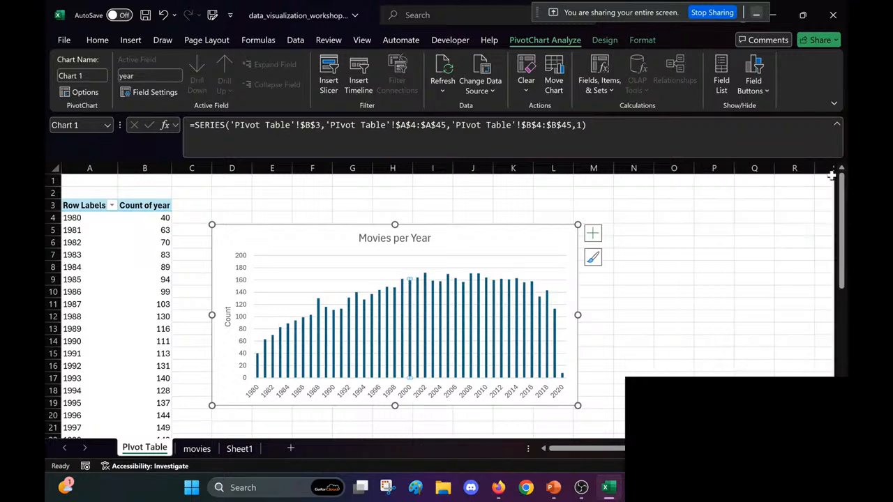
pyautogui.click(465, 272)
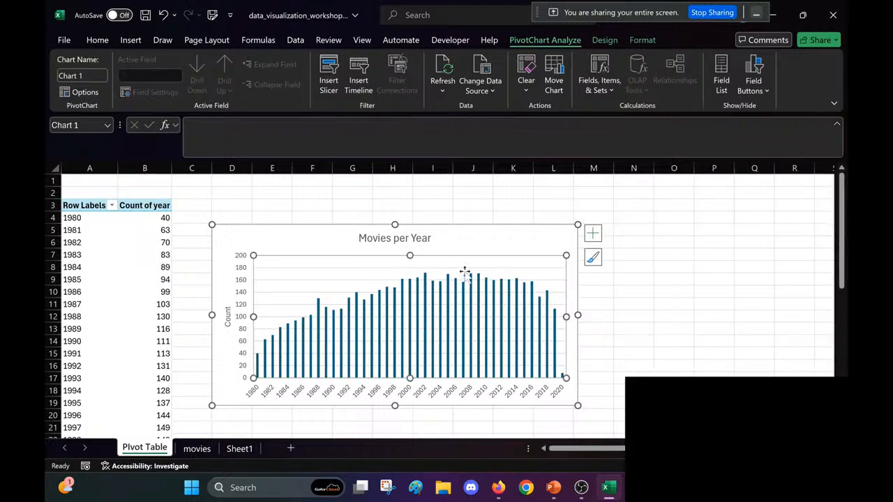
# Step: Set the gap width of the chart's whole data series to 50%
pyautogui.click(413, 319)
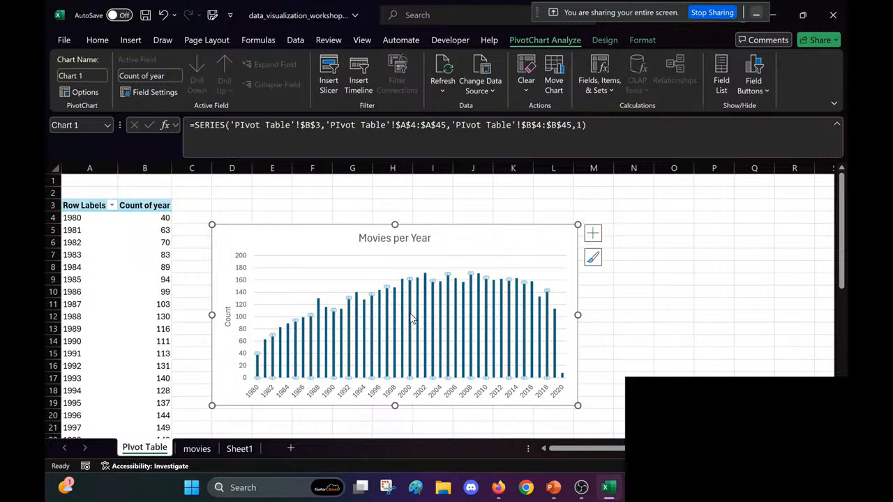
pyautogui.rightClick(413, 318)
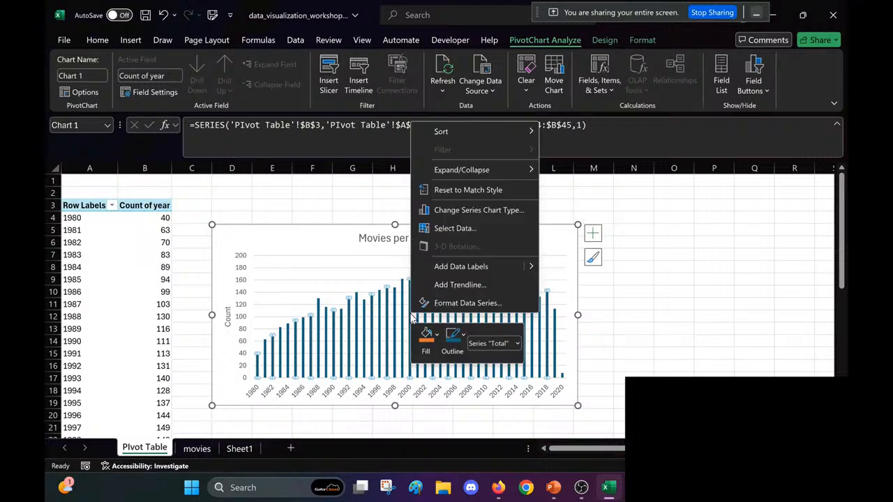
pyautogui.click(467, 303)
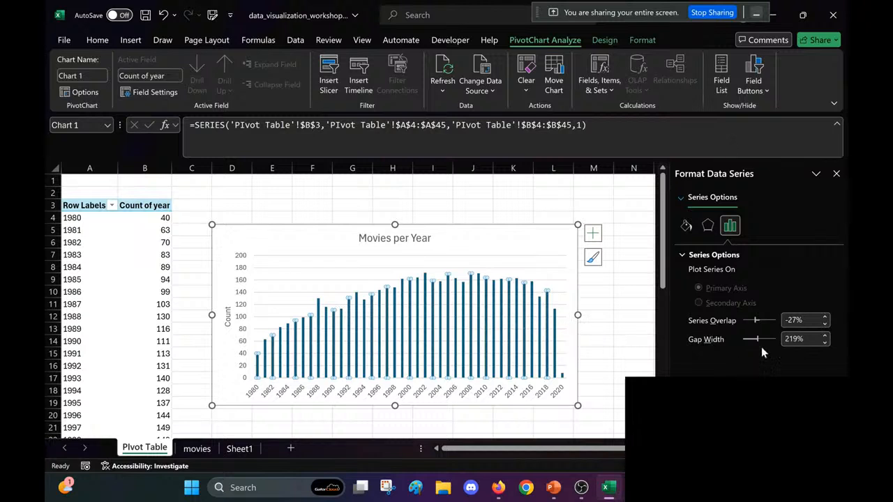
pyautogui.moveTo(797, 340); pyautogui.dragTo(767, 340)
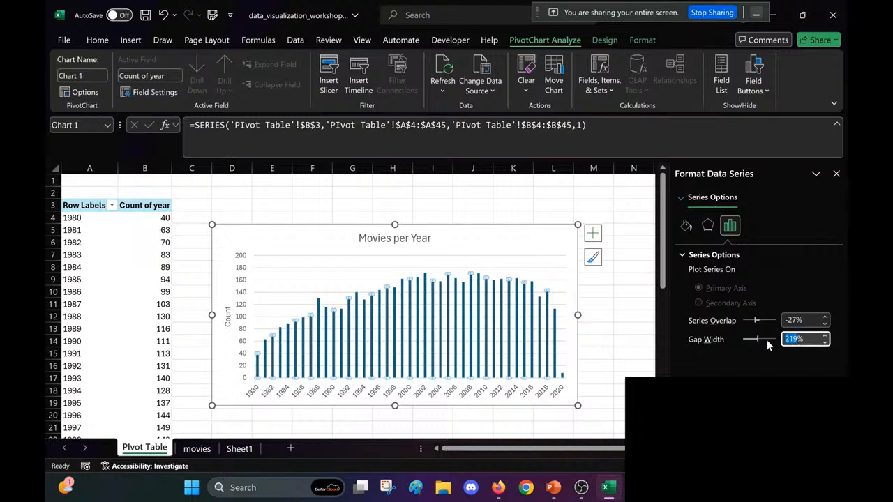
pyautogui.write('50')
pyautogui.press('Return')
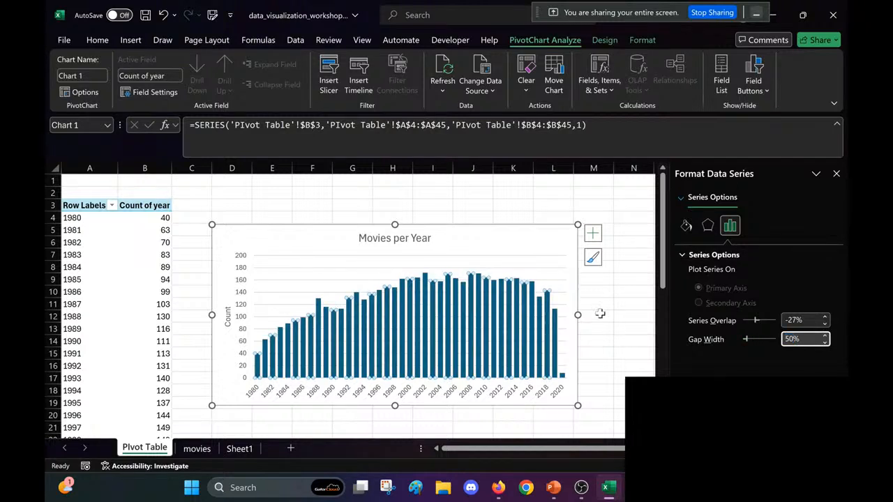
pyautogui.click(684, 228)
pyautogui.click(691, 255)
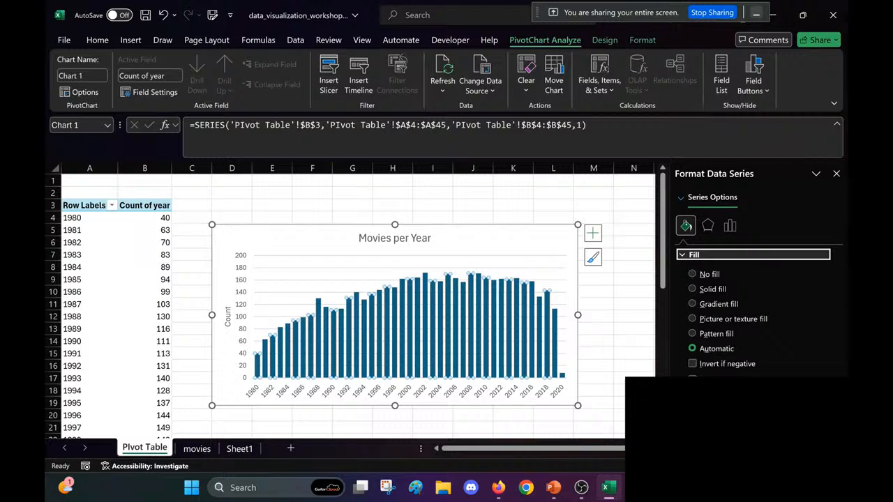
pyautogui.click(818, 399)
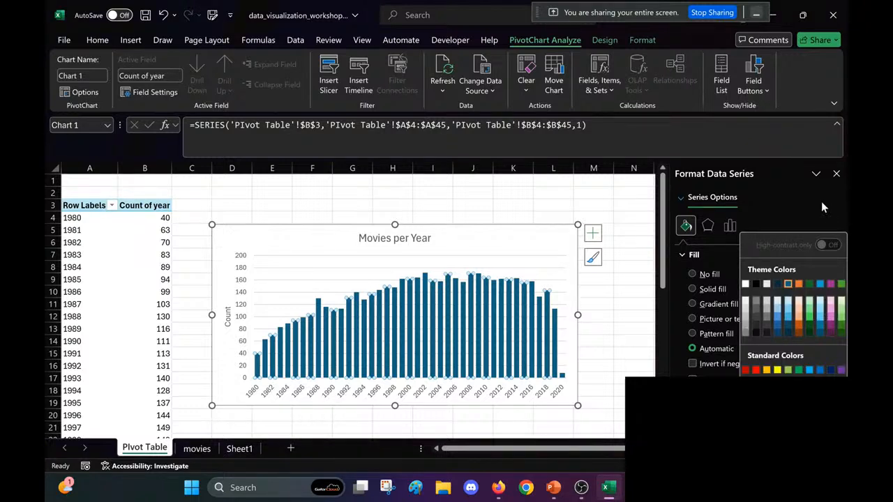
pyautogui.click(837, 174)
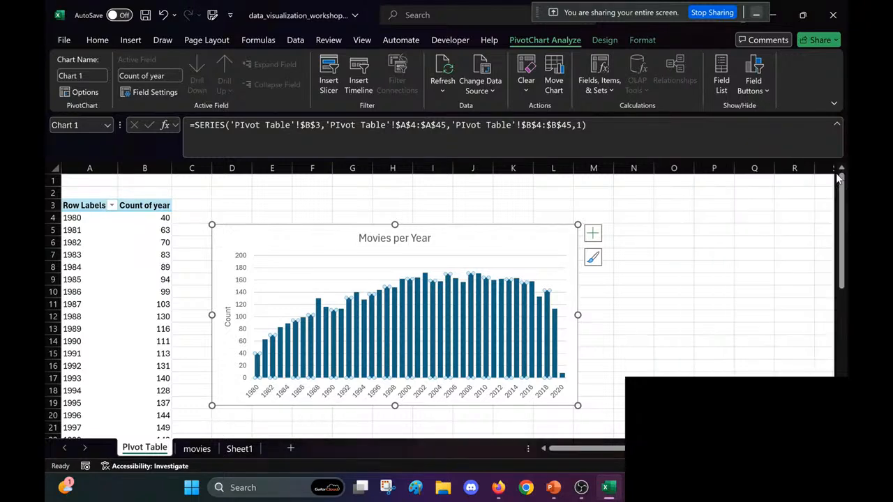
# Step: Fill the chart's columns with the darkest shade of the Accent 6 green theme color
pyautogui.rightClick(432, 303)
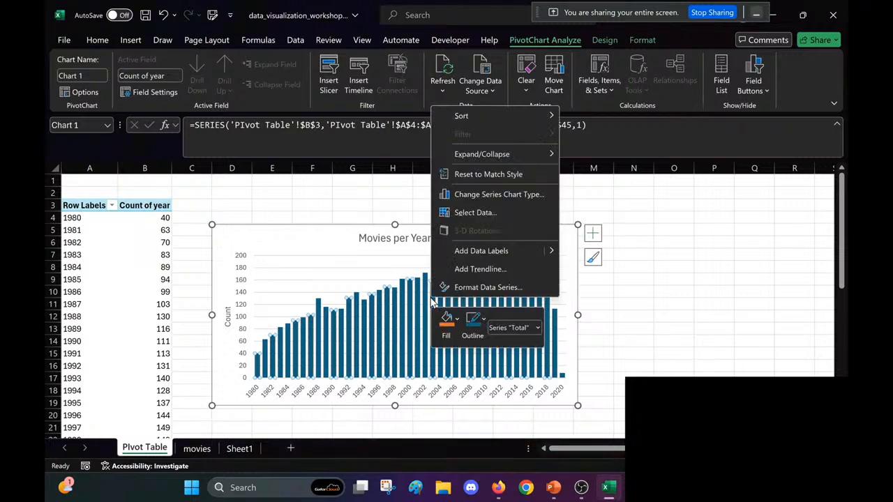
pyautogui.click(460, 328)
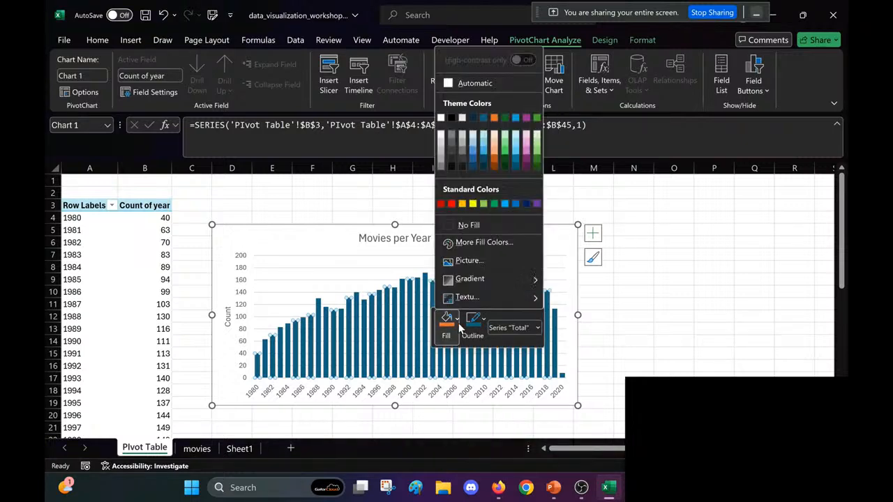
pyautogui.click(537, 166)
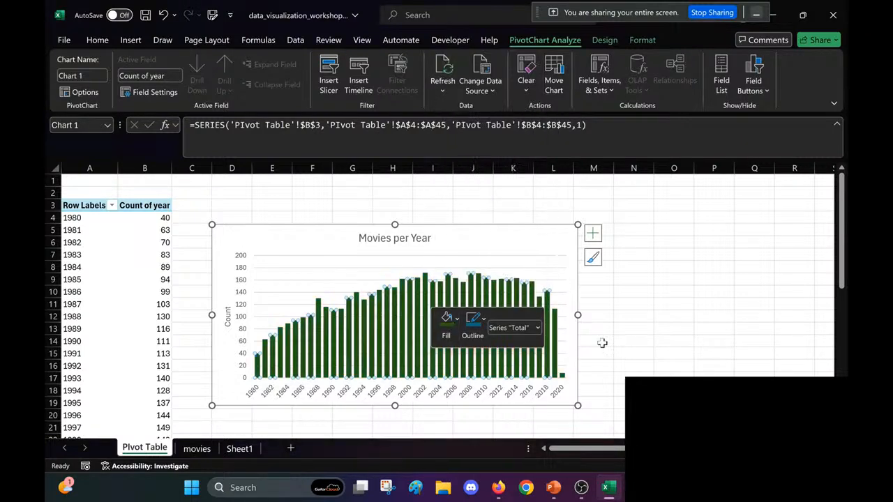
pyautogui.click(611, 356)
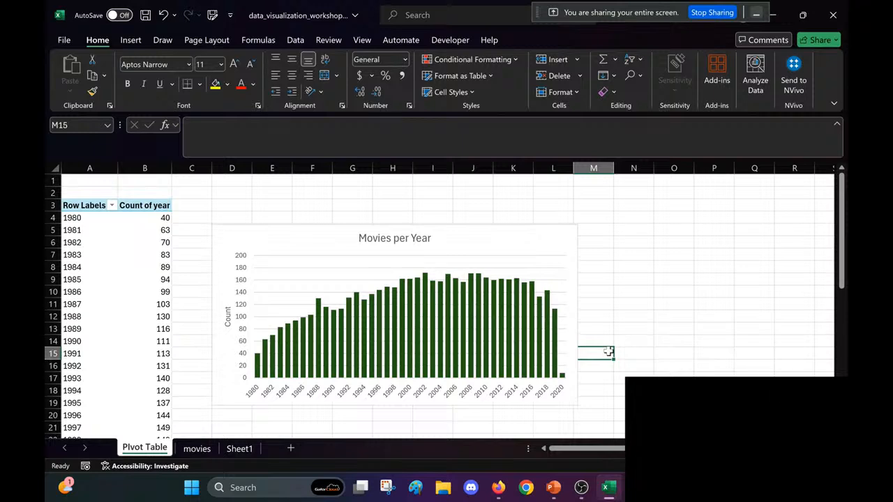
# Step: Create a custom theme color set named Custom 12 with Accent 3 set to its second-darkest green shade
pyautogui.click(427, 311)
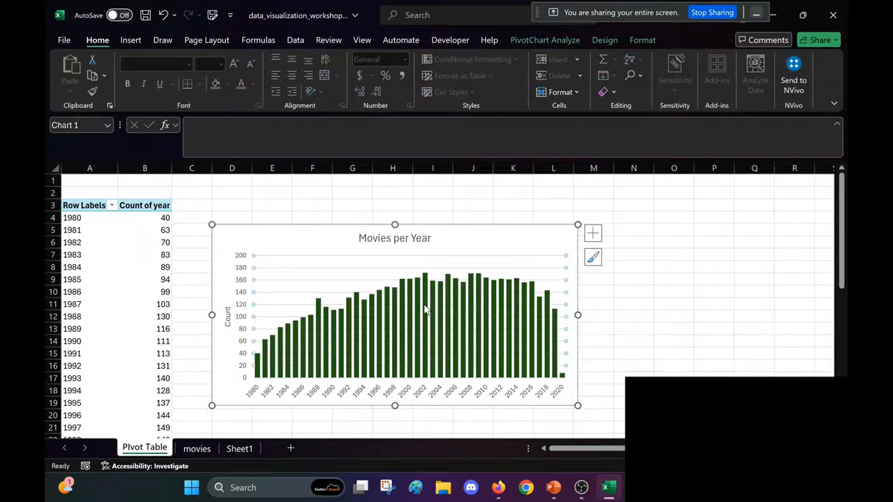
pyautogui.click(426, 310)
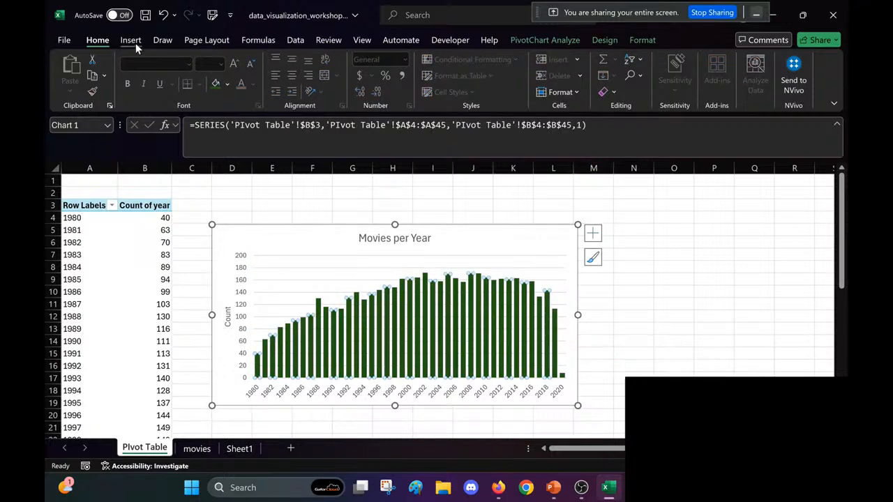
pyautogui.click(210, 41)
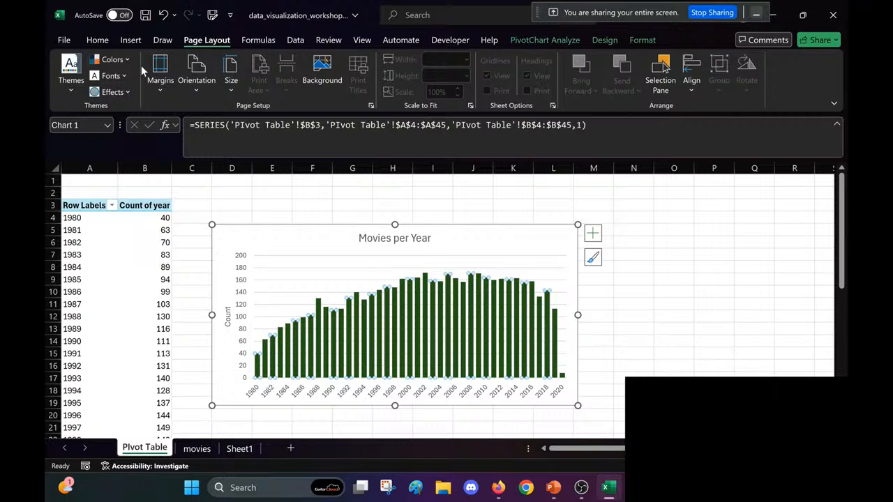
pyautogui.click(112, 60)
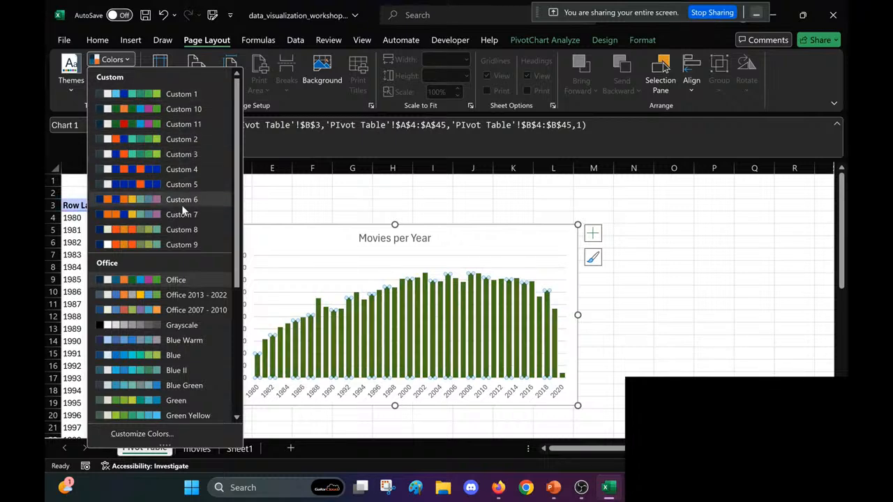
pyautogui.click(167, 436)
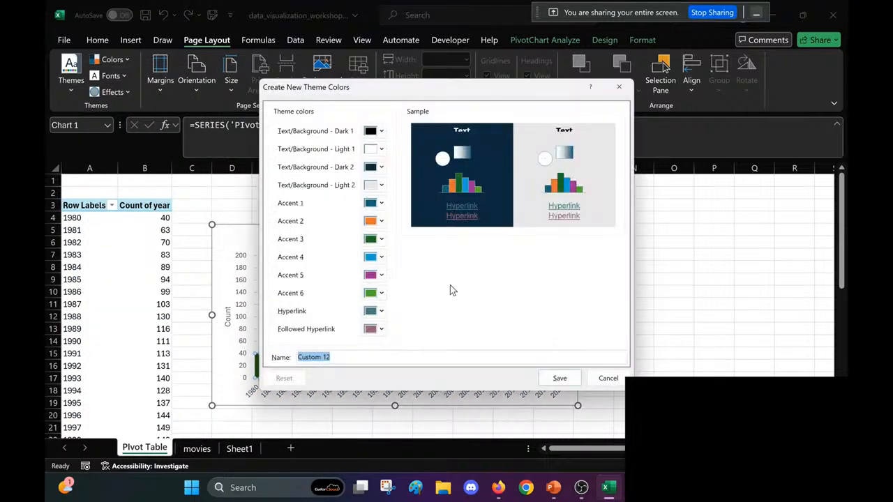
pyautogui.click(375, 241)
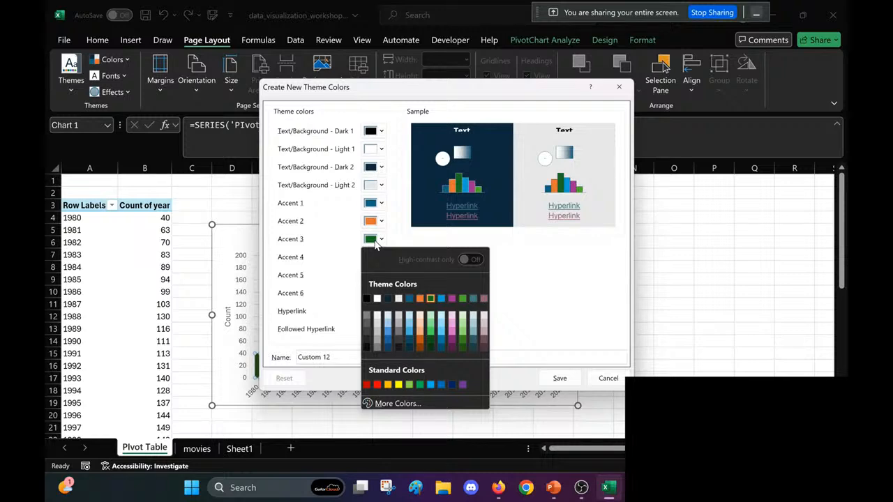
pyautogui.click(434, 341)
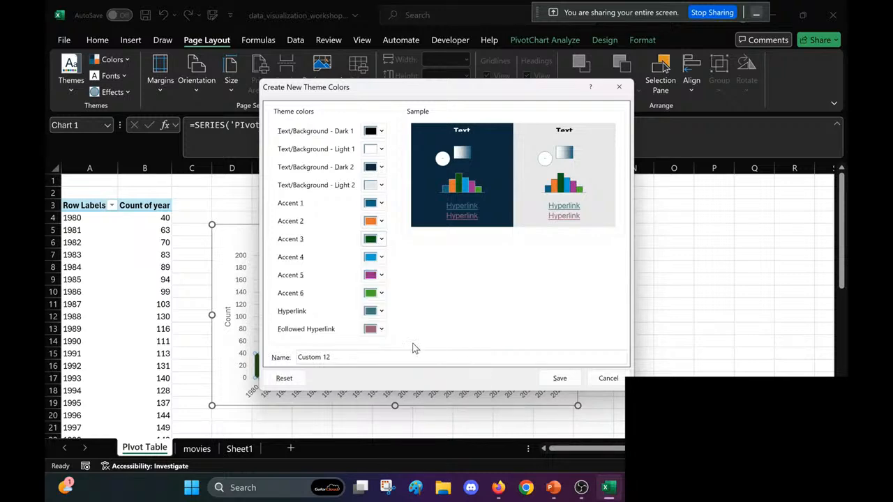
pyautogui.click(559, 378)
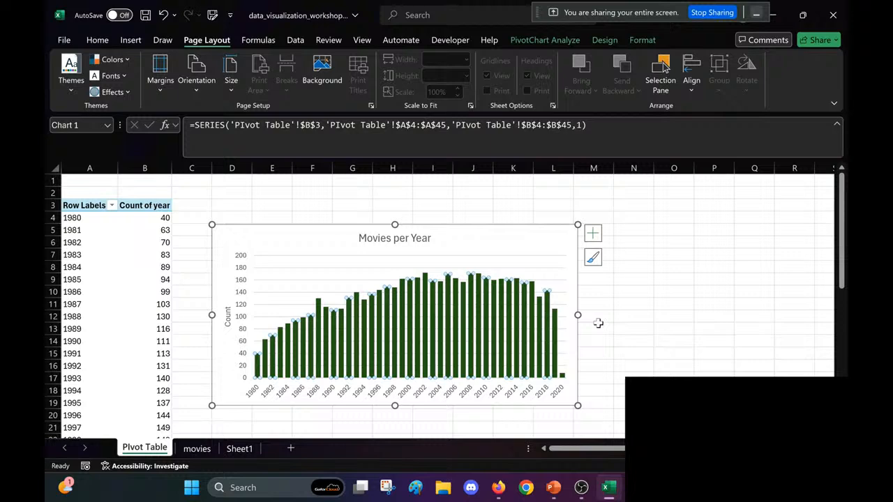
# Step: Deselect the chart and save the workbook
pyautogui.click(658, 309)
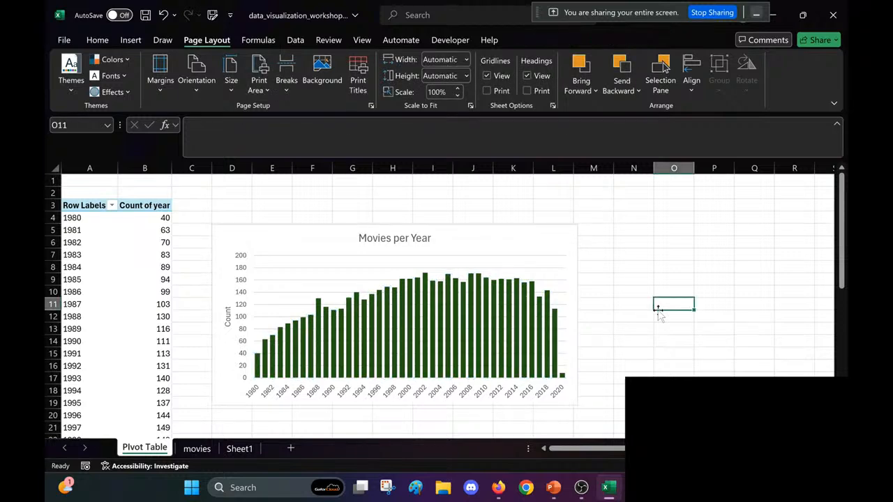
pyautogui.hotkey('ctrl', 's')
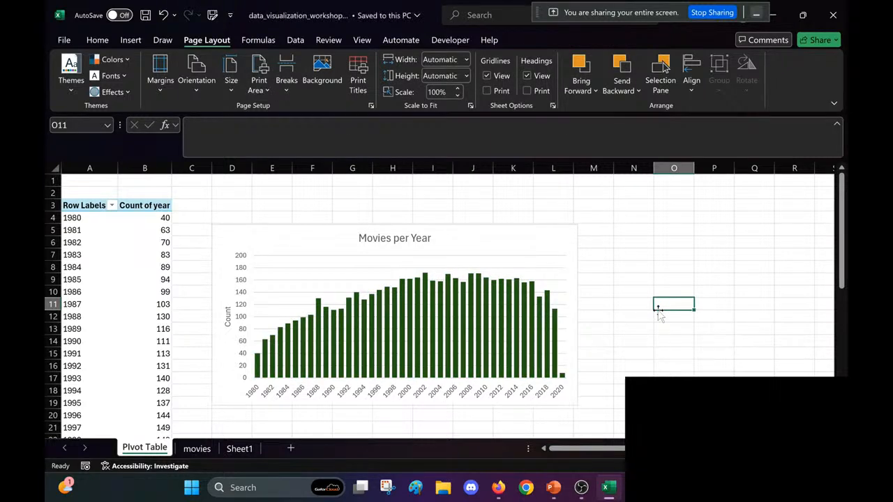
pyautogui.scroll(-6, 658, 309)
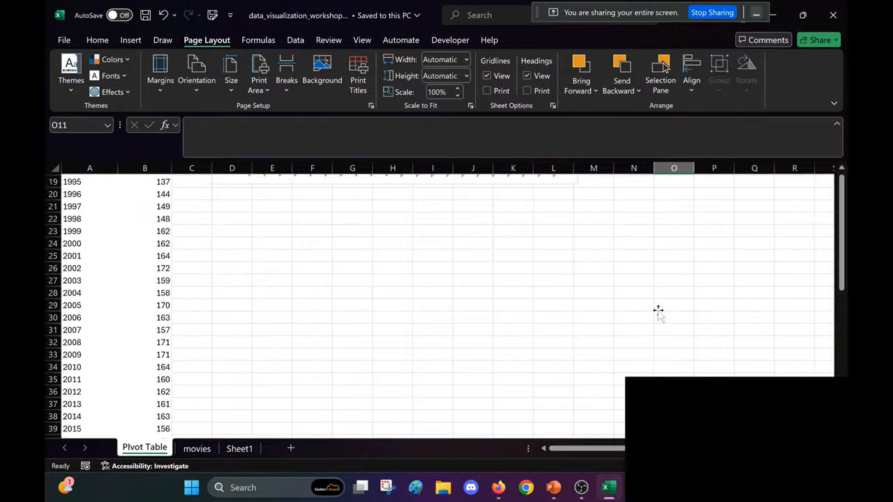
pyautogui.scroll(4, 658, 309)
pyautogui.scroll(2, 658, 310)
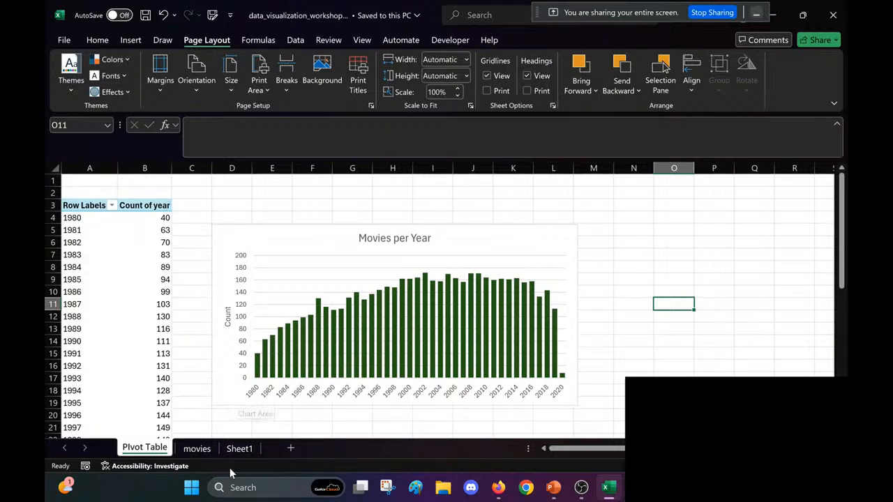
# Step: Select the entire movies table on the movies sheet and start a PivotTable from it
pyautogui.click(203, 452)
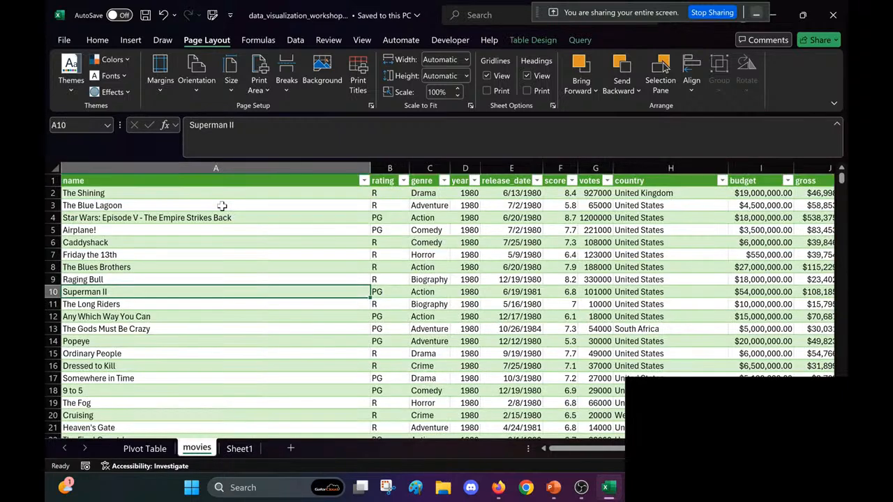
pyautogui.click(280, 278)
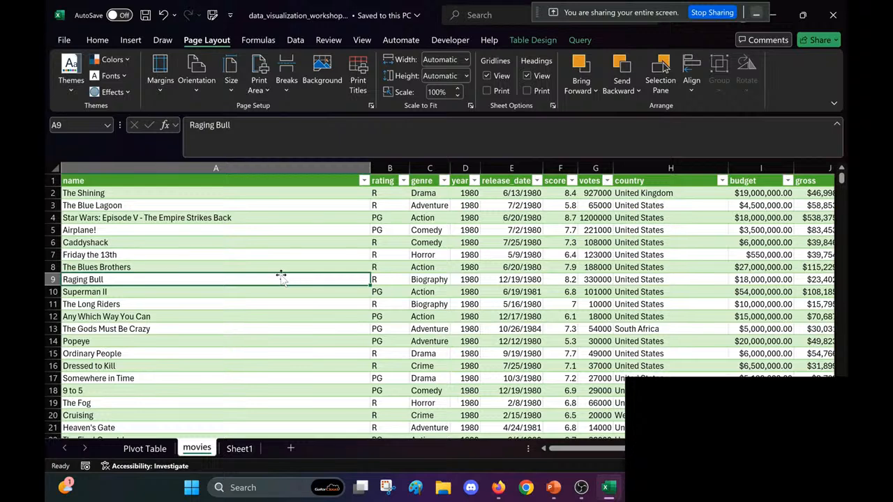
pyautogui.hotkey('ctrl', 'a')
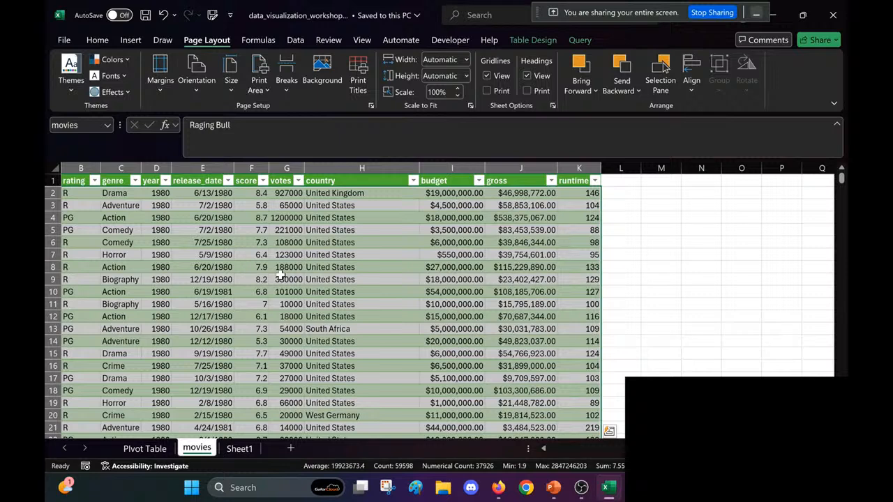
pyautogui.click(122, 40)
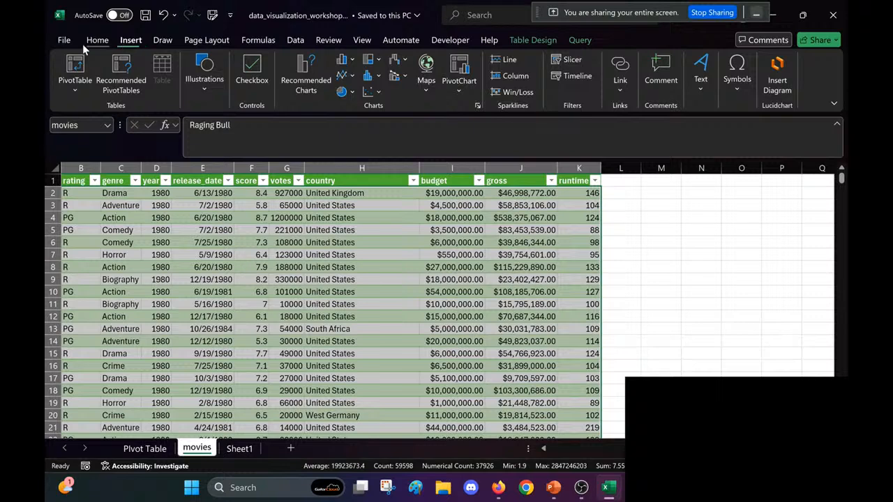
pyautogui.click(74, 68)
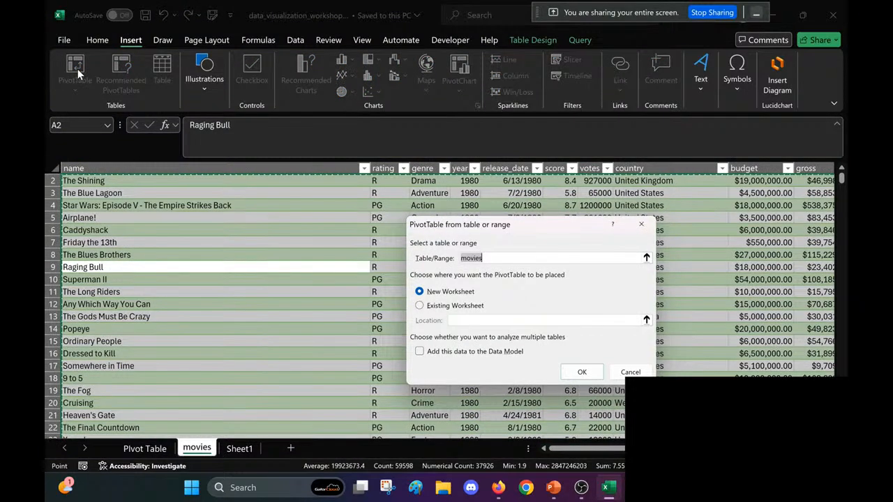
# Step: Place the new PivotTable on the existing "PIvot Table" worksheet at cell F15 and create it
pyautogui.click(421, 306)
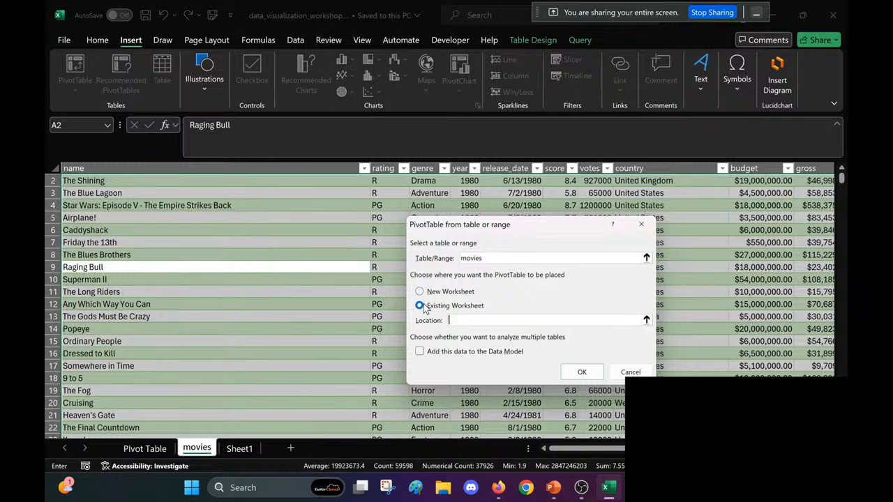
pyautogui.click(168, 448)
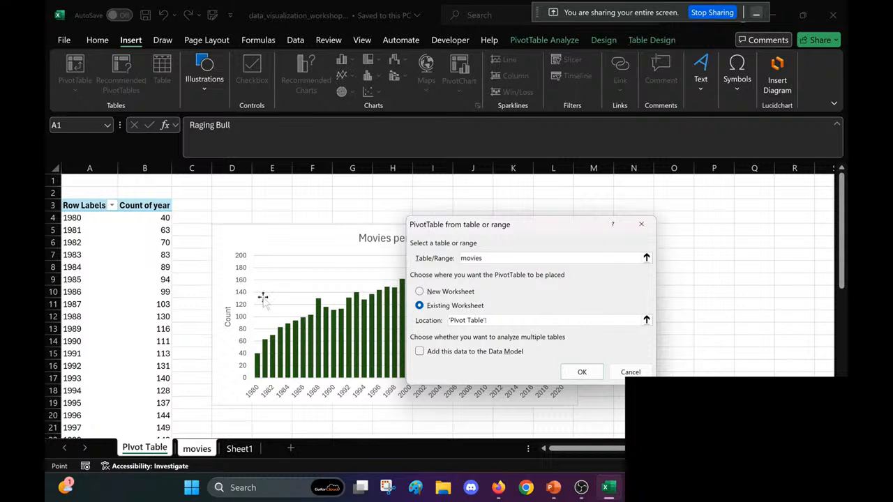
pyautogui.scroll(-5, 186, 334)
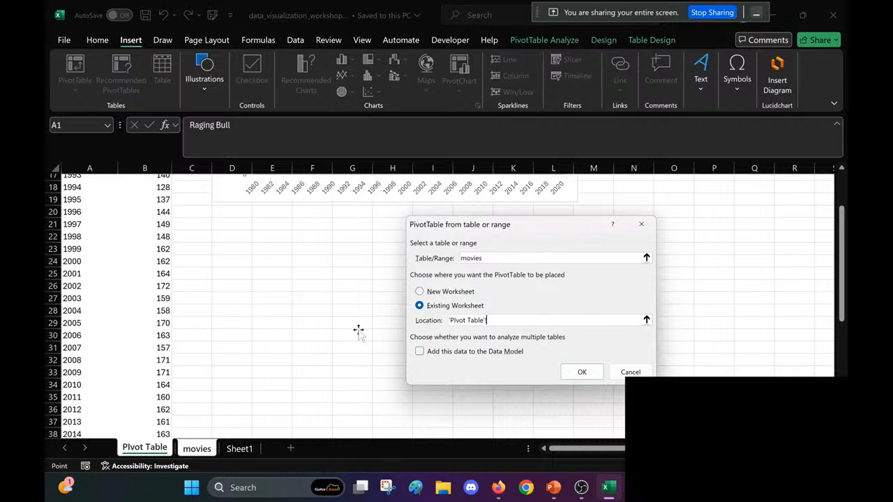
pyautogui.click(312, 292)
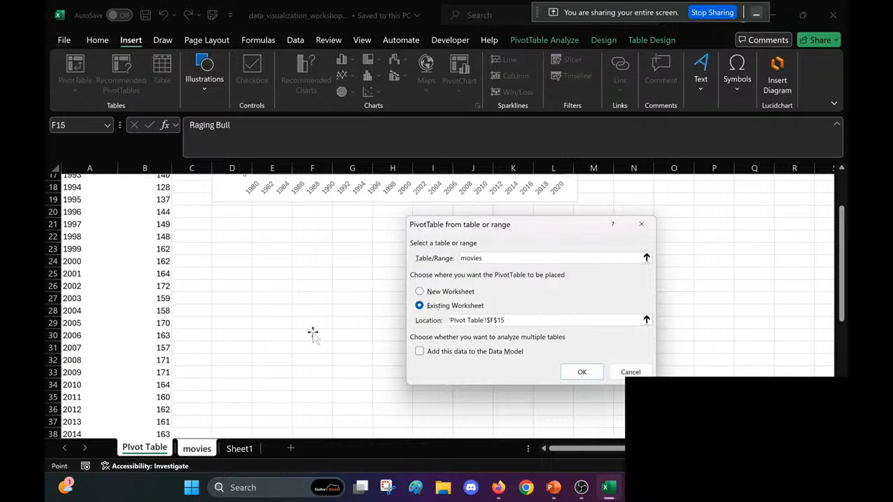
pyautogui.scroll(6, 321, 329)
pyautogui.scroll(-5, 325, 326)
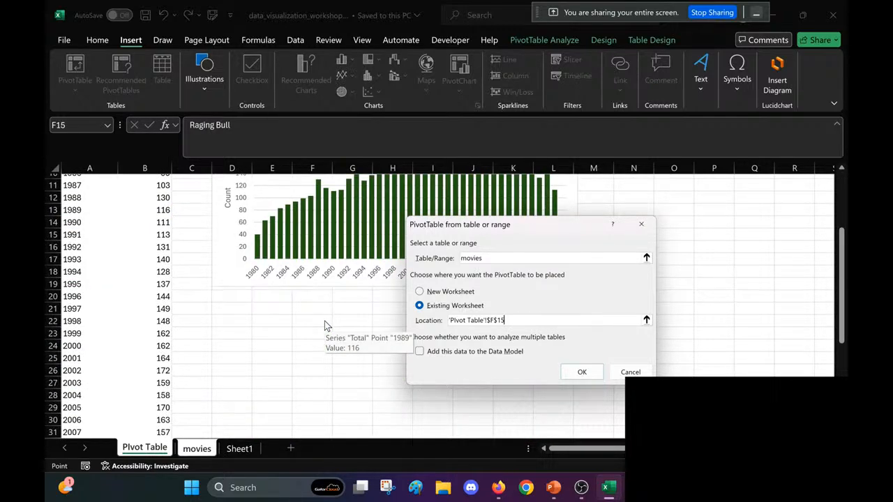
pyautogui.scroll(4, 213, 314)
pyautogui.scroll(-1, 212, 314)
pyautogui.scroll(1, 213, 314)
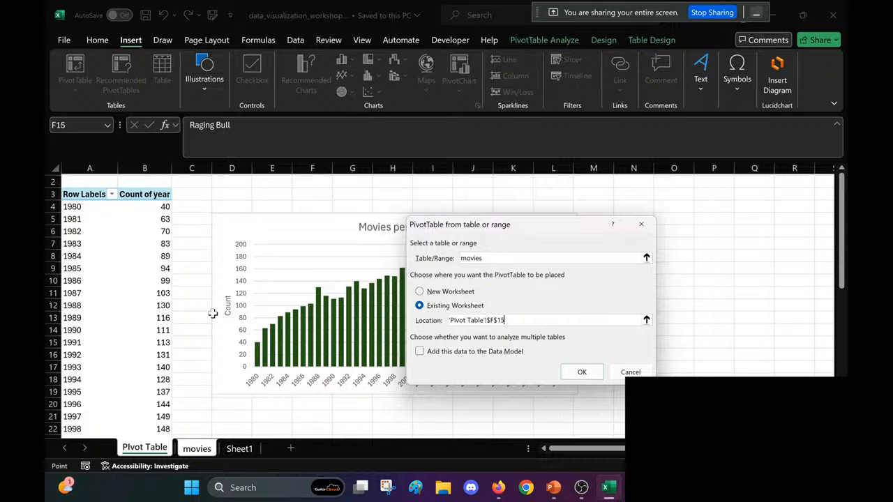
pyautogui.click(581, 372)
# Step: Move the Movies per Year chart clear of the new empty PivotTable, so it starts at about column L, row 5
pyautogui.scroll(-5, 367, 379)
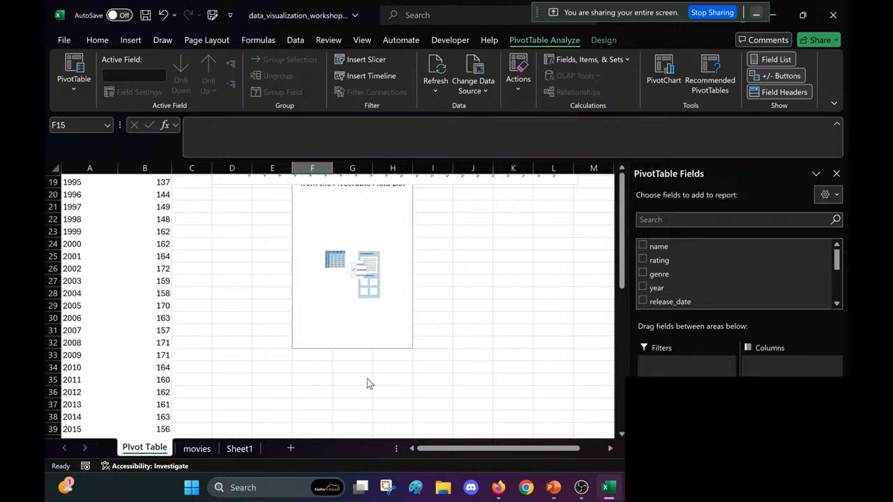
pyautogui.click(377, 242)
pyautogui.scroll(6, 377, 242)
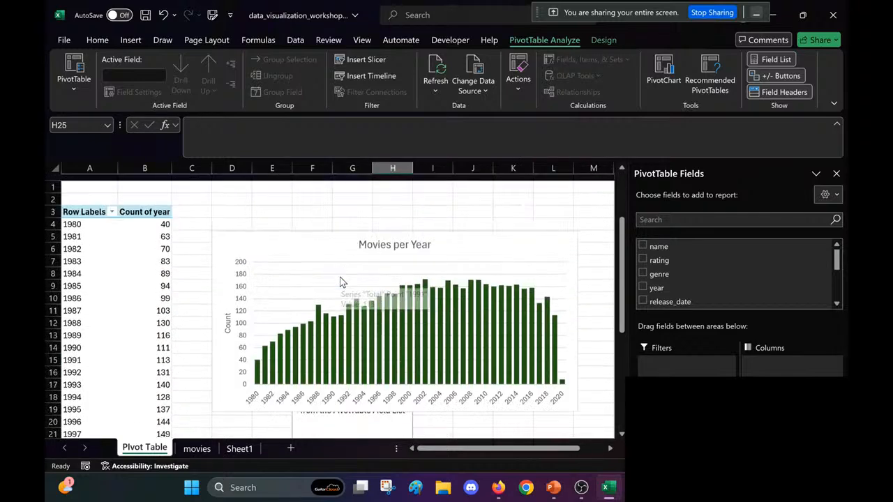
pyautogui.scroll(-1, 341, 282)
pyautogui.click(508, 239)
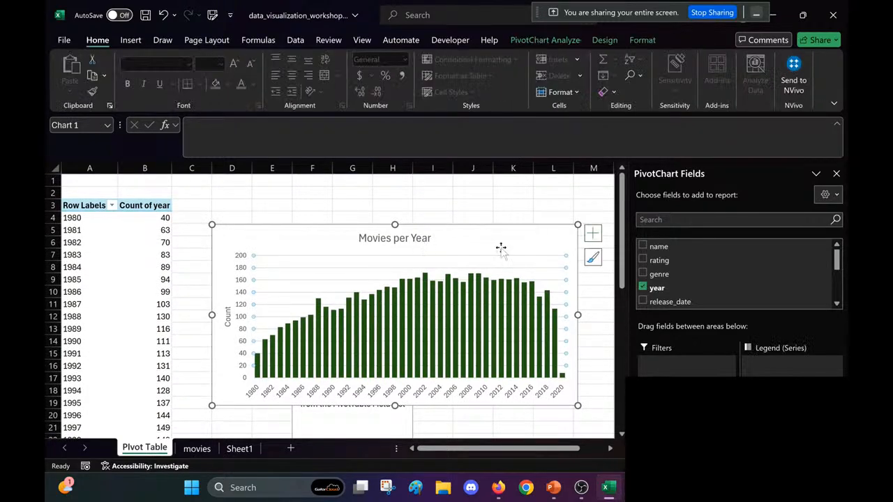
pyautogui.hscroll(1, 509, 260)
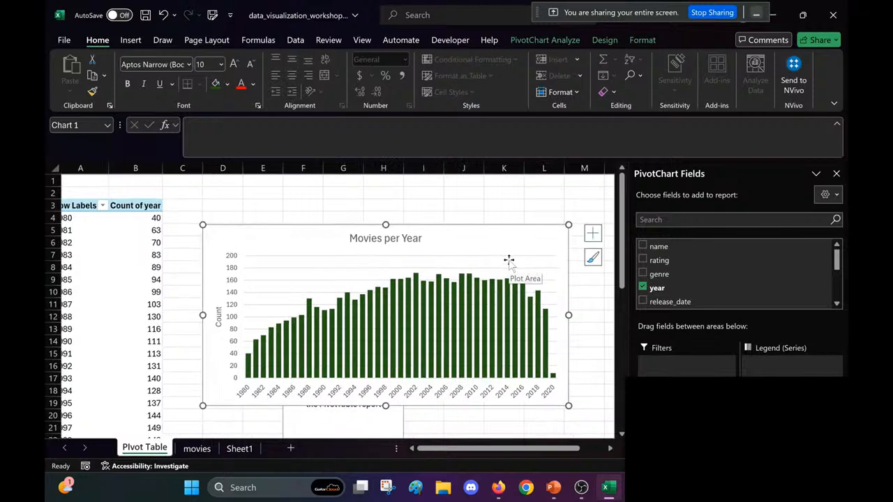
pyautogui.click(609, 326)
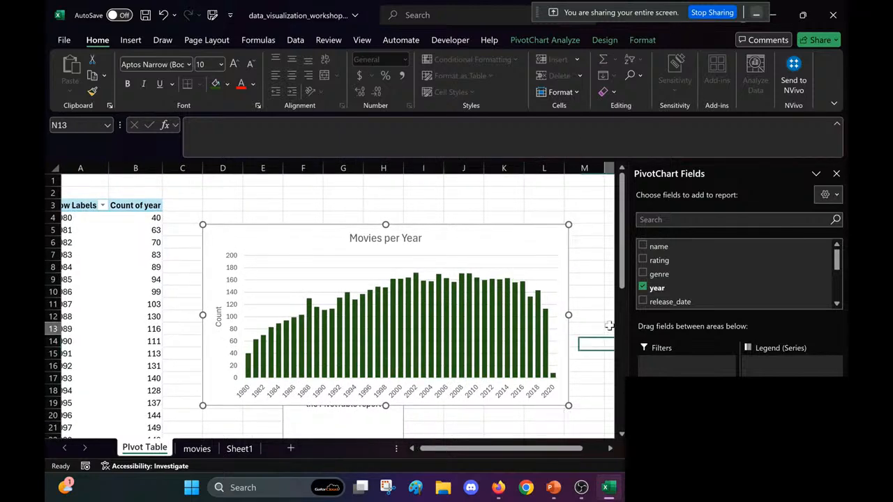
pyautogui.moveTo(609, 326); pyautogui.dragTo(730, 345)
pyautogui.moveTo(97, 237); pyautogui.dragTo(270, 282)
pyautogui.click(87, 276)
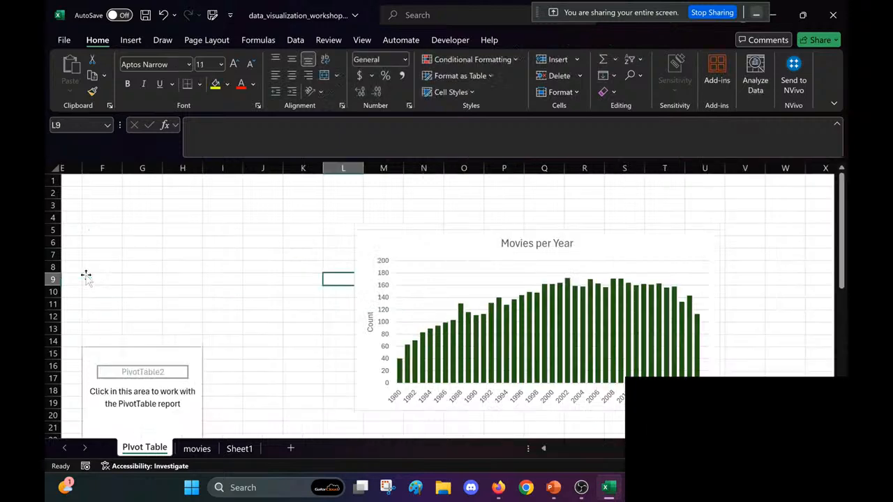
# Step: Add the year field as row labels to the empty PivotTable at F15
pyautogui.scroll(-4, 149, 271)
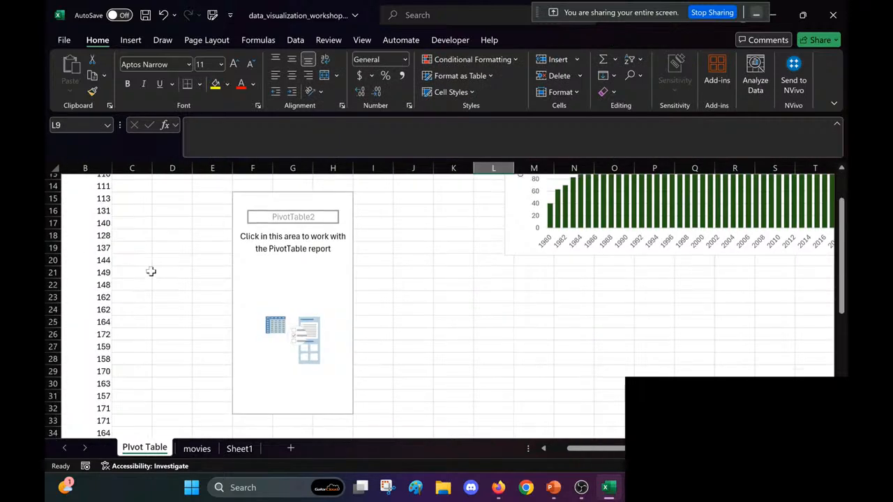
pyautogui.click(233, 248)
pyautogui.scroll(1, 230, 249)
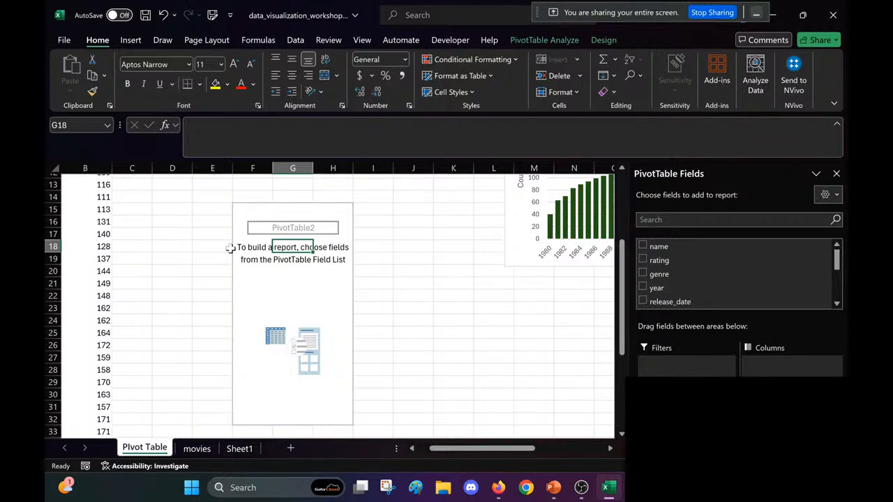
pyautogui.click(248, 210)
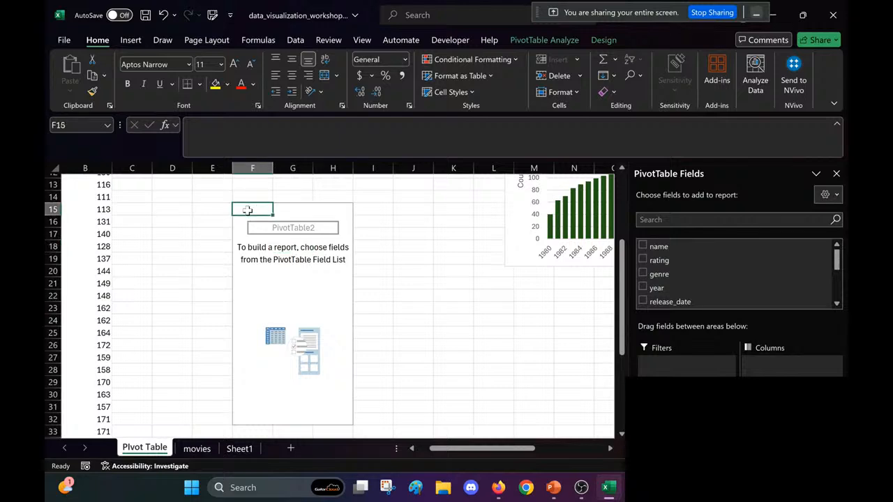
pyautogui.scroll(2, 197, 239)
pyautogui.hscroll(-1, 197, 239)
pyautogui.scroll(-2, 198, 240)
pyautogui.hscroll(1, 197, 240)
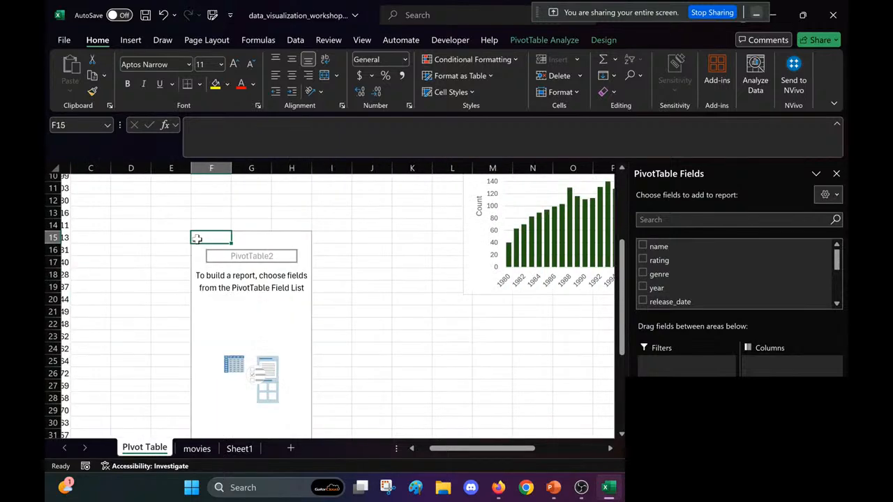
pyautogui.hscroll(-1, 198, 239)
pyautogui.hscroll(1, 198, 239)
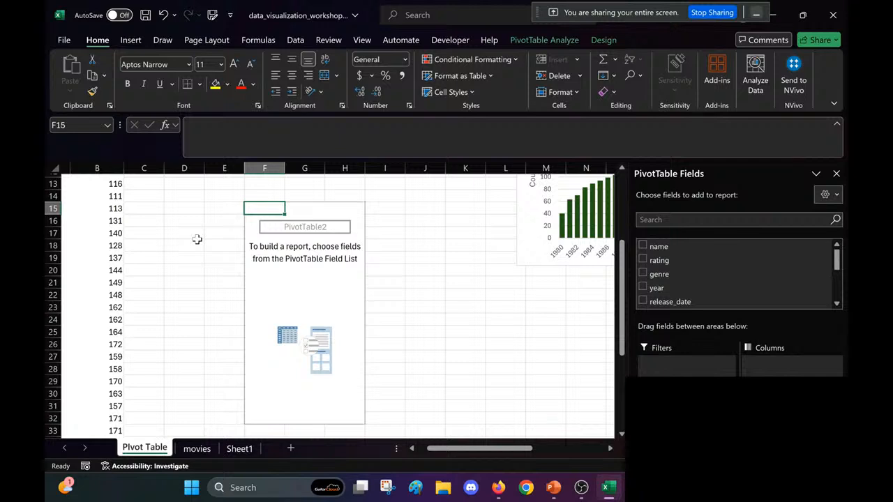
pyautogui.moveTo(658, 287); pyautogui.dragTo(667, 374)
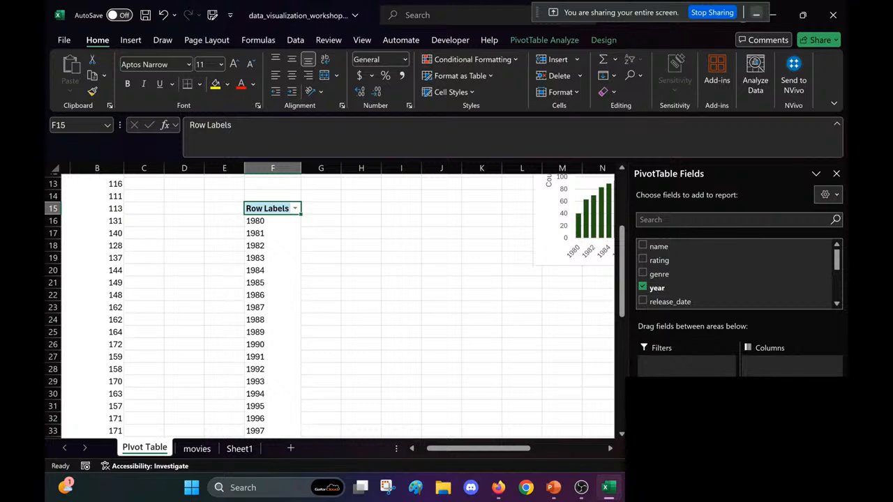
# Step: Add the runtime field as values to the second PivotTable by year
pyautogui.scroll(-4, 705, 284)
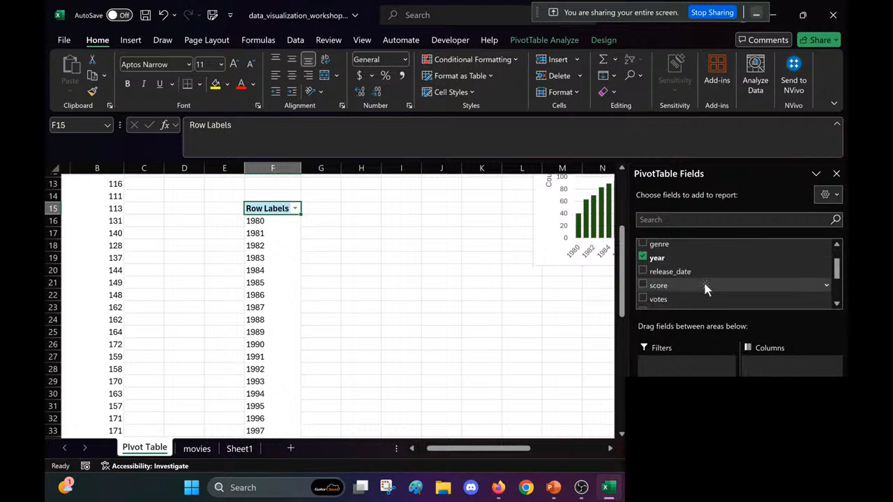
pyautogui.scroll(4, 703, 280)
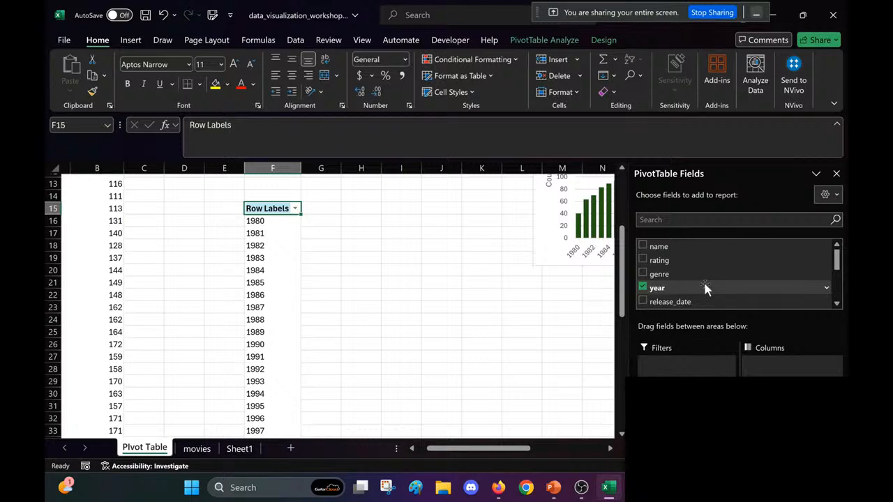
pyautogui.scroll(-3, 704, 279)
pyautogui.scroll(-2, 704, 282)
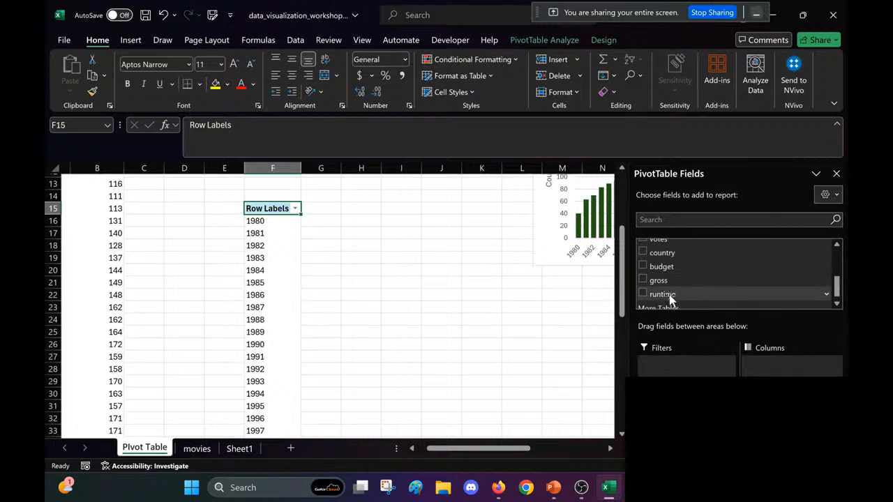
pyautogui.moveTo(670, 295); pyautogui.dragTo(788, 411)
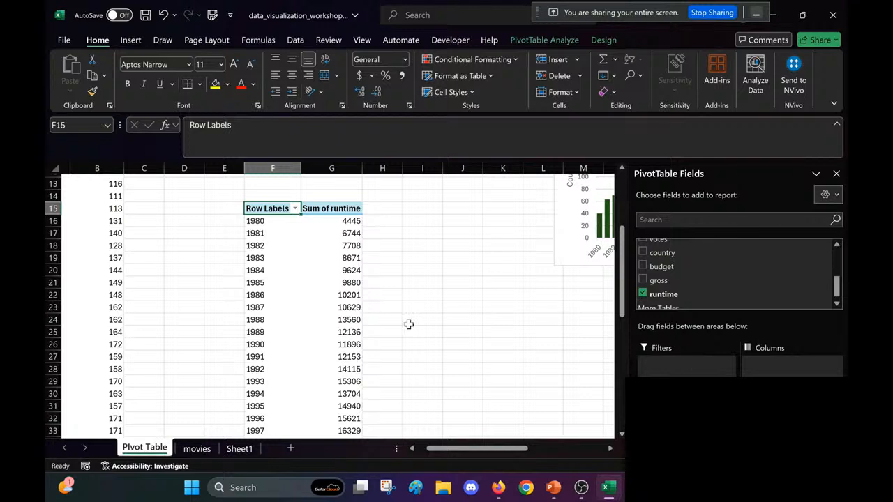
# Step: Summarize the PivotTable's runtime values by Average
pyautogui.click(322, 320)
pyautogui.hscroll(2, 431, 347)
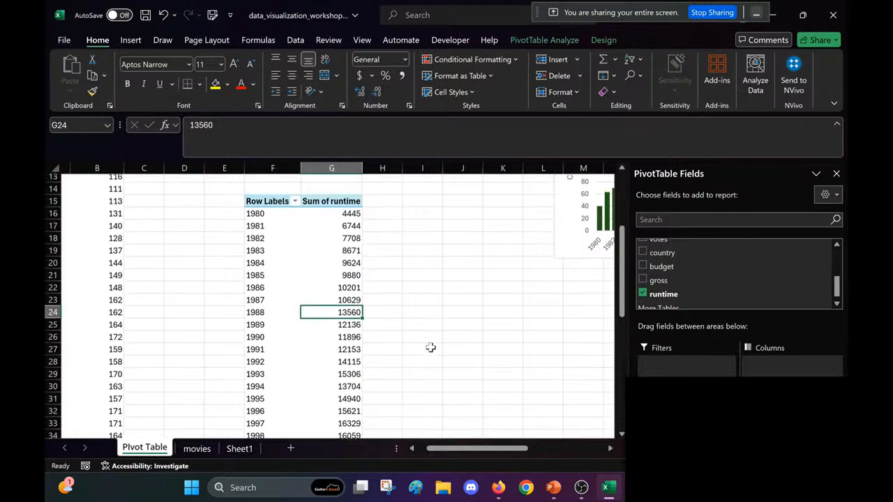
pyautogui.hscroll(1, 431, 346)
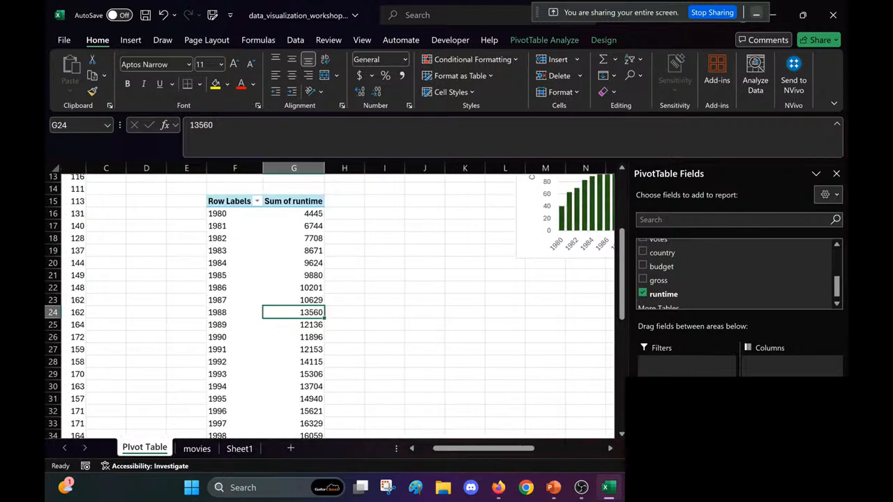
pyautogui.click(792, 417)
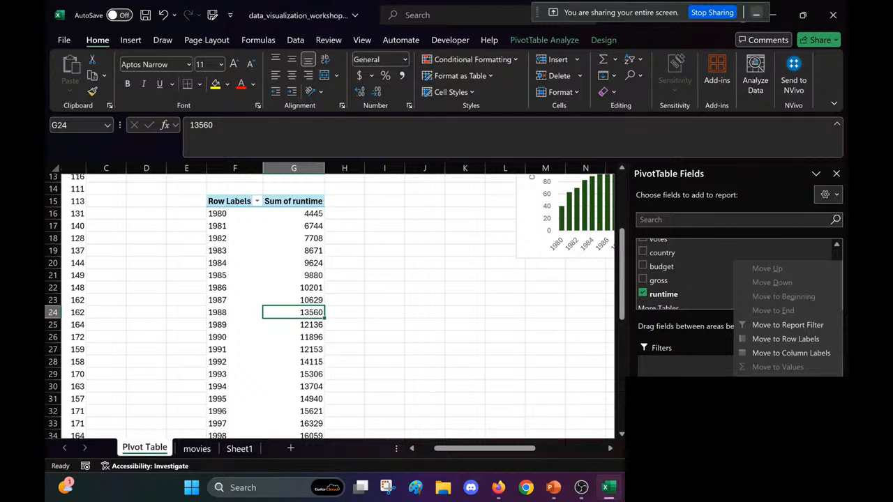
pyautogui.click(791, 395)
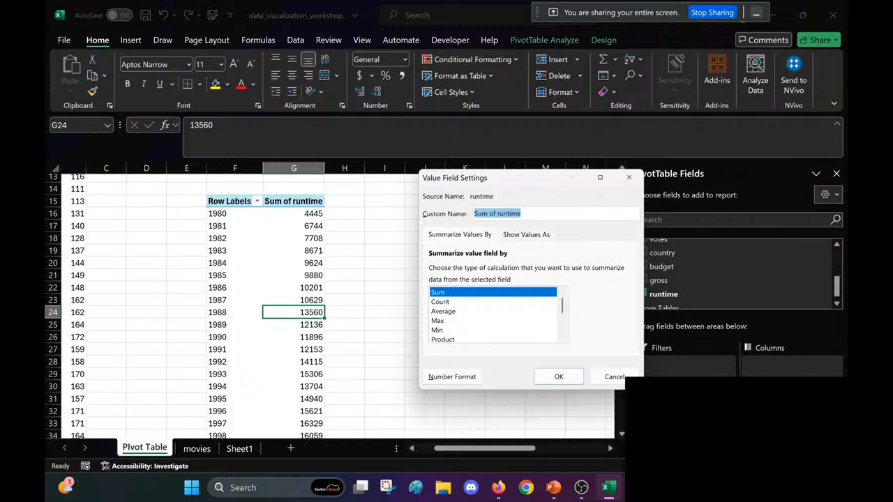
pyautogui.click(520, 311)
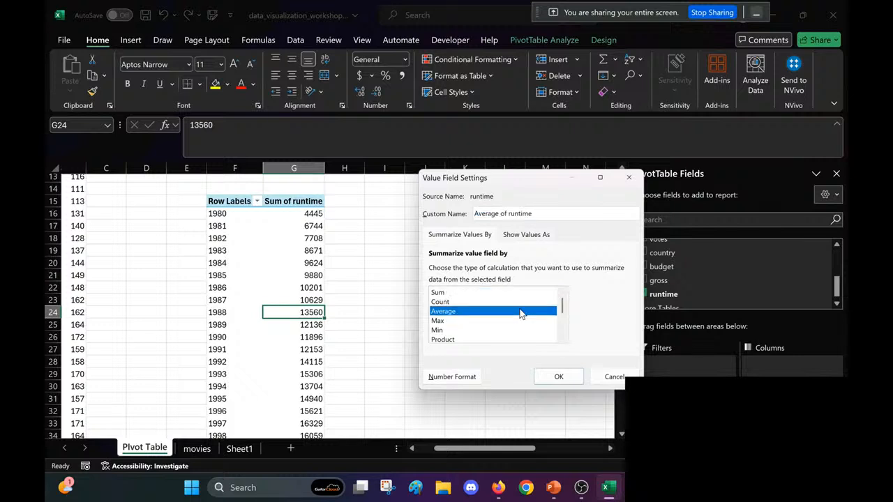
pyautogui.click(558, 378)
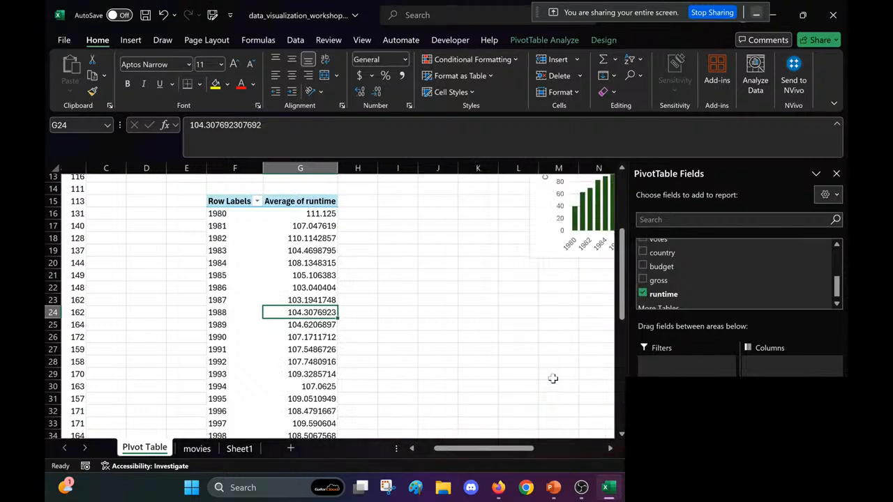
# Step: Format the average runtime values as Number with 2 decimal places and save the workbook
pyautogui.hscroll(1, 553, 378)
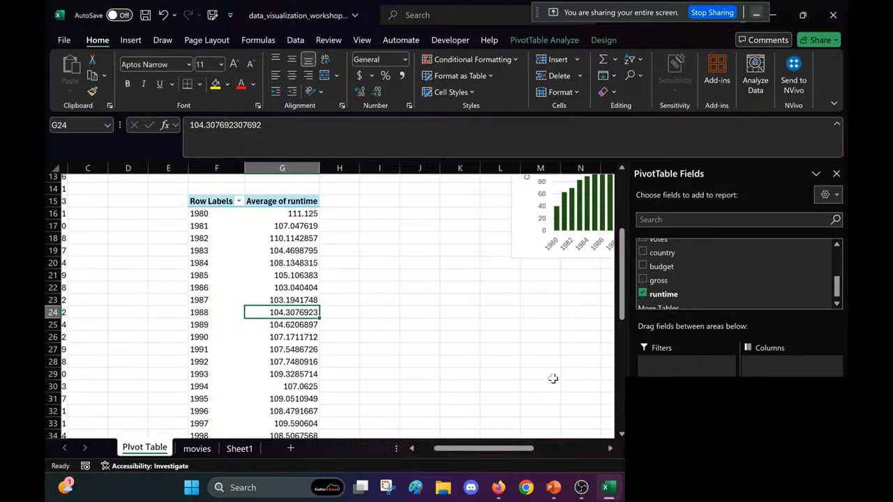
pyautogui.scroll(-1, 552, 379)
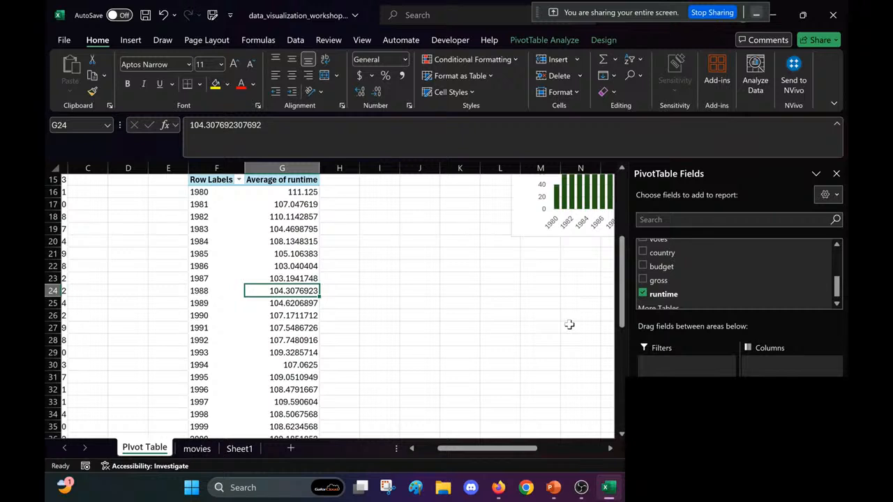
pyautogui.click(792, 413)
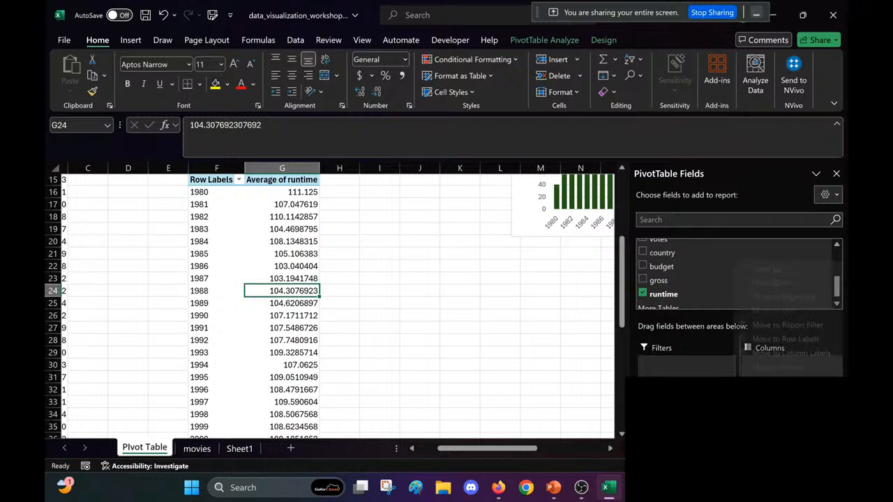
pyautogui.click(788, 395)
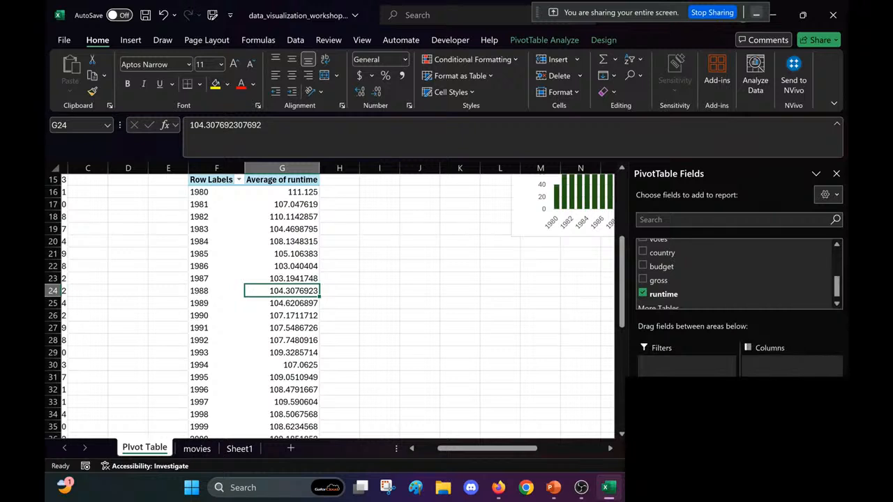
pyautogui.click(450, 376)
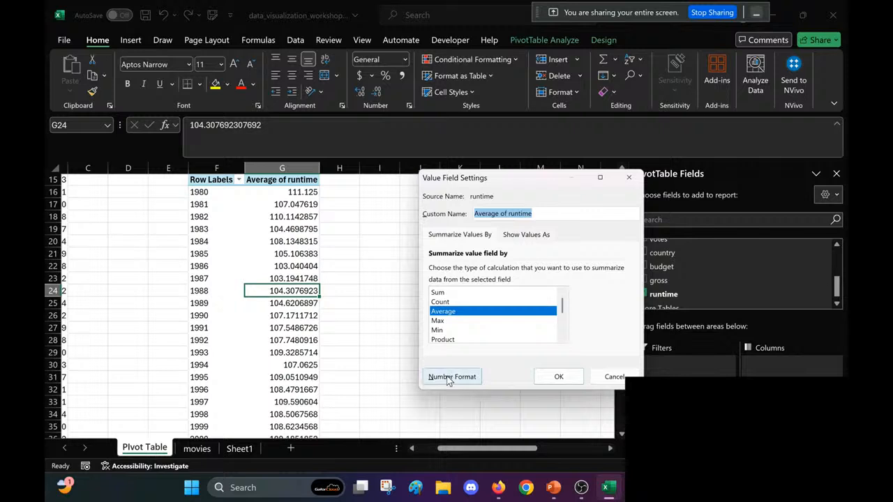
pyautogui.click(393, 180)
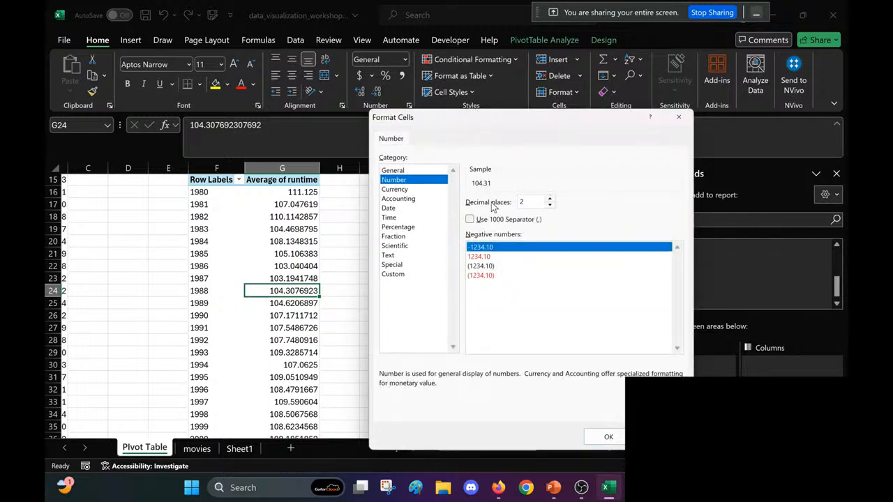
pyautogui.click(605, 437)
pyautogui.click(560, 377)
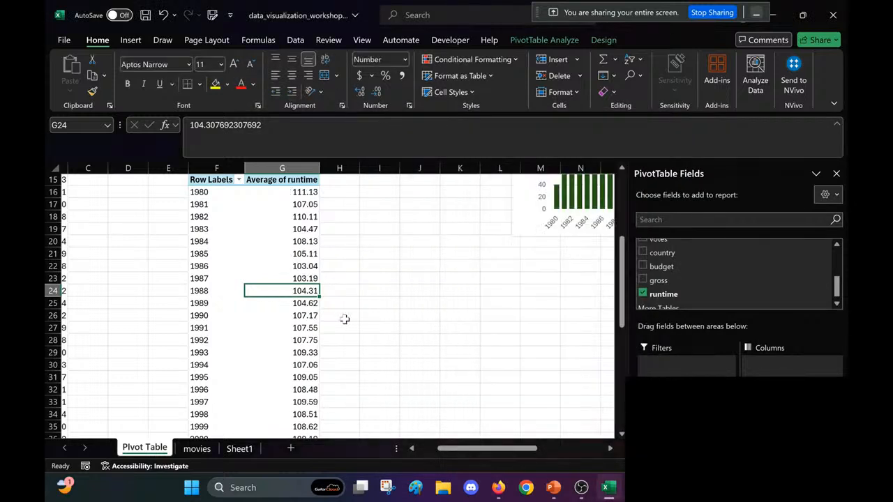
pyautogui.click(379, 293)
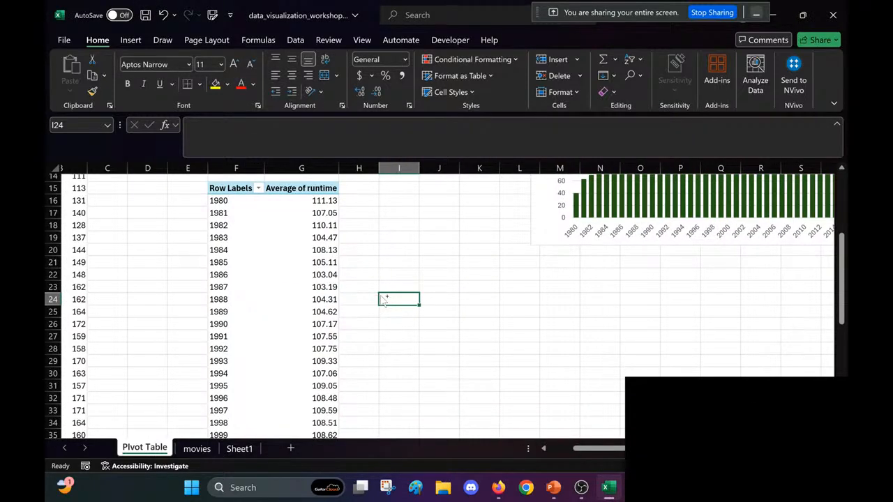
pyautogui.hotkey('ctrl', 's')
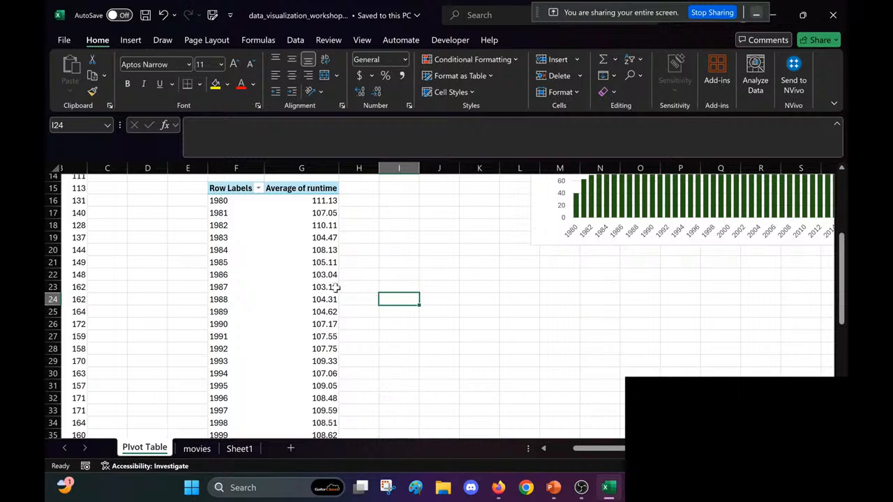
# Step: Insert a Line PivotChart from the average runtime by year PivotTable
pyautogui.click(254, 282)
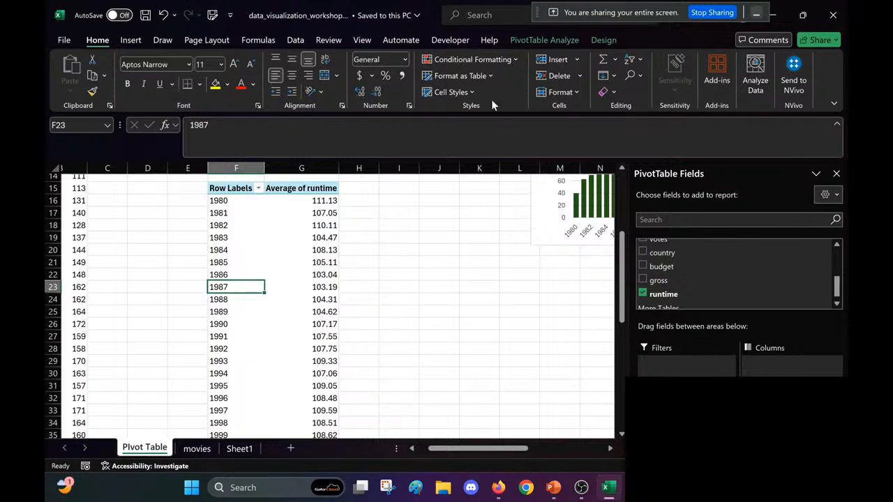
pyautogui.click(553, 39)
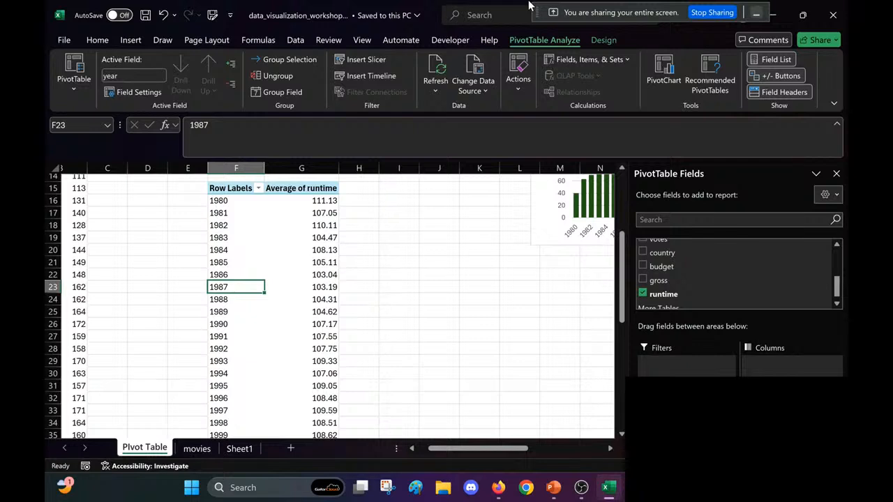
pyautogui.click(133, 40)
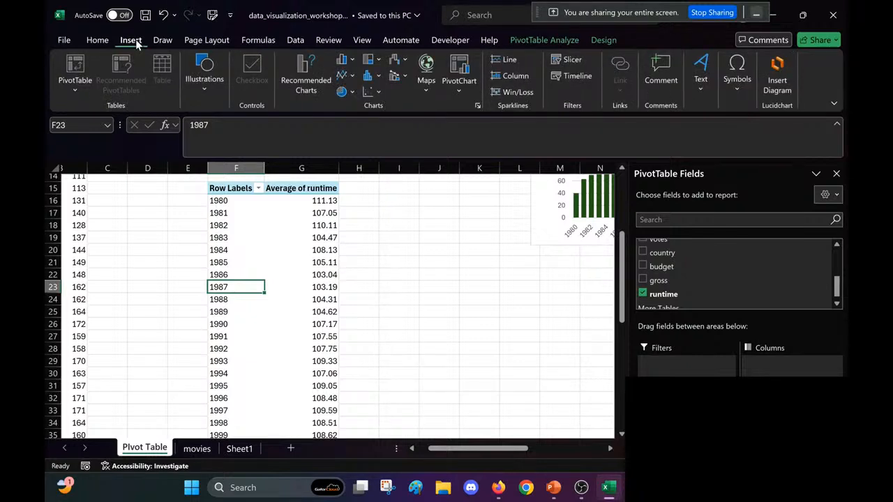
pyautogui.click(460, 70)
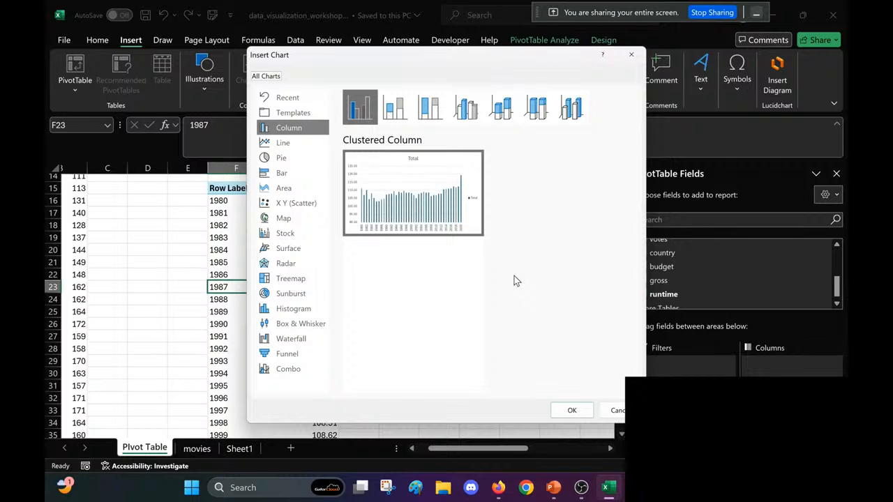
pyautogui.click(305, 143)
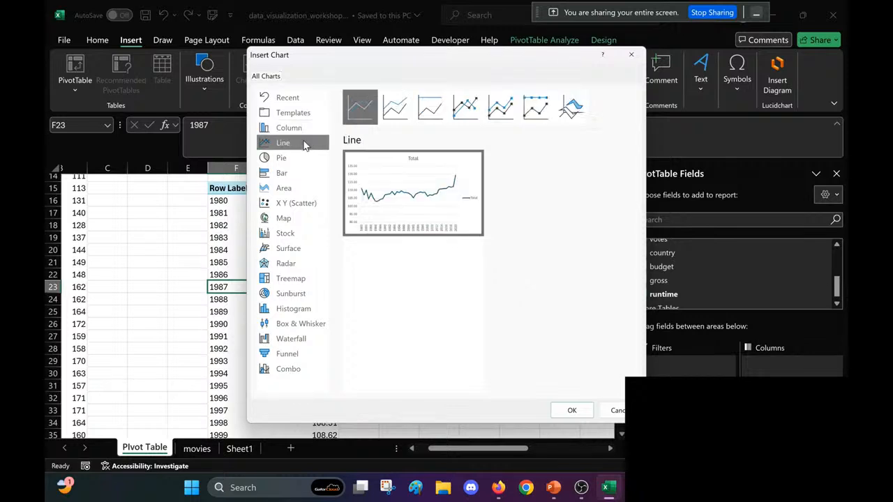
pyautogui.click(572, 410)
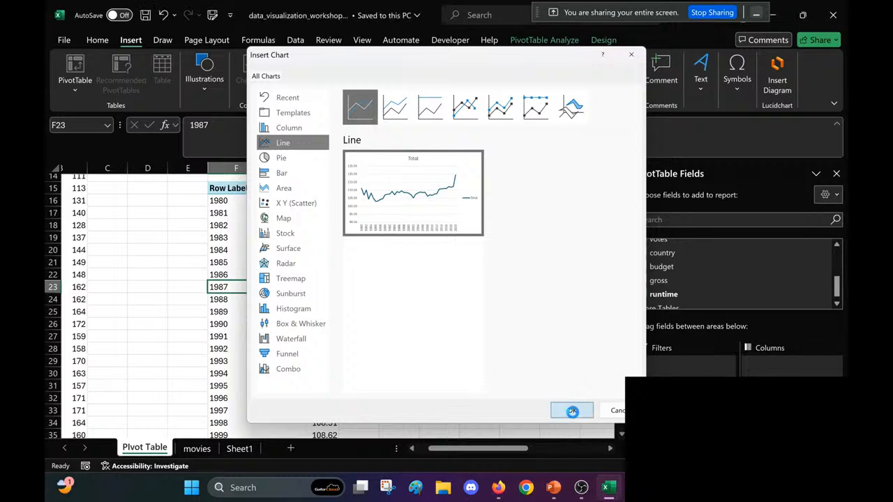
# Step: Close the PivotChart field list and move the line chart below the green column chart, starting at about column J, row 22
pyautogui.click(837, 174)
pyautogui.moveTo(402, 230); pyautogui.dragTo(638, 282)
pyautogui.hscroll(2, 484, 230)
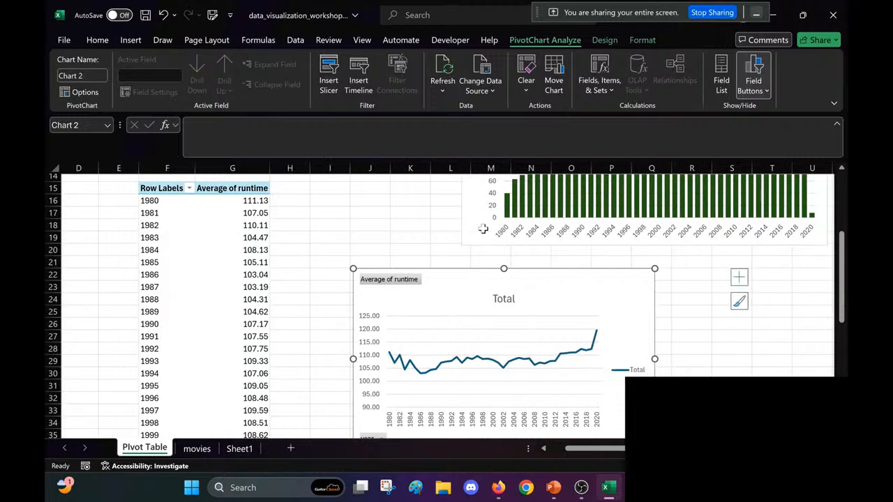
pyautogui.scroll(-2, 484, 231)
pyautogui.scroll(1, 483, 230)
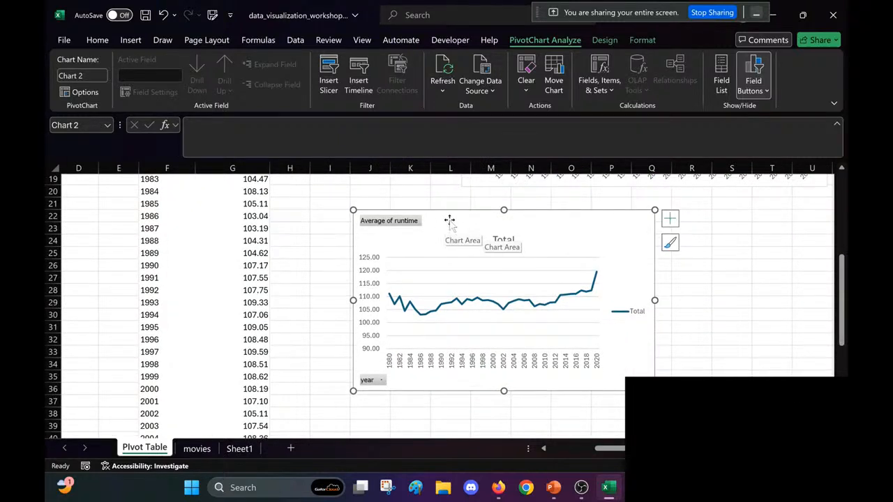
# Step: Hide all field buttons on the runtime line chart and remove its legend
pyautogui.rightClick(411, 223)
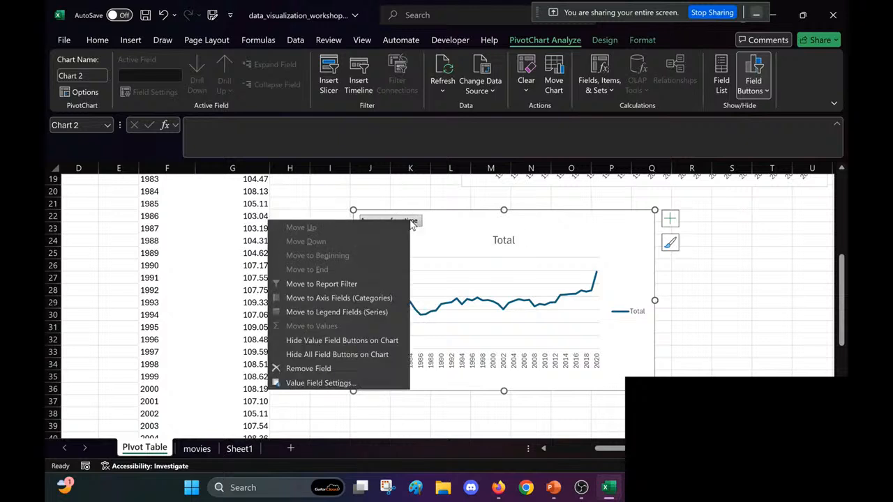
pyautogui.click(323, 356)
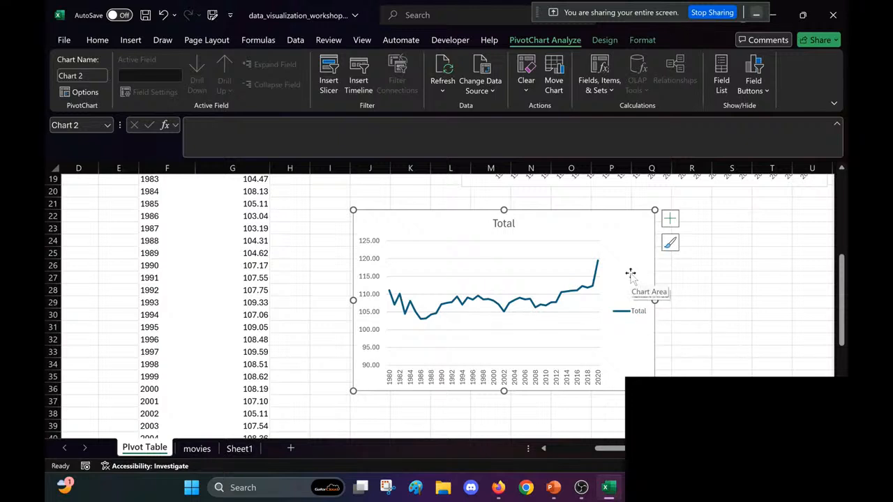
pyautogui.click(670, 219)
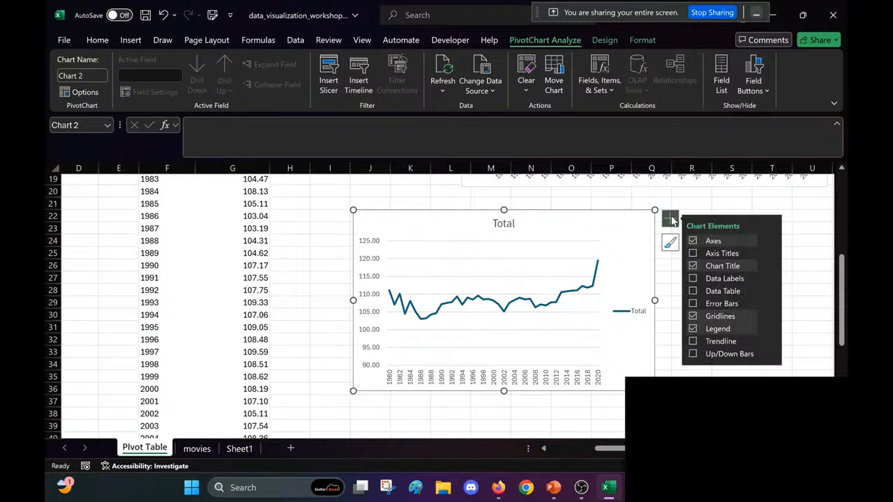
pyautogui.click(693, 330)
pyautogui.click(666, 315)
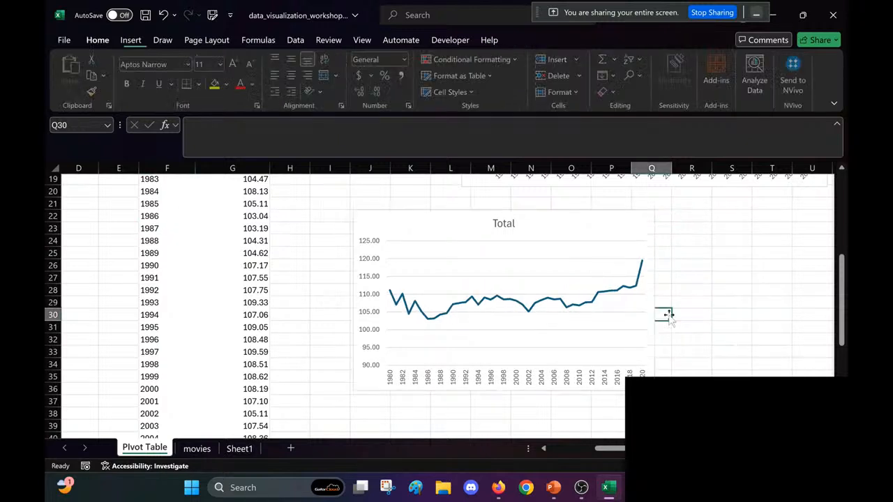
# Step: Widen the runtime line chart so its right edge reaches about column U
pyautogui.click(618, 231)
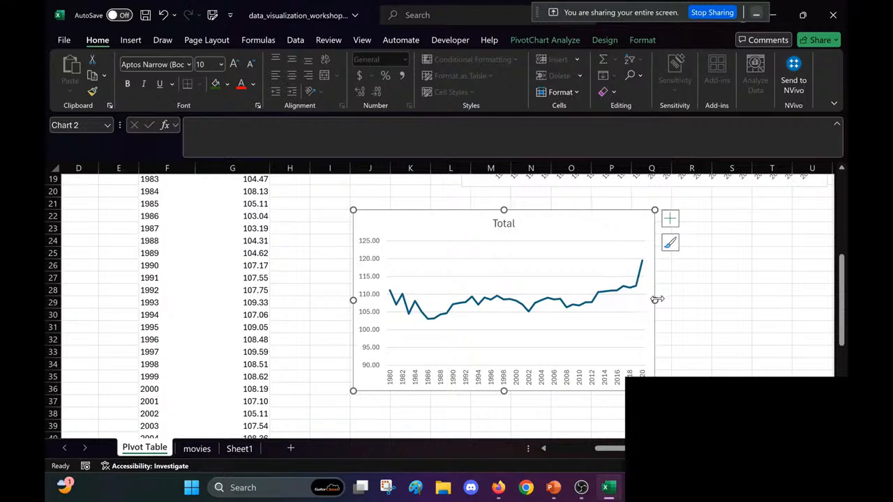
pyautogui.moveTo(656, 299); pyautogui.dragTo(813, 300)
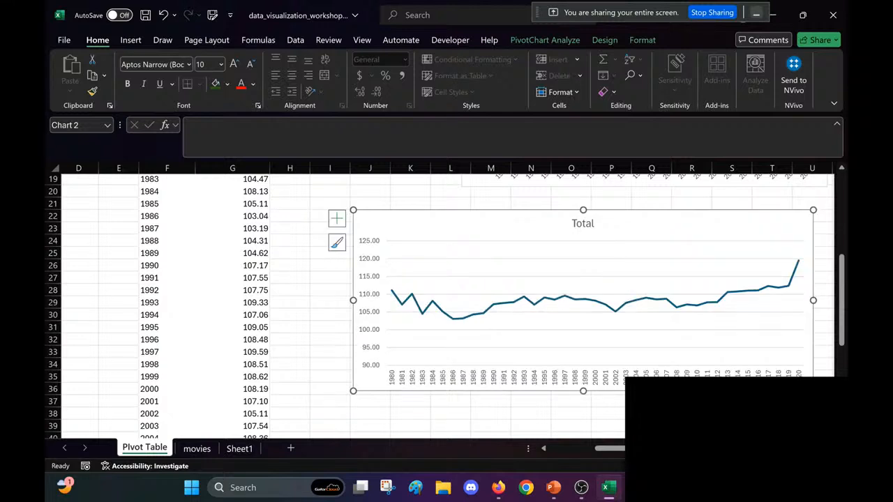
pyautogui.hscroll(1, 651, 414)
pyautogui.click(651, 414)
pyautogui.hscroll(1, 651, 414)
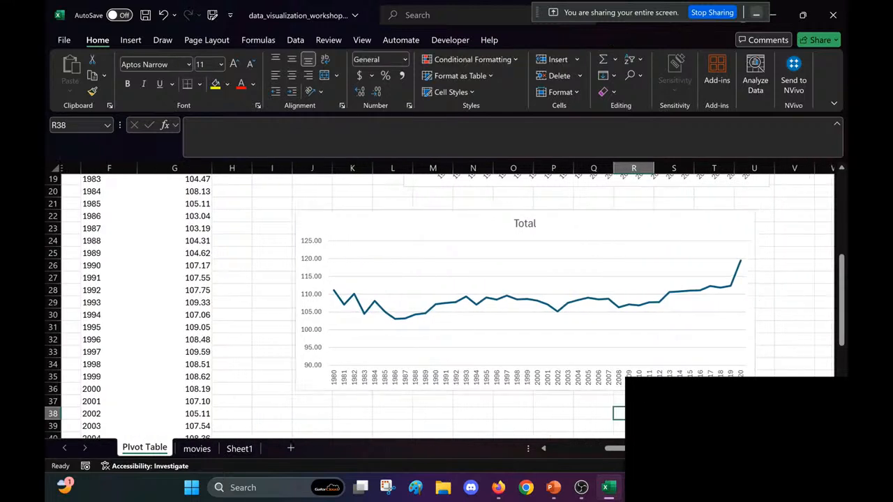
# Step: Change the runtime line chart's title to "Average Runtime Per Year" and close the title formatting options
pyautogui.click(557, 225)
pyautogui.doubleClick(521, 224)
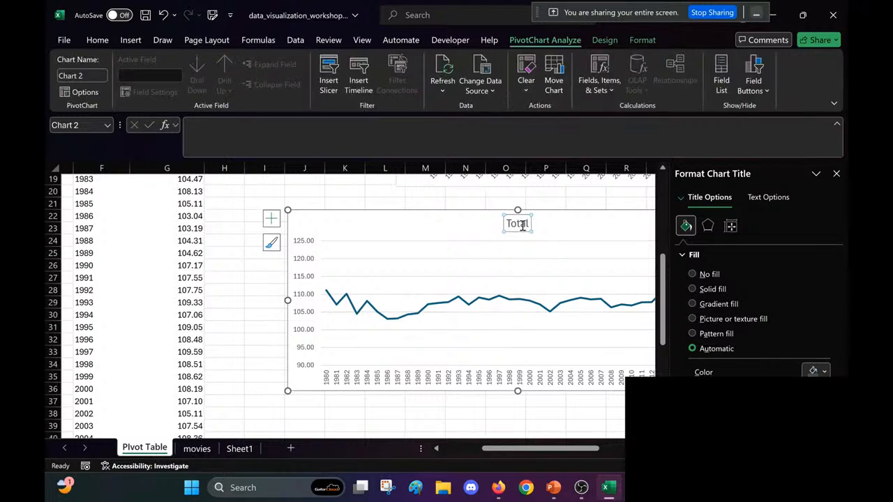
pyautogui.doubleClick(521, 224)
pyautogui.write('Average')
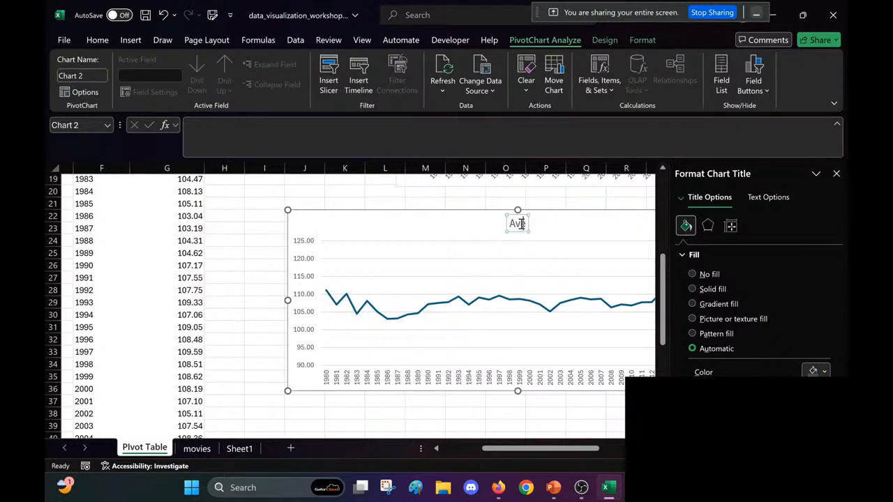
pyautogui.write(' Ru')
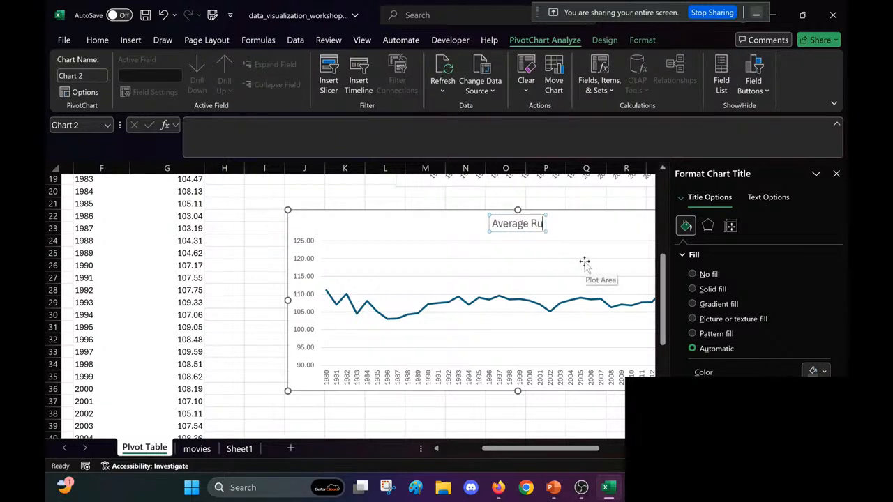
pyautogui.write('ntime Per Year')
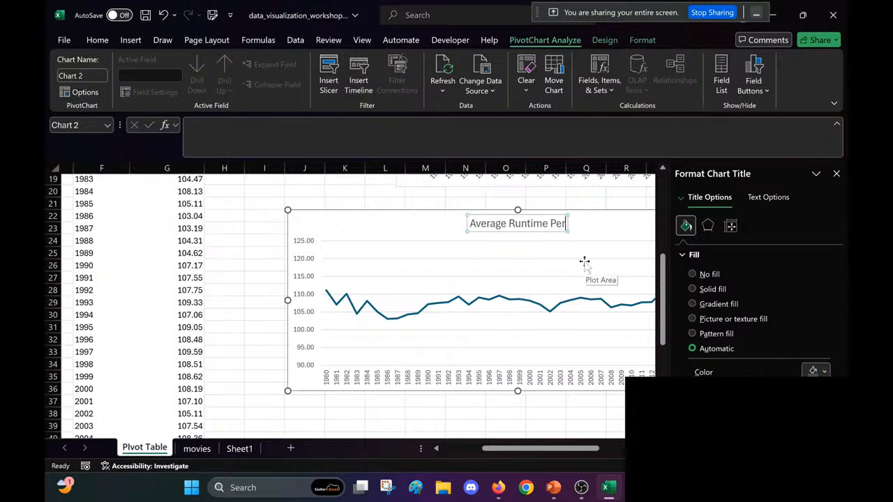
pyautogui.click(837, 174)
# Step: Open the text box formatting options for the year axis of the Average Runtime Per Year chart
pyautogui.click(622, 379)
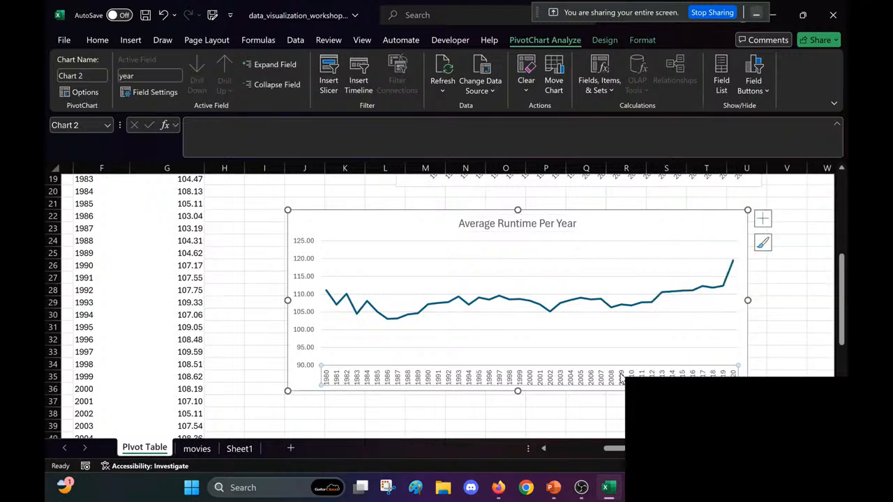
pyautogui.hscroll(1, 593, 379)
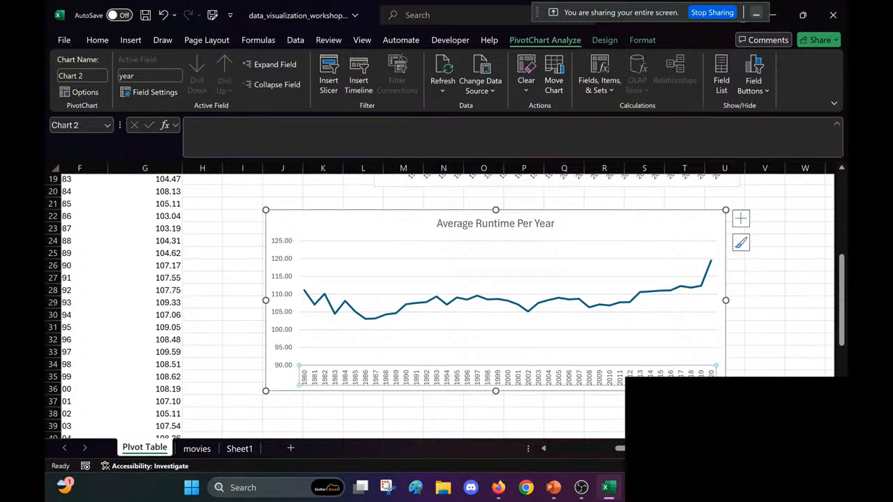
pyautogui.click(685, 414)
pyautogui.click(620, 378)
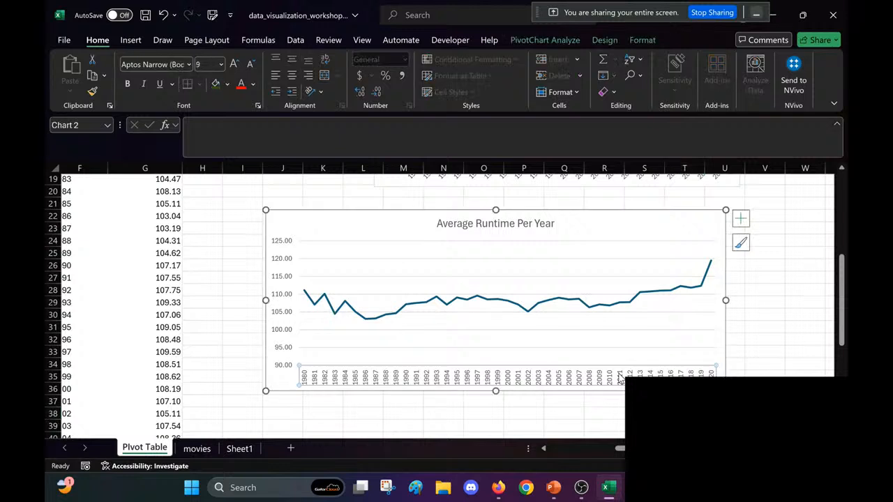
pyautogui.rightClick(620, 378)
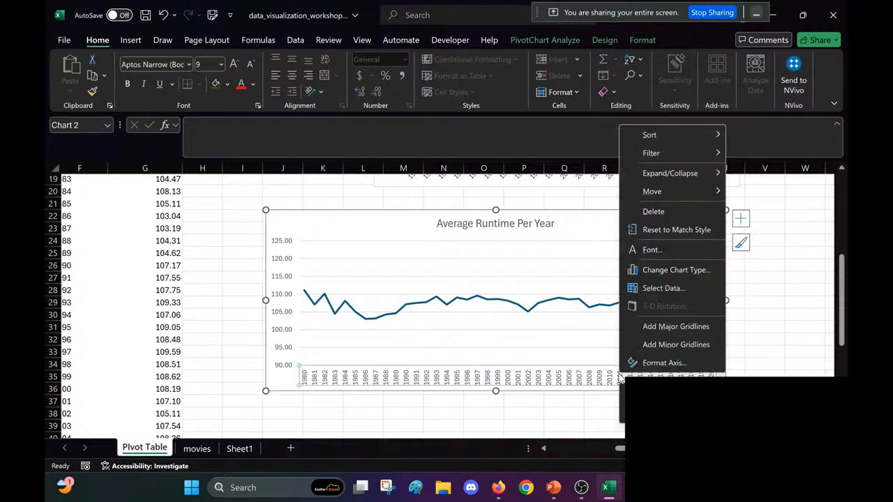
pyautogui.click(661, 363)
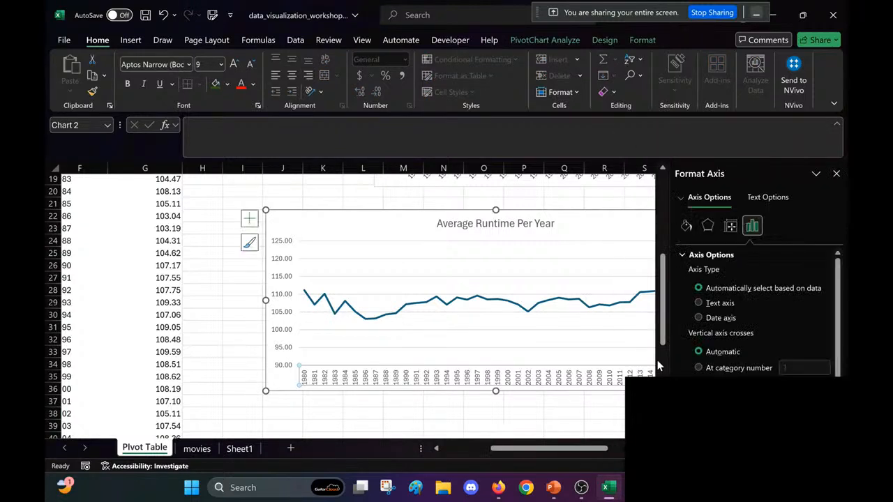
pyautogui.click(766, 198)
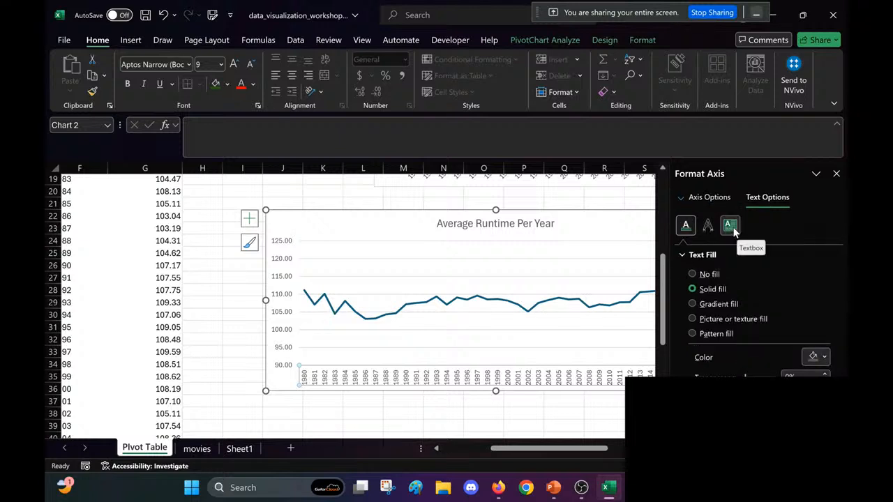
pyautogui.click(732, 229)
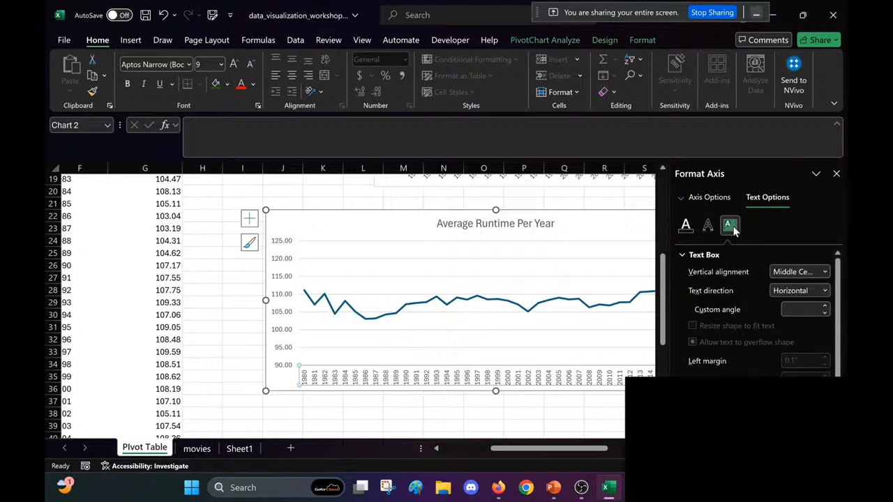
# Step: Try custom text angles of 0° and 10° on the runtime chart's year axis labels
pyautogui.click(826, 273)
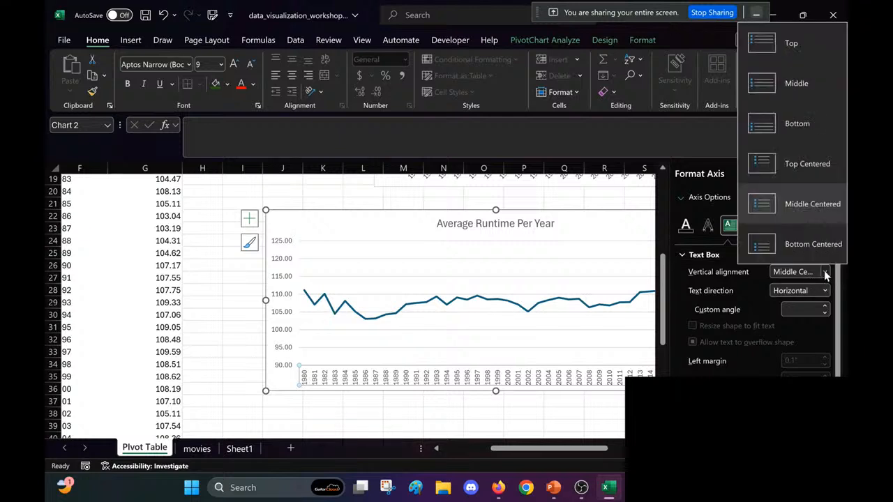
pyautogui.click(826, 273)
pyautogui.click(819, 289)
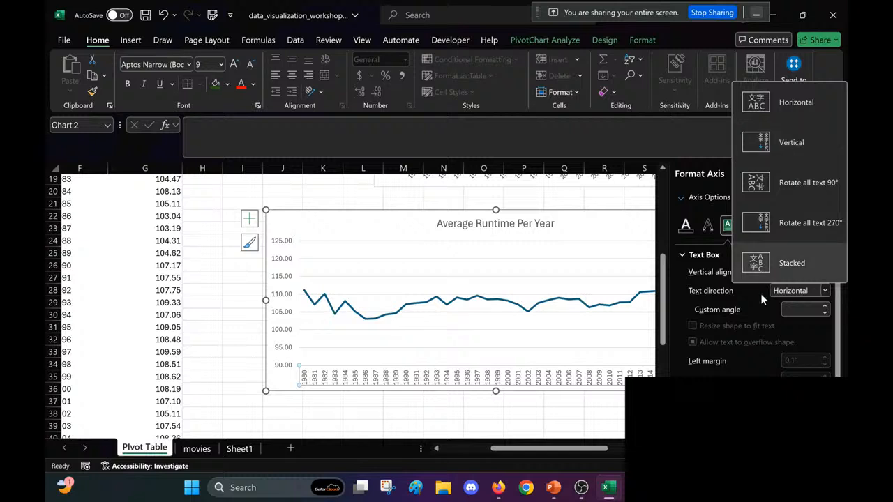
pyautogui.click(801, 307)
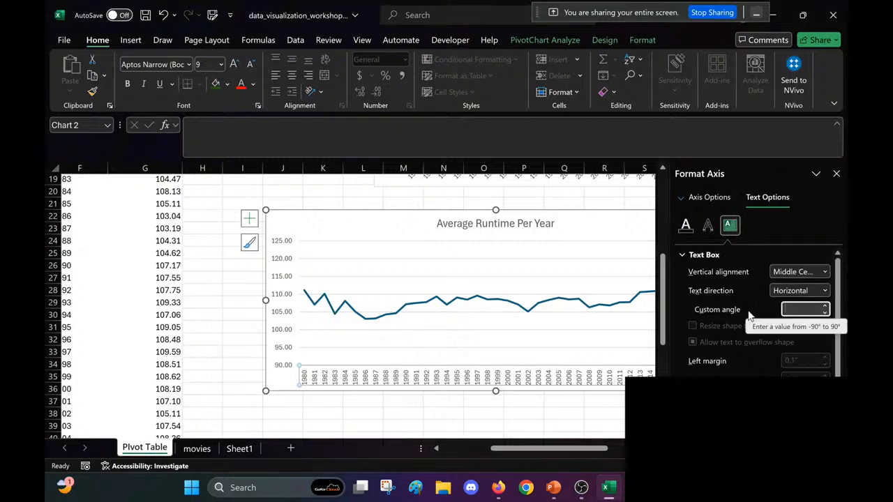
pyautogui.write('0')
pyautogui.press('Return')
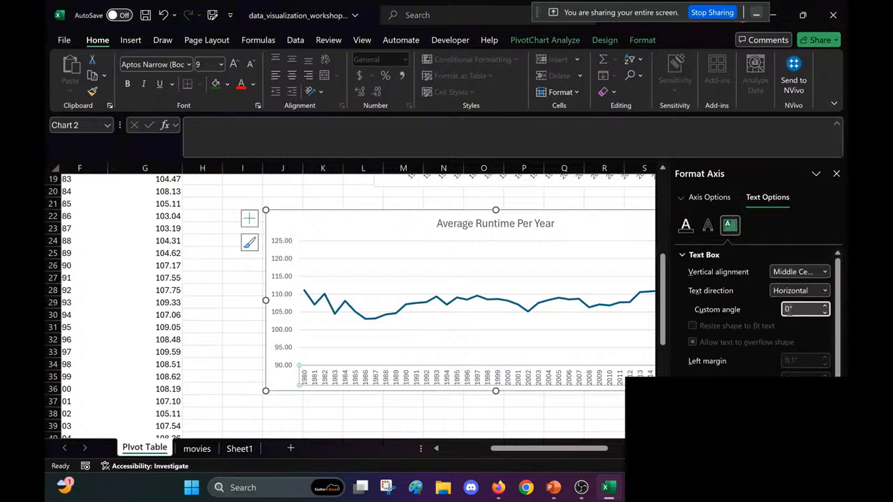
pyautogui.write('10')
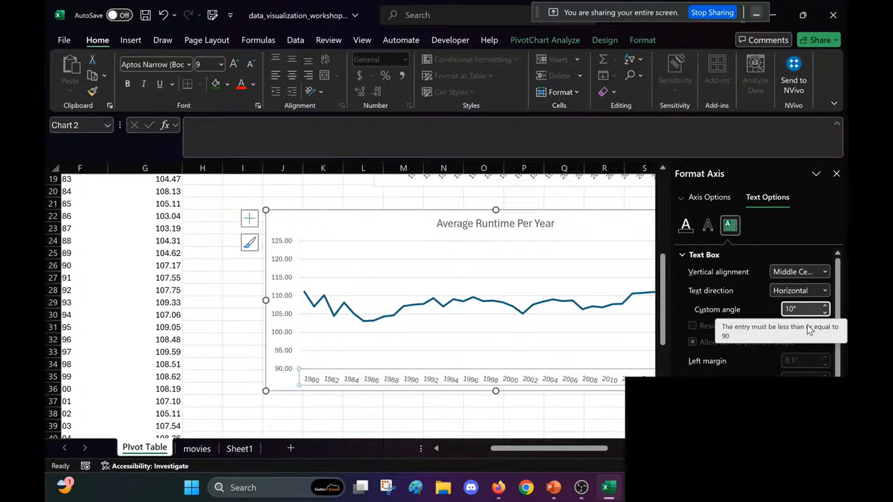
pyautogui.press('BackSpace')
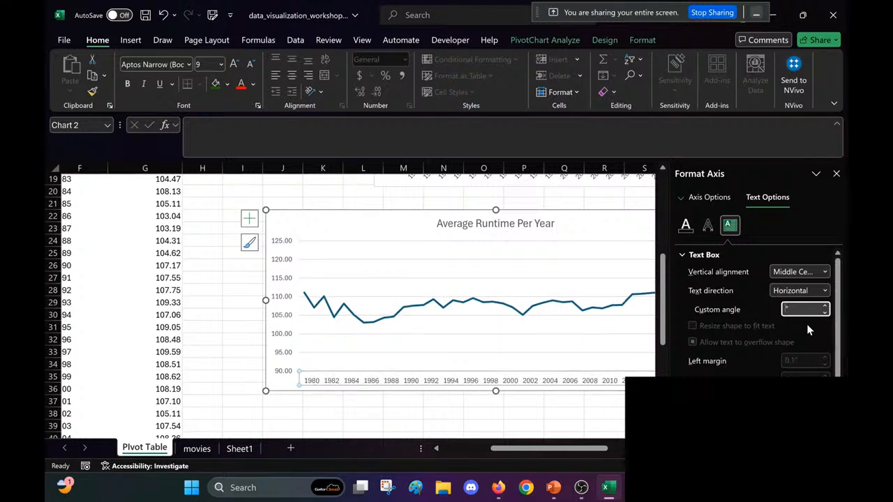
# Step: Set the custom angle of the runtime chart's year labels to -45° and close the axis formatting options
pyautogui.write('45')
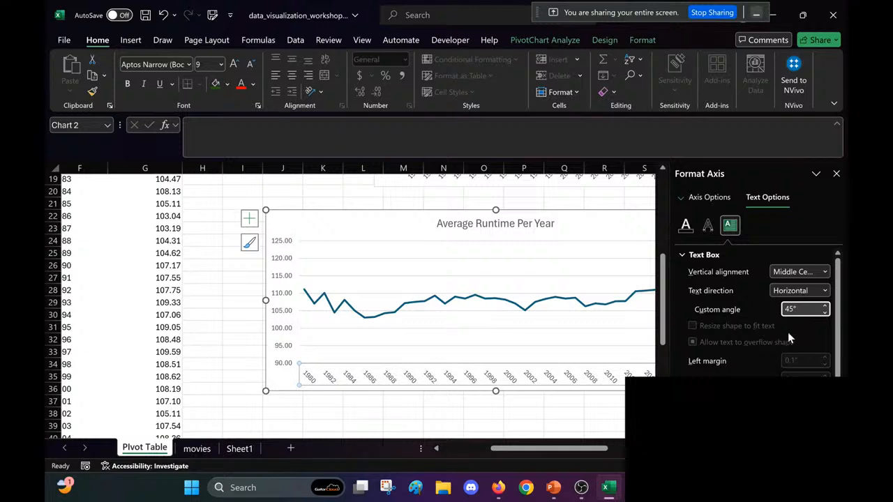
pyautogui.write('-')
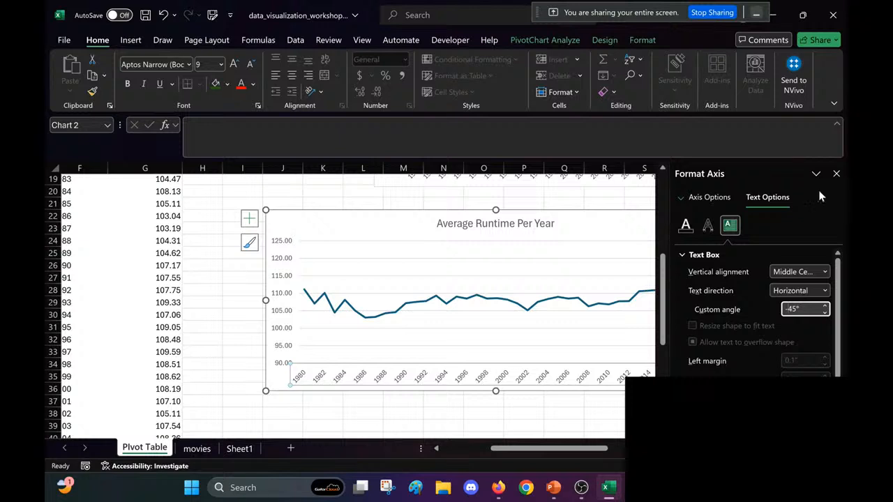
pyautogui.click(836, 174)
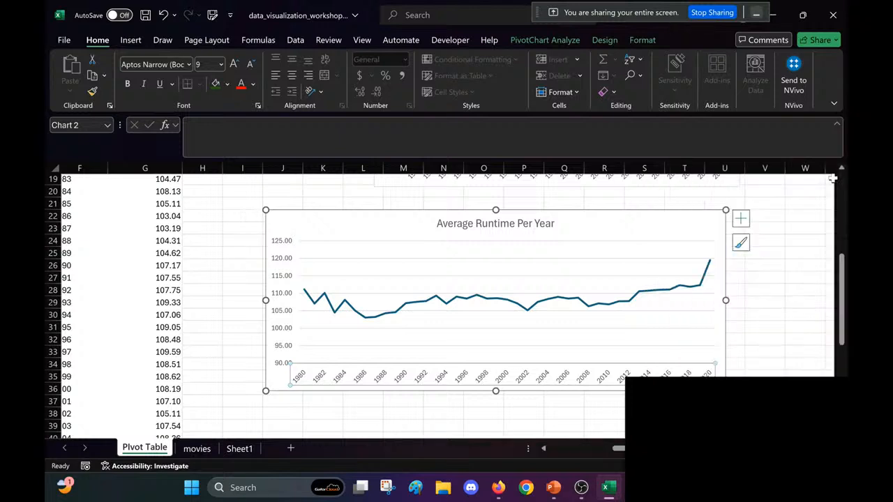
# Step: Deselect the runtime chart and save the workbook
pyautogui.click(769, 319)
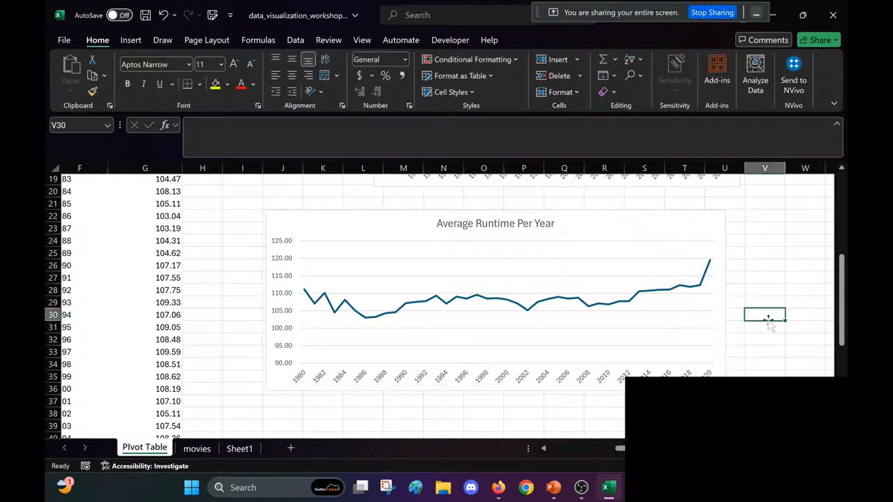
pyautogui.hscroll(1, 769, 321)
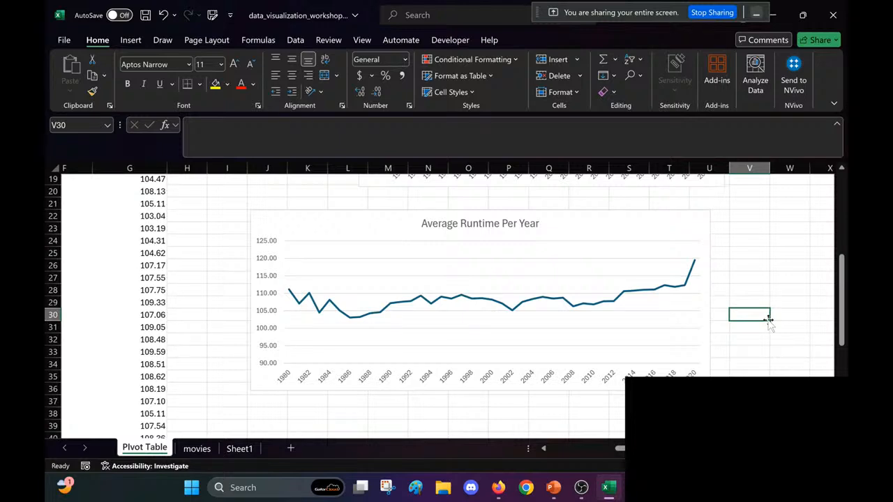
pyautogui.hotkey('ctrl', 's')
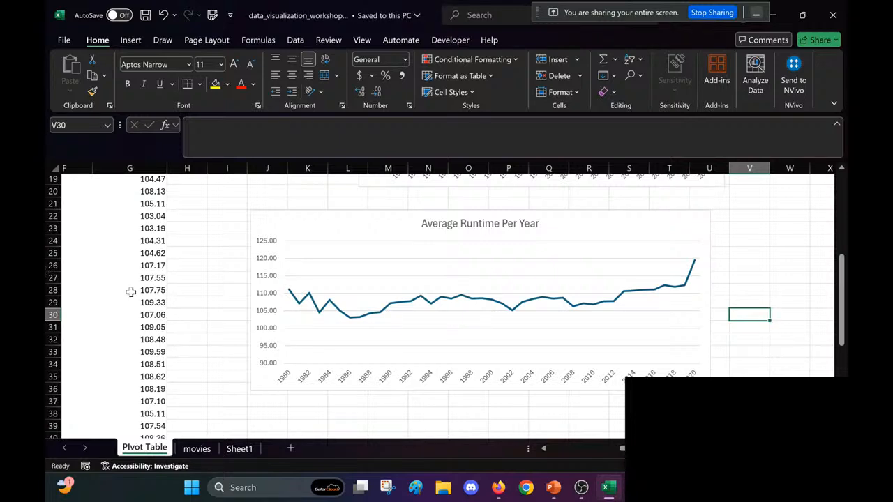
# Step: Look through the year filter list of the average runtime PivotTable and cancel without changing it
pyautogui.hscroll(-2, 130, 292)
pyautogui.scroll(3, 131, 292)
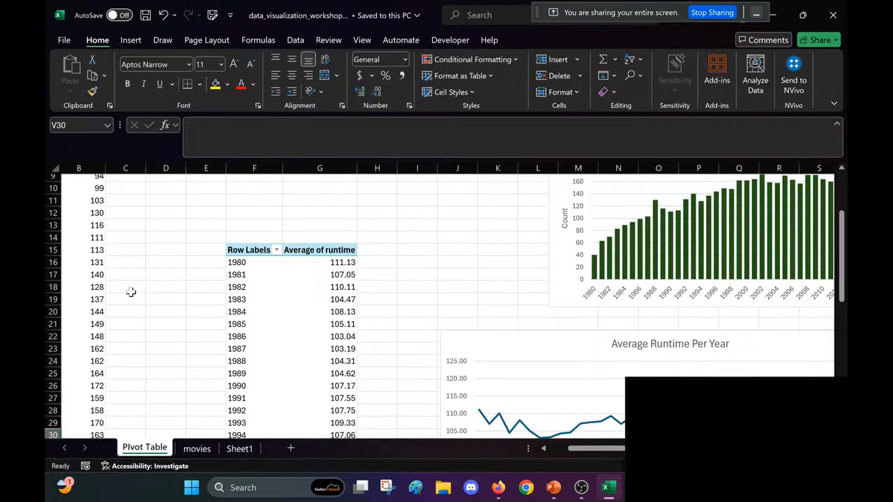
pyautogui.hscroll(1, 130, 292)
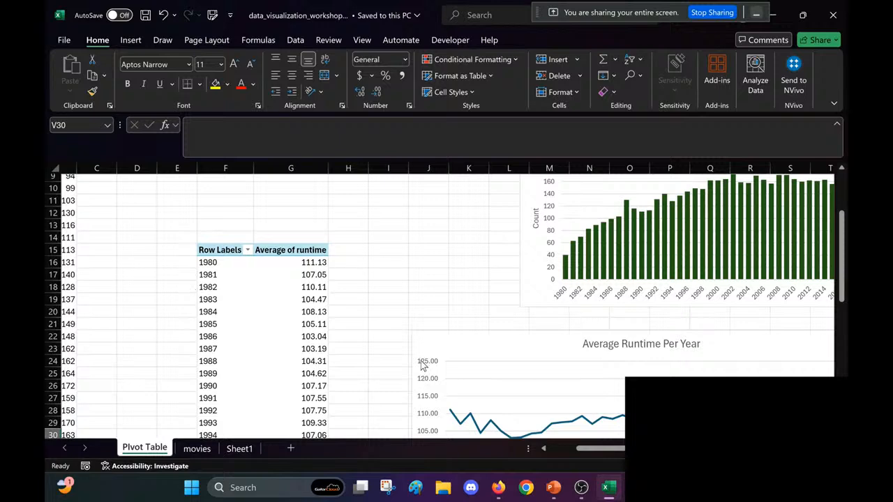
pyautogui.click(247, 250)
pyautogui.scroll(-9, 171, 340)
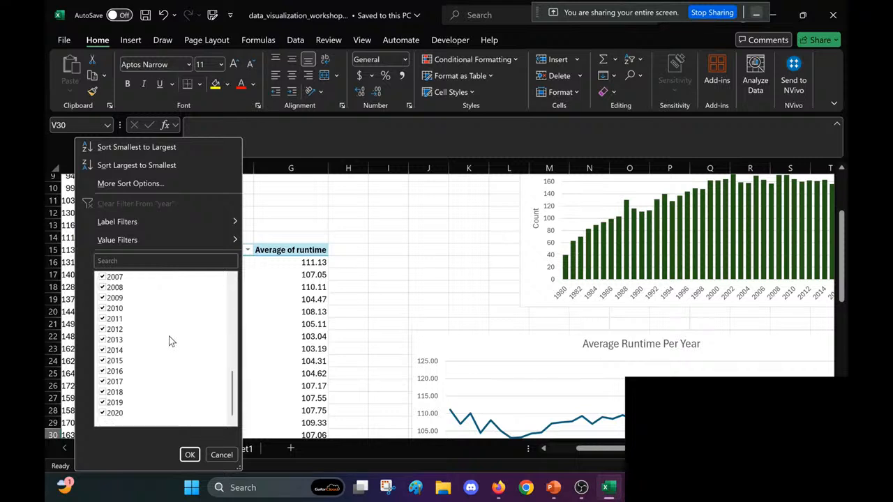
pyautogui.scroll(9, 172, 340)
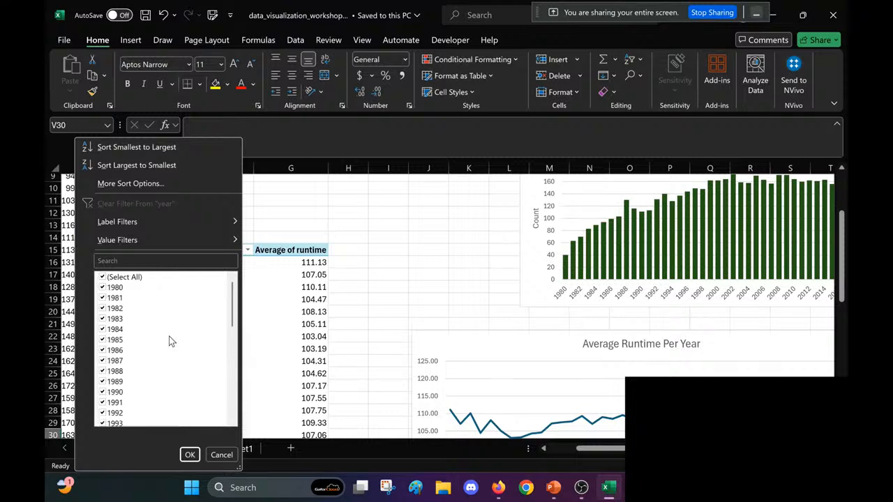
pyautogui.click(222, 455)
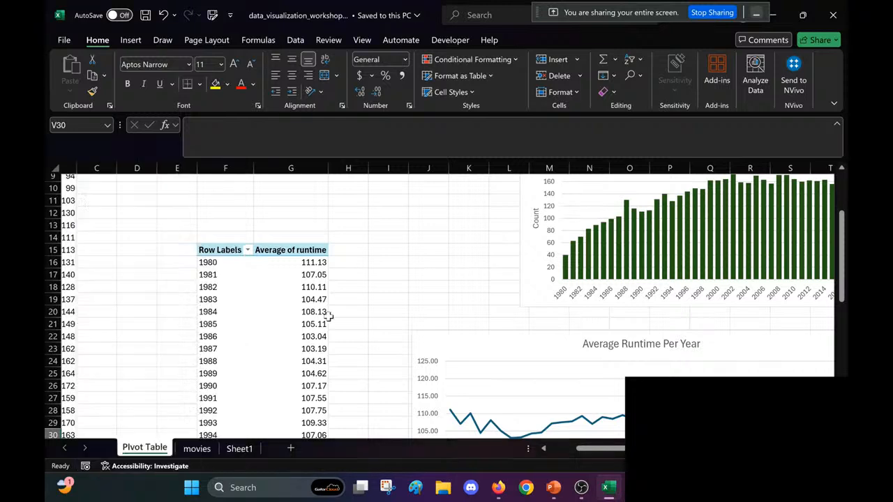
pyautogui.click(417, 249)
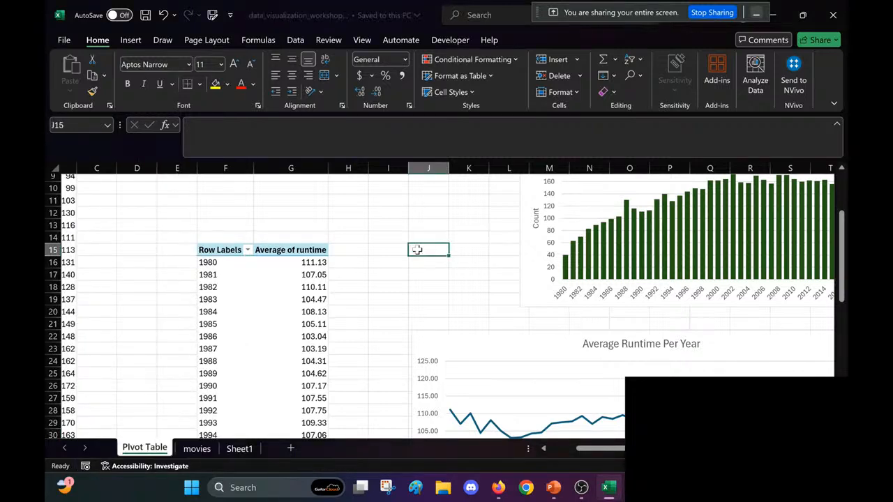
# Step: Examine the Movies per Year and Average Runtime Per Year charts together with their source PivotTables
pyautogui.scroll(-4, 416, 250)
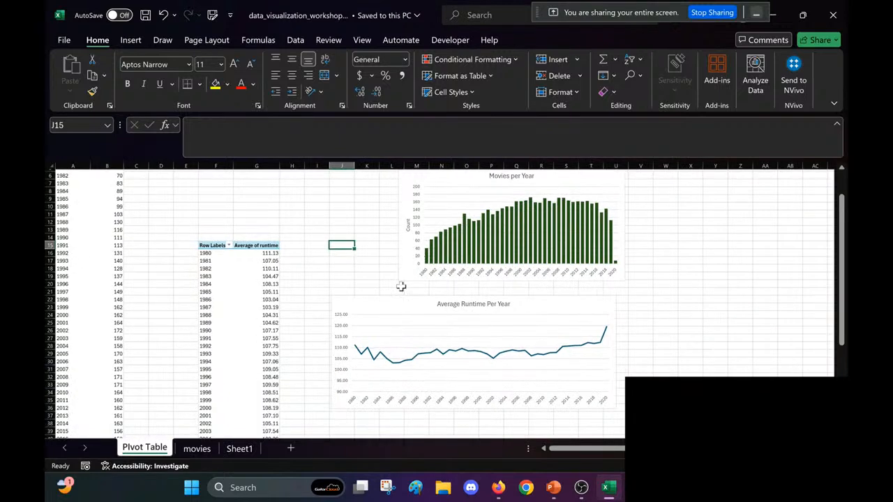
pyautogui.click(664, 329)
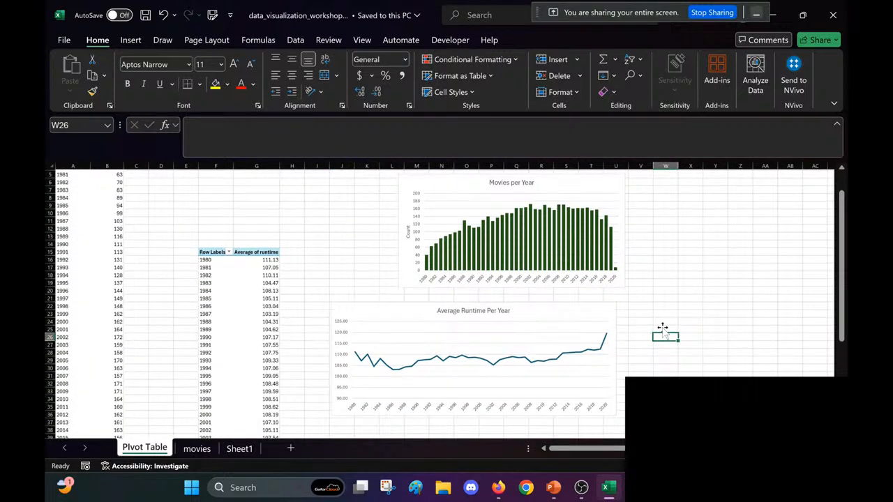
pyautogui.click(520, 216)
pyautogui.click(508, 373)
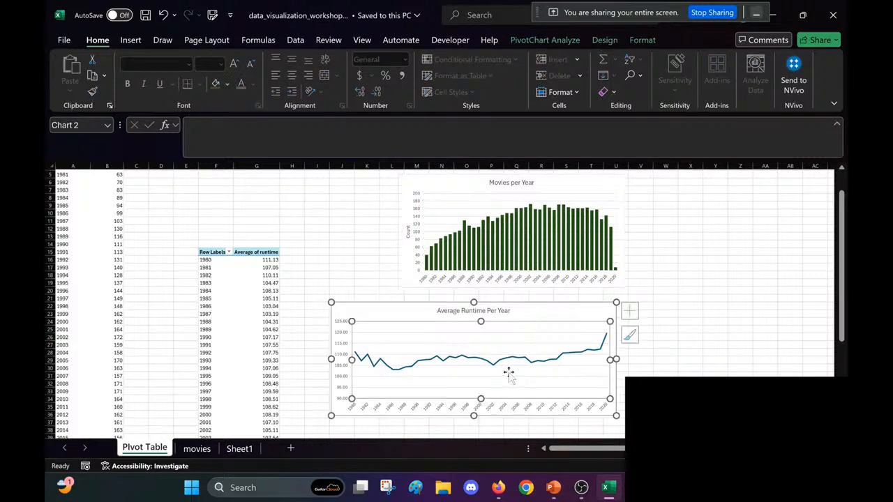
pyautogui.click(222, 289)
pyautogui.click(230, 236)
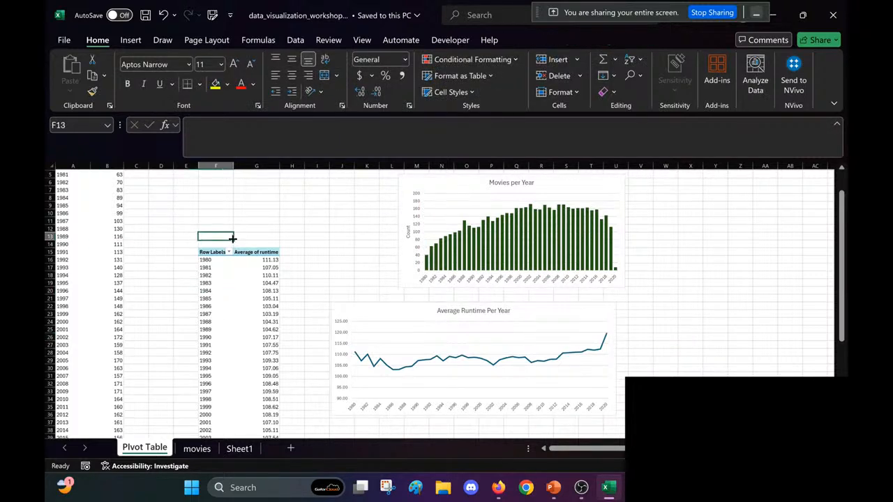
pyautogui.click(666, 314)
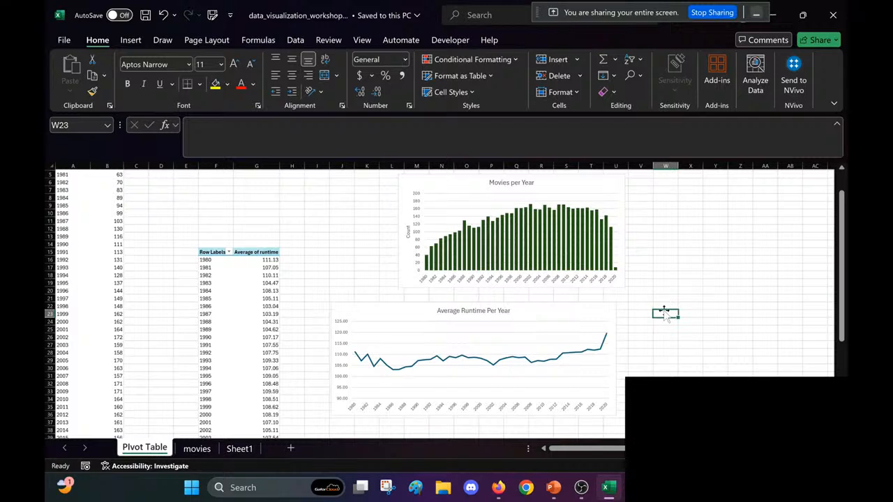
# Step: Insert a genre slicer for the average runtime PivotTable and place it beside the Movies per Year chart at about 5.4" high
pyautogui.click(214, 253)
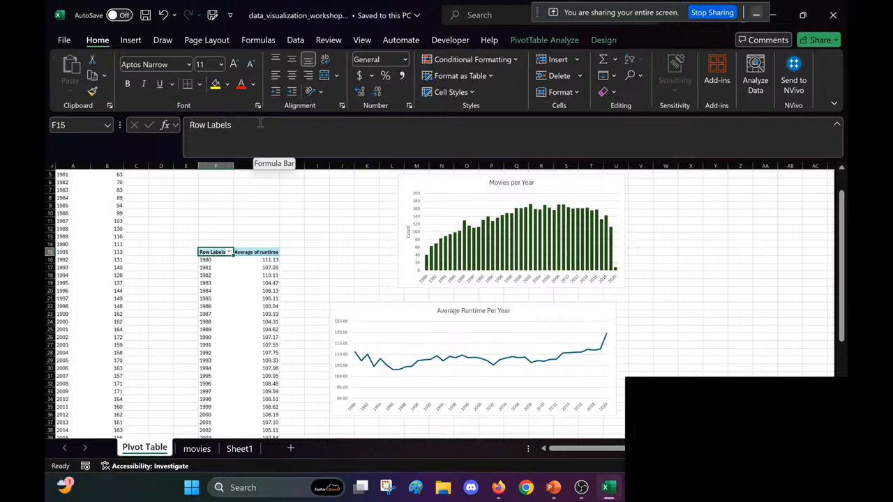
pyautogui.click(129, 41)
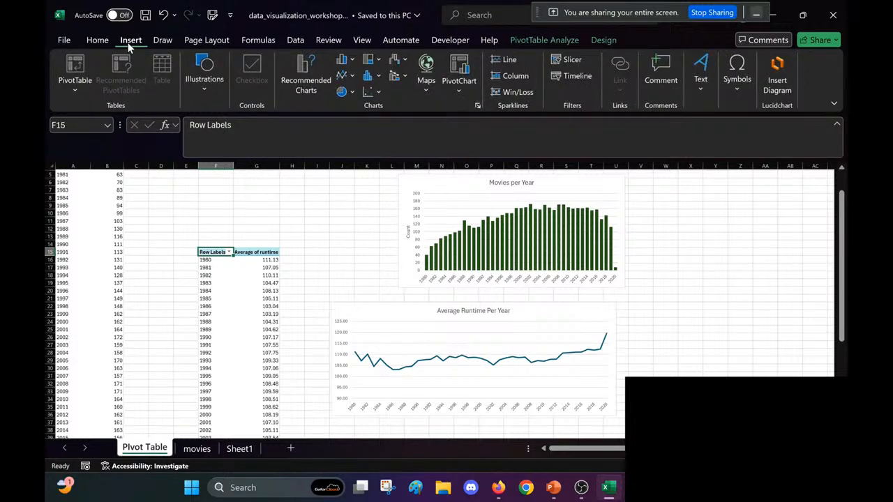
pyautogui.click(533, 40)
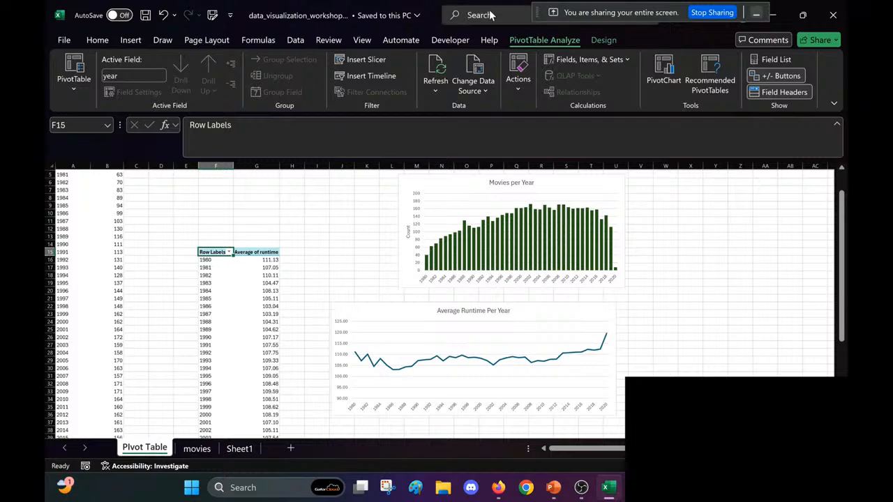
pyautogui.click(370, 66)
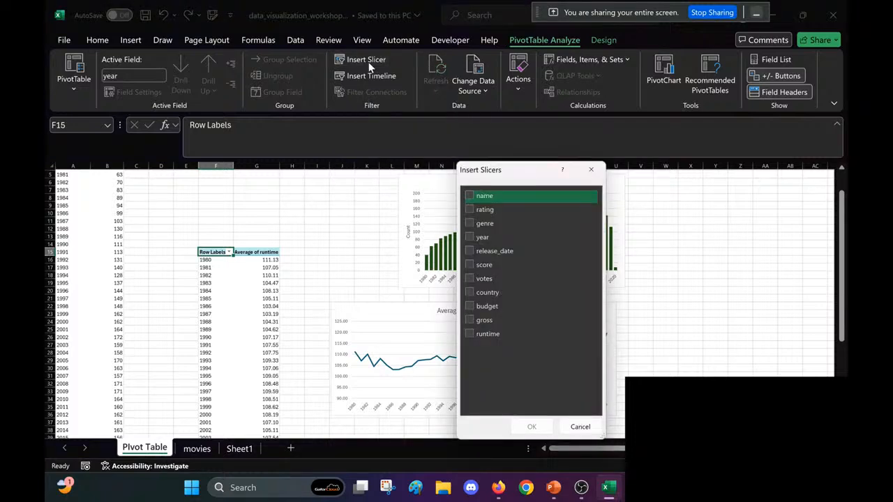
pyautogui.click(471, 224)
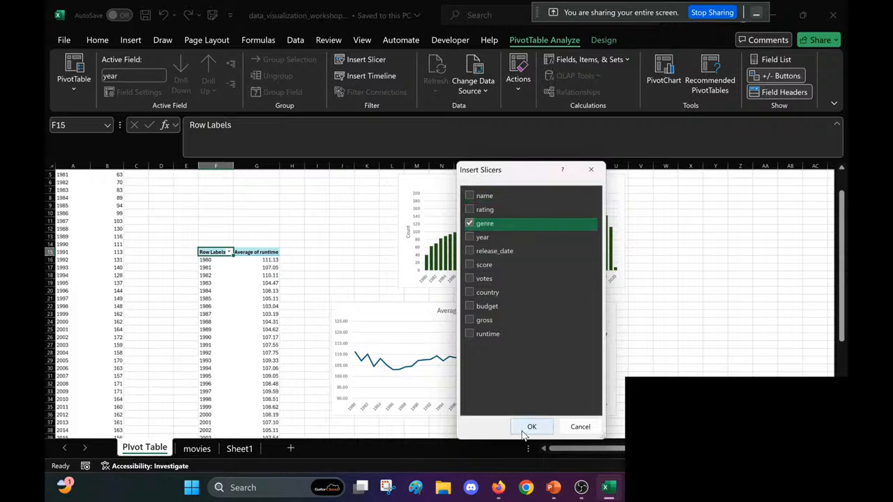
pyautogui.click(530, 427)
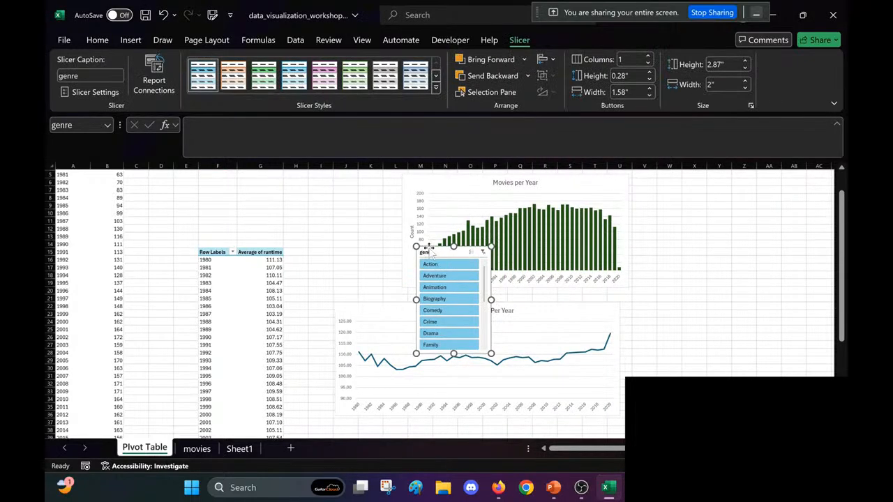
pyautogui.moveTo(427, 247); pyautogui.dragTo(659, 199)
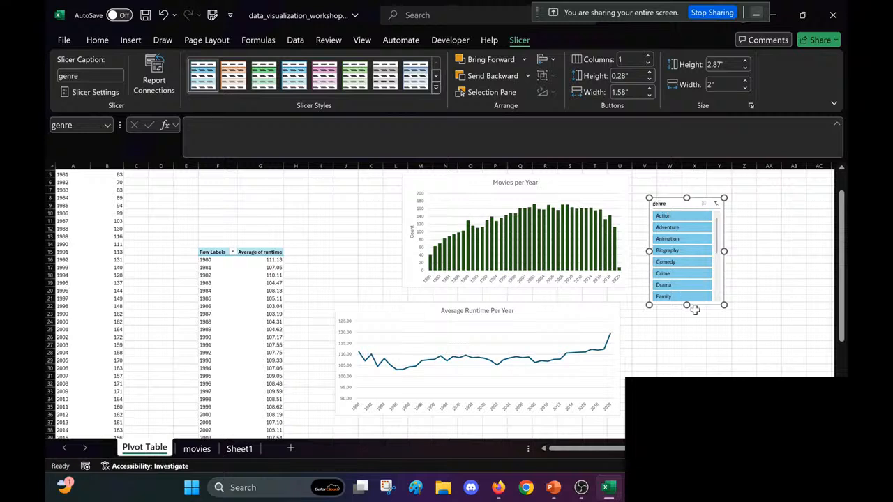
pyautogui.moveTo(687, 305); pyautogui.dragTo(686, 400)
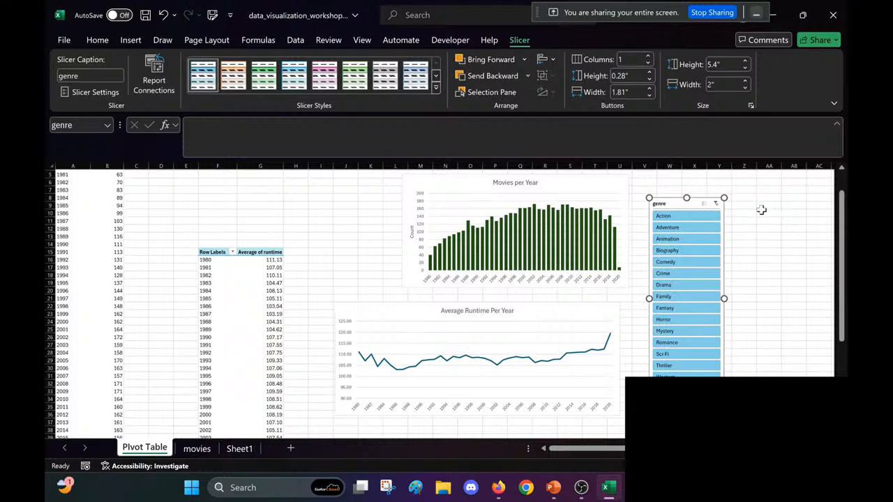
# Step: Try the genre slicer with Action, with Family, and with Drama and Crime added through multi-select, and clear its filter
pyautogui.click(684, 216)
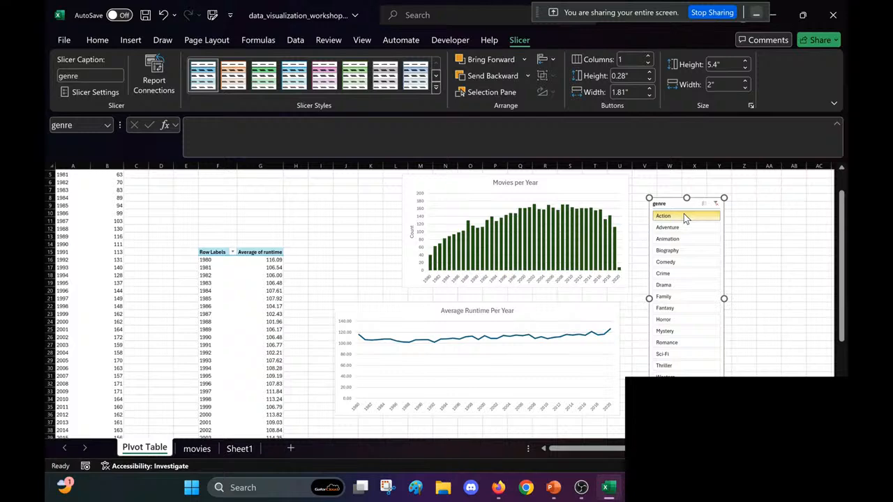
pyautogui.click(681, 299)
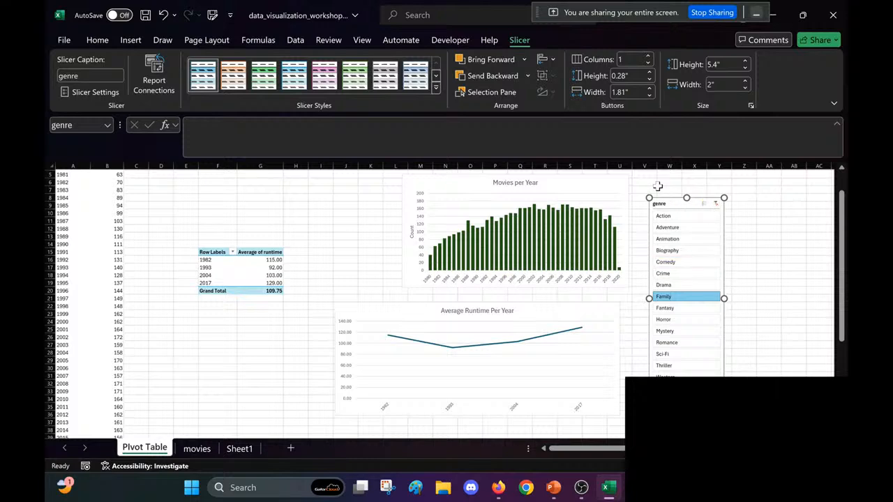
pyautogui.click(706, 205)
pyautogui.click(701, 286)
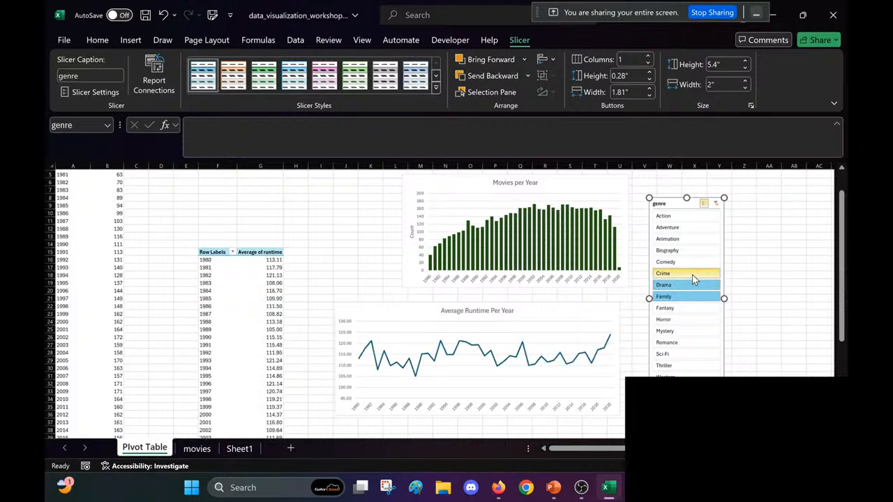
pyautogui.click(692, 275)
pyautogui.click(715, 203)
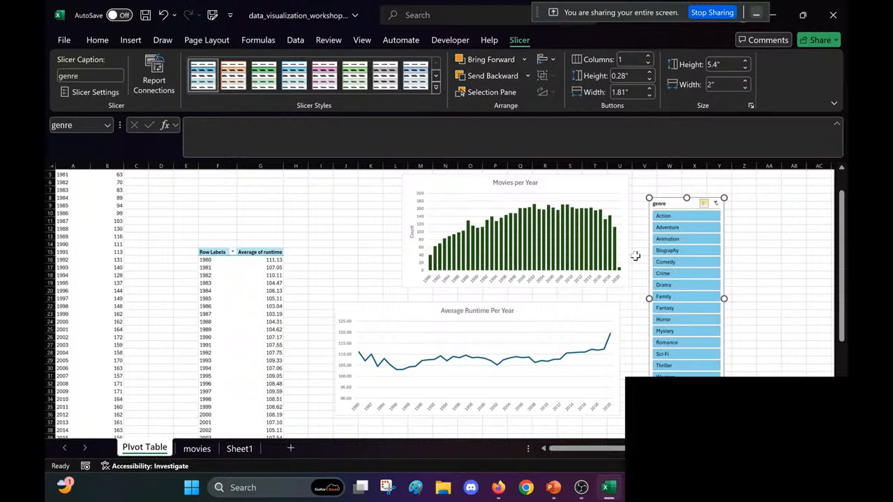
pyautogui.click(757, 282)
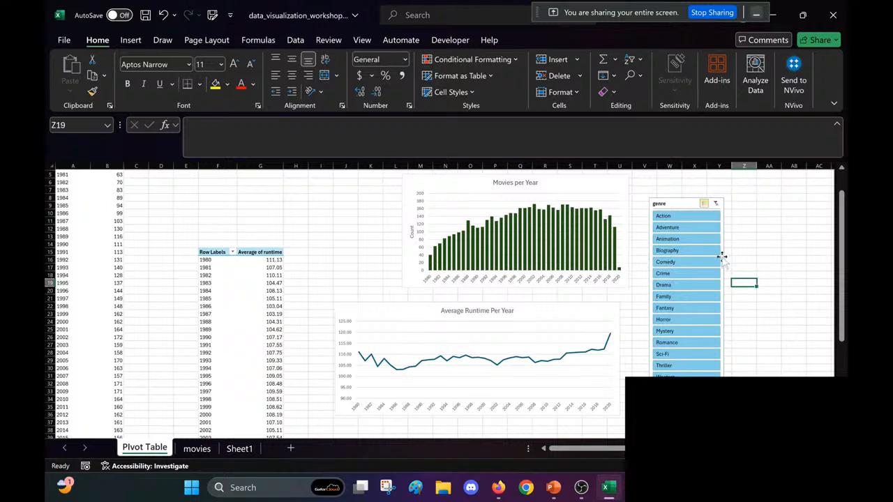
# Step: Insert a rating slicer for the average runtime PivotTable and place it beside the genre slicer at about 4.8" high
pyautogui.click(220, 254)
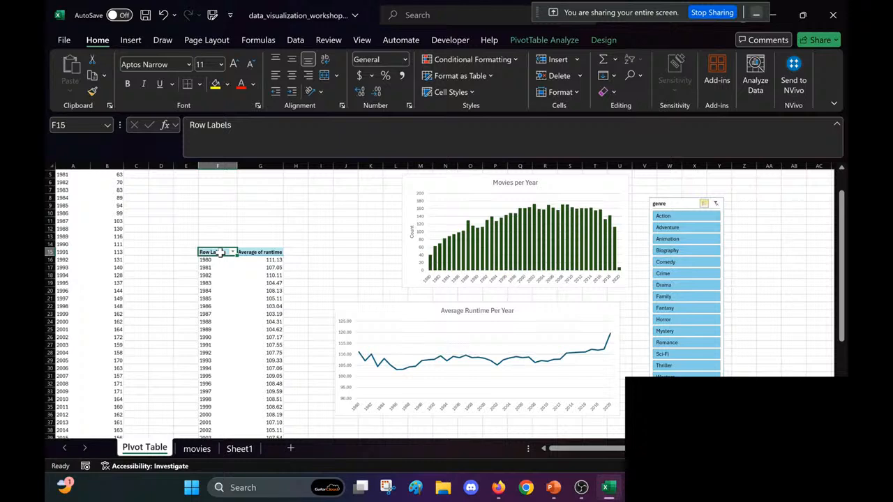
pyautogui.click(550, 40)
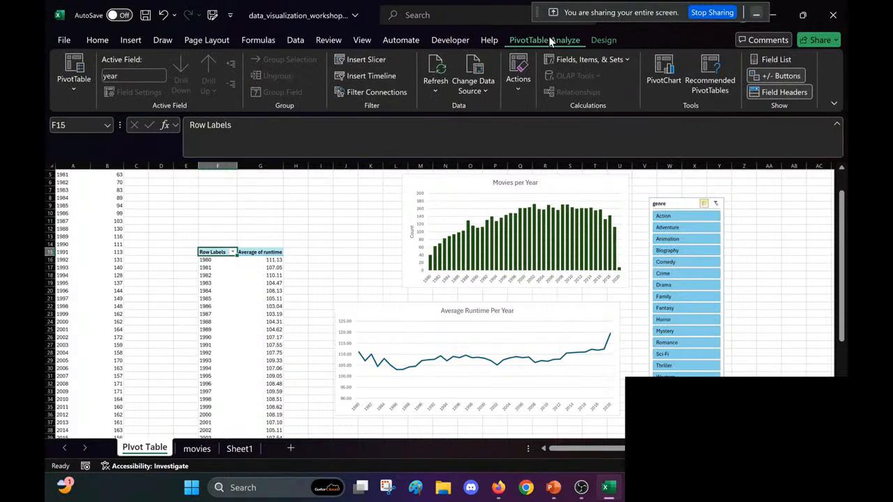
pyautogui.click(344, 61)
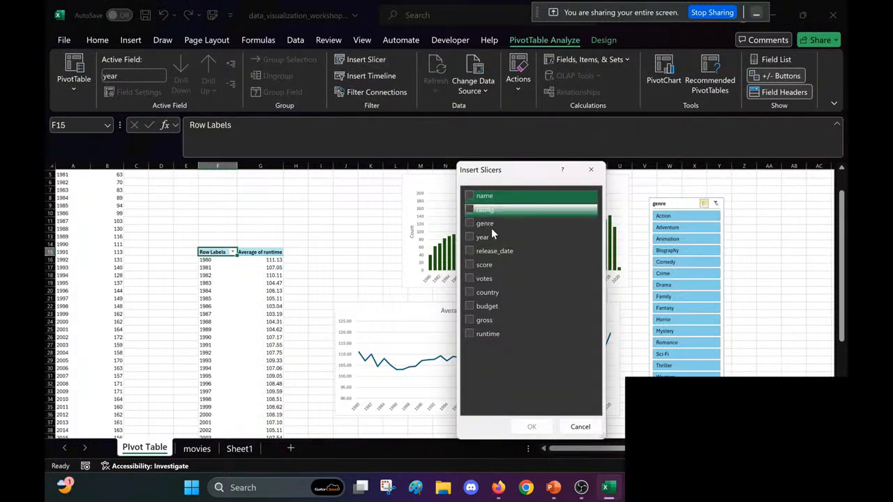
pyautogui.click(471, 209)
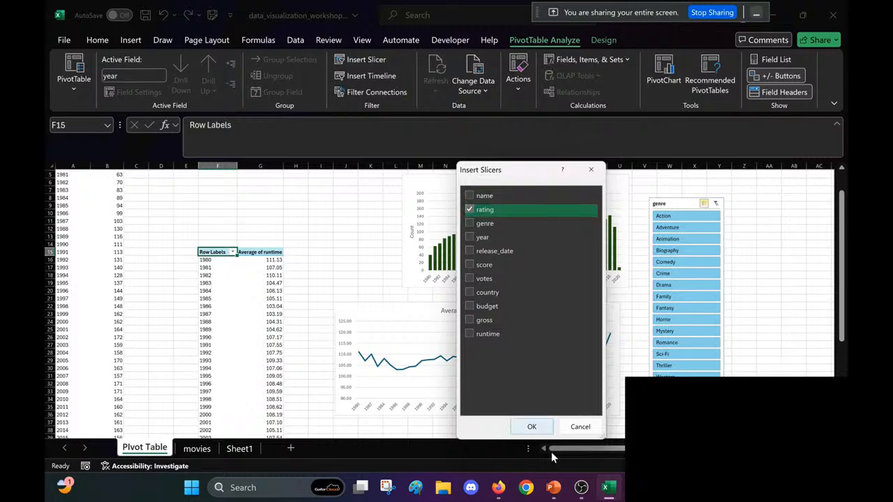
pyautogui.click(532, 427)
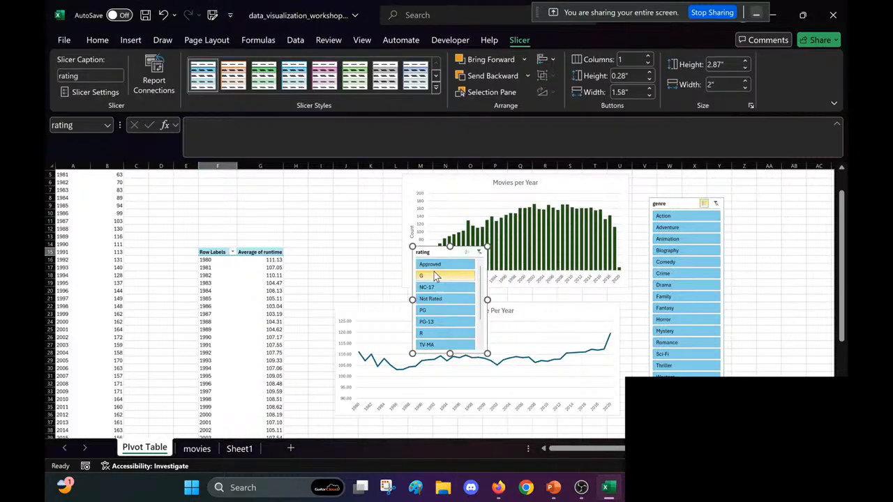
pyautogui.moveTo(422, 253); pyautogui.dragTo(741, 211)
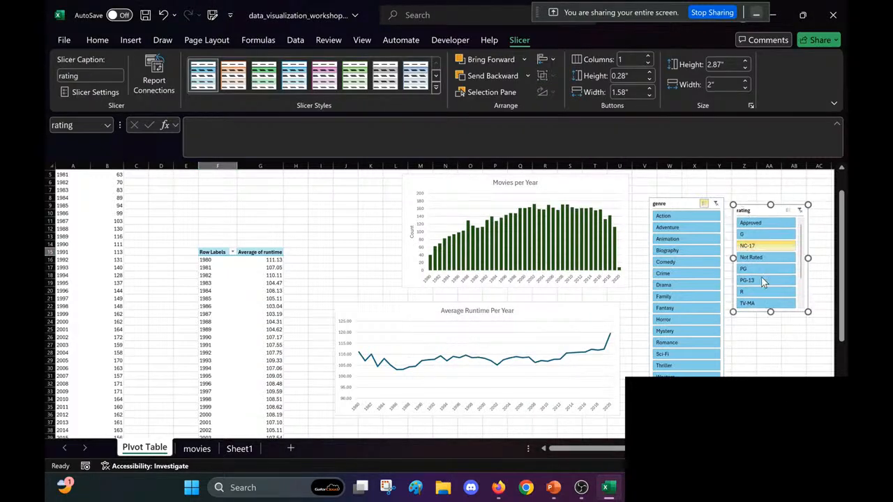
pyautogui.moveTo(771, 312); pyautogui.dragTo(771, 383)
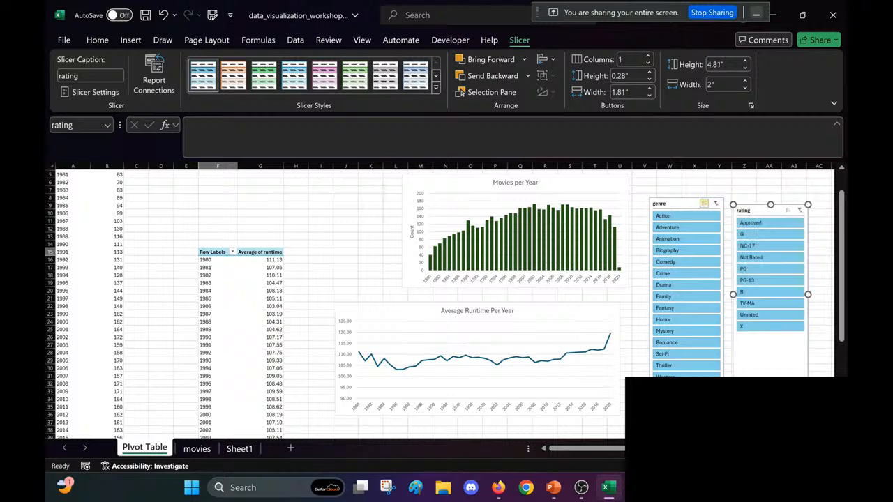
# Step: Try the rating slicer with G, PG, PG-13 and R one after another, and clear its filter
pyautogui.click(775, 234)
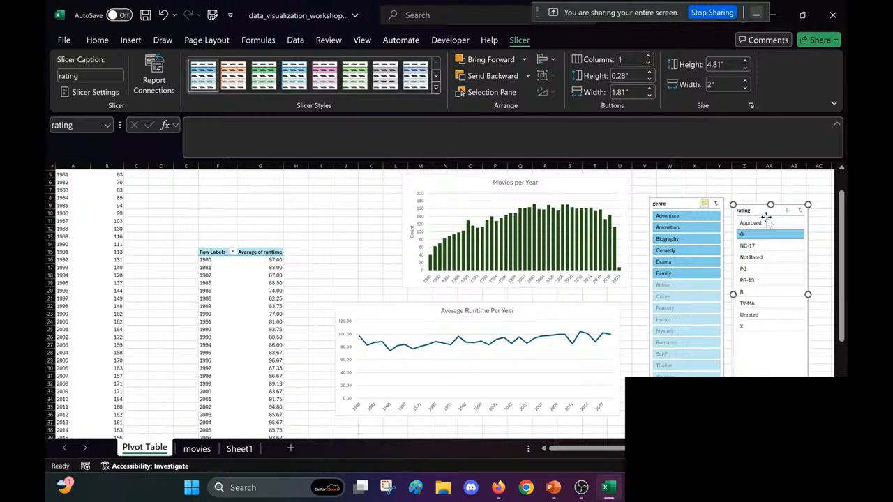
pyautogui.click(772, 271)
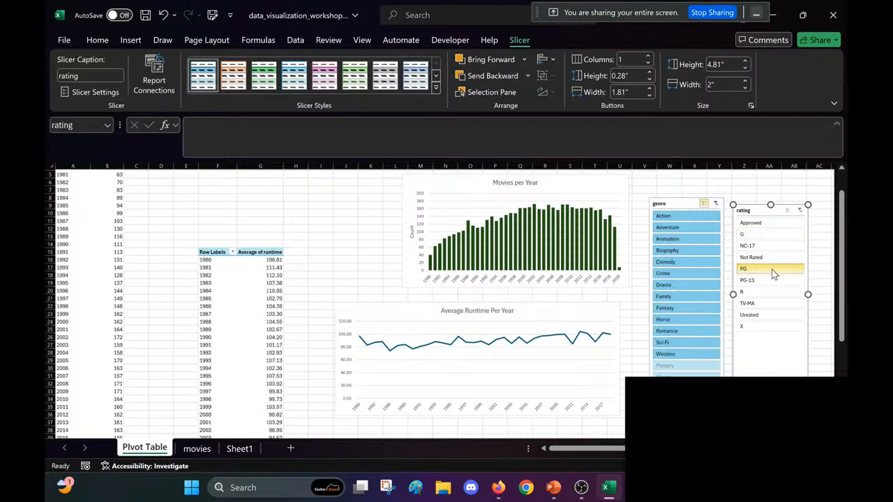
pyautogui.click(772, 280)
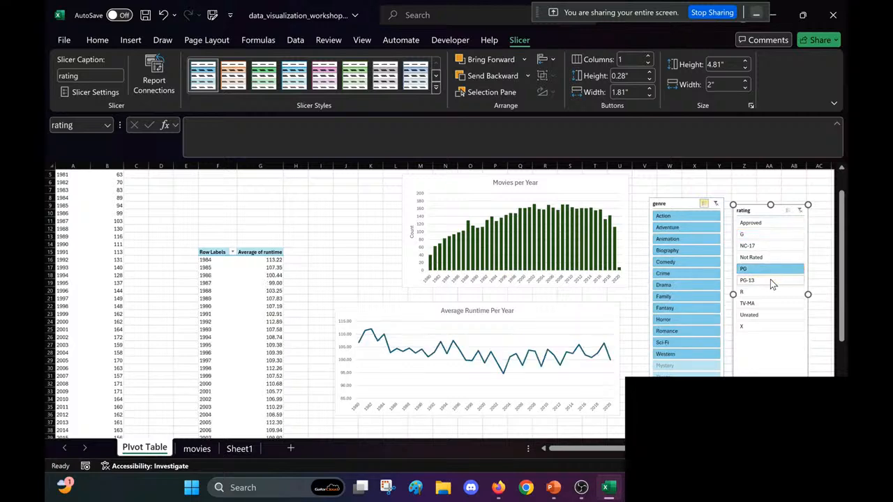
pyautogui.click(766, 291)
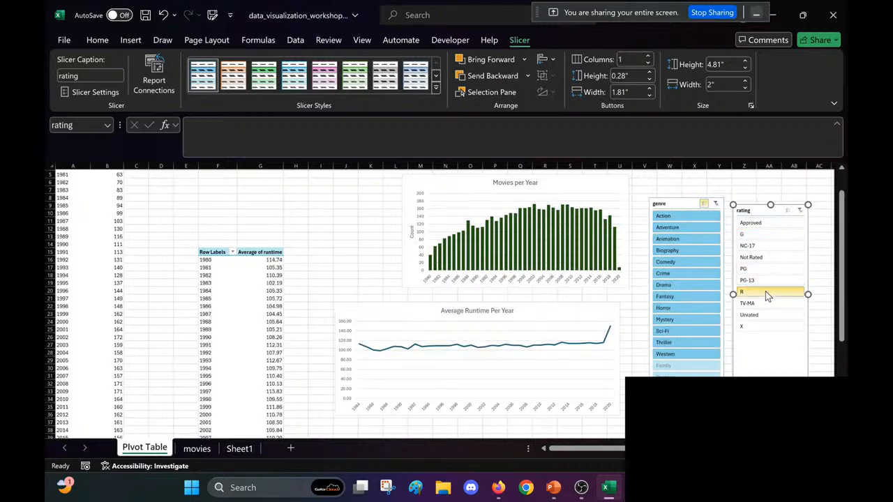
pyautogui.click(800, 210)
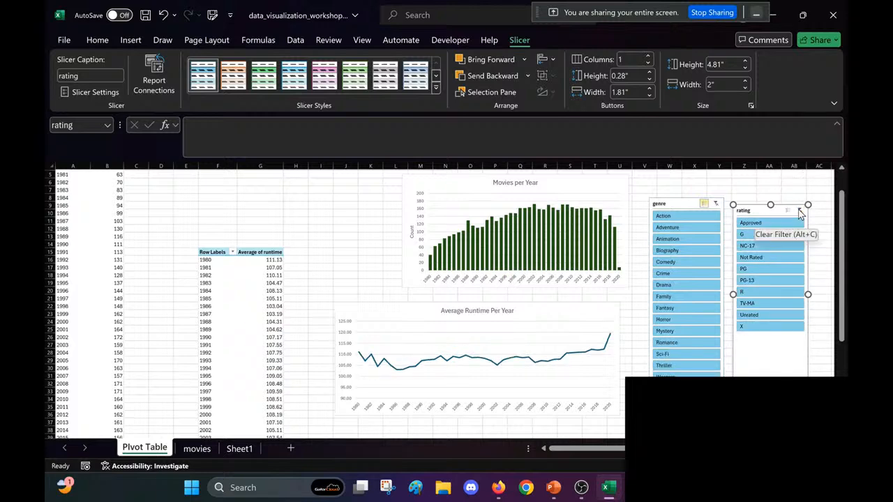
# Step: Add a release_date timeline for the average runtime PivotTable and place it below the Average Runtime Per Year chart
pyautogui.scroll(-1, 553, 359)
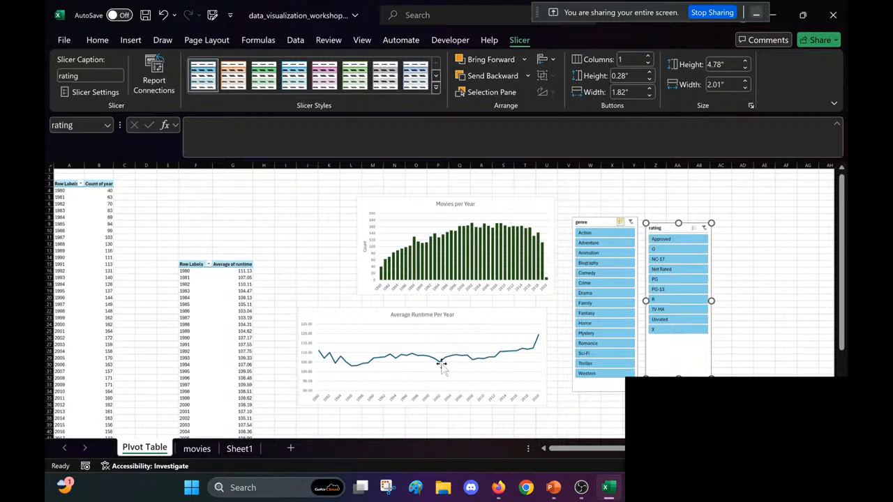
pyautogui.scroll(-2, 442, 364)
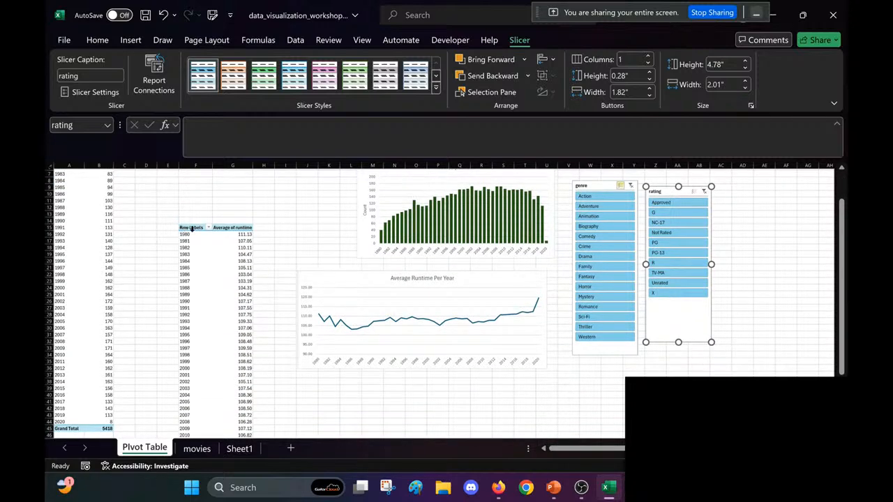
pyautogui.click(190, 225)
pyautogui.click(195, 228)
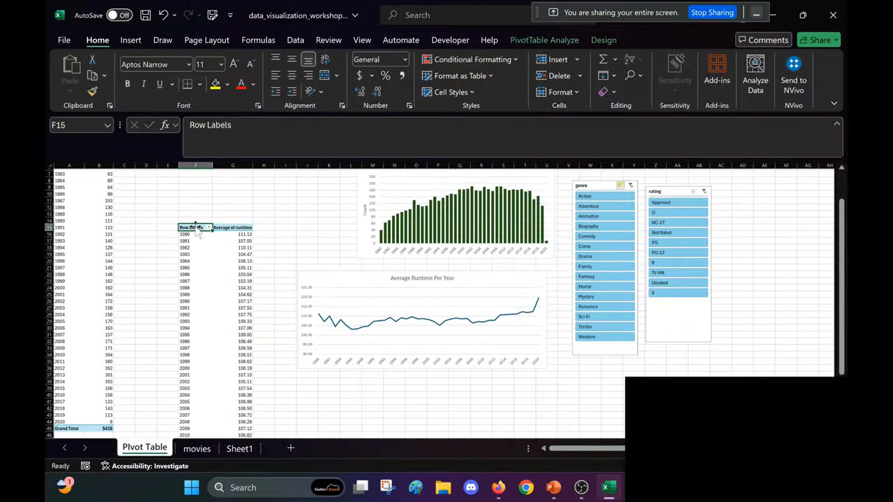
pyautogui.click(558, 42)
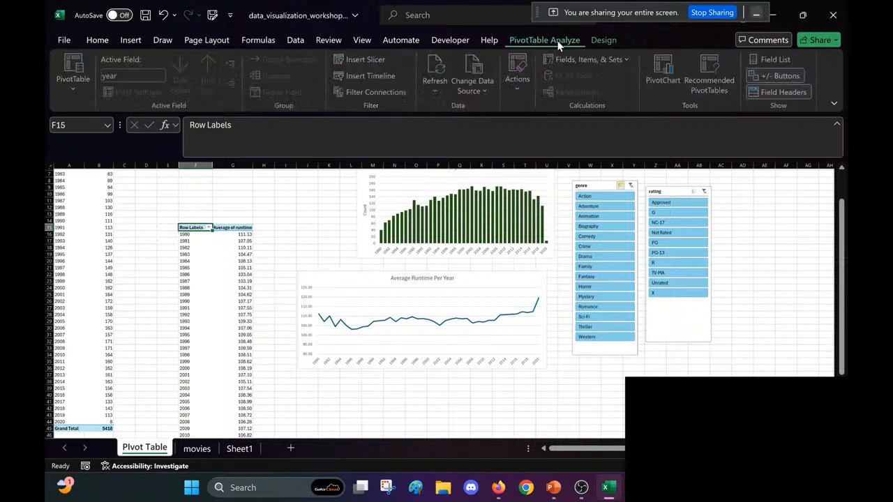
pyautogui.click(775, 60)
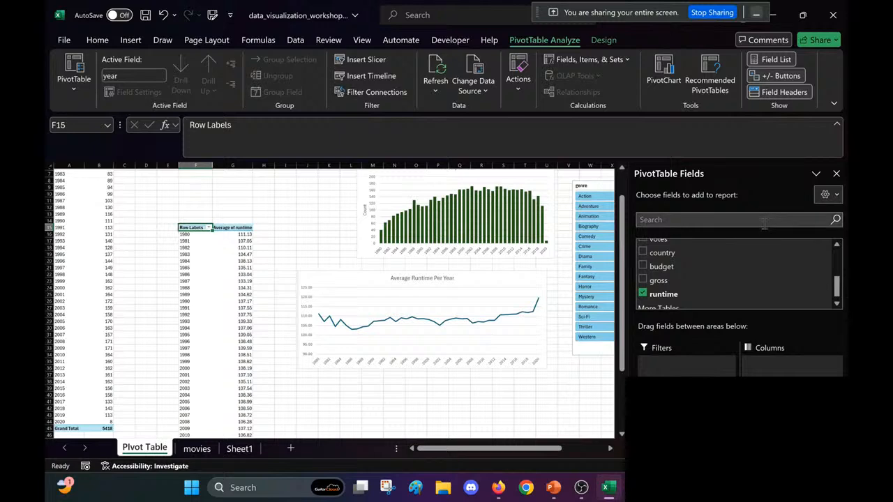
pyautogui.click(835, 174)
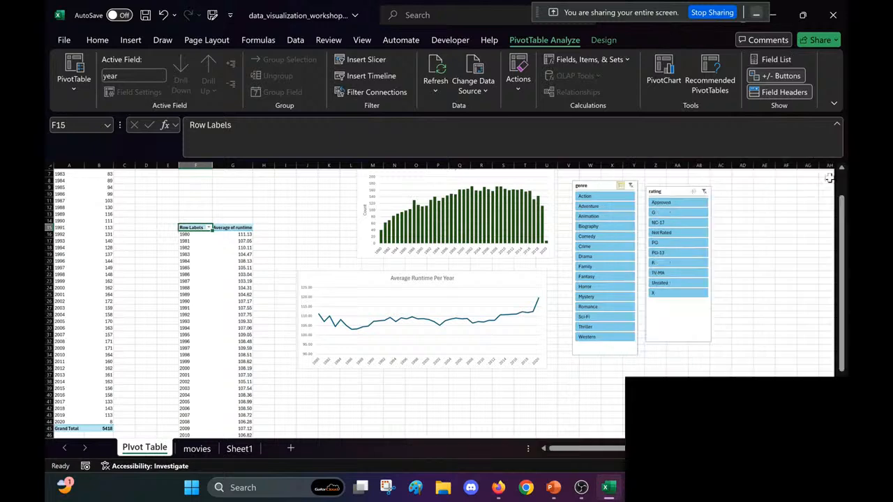
pyautogui.click(763, 62)
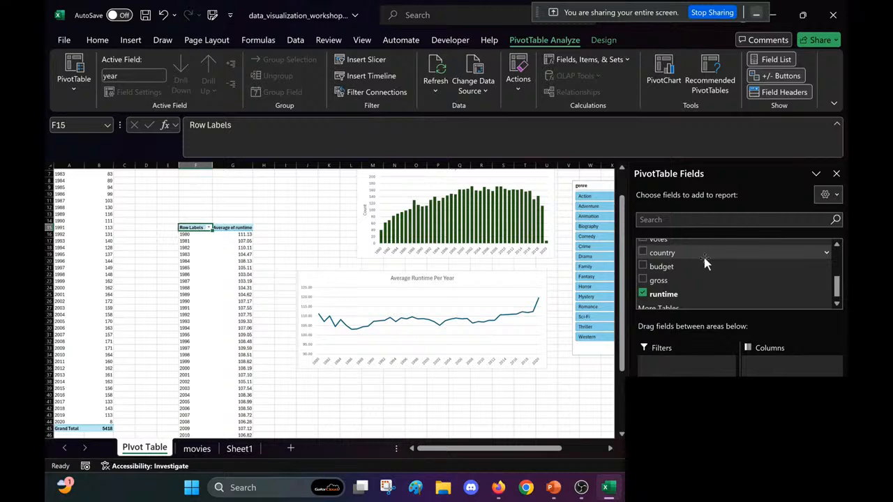
pyautogui.scroll(2, 705, 260)
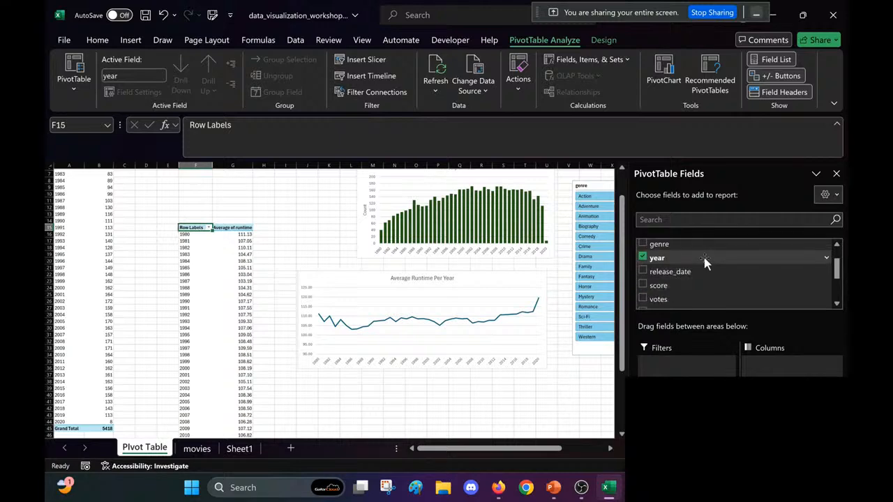
pyautogui.click(672, 278)
pyautogui.rightClick(672, 278)
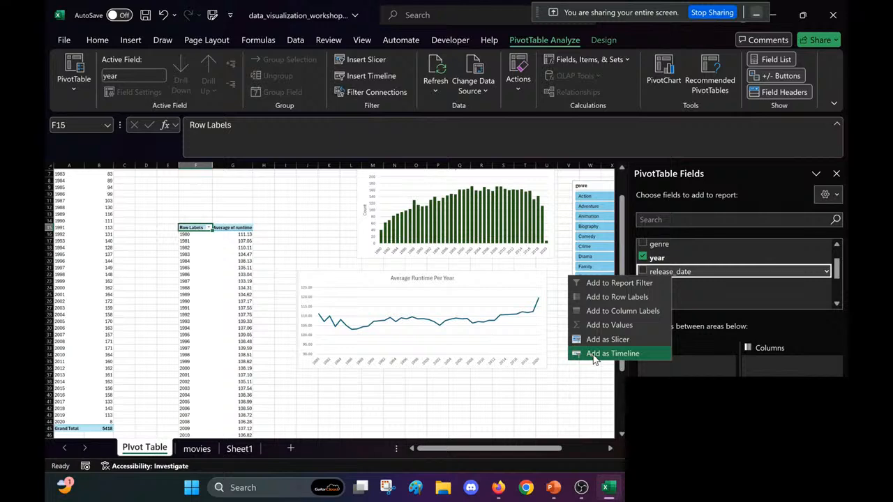
pyautogui.click(593, 355)
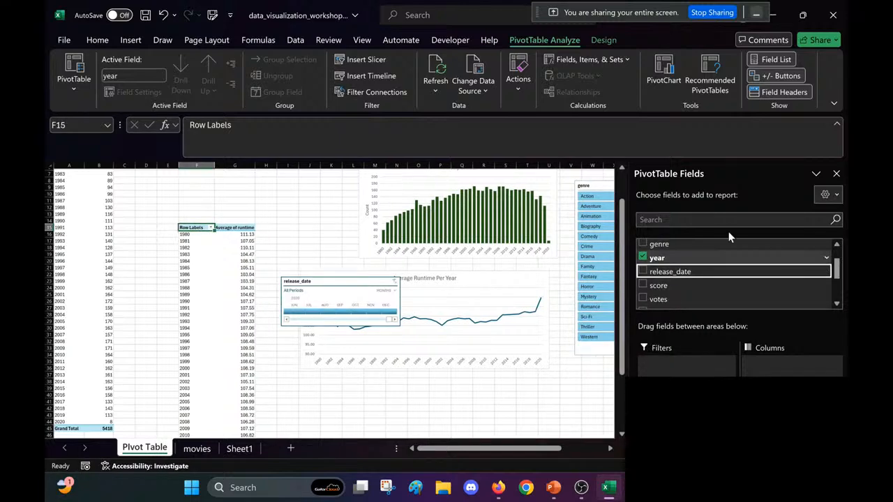
pyautogui.click(837, 174)
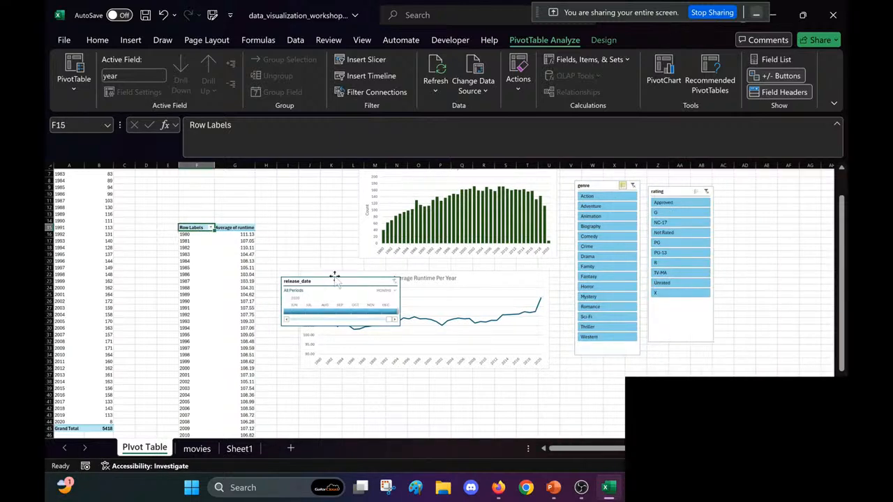
pyautogui.moveTo(333, 276); pyautogui.dragTo(419, 404)
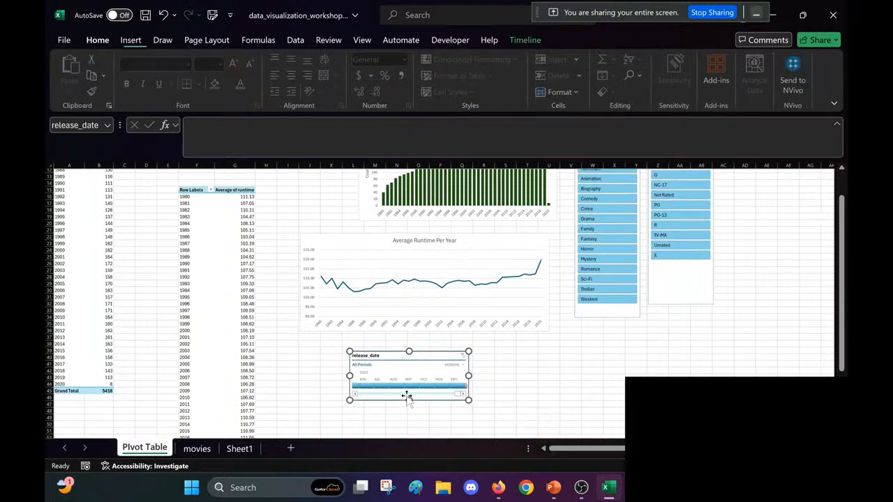
pyautogui.scroll(-2, 460, 359)
# Step: Check the release_date timeline's time level options and select the full 1980 - 2020 range on it
pyautogui.click(455, 357)
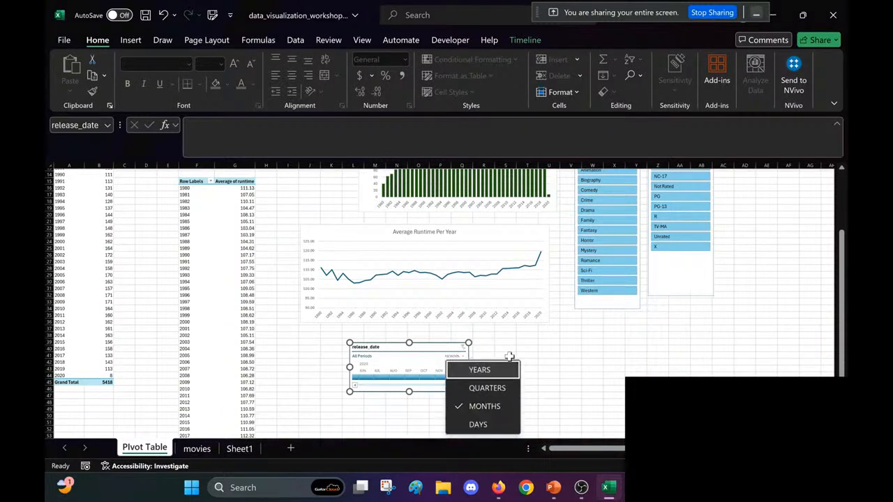
pyautogui.click(564, 355)
pyautogui.click(564, 355)
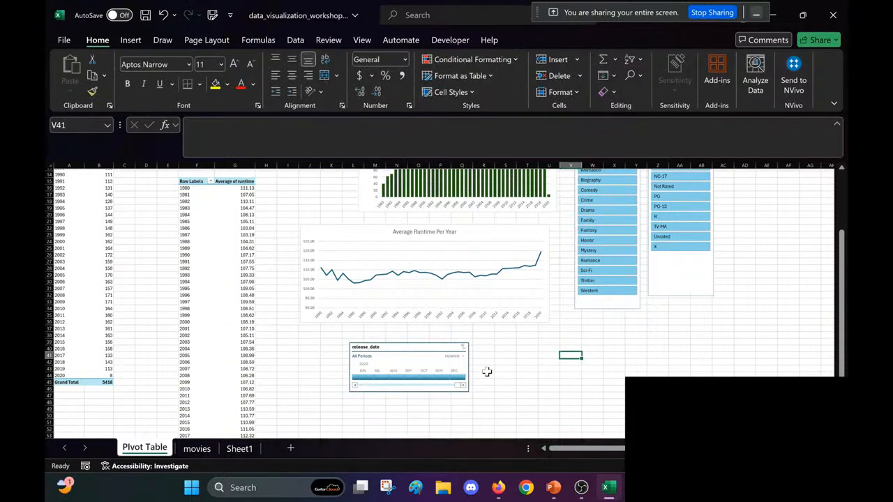
pyautogui.moveTo(459, 385)
pyautogui.mouseDown()
pyautogui.moveTo(359, 386)
pyautogui.moveTo(468, 396)
pyautogui.mouseUp()
pyautogui.click(476, 366)
pyautogui.click(468, 365)
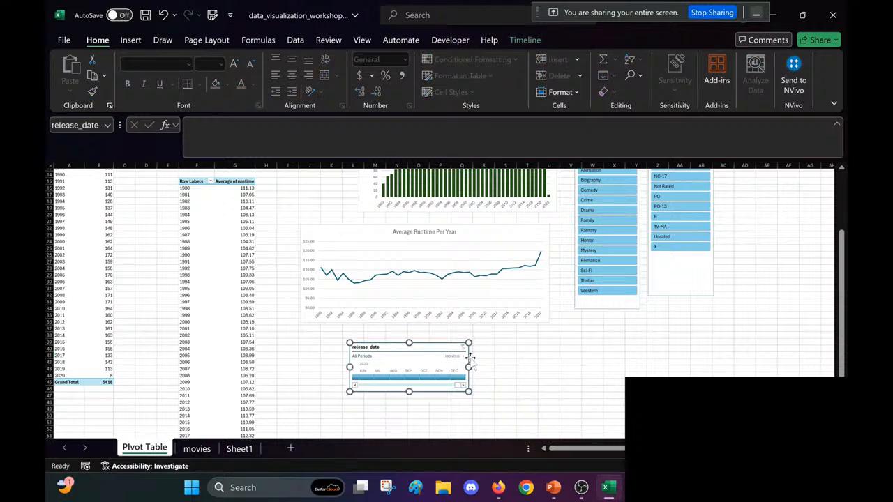
pyautogui.moveTo(466, 377); pyautogui.dragTo(621, 380)
pyautogui.click(463, 356)
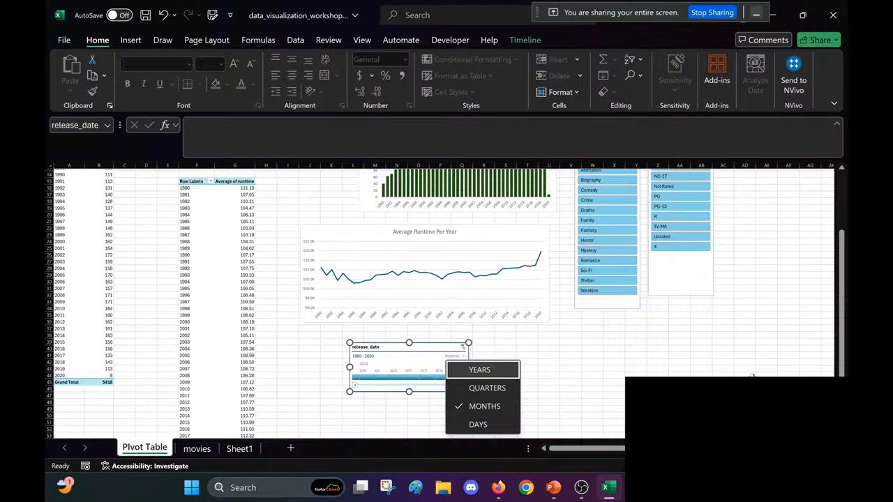
pyautogui.click(592, 383)
# Step: Widen the release_date timeline to end at about column U and bring the months from April 2019 into view
pyautogui.scroll(2, 594, 380)
pyautogui.scroll(3, 408, 352)
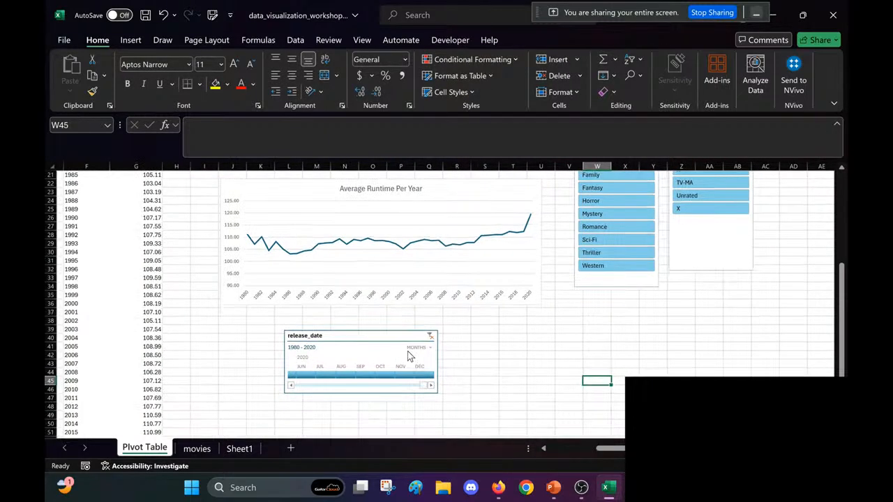
pyautogui.click(421, 339)
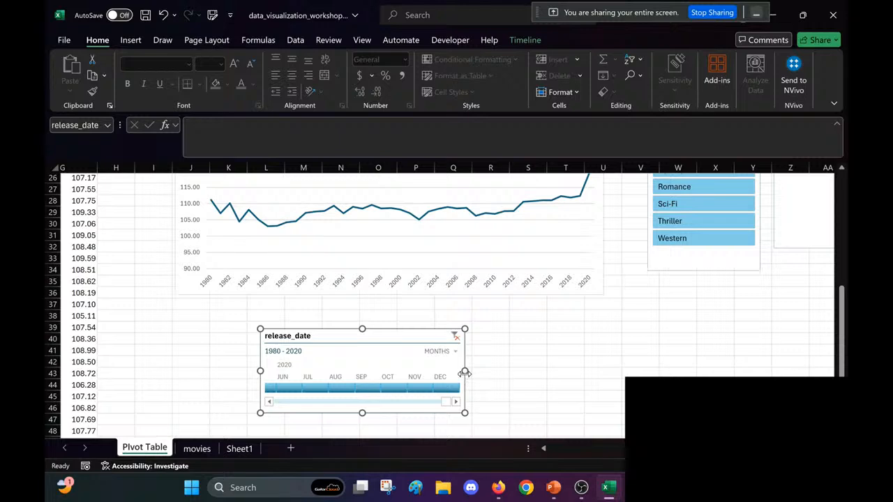
pyautogui.moveTo(464, 371); pyautogui.dragTo(633, 371)
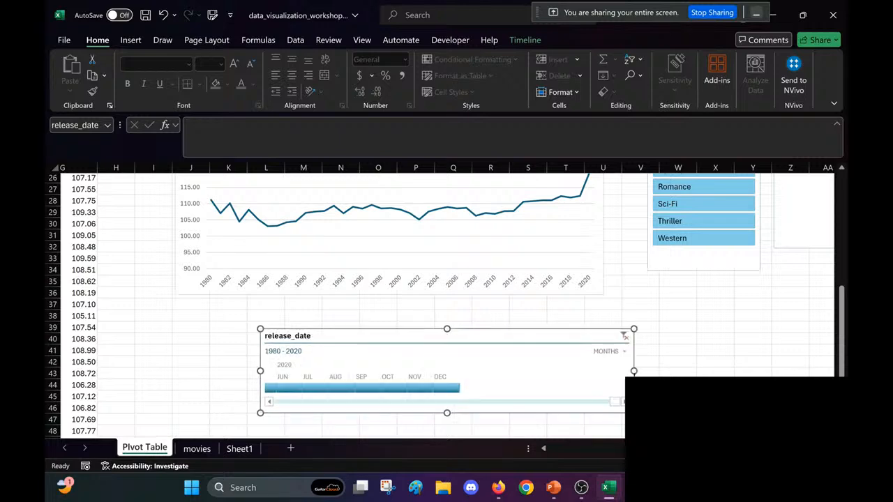
pyautogui.click(531, 409)
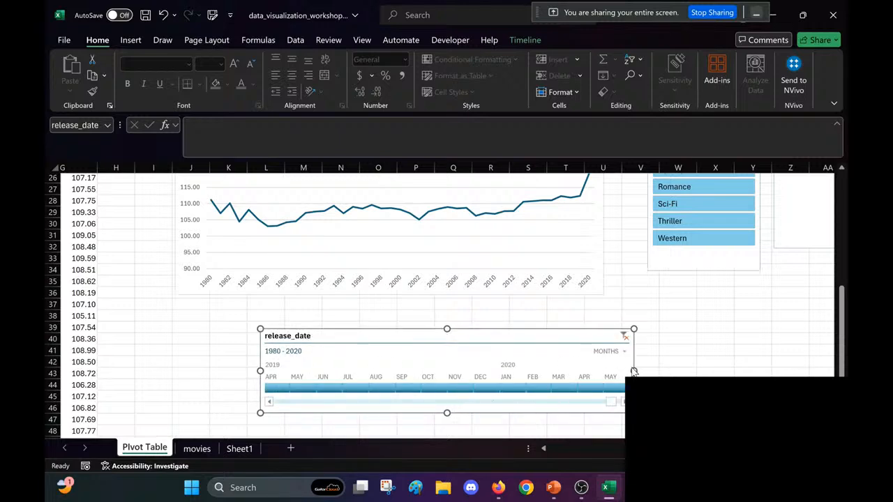
# Step: Filter the average runtime PivotTable to April through December 2019 with the timeline, and save the workbook
pyautogui.scroll(-2, 632, 370)
pyautogui.moveTo(340, 384); pyautogui.dragTo(513, 390)
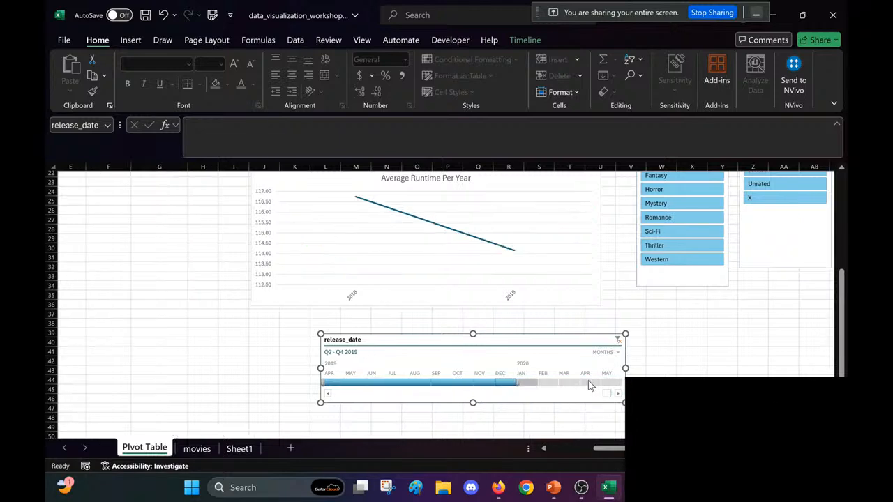
pyautogui.scroll(6, 702, 320)
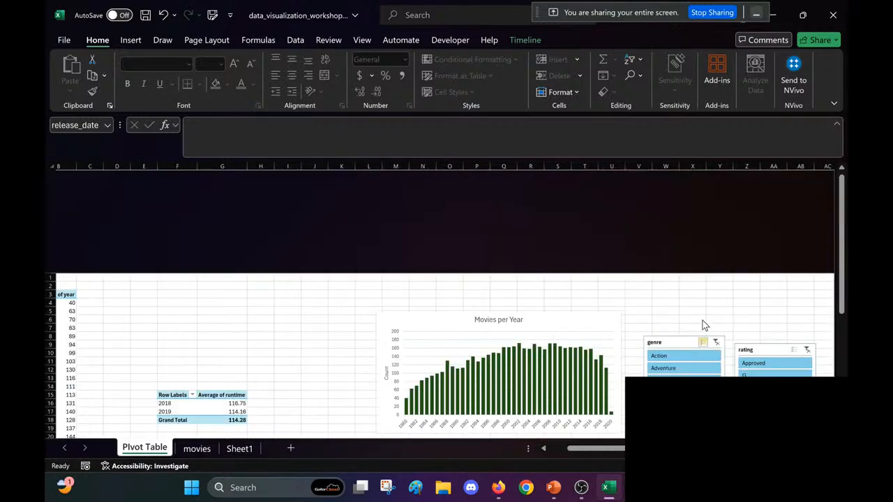
pyautogui.scroll(-6, 702, 320)
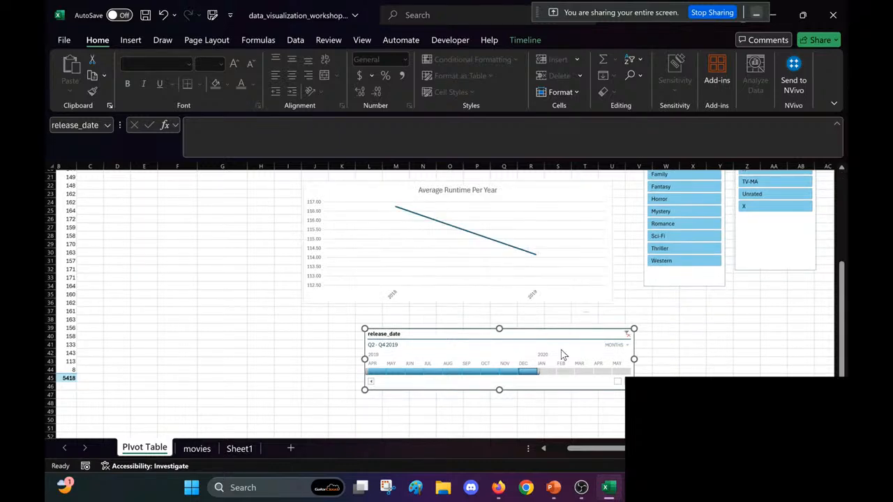
pyautogui.click(731, 347)
pyautogui.scroll(-2, 731, 347)
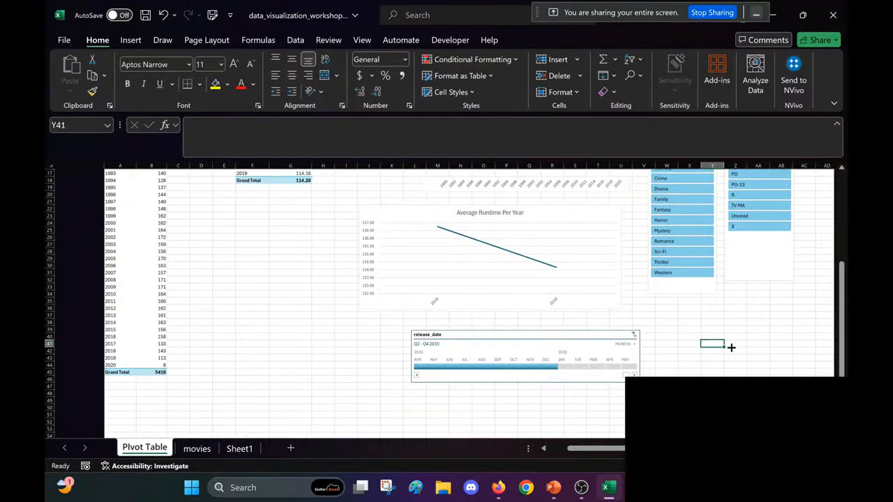
pyautogui.click(697, 351)
pyautogui.hotkey('ctrl', 's')
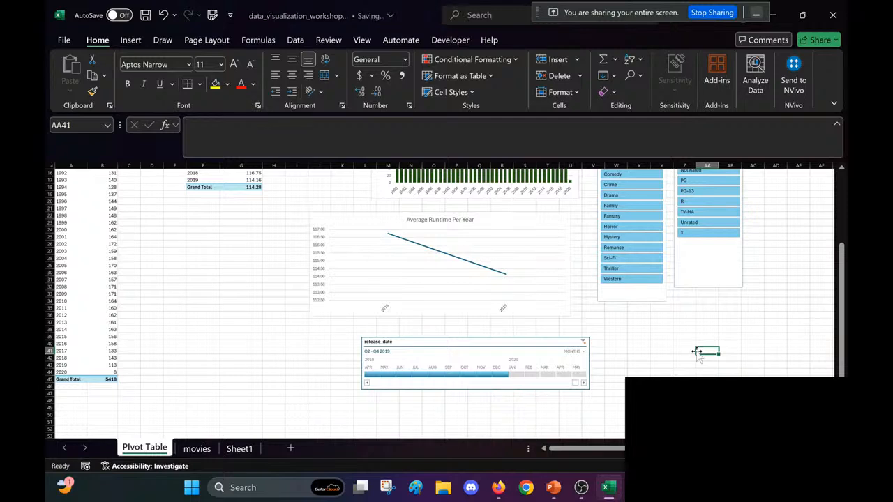
# Step: Try excluding Action, Drama and Fantasy with the genre slicer, and clear its filter
pyautogui.scroll(3, 696, 352)
pyautogui.scroll(3, 697, 351)
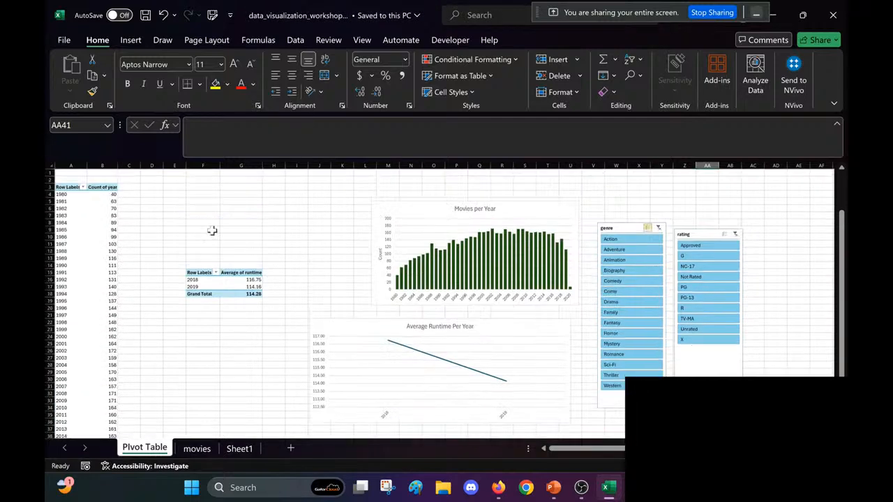
pyautogui.click(621, 230)
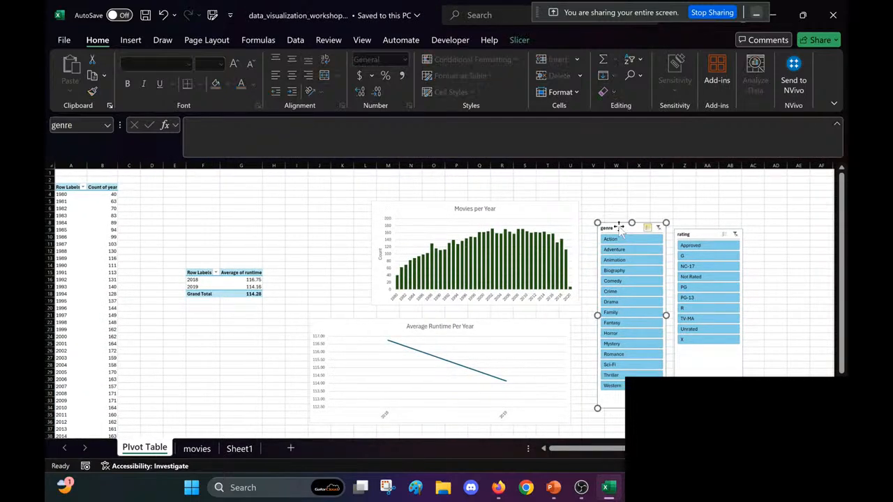
pyautogui.click(623, 241)
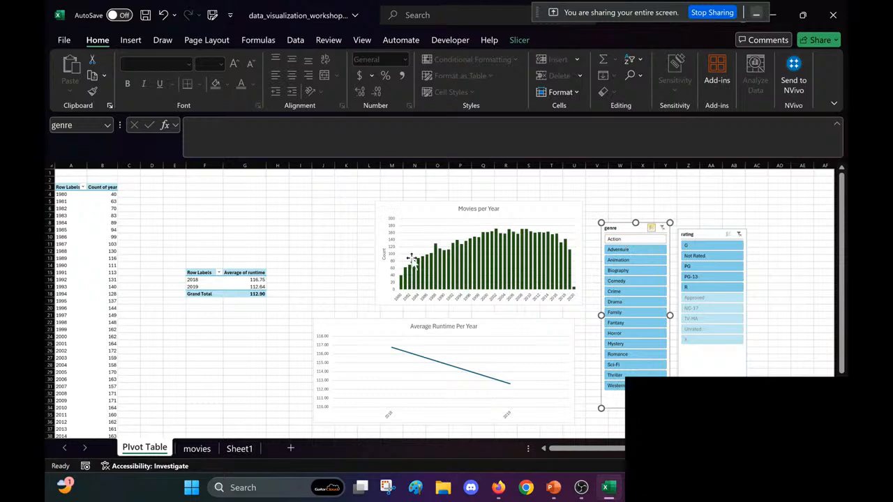
pyautogui.click(425, 209)
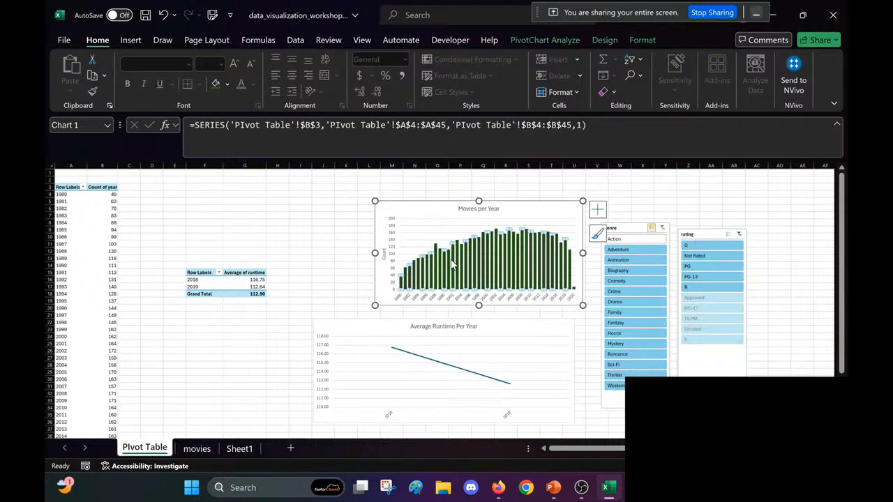
pyautogui.click(624, 302)
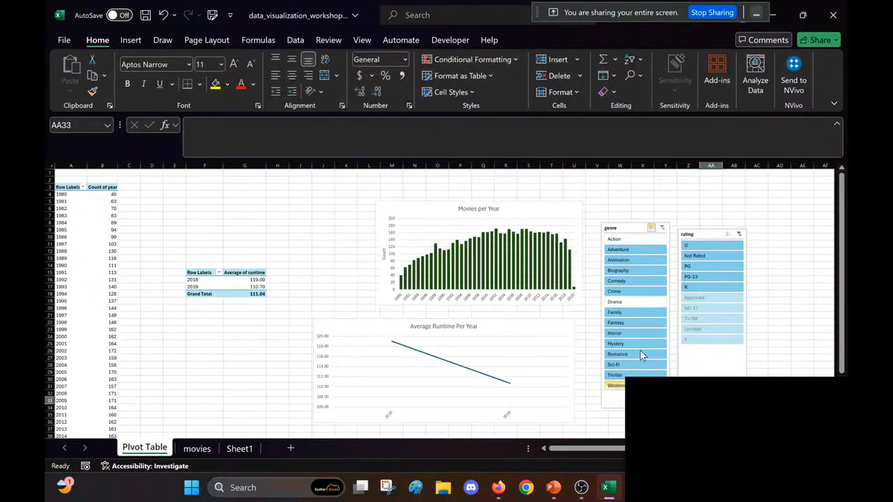
pyautogui.click(636, 323)
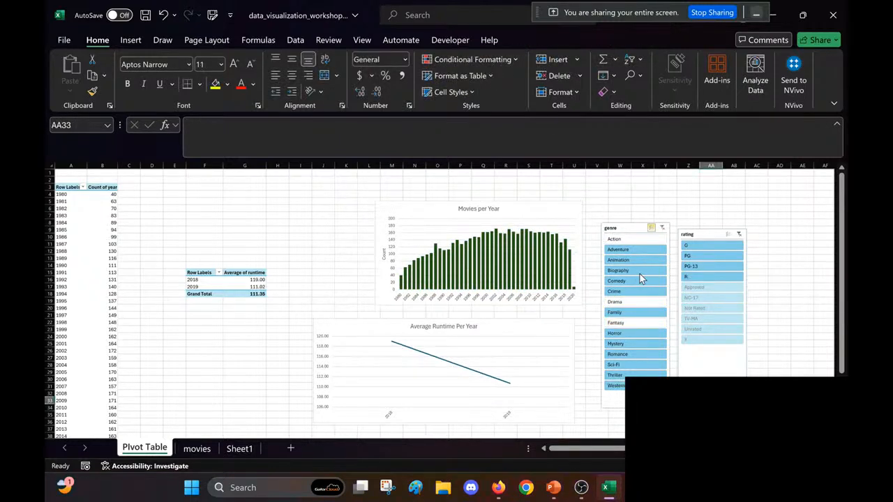
pyautogui.click(663, 228)
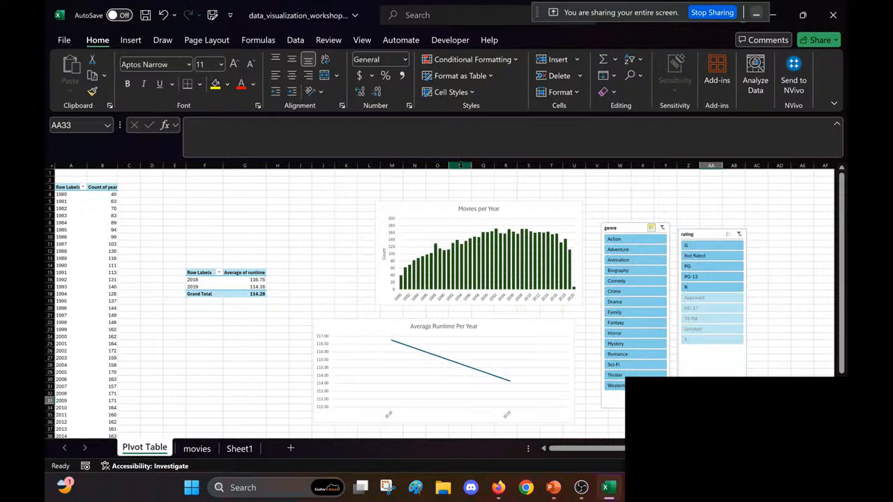
# Step: Connect the genre slicer to PivotTable1 in addition to PivotTable2 through its report connections
pyautogui.click(631, 230)
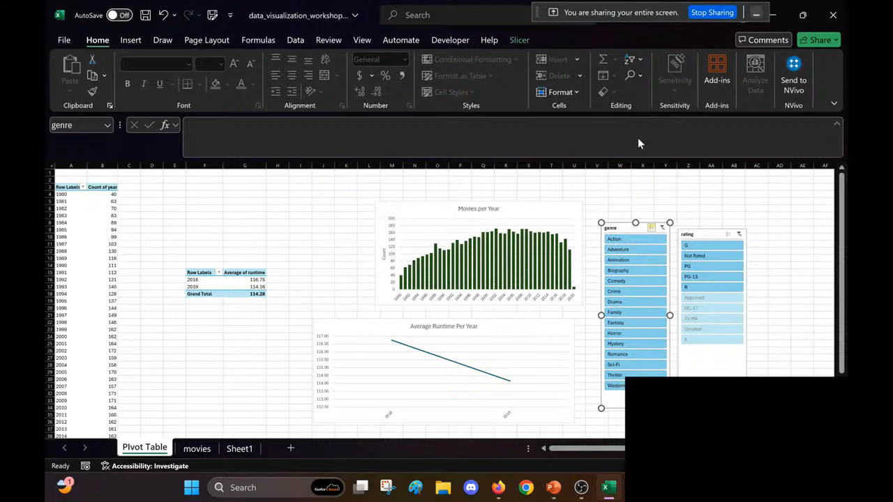
pyautogui.click(519, 40)
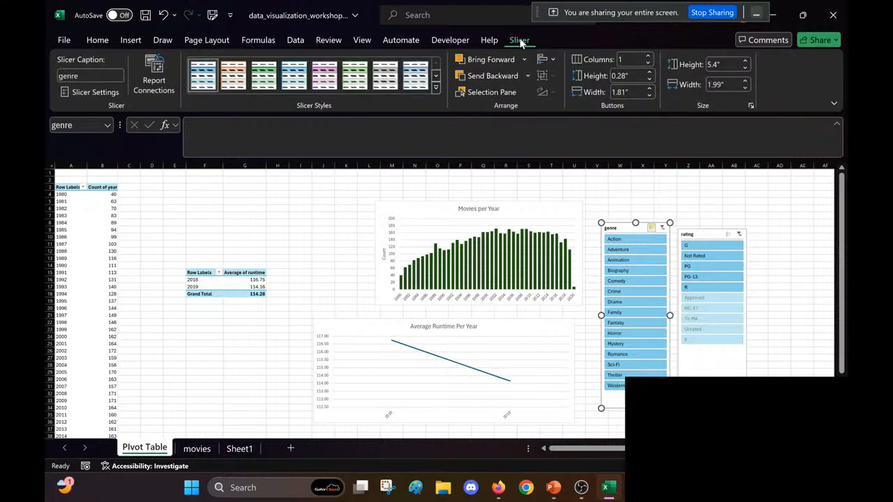
pyautogui.click(153, 89)
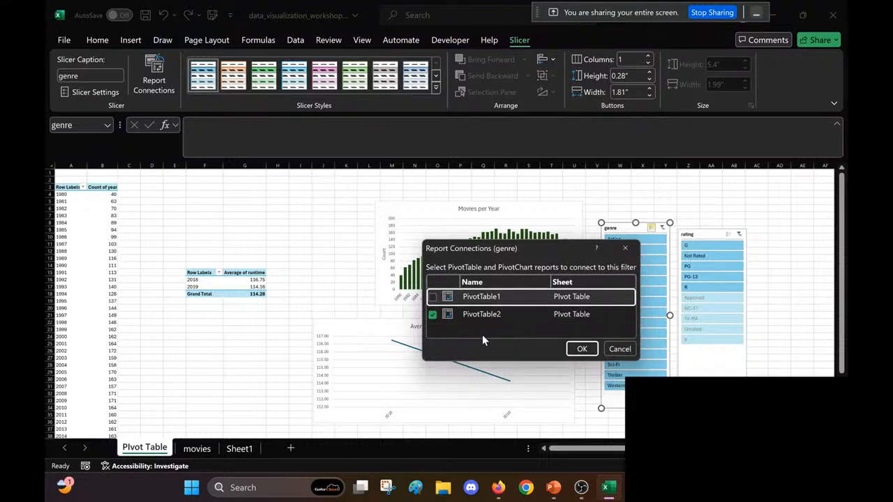
pyautogui.click(433, 297)
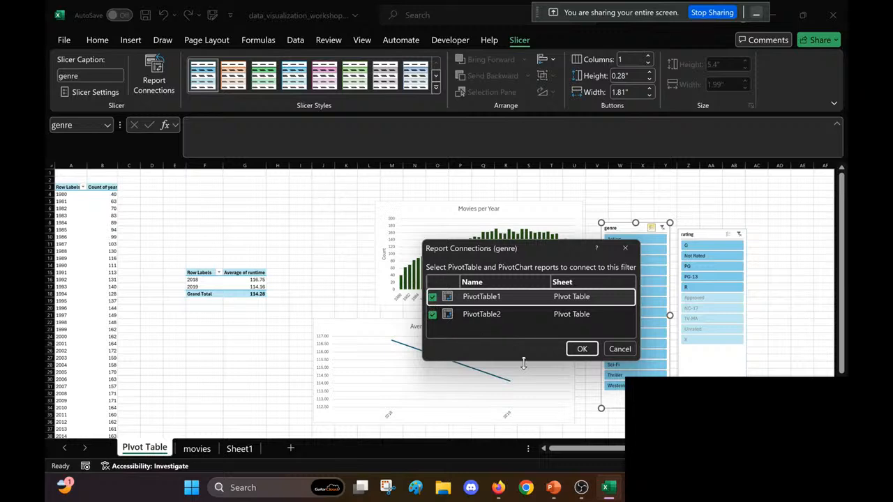
pyautogui.click(580, 349)
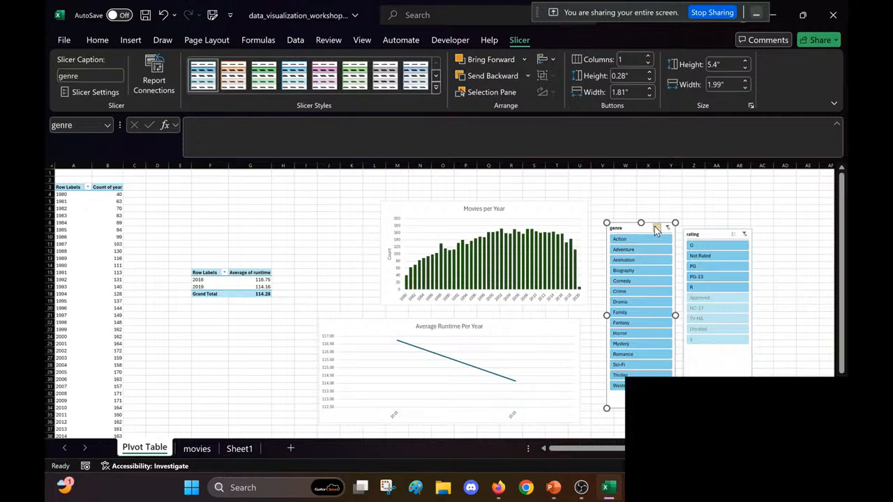
# Step: Filter both PivotTables and their charts to the Crime genre with the genre slicer, and save the workbook
pyautogui.click(741, 234)
pyautogui.scroll(-6, 656, 305)
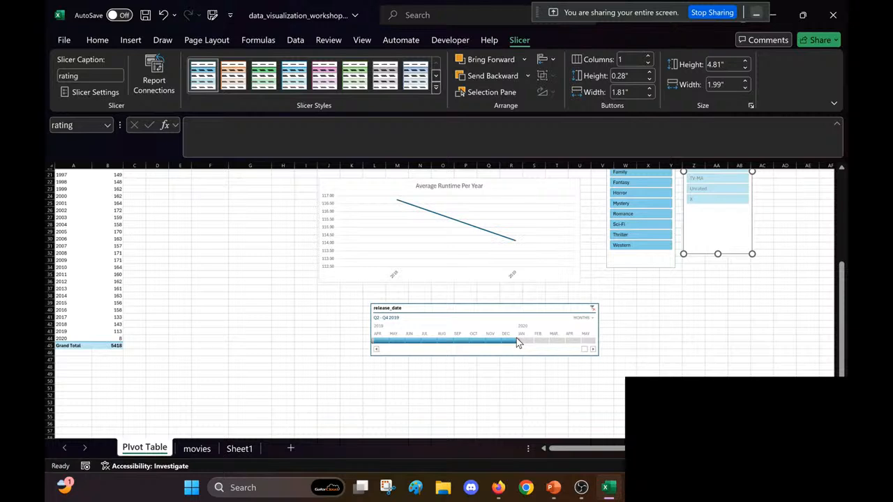
pyautogui.scroll(7, 517, 340)
pyautogui.click(631, 296)
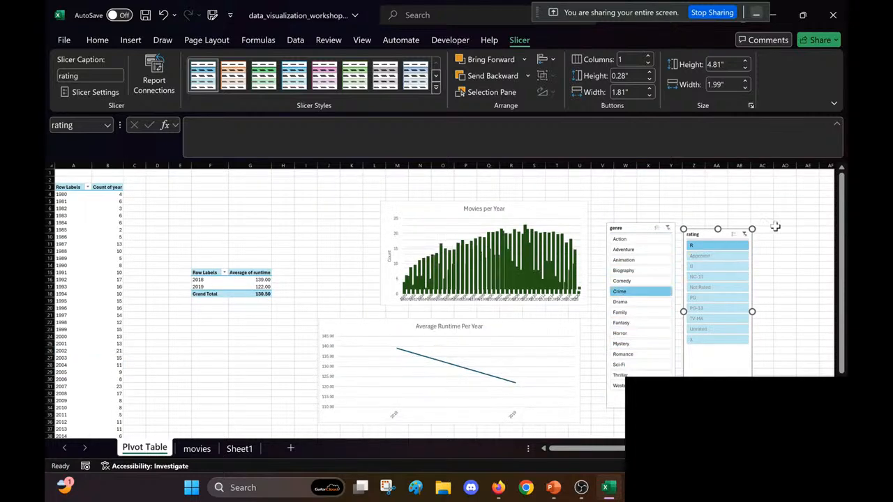
pyautogui.click(532, 211)
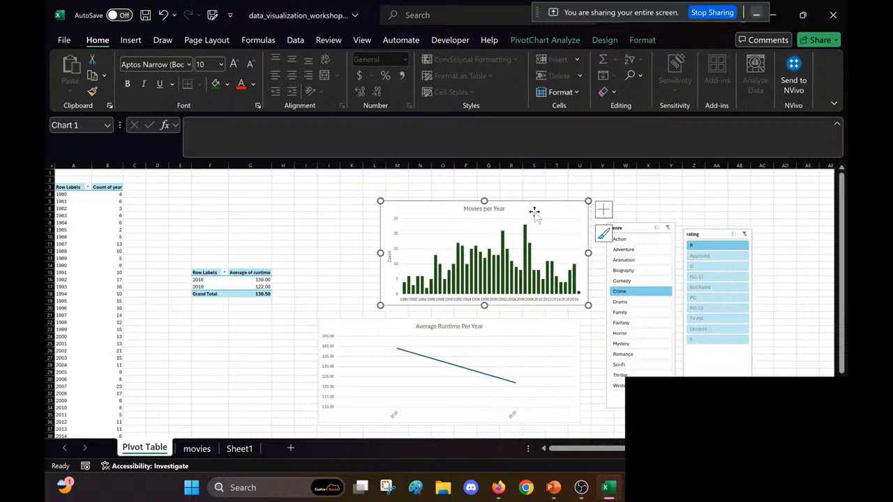
pyautogui.click(258, 201)
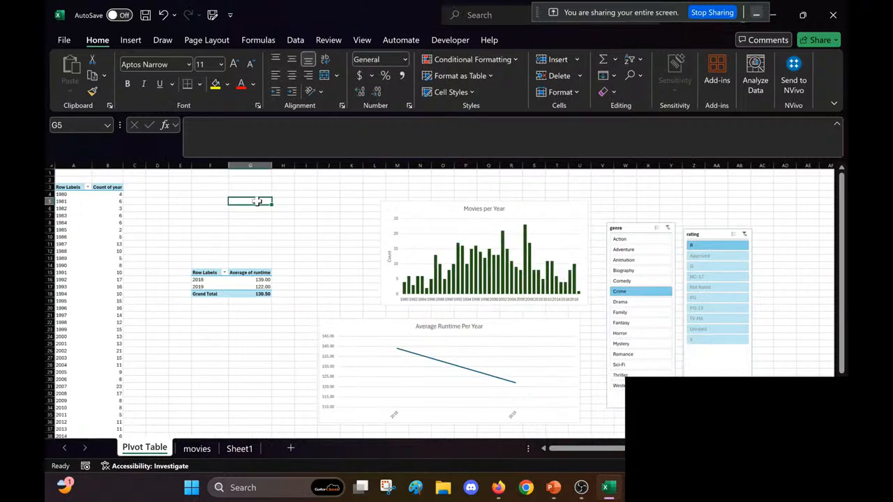
pyautogui.hscroll(1, 258, 201)
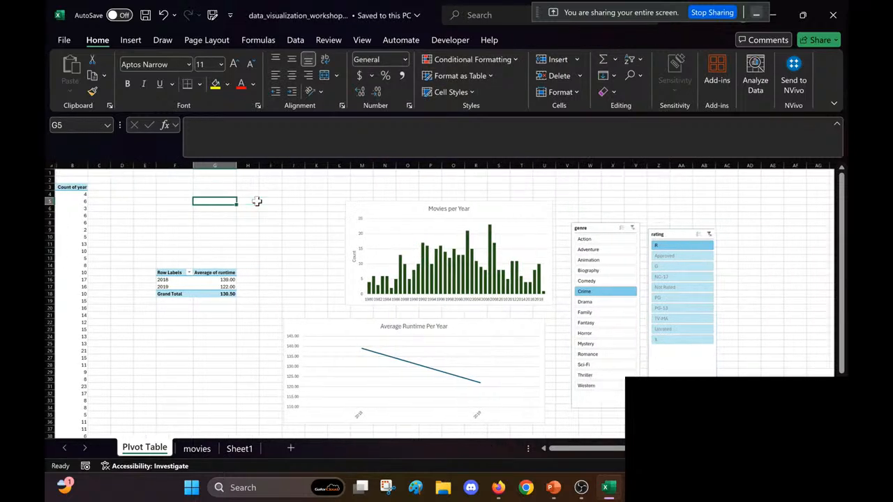
pyautogui.hscroll(1, 257, 201)
pyautogui.hscroll(-2, 257, 201)
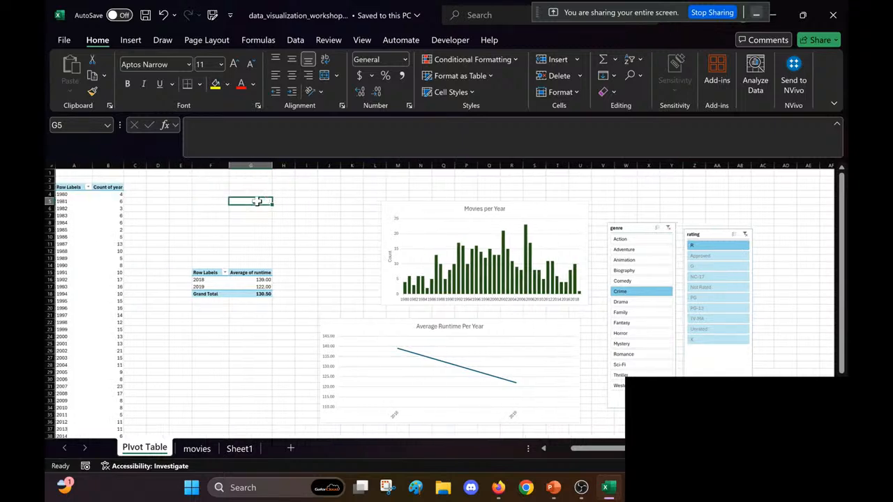
pyautogui.scroll(-3, 258, 201)
pyautogui.scroll(3, 257, 201)
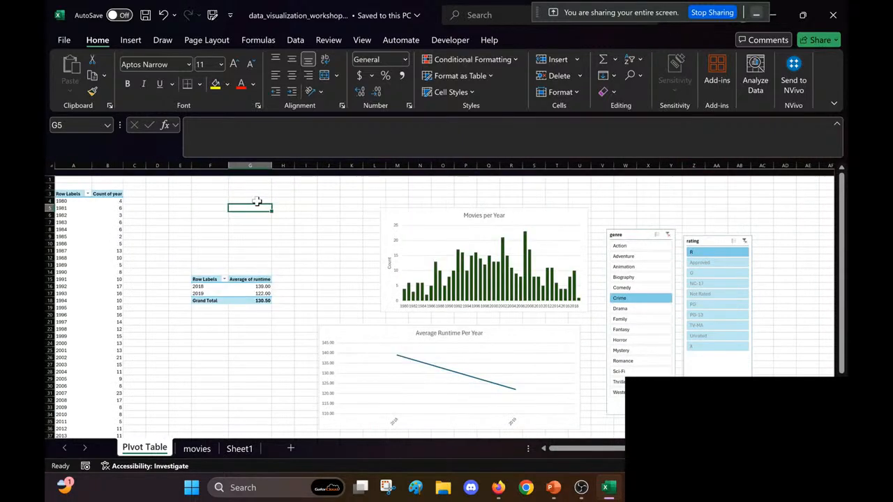
pyautogui.scroll(-1, 256, 201)
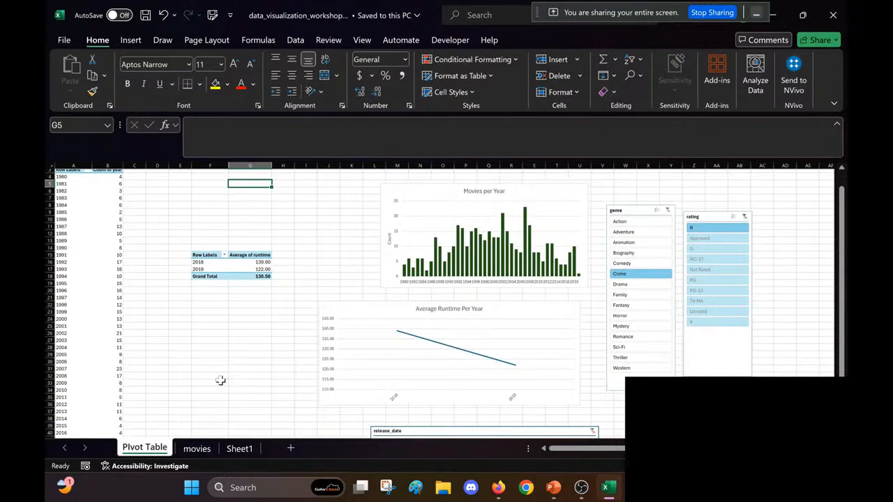
# Step: Close the workbook and switch to the YouTube Studio live streaming page in Firefox
pyautogui.click(834, 16)
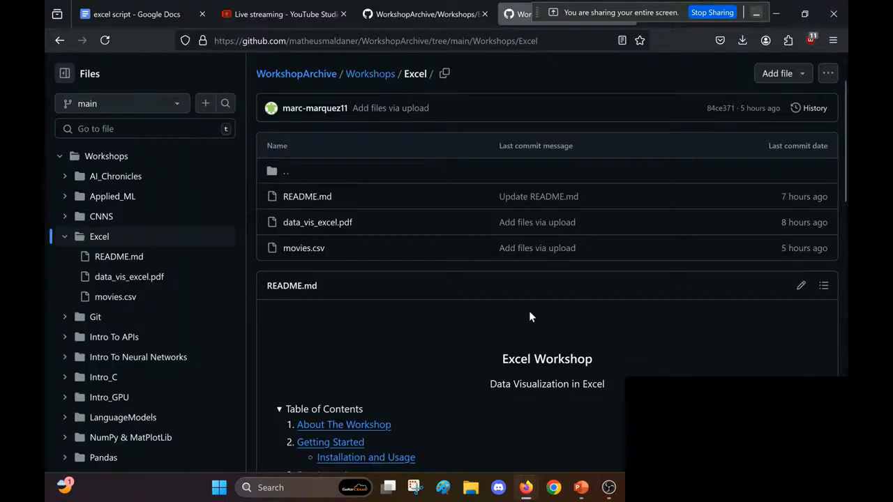
pyautogui.click(279, 14)
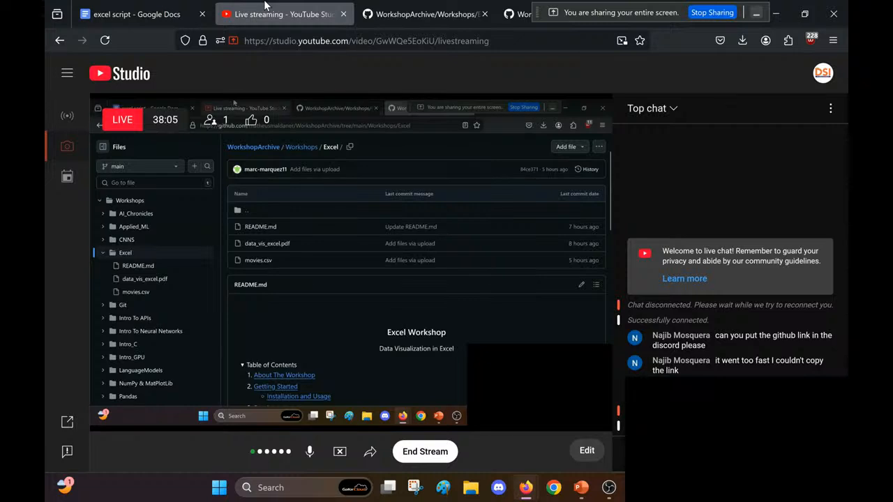